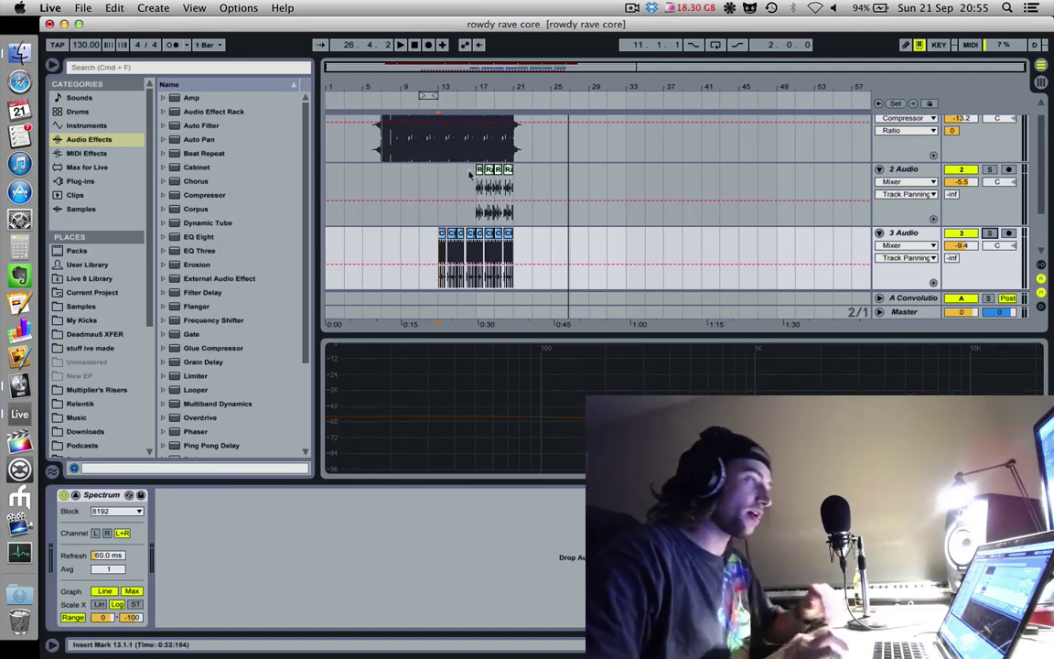
# Step: Open the set's second window
pyautogui.click(195, 9)
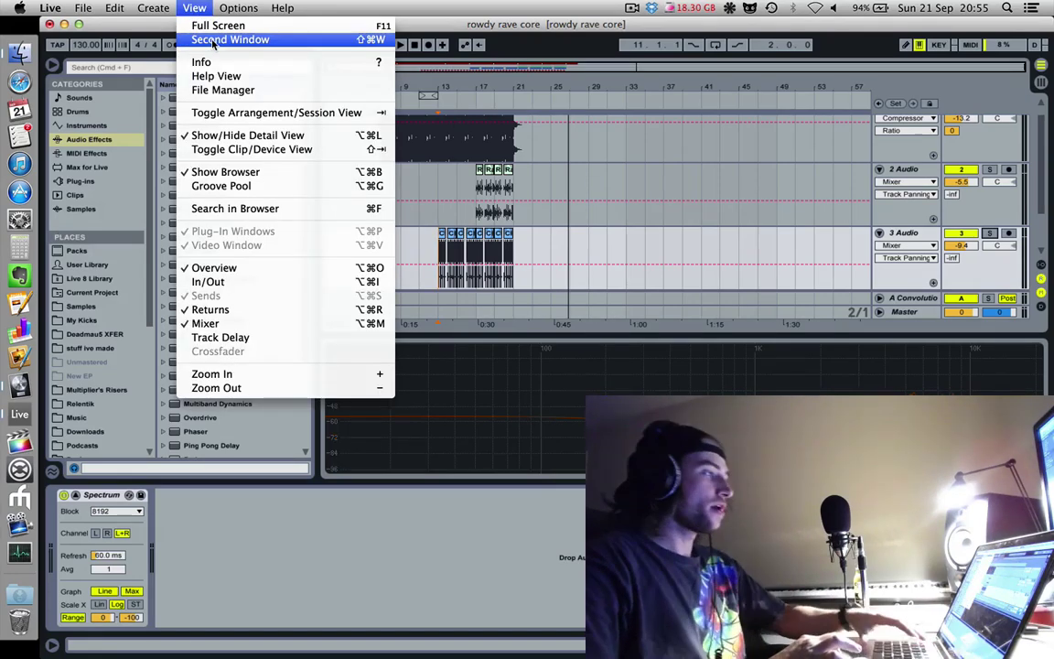
pyautogui.click(213, 42)
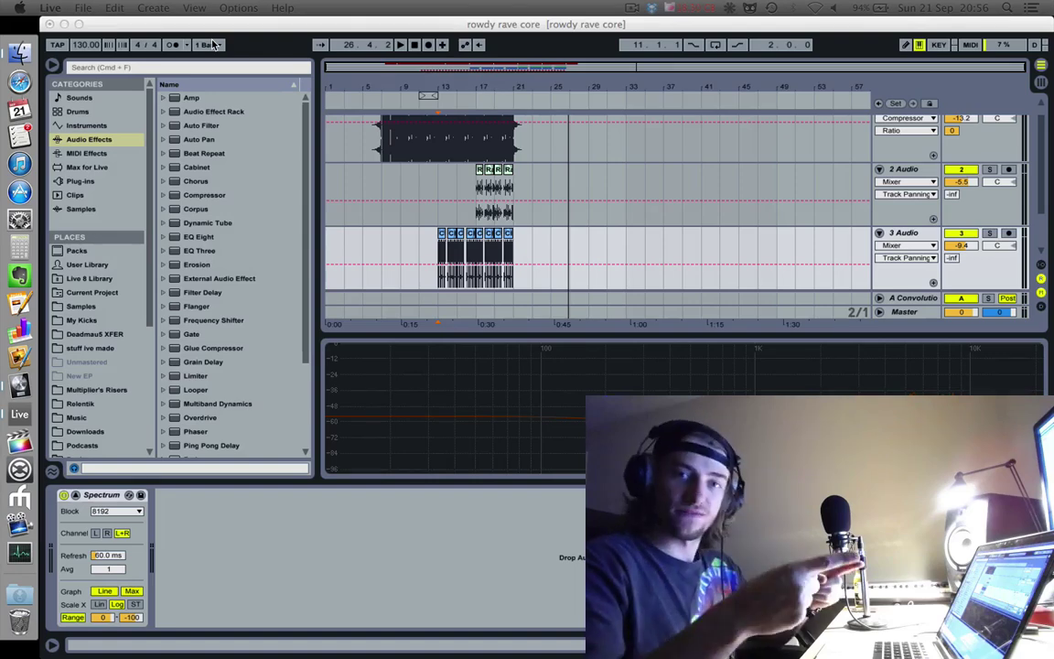
# Step: Play the arrangement from bar 6.3 on the Phoscyon track and stop it at the end of the clips
pyautogui.click(381, 176)
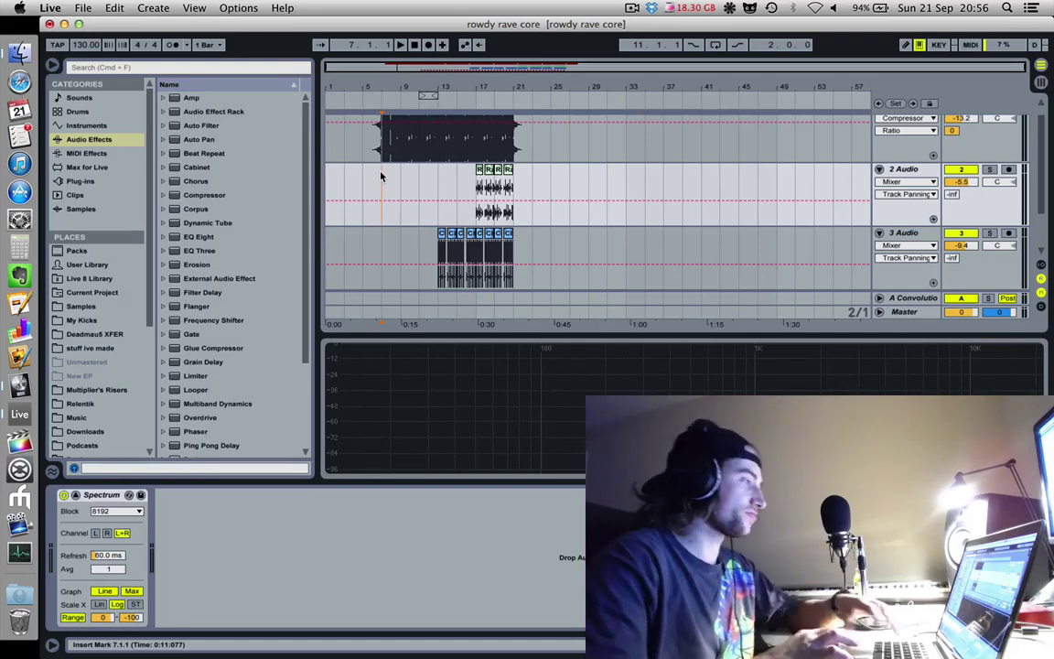
pyautogui.press('+')
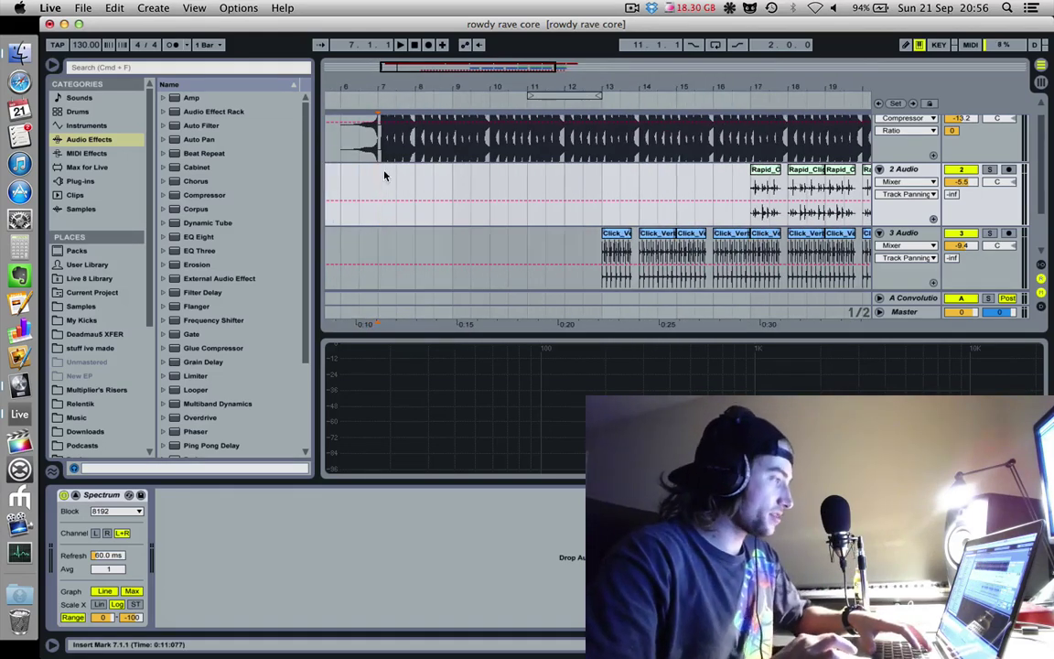
pyautogui.scroll(1, 373, 178)
pyautogui.click(347, 165)
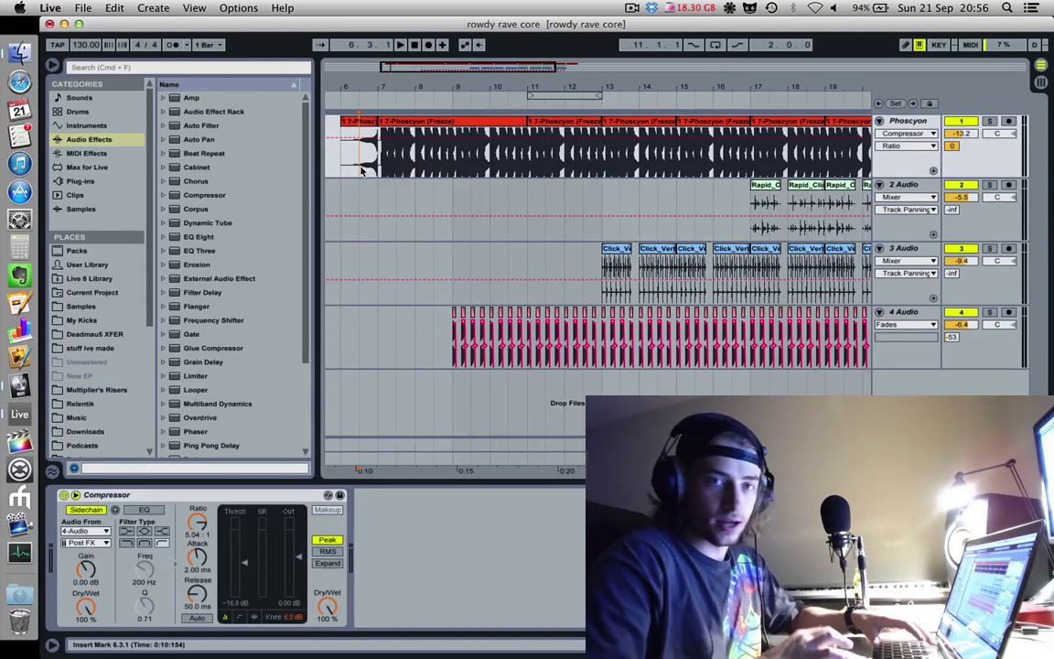
pyautogui.press('space')
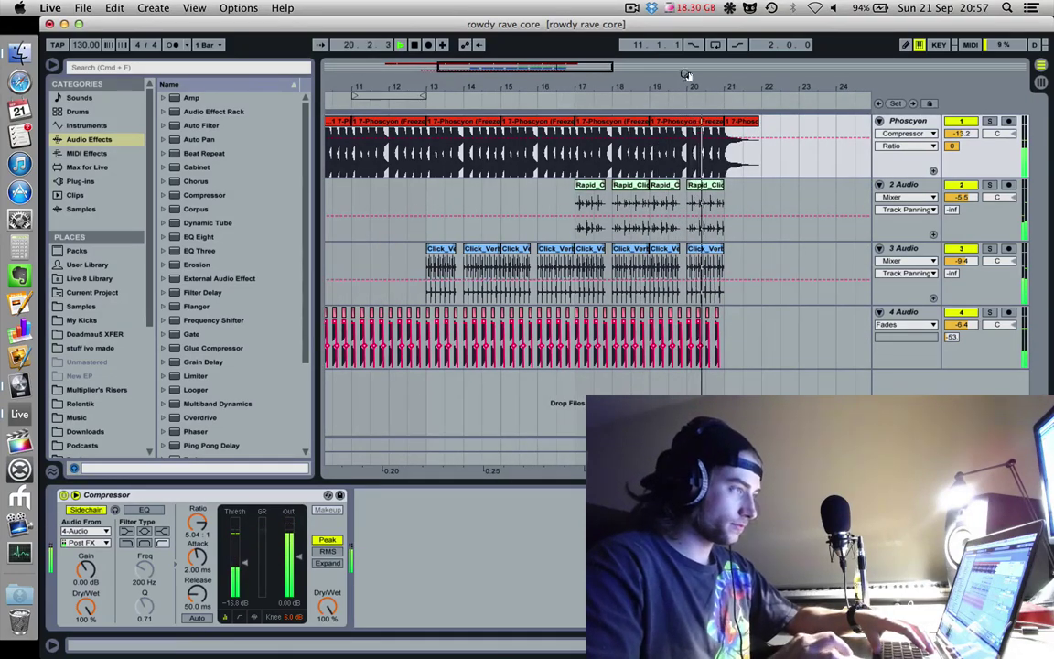
pyautogui.moveTo(504, 101); pyautogui.dragTo(504, 86)
pyautogui.press('space')
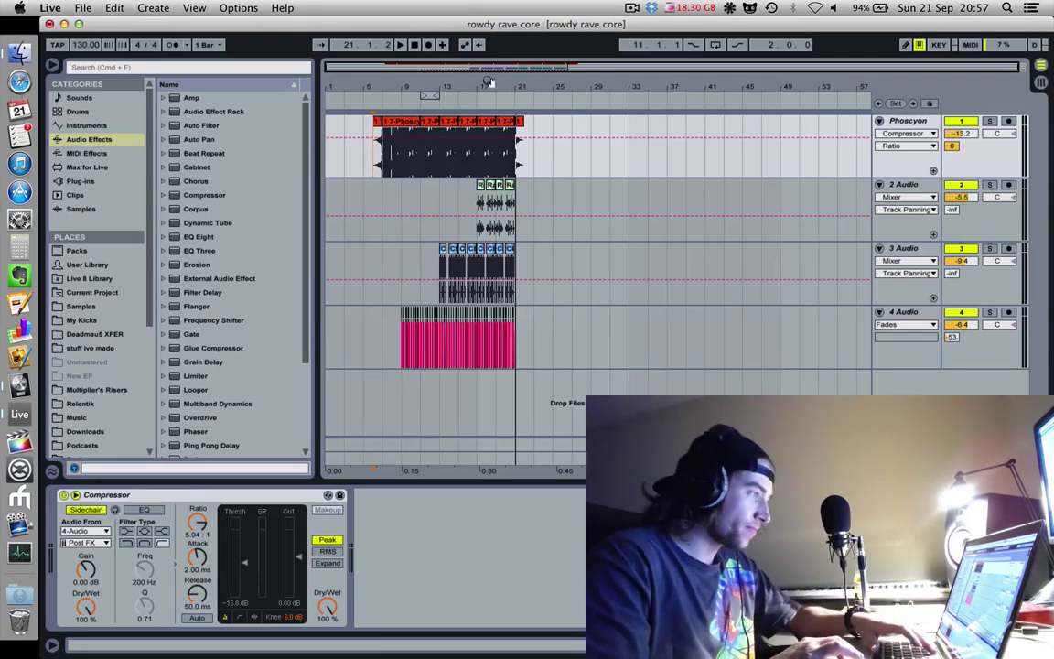
# Step: Solo the Phoscyon and 4 Audio tracks and listen to them together from bar 9
pyautogui.scroll(5, 595, 238)
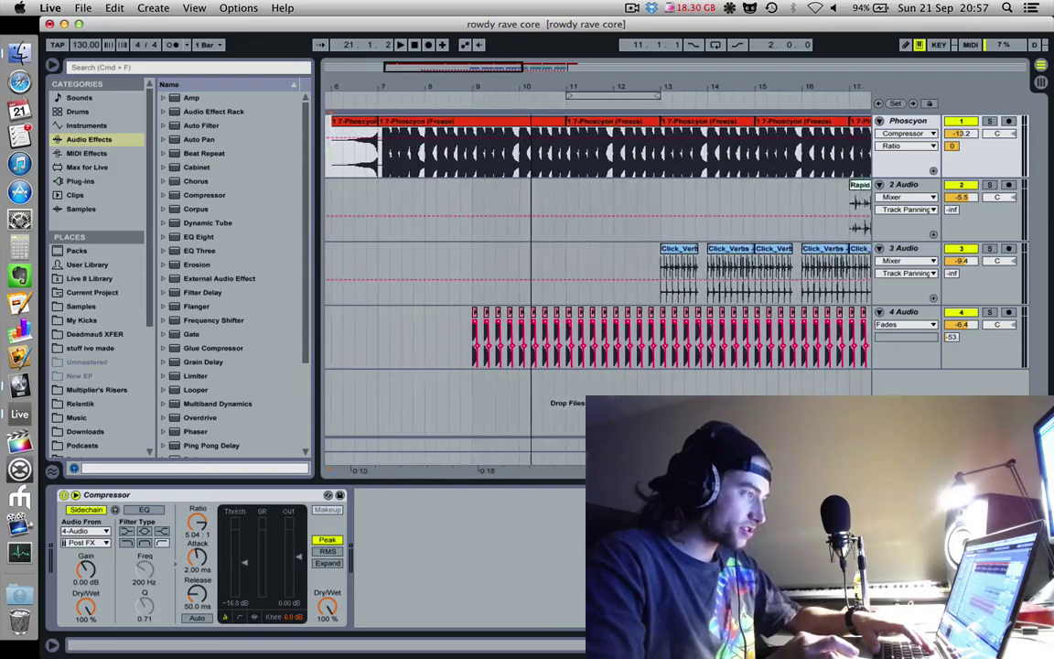
pyautogui.scroll(5, 472, 275)
pyautogui.click(360, 300)
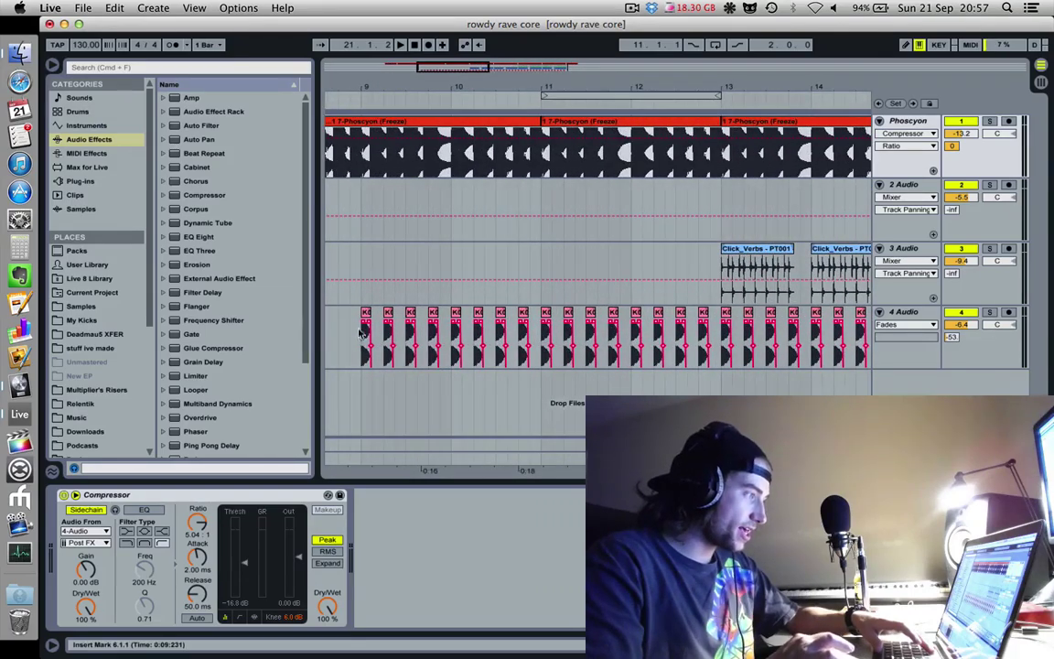
pyautogui.press('super+z')
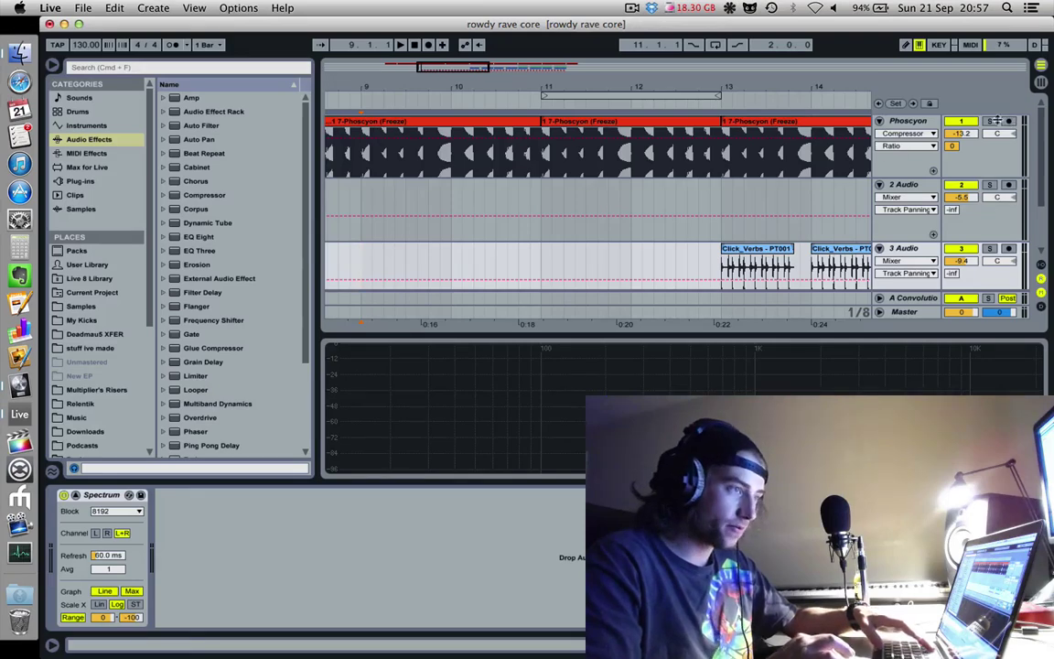
pyautogui.press('super+shift+z')
pyautogui.click(988, 234)
pyautogui.press('space')
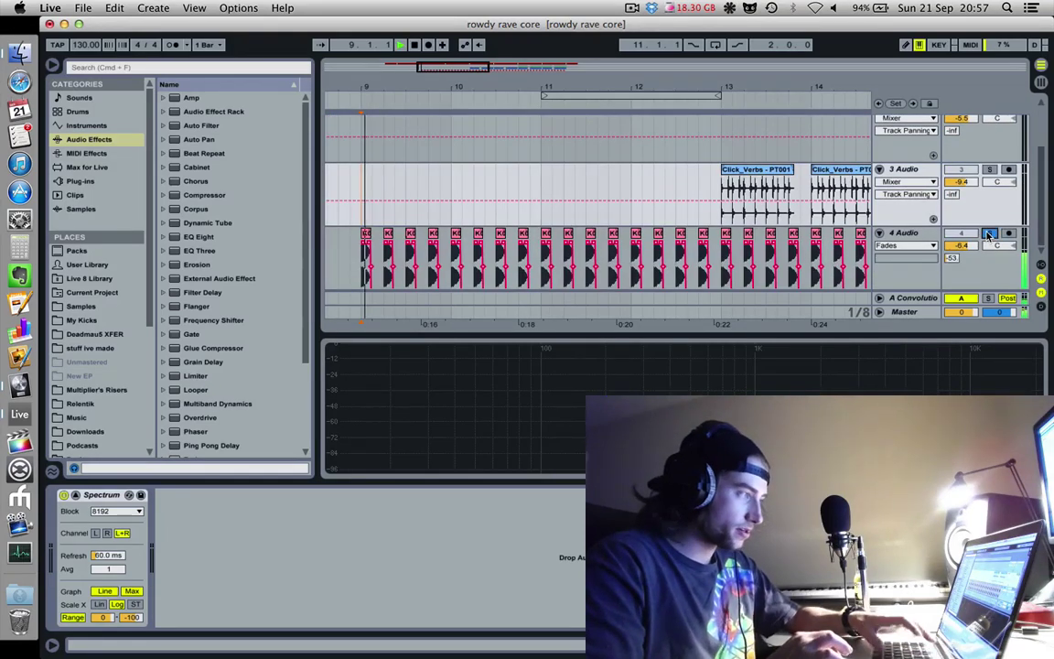
pyautogui.press('super+z')
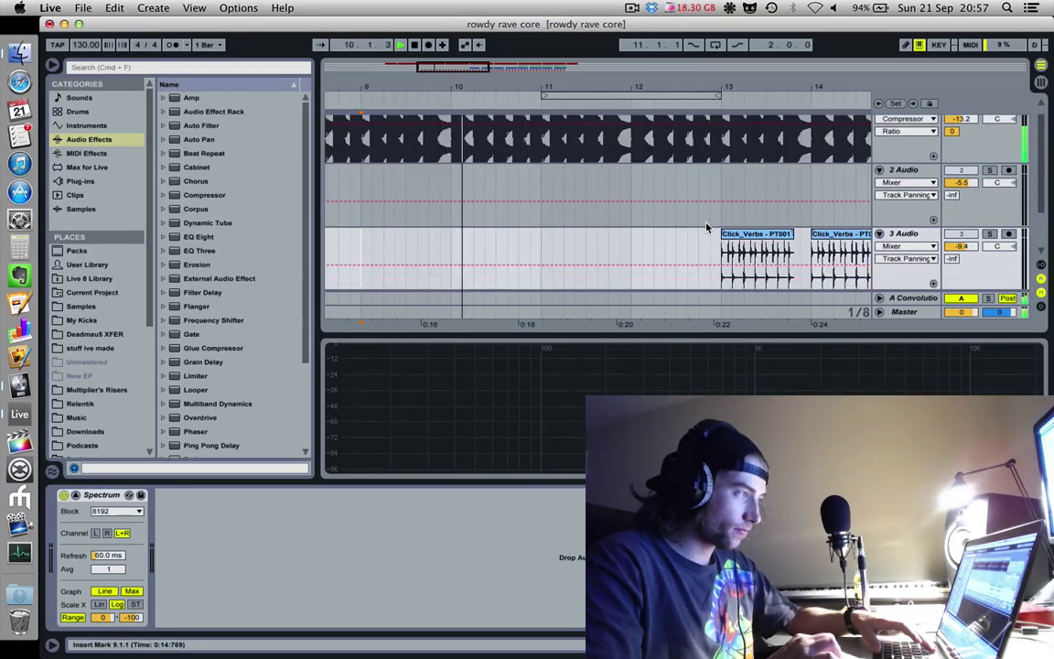
pyautogui.press('space')
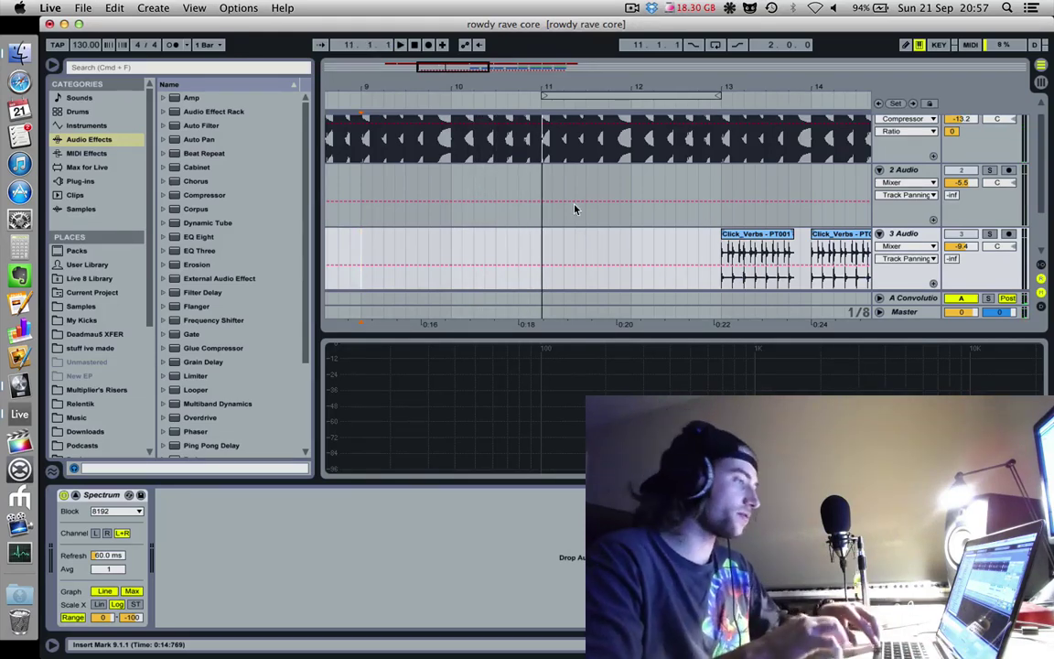
# Step: Hide the detail view and turn off solo on the Phoscyon and 4 Audio tracks
pyautogui.click(549, 249)
pyautogui.press('super+alt+l')
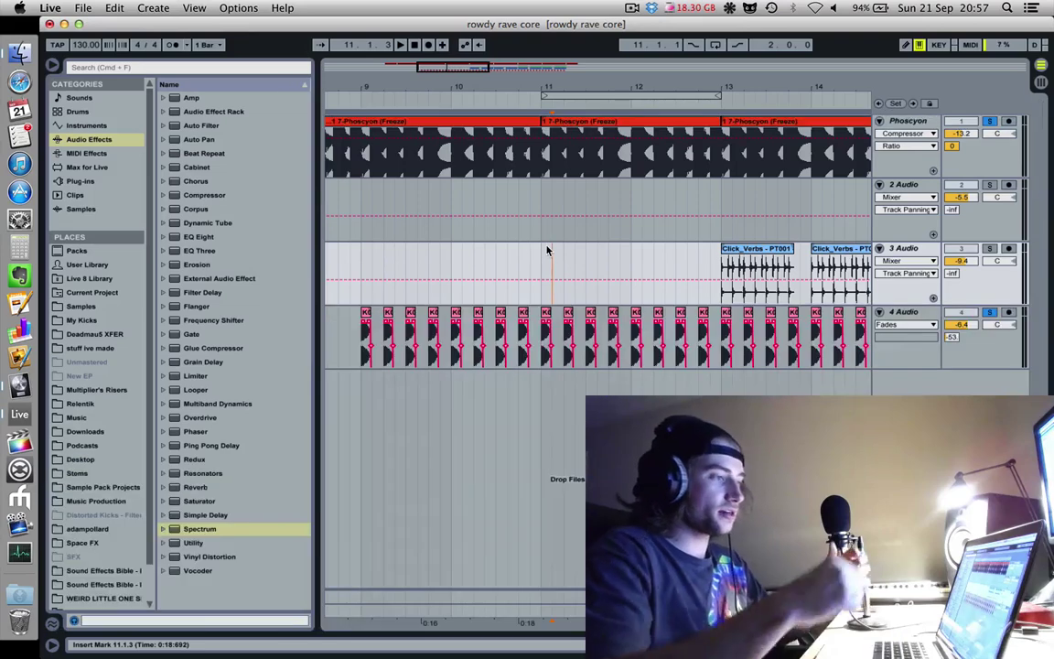
pyautogui.press('-')
pyautogui.press('-')
pyautogui.press('-')
pyautogui.moveTo(426, 95); pyautogui.dragTo(429, 91)
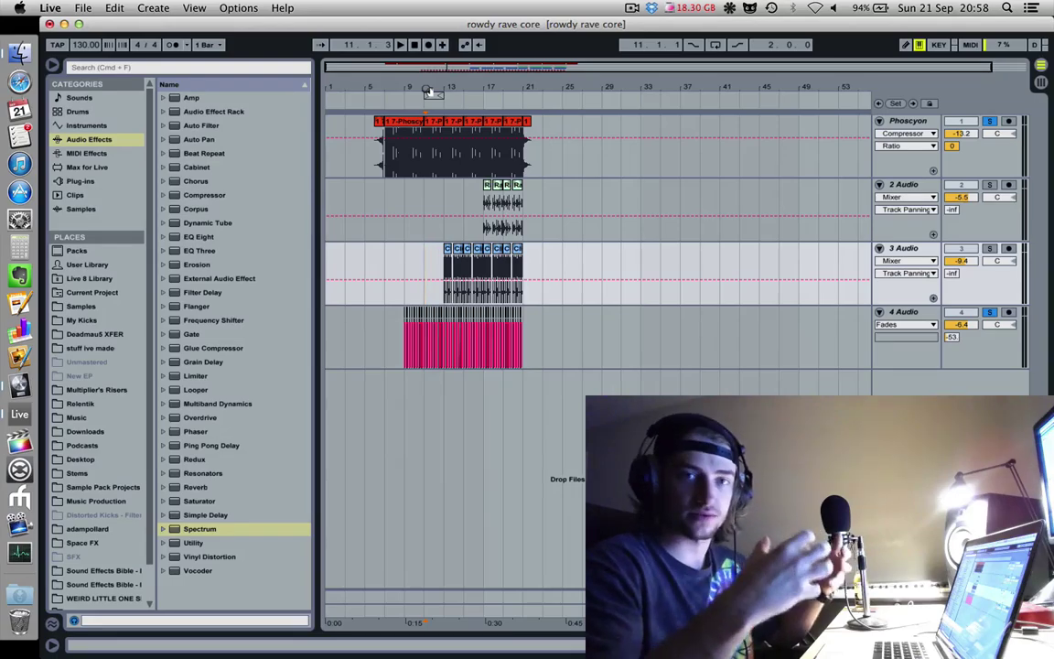
pyautogui.moveTo(428, 91)
pyautogui.mouseDown()
pyautogui.moveTo(430, 115)
pyautogui.moveTo(430, 92)
pyautogui.moveTo(366, 79)
pyautogui.moveTo(411, 115)
pyautogui.moveTo(416, 92)
pyautogui.moveTo(429, 94)
pyautogui.moveTo(430, 114)
pyautogui.moveTo(429, 87)
pyautogui.mouseUp()
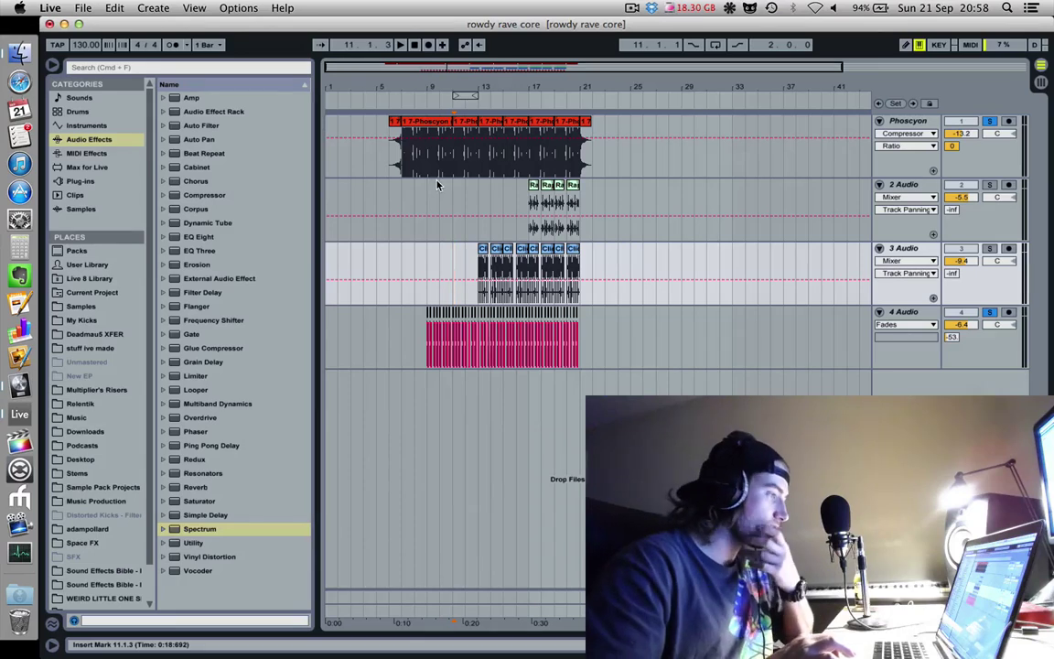
pyautogui.doubleClick(989, 249)
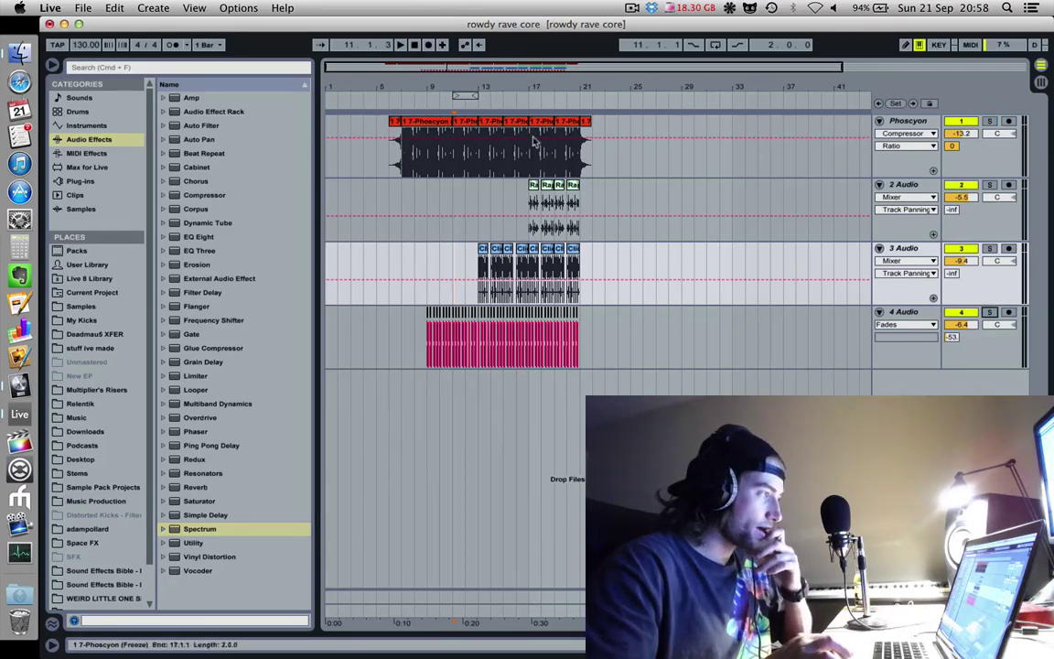
# Step: Move all clips on the four tracks 24 bars later and select bar 31 of the Phoscyon riff
pyautogui.moveTo(606, 338)
pyautogui.mouseDown()
pyautogui.moveTo(377, 117)
pyautogui.moveTo(732, 121)
pyautogui.moveTo(722, 121)
pyautogui.moveTo(727, 179)
pyautogui.moveTo(683, 160)
pyautogui.mouseUp()
pyautogui.click(626, 192)
pyautogui.click(786, 174)
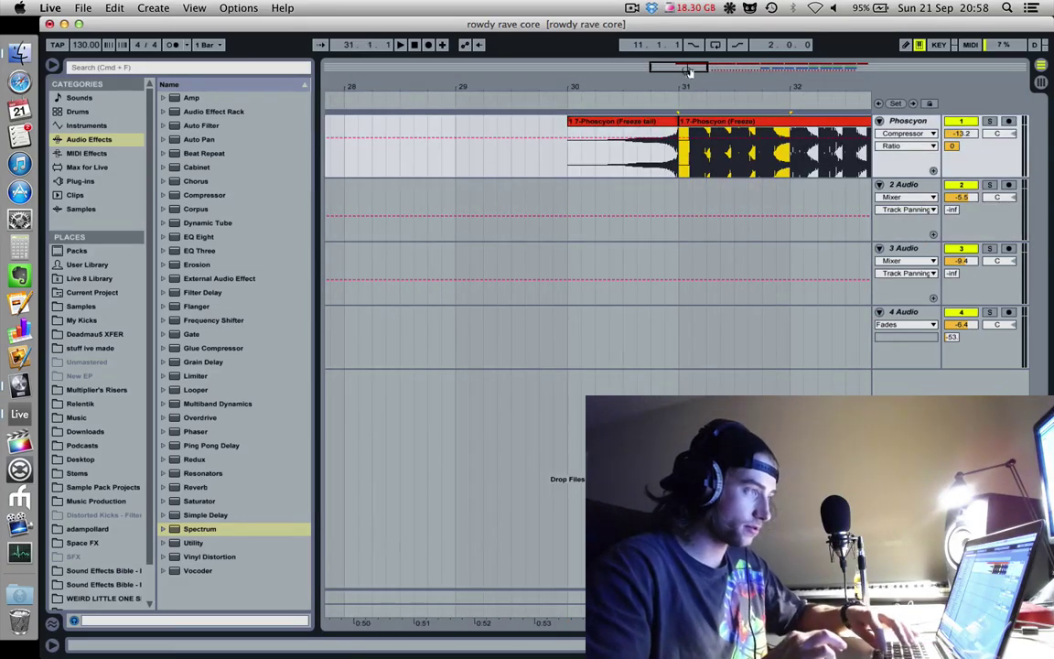
# Step: Try duplicating the whole Phoscyon track, and delete the duplicate
pyautogui.click(910, 121)
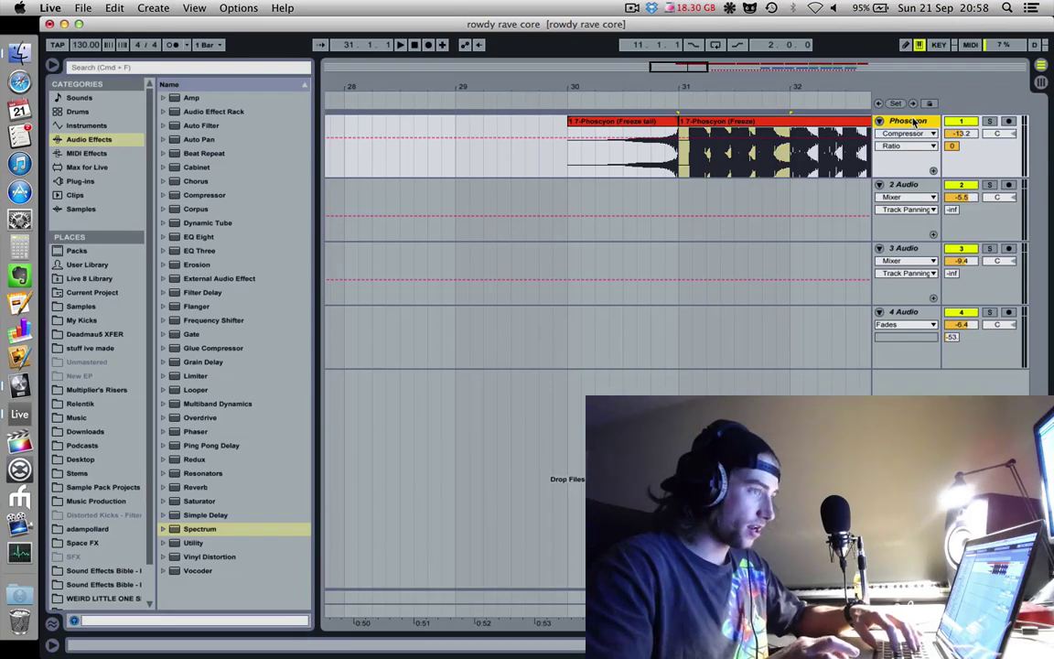
pyautogui.press('super+alt+l')
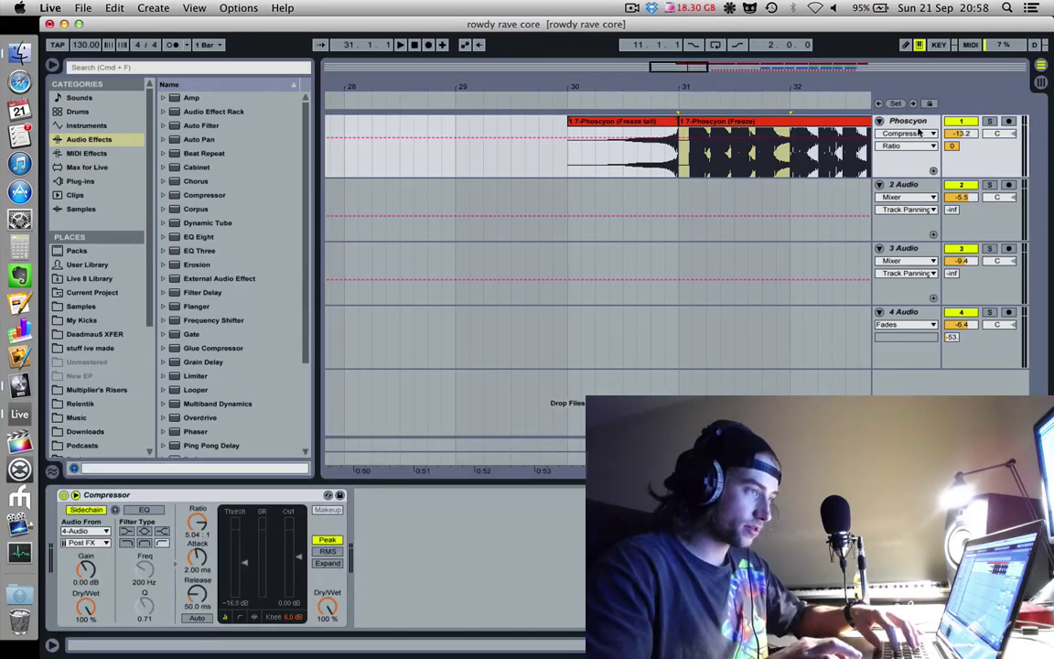
pyautogui.press('super+d')
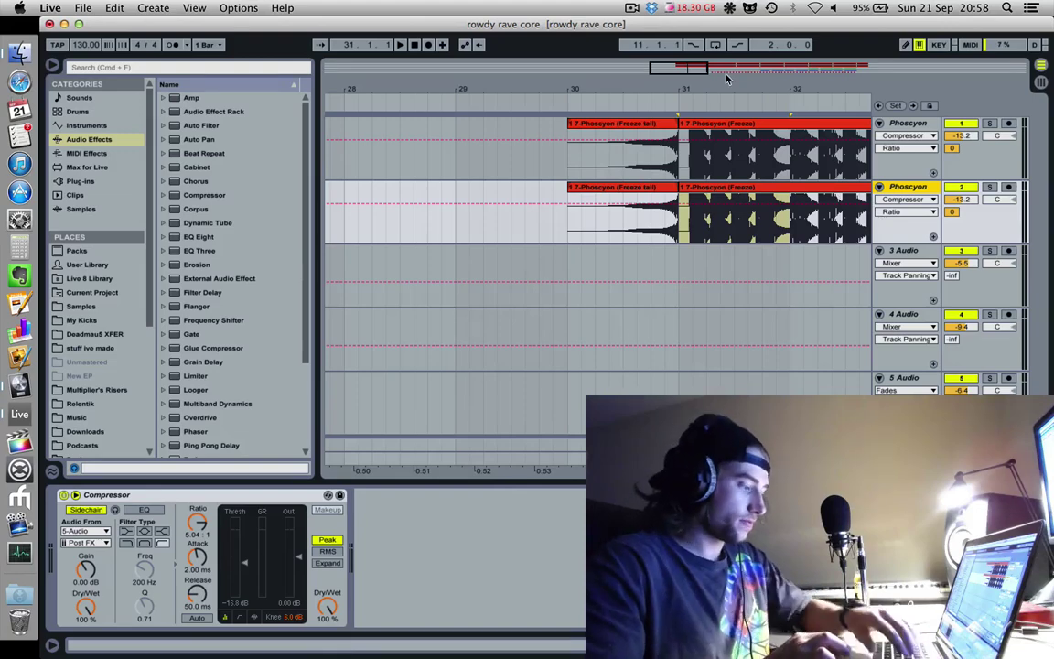
pyautogui.press('Delete')
# Step: Insert a new audio track below Phoscyon and paste the one-bar Phoscyon section from bar 31 onto it at bar 1
pyautogui.click(903, 135)
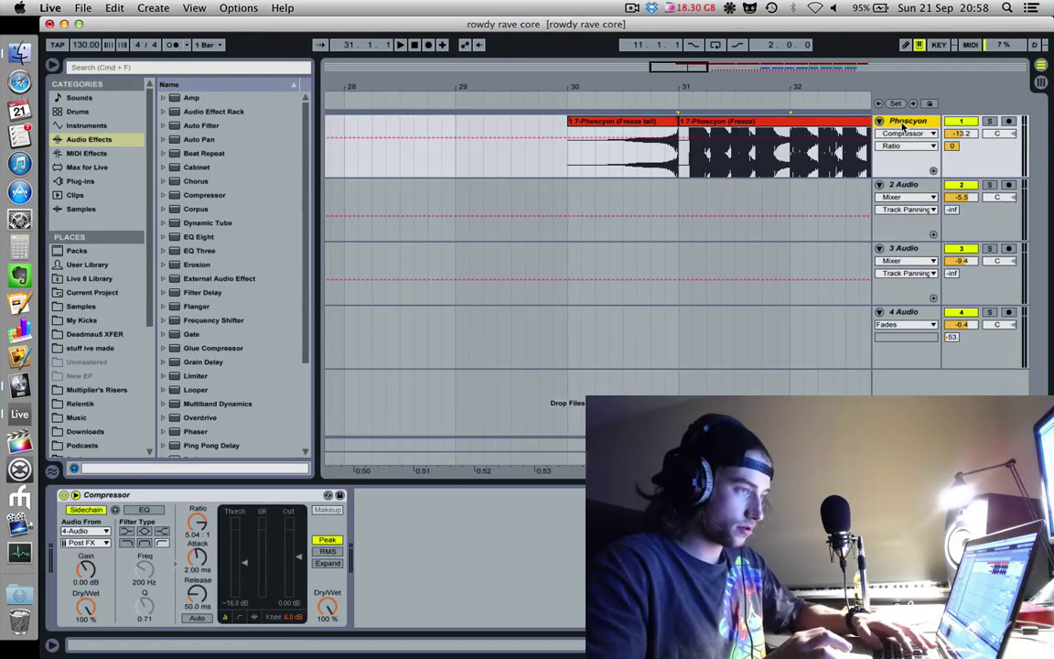
pyautogui.press('super+t')
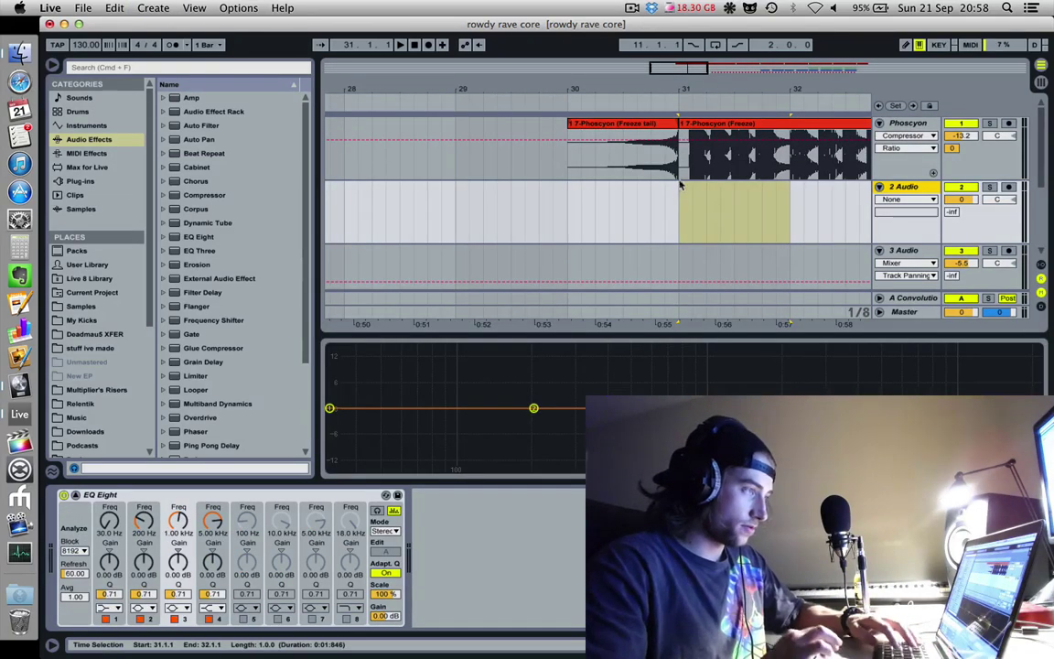
pyautogui.moveTo(680, 84); pyautogui.dragTo(611, 69)
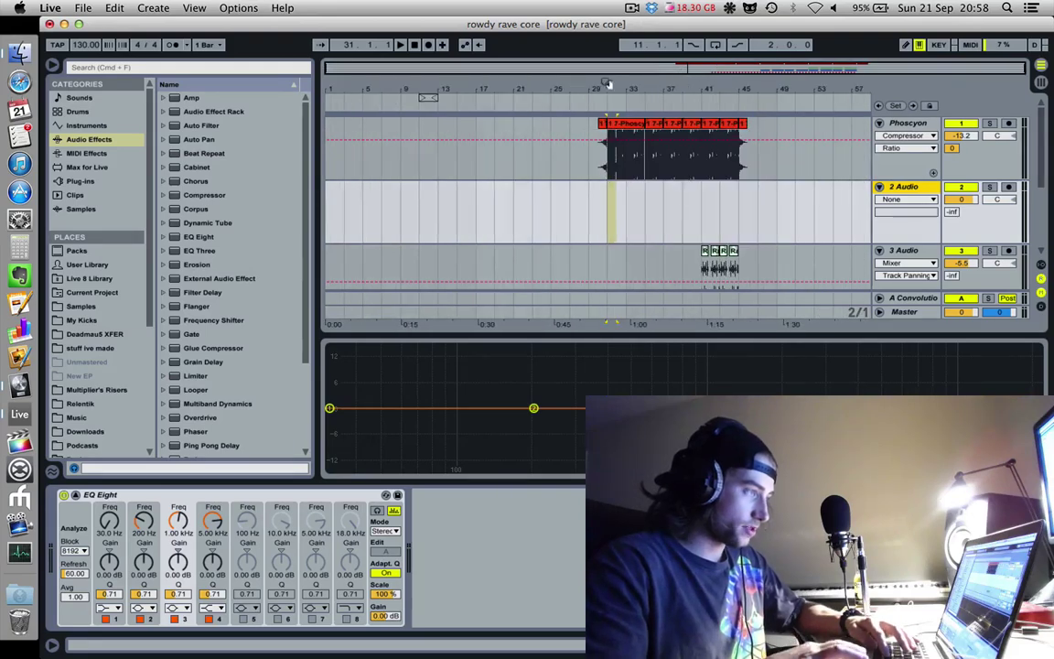
pyautogui.click(329, 188)
pyautogui.press('super+v')
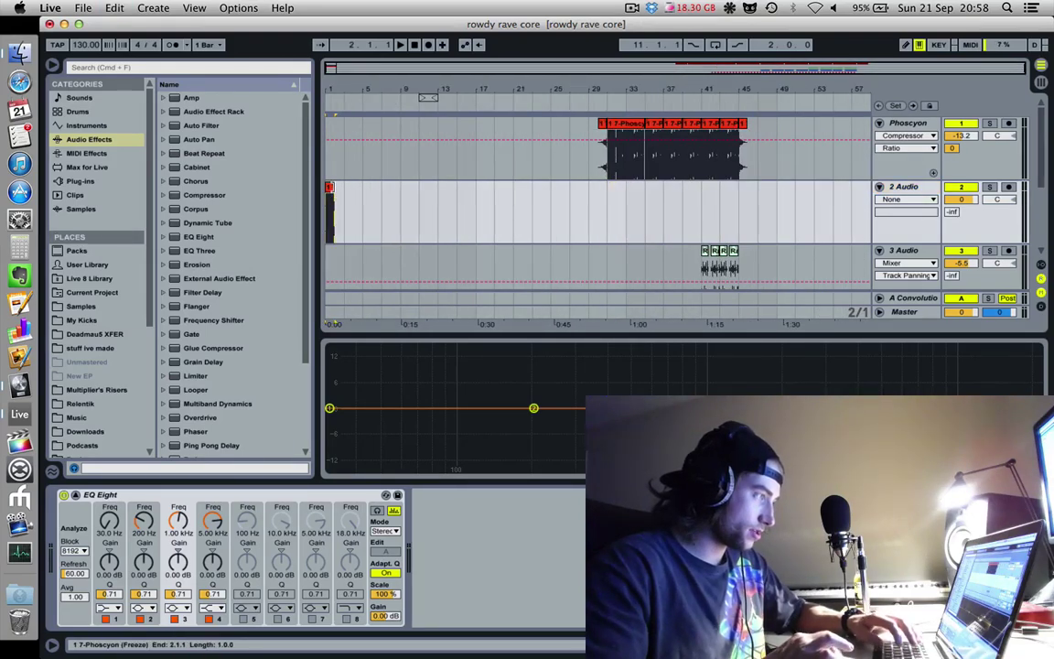
# Step: Duplicate the one-bar Phoscyon clip on the 2 Audio track repeatedly until the copies reach bar 31
pyautogui.press('super+d')
pyautogui.press('super+d')
pyautogui.press('super+d')
pyautogui.press('super+d')
pyautogui.press('super+d')
pyautogui.press('super+d')
pyautogui.press('super+d')
pyautogui.press('super+d')
pyautogui.press('super+d')
pyautogui.press('super+d')
pyautogui.press('super+d')
pyautogui.press('super+d')
pyautogui.press('super+d')
pyautogui.press('super+d')
pyautogui.press('super+d')
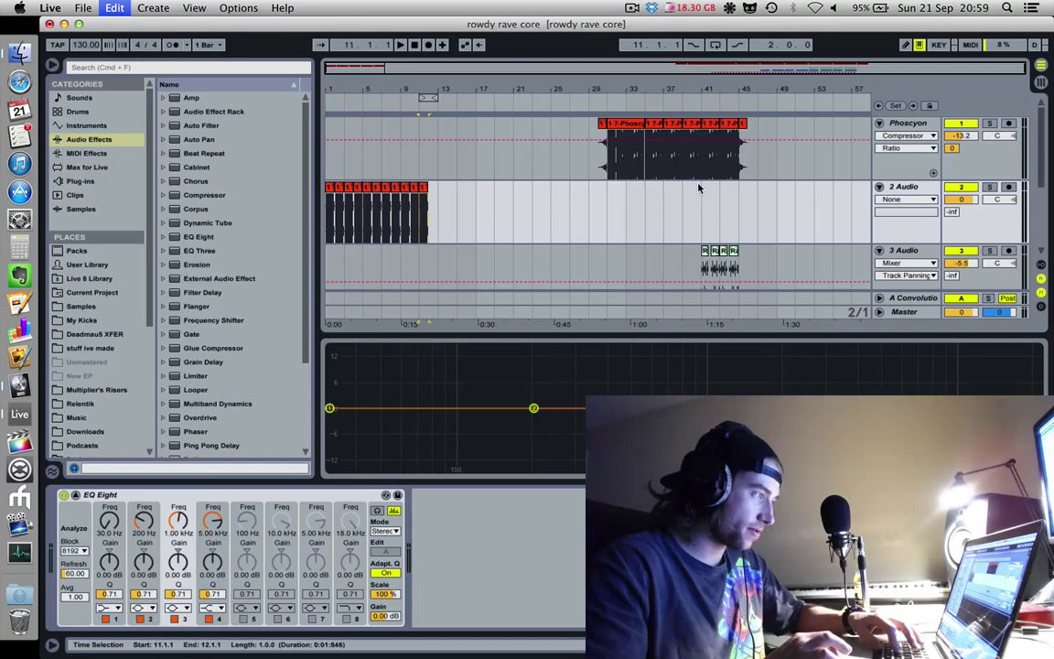
pyautogui.press('super+d')
pyautogui.press('super+d')
pyautogui.press('super+d')
pyautogui.press('super+d')
pyautogui.press('super+d')
pyautogui.press('super+d')
pyautogui.press('super+d')
pyautogui.press('super+d')
pyautogui.press('super+d')
pyautogui.press('super+d')
pyautogui.press('super+d')
pyautogui.press('super+d')
pyautogui.press('super+d')
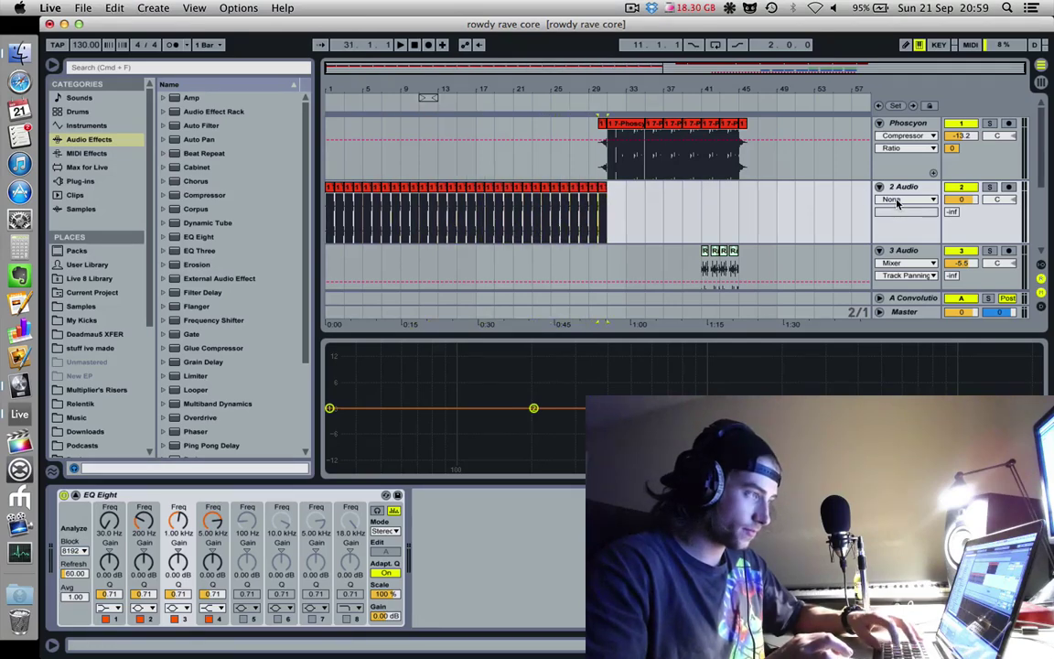
# Step: Set the 2 Audio track's volume to -13.3 dB and, while playing from bar 1, its A-Convolution send to -0.3 dB
pyautogui.moveTo(975, 202); pyautogui.dragTo(975, 240)
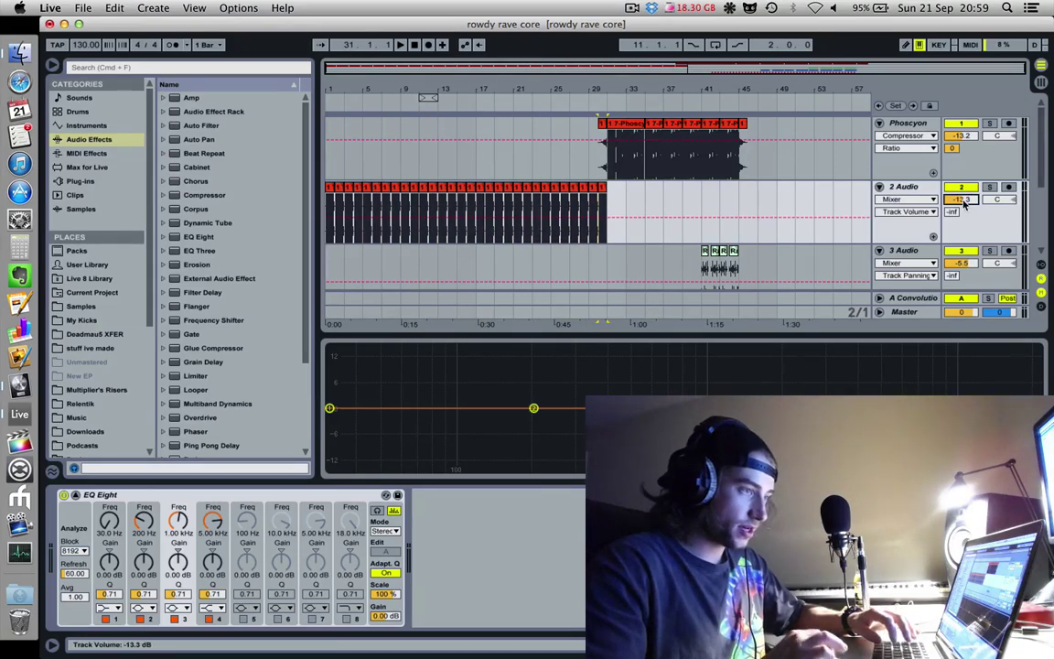
pyautogui.click(327, 207)
pyautogui.press('space')
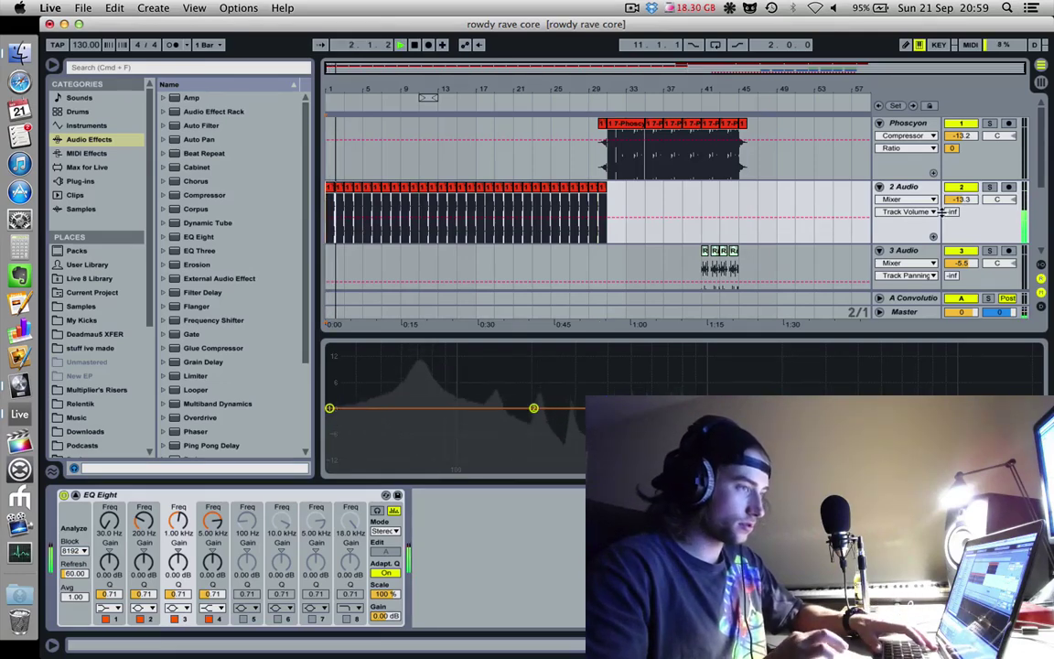
pyautogui.click(908, 211)
pyautogui.click(908, 235)
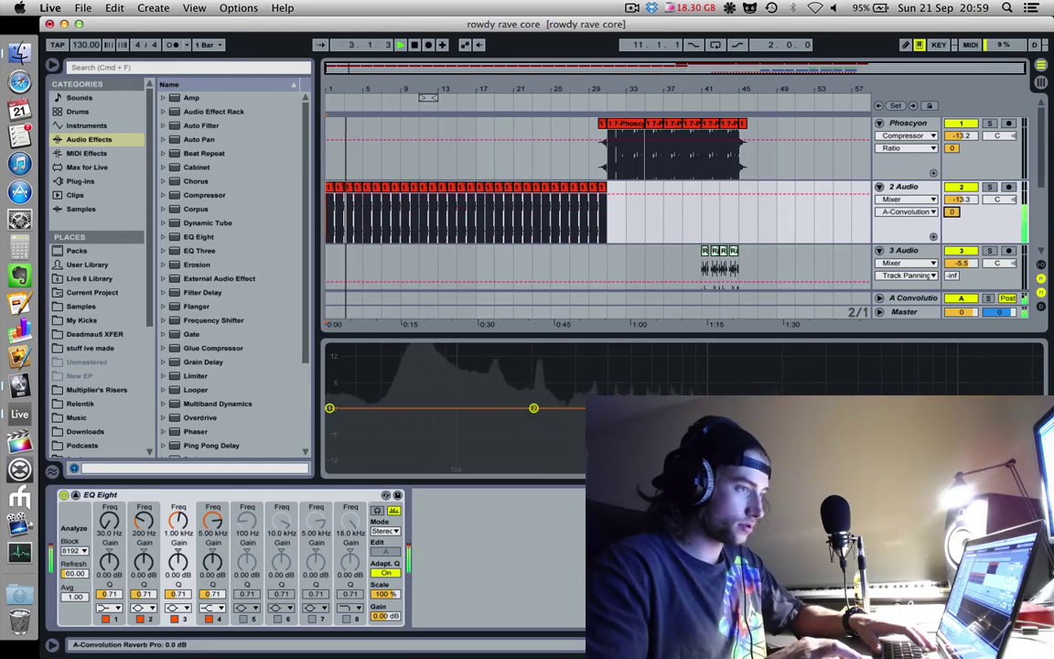
pyautogui.click(950, 212)
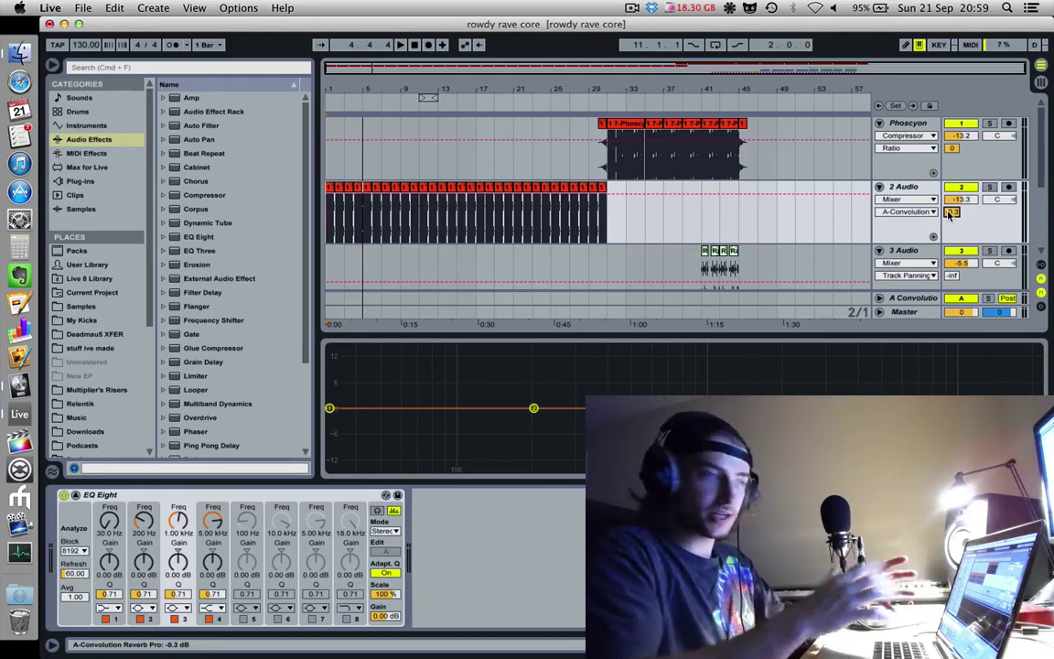
pyautogui.click(593, 172)
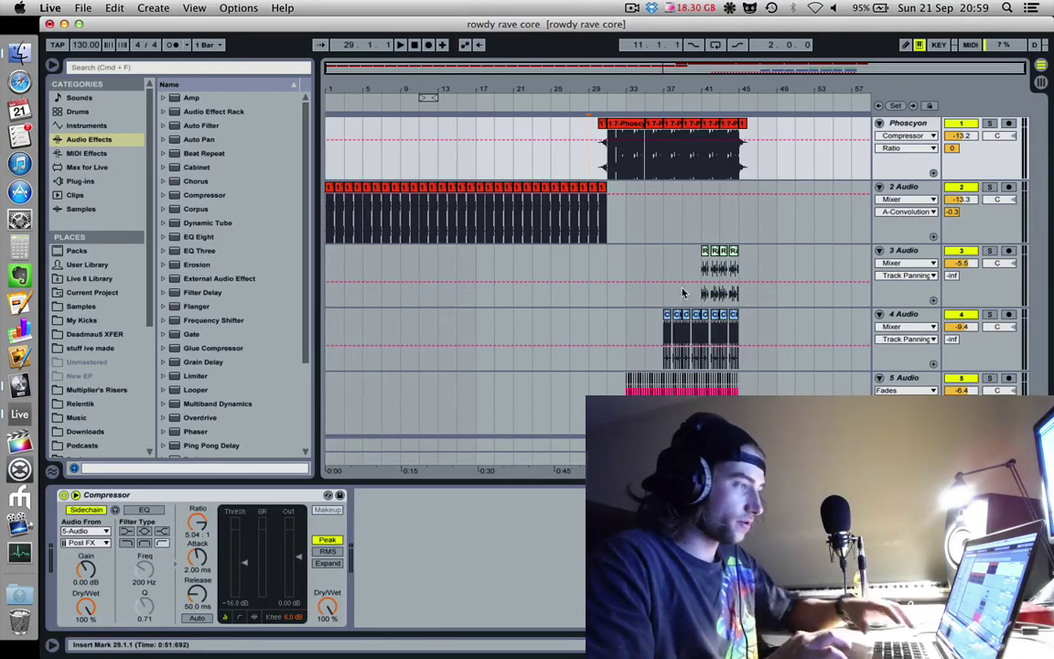
pyautogui.moveTo(739, 389); pyautogui.dragTo(626, 135)
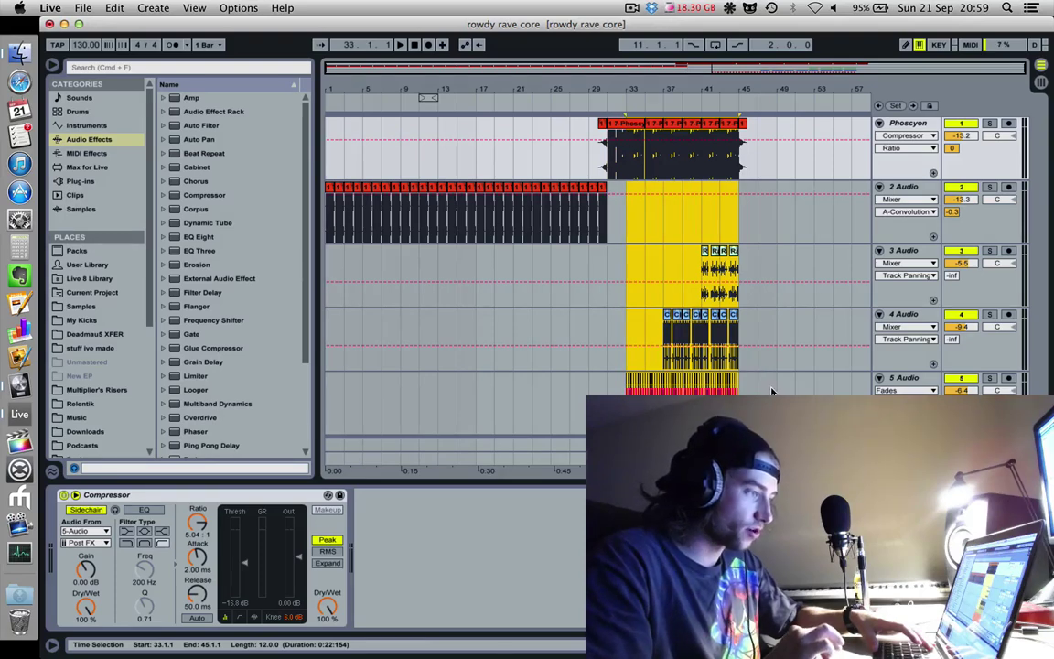
pyautogui.moveTo(771, 392); pyautogui.dragTo(628, 130)
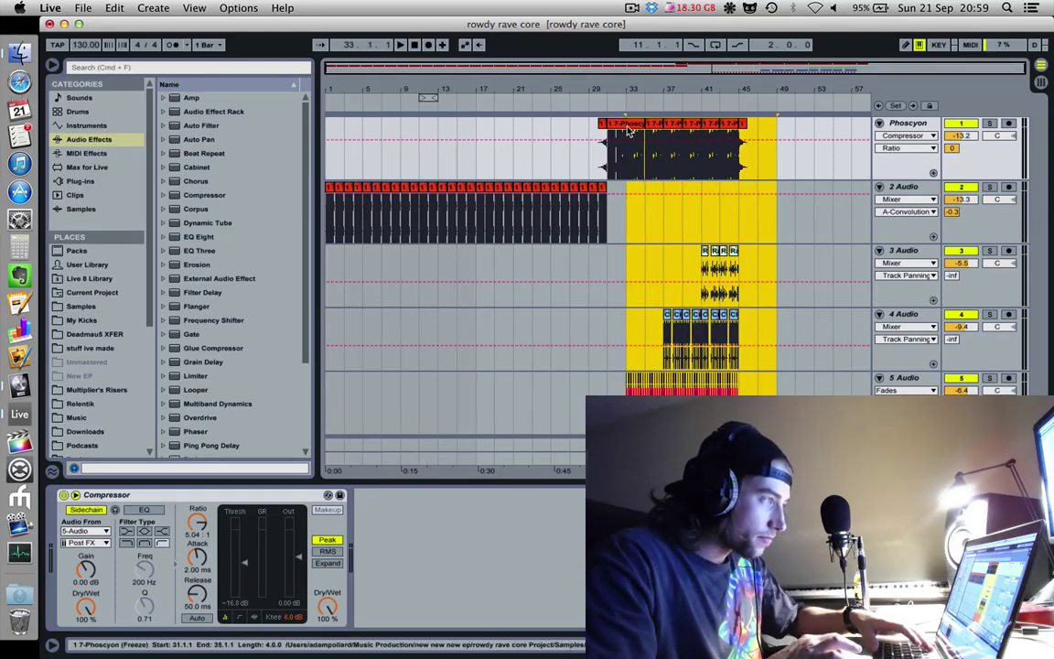
pyautogui.click(652, 128)
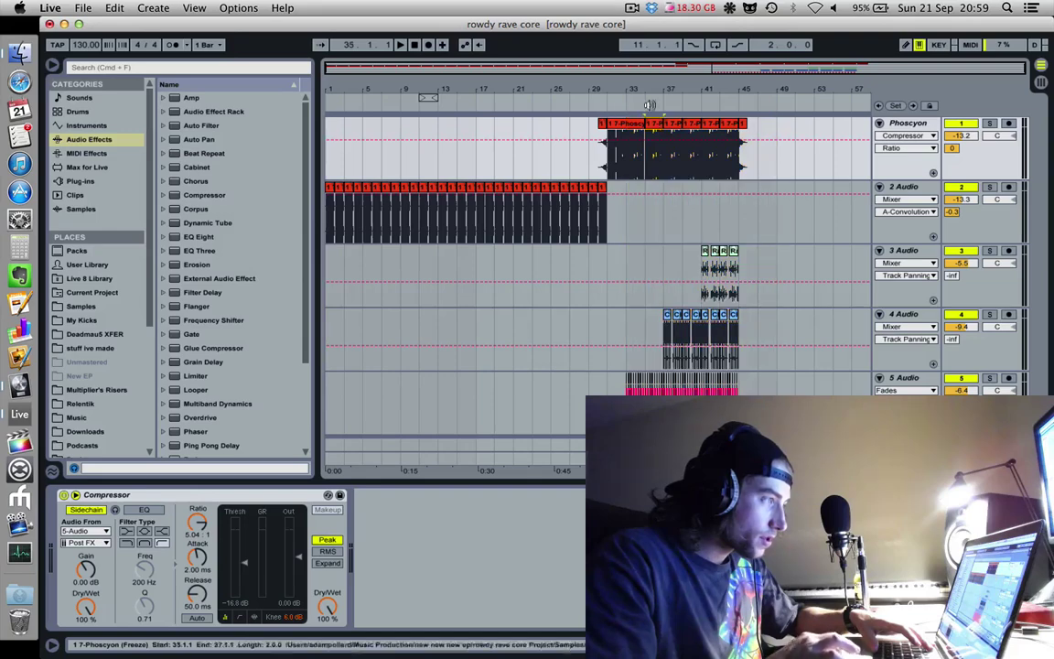
# Step: Examine the clips around bar 31 up close and play the arrangement from bar 31
pyautogui.press('+')
pyautogui.press('+')
pyautogui.press('+')
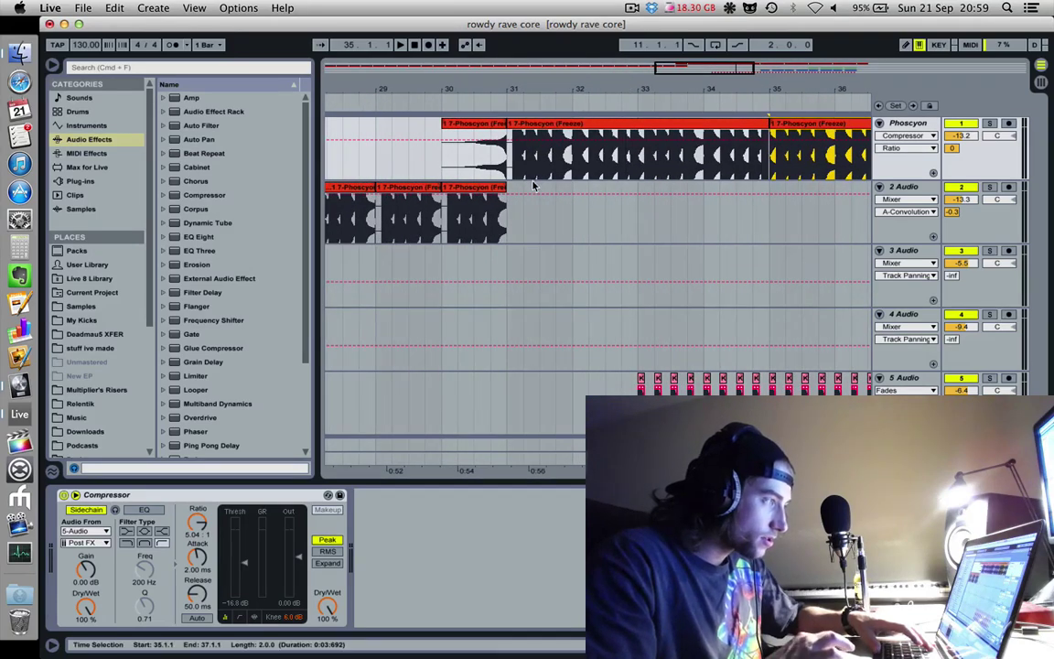
pyautogui.press('space')
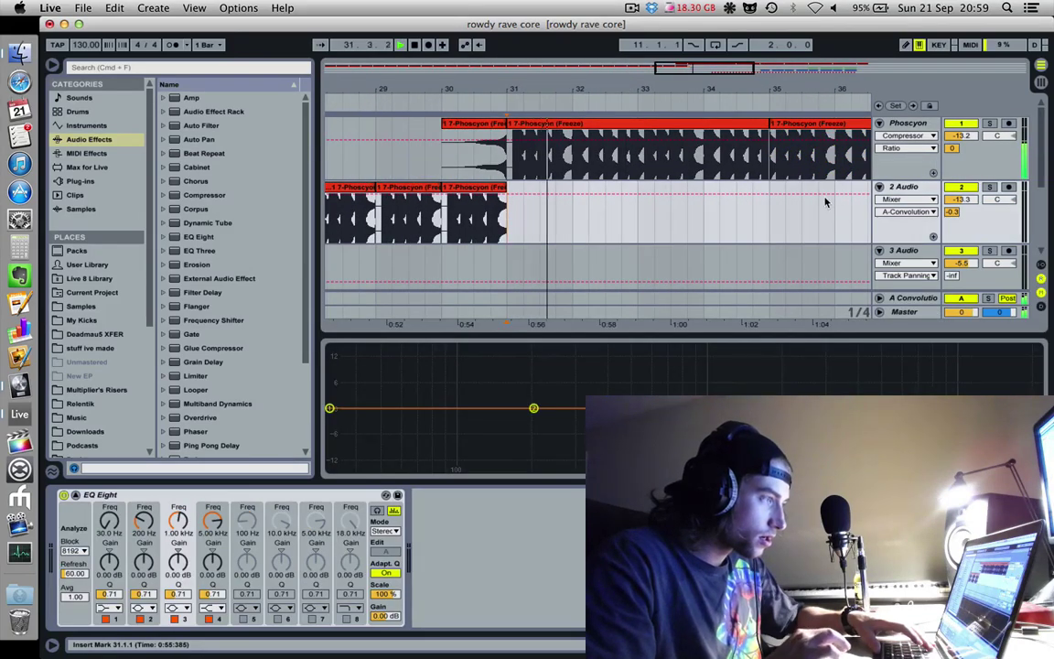
pyautogui.press('-')
pyautogui.press('-')
pyautogui.press('-')
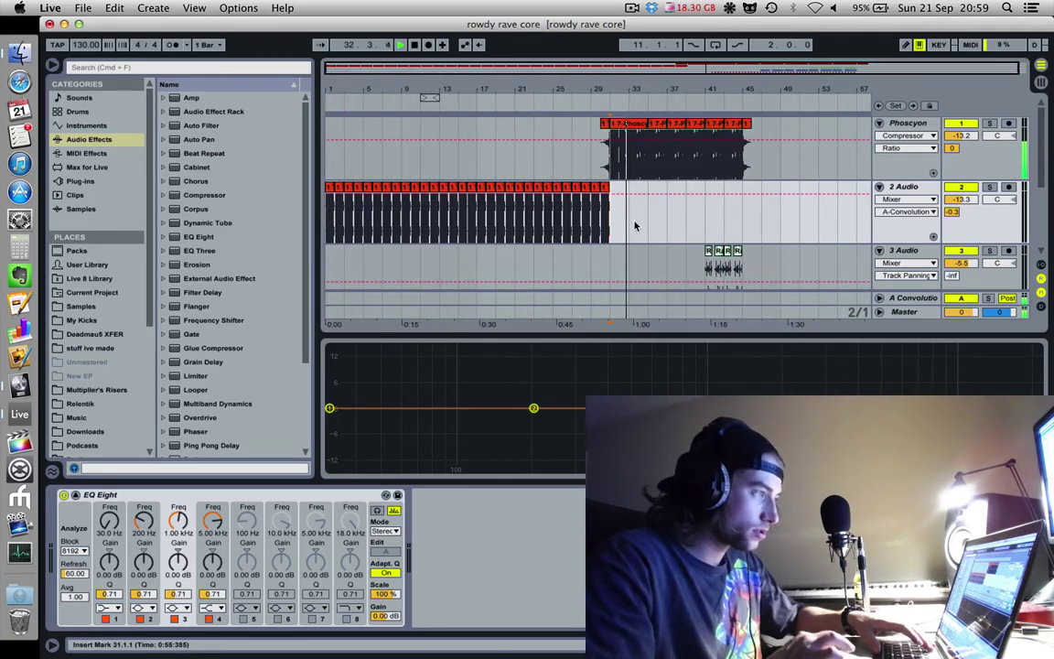
pyautogui.press('space')
pyautogui.press('super+alt+l')
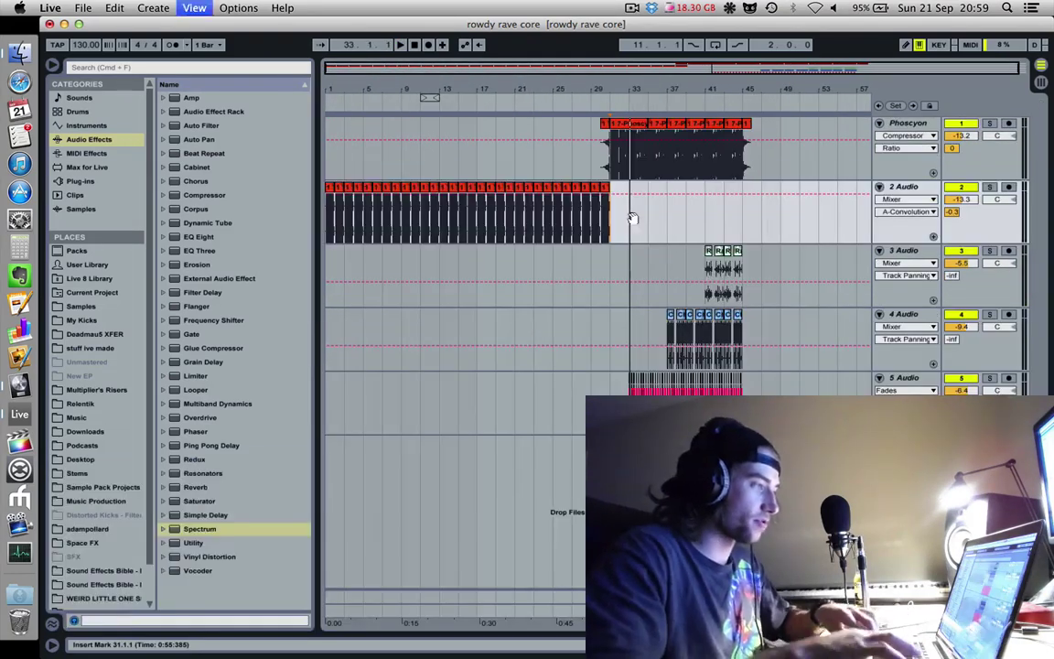
# Step: Solo the 2 Audio track and play its repeated riff from bar 1
pyautogui.click(989, 187)
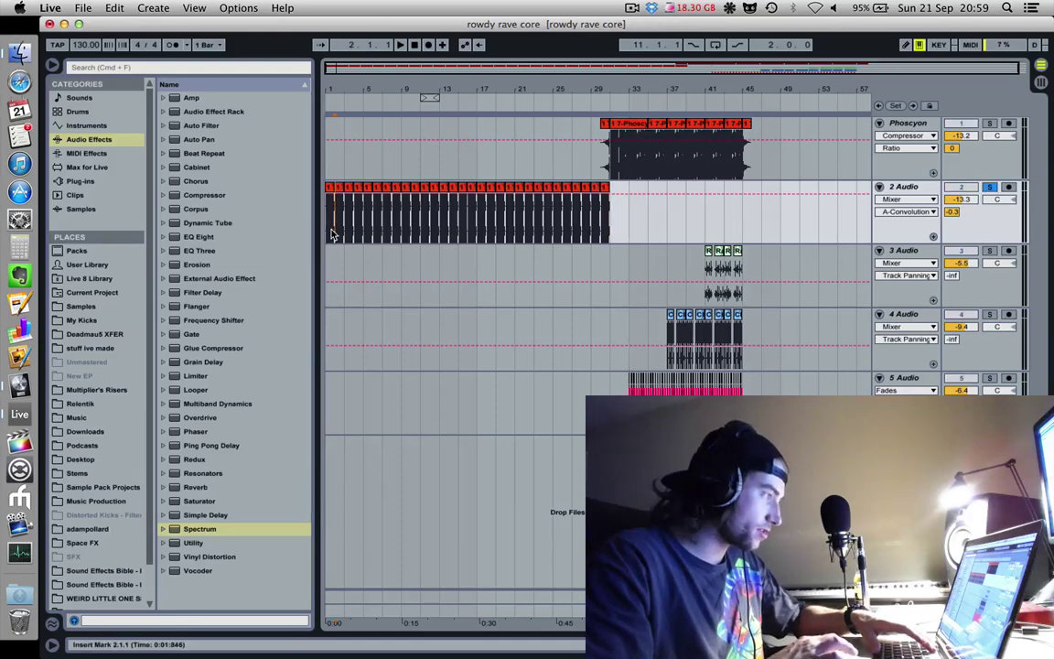
pyautogui.press('space')
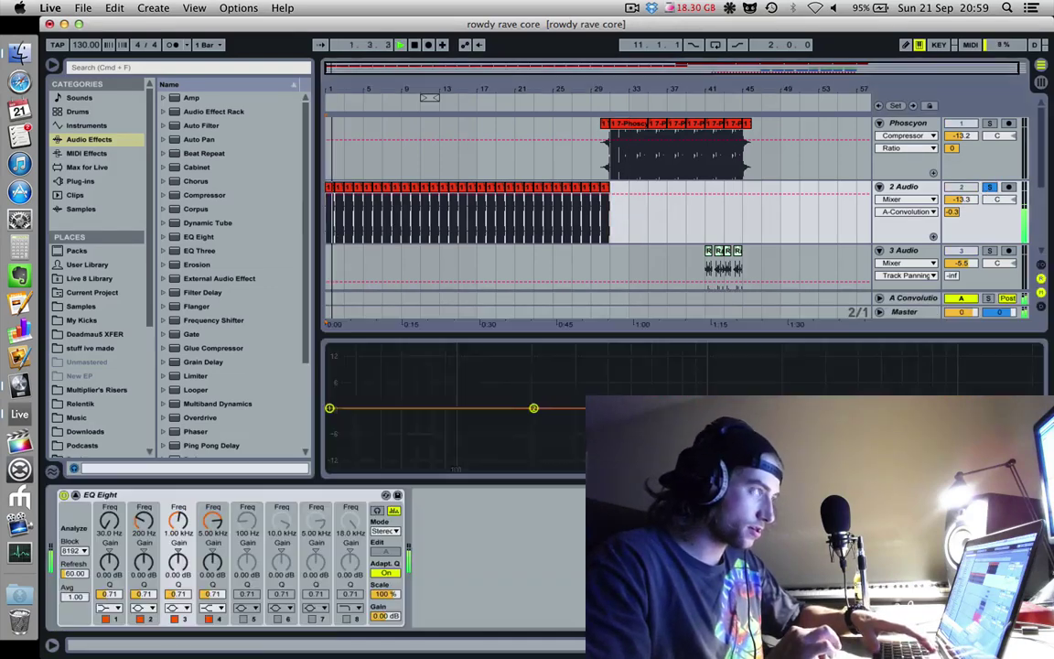
pyautogui.press('super+alt+l')
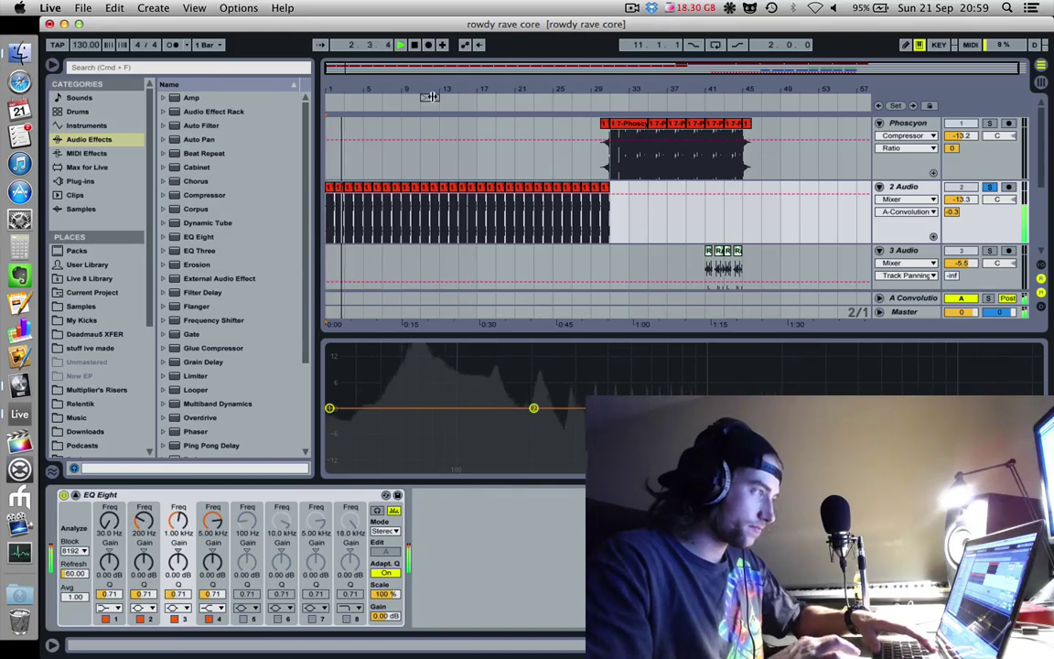
pyautogui.press('space')
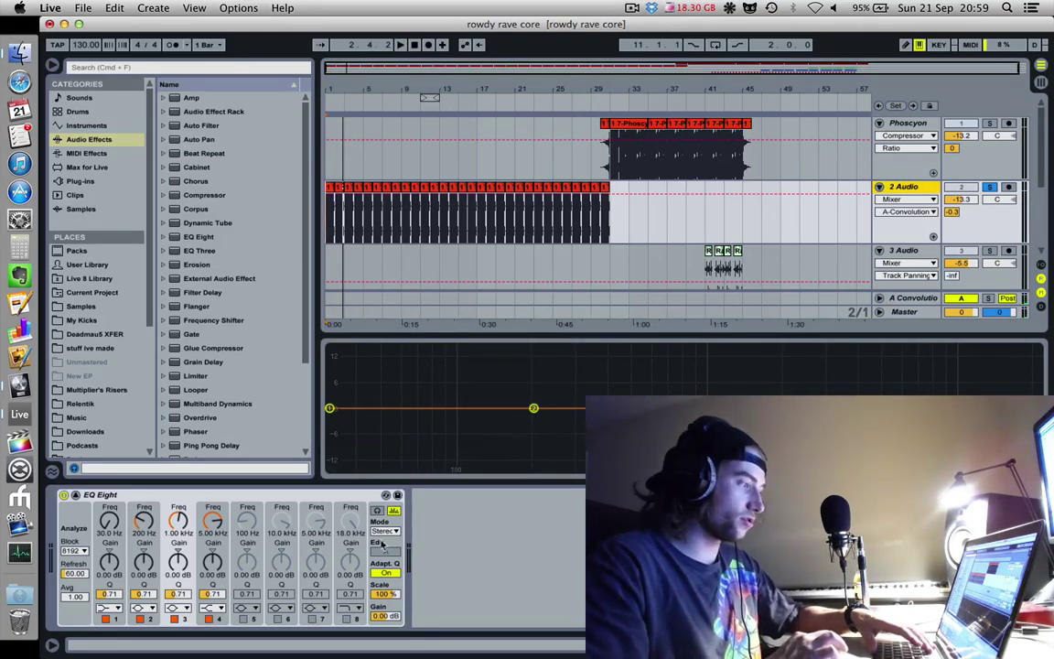
# Step: Try removing the EQ Eight from the 2 Audio track, and undo the removal
pyautogui.click(331, 494)
pyautogui.press('Delete')
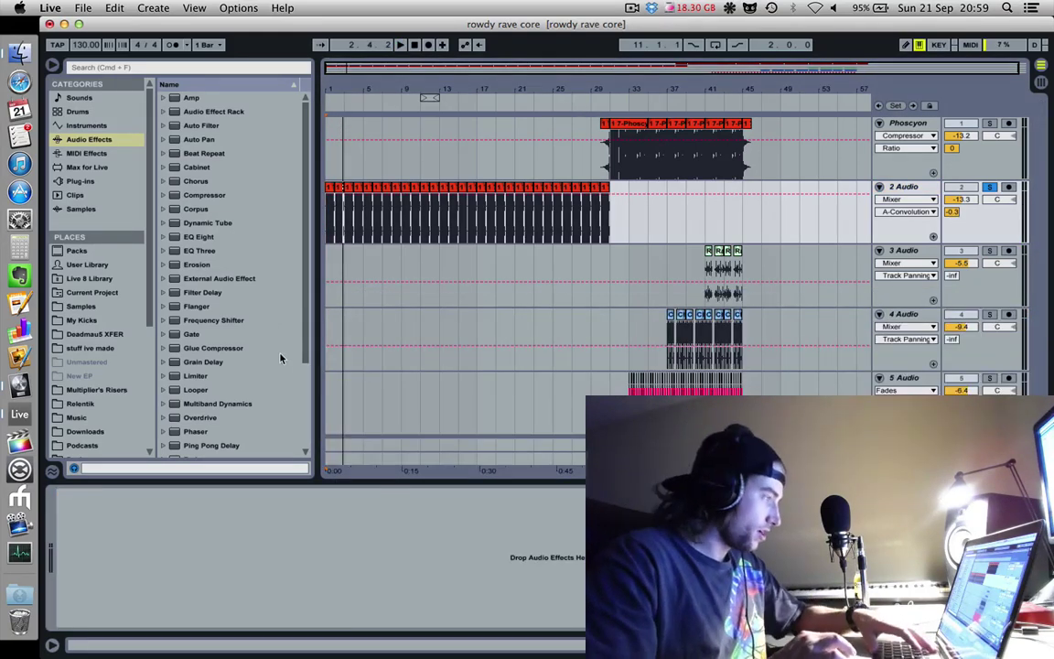
pyautogui.press('super+z')
# Step: Add the iZotope Trash 2 VST before the EQ Eight on the 2 Audio track, and close its preset manager and window
pyautogui.click(96, 180)
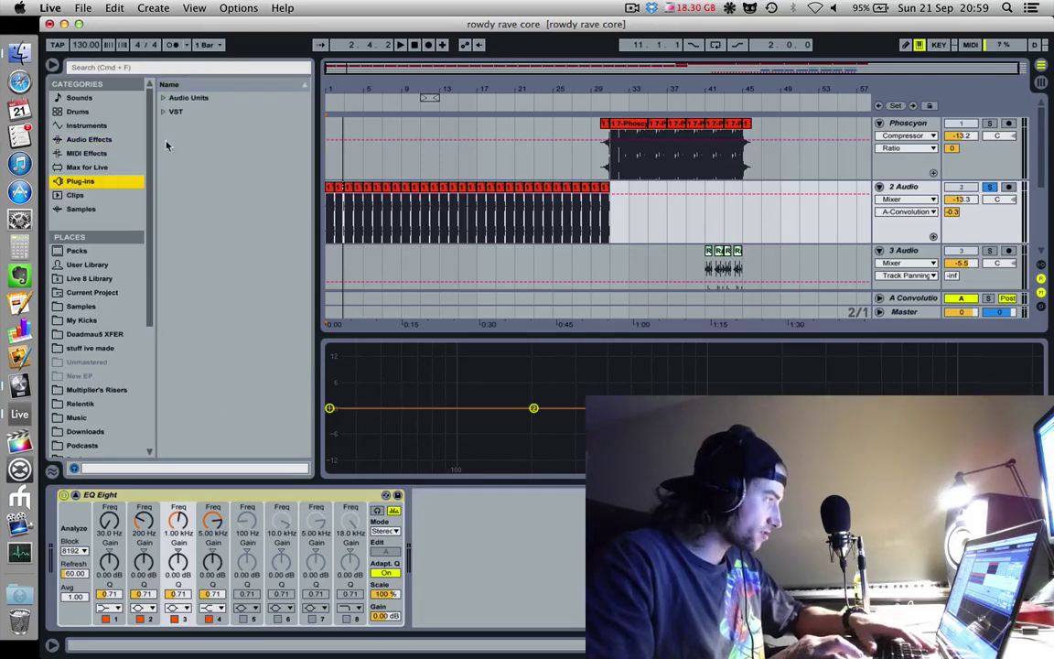
pyautogui.click(163, 112)
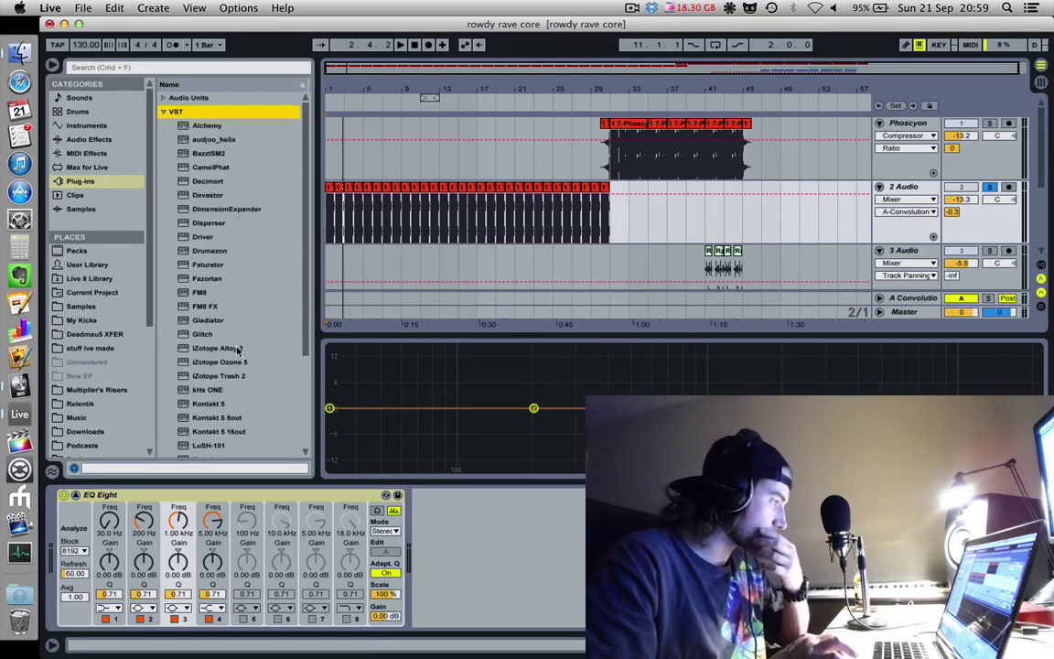
pyautogui.moveTo(219, 376); pyautogui.dragTo(132, 569)
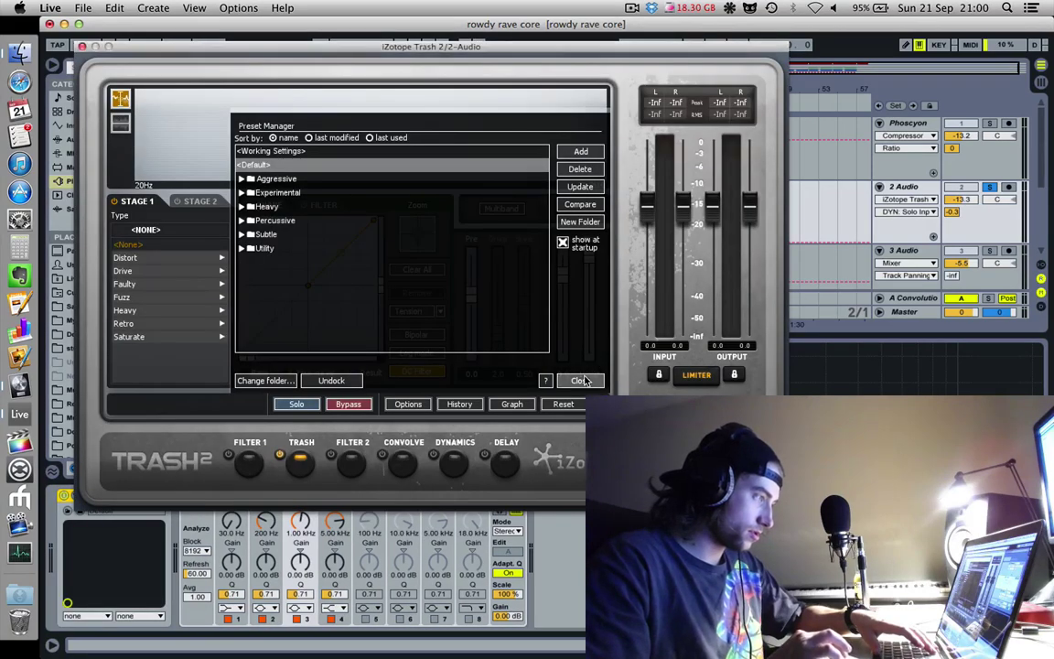
pyautogui.click(581, 377)
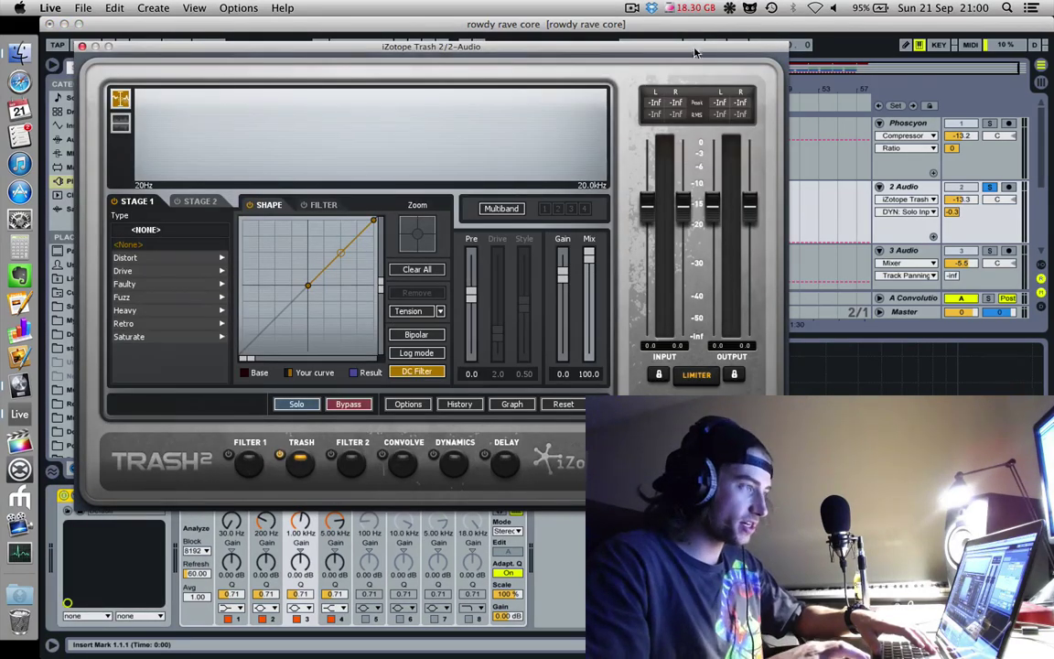
pyautogui.moveTo(694, 53); pyautogui.dragTo(685, 364)
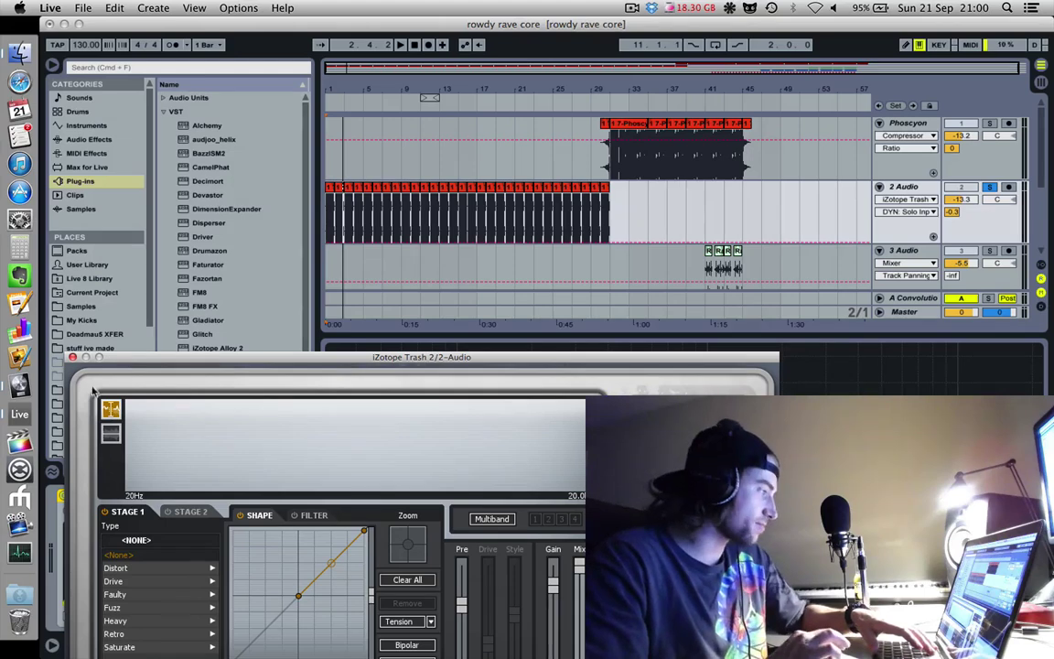
pyautogui.click(74, 358)
# Step: Examine the transition at bar 31, and play the soloed Phoscyon track from just before it
pyautogui.moveTo(619, 83); pyautogui.dragTo(551, 133)
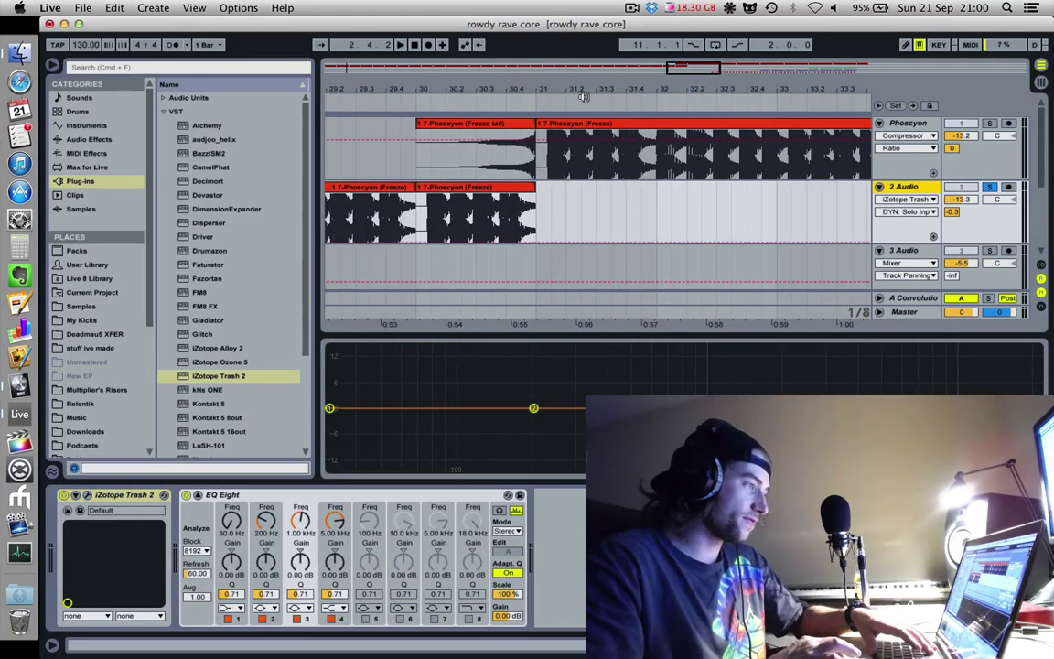
pyautogui.moveTo(569, 83); pyautogui.dragTo(573, 84)
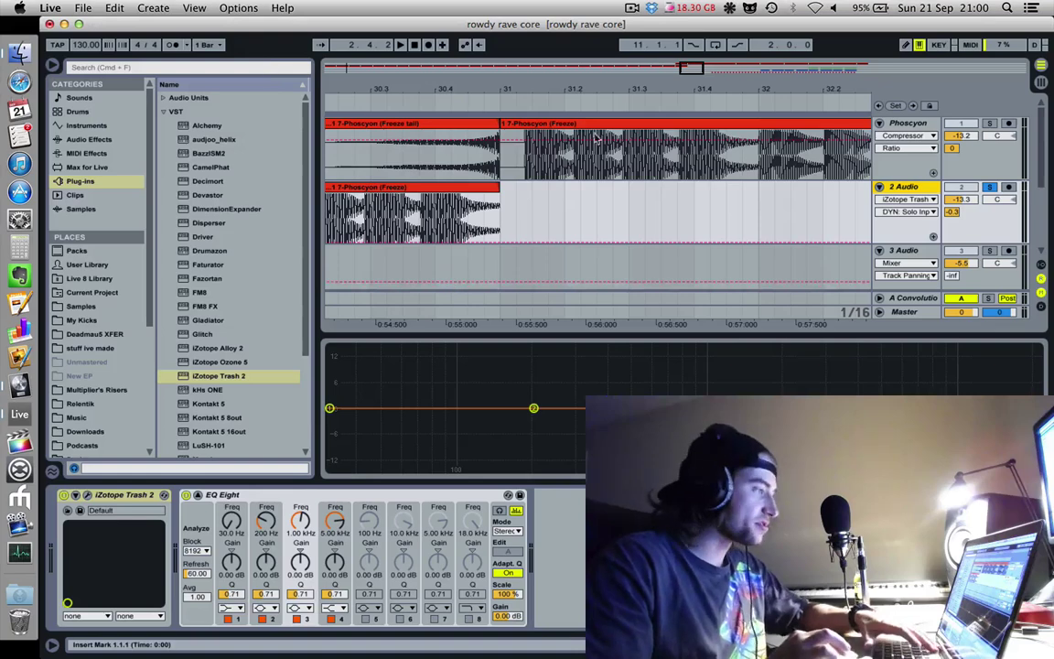
pyautogui.moveTo(505, 92); pyautogui.dragTo(505, 86)
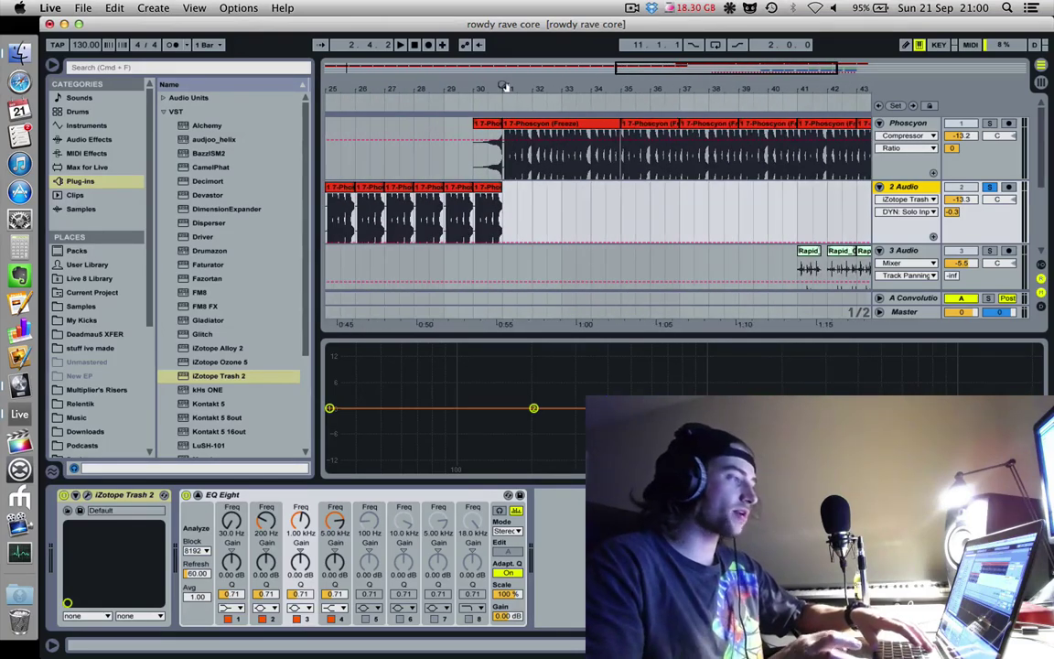
pyautogui.click(494, 163)
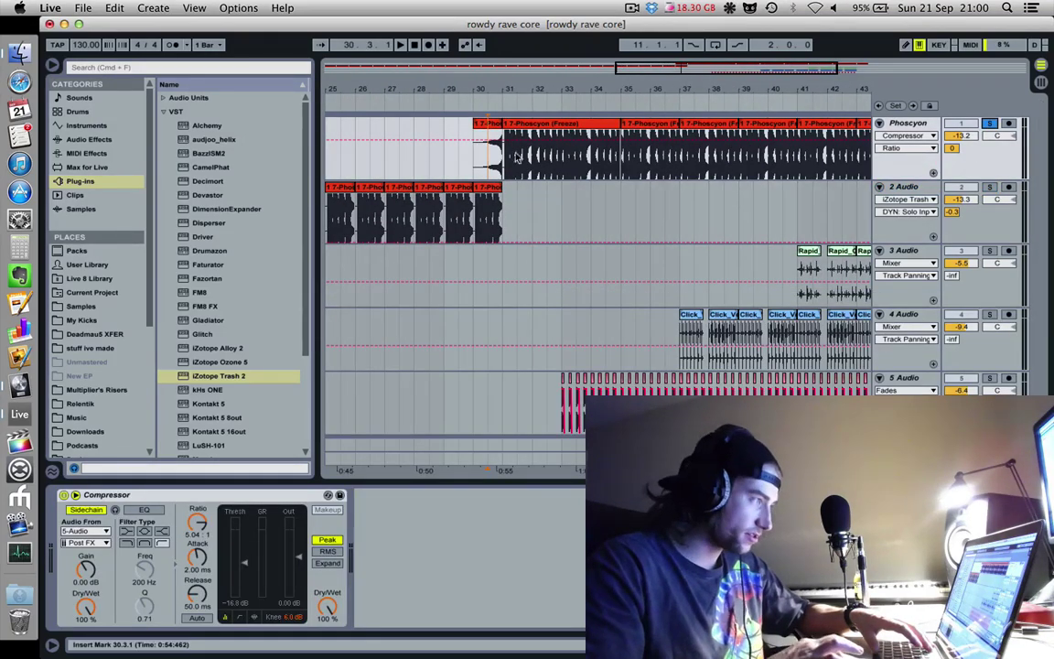
pyautogui.press('space')
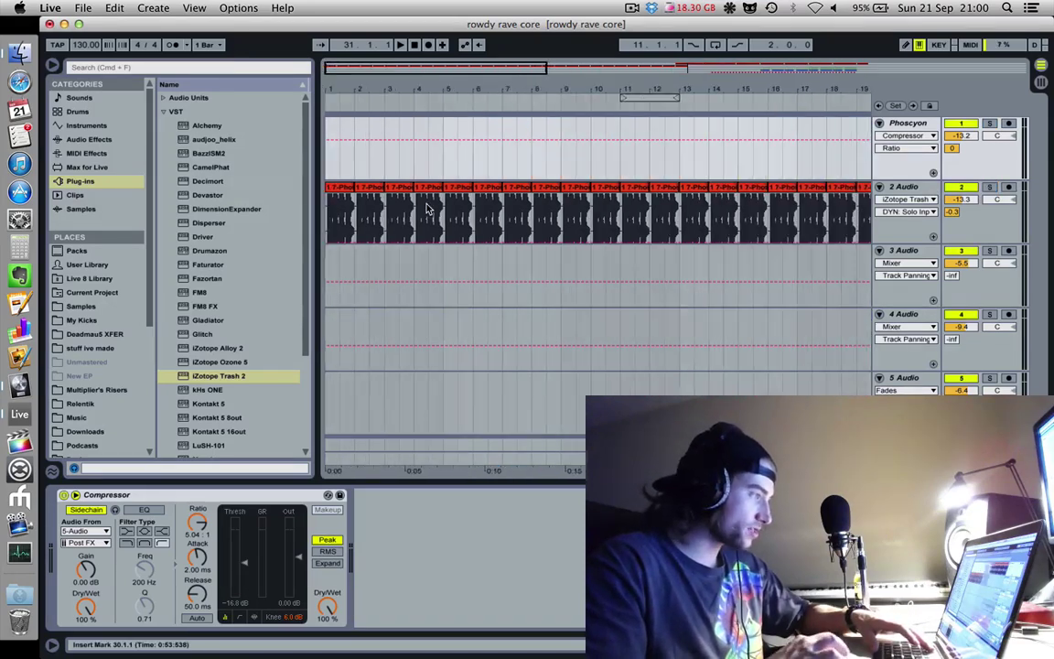
# Step: Audition Trash 2's Aggressive presets Broken Amp Jam and Bad Wiring Slam on the 2 Audio track during playback, and load Beat Grinder
pyautogui.click(331, 188)
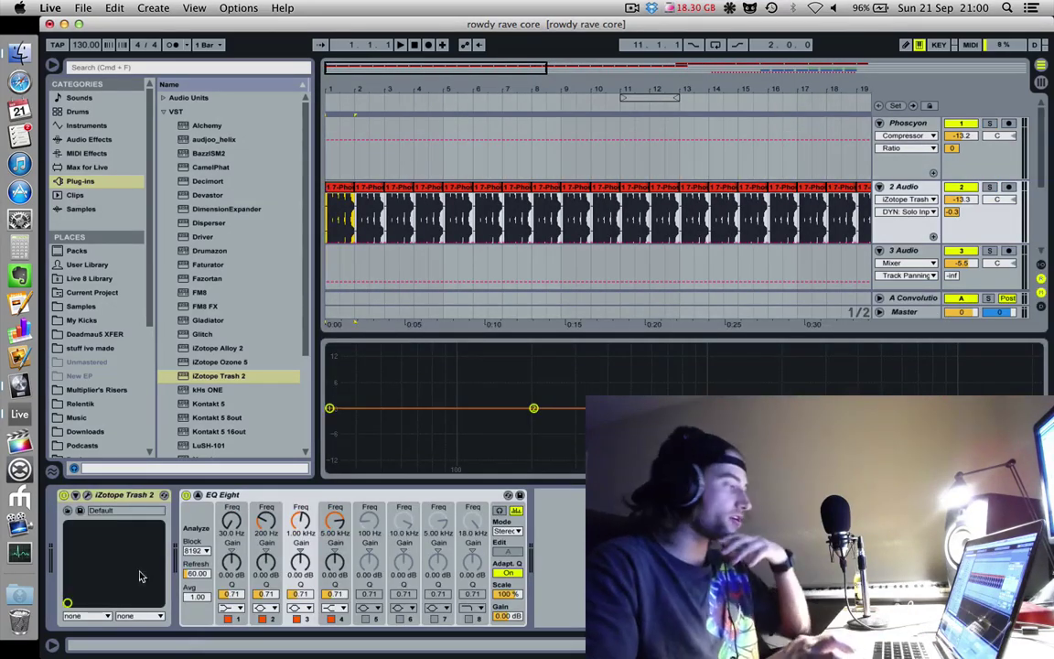
pyautogui.click(87, 499)
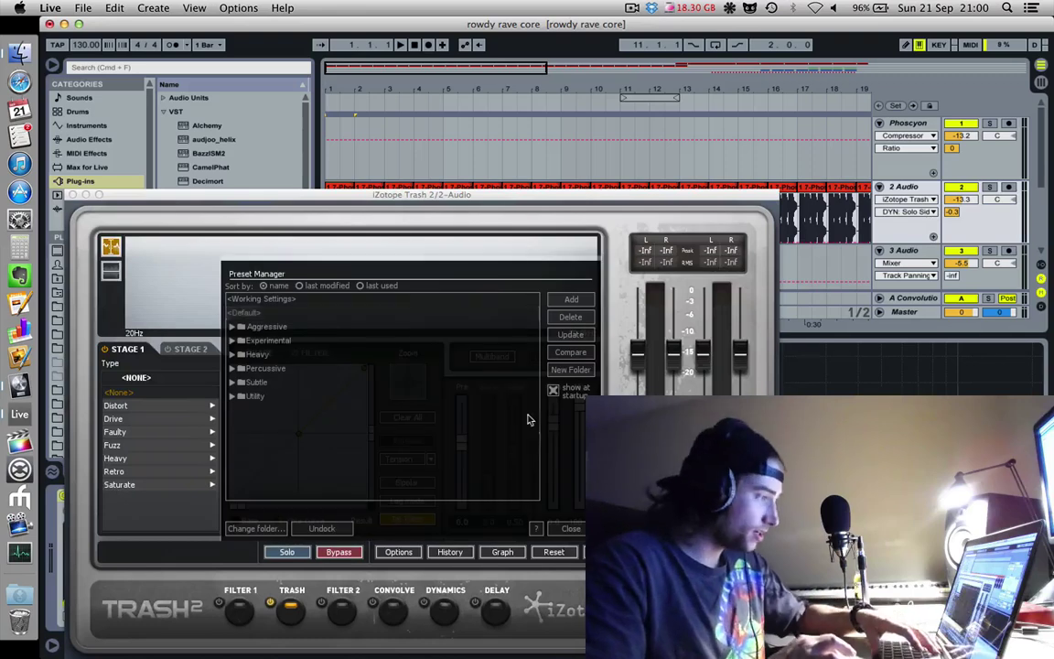
pyautogui.click(231, 328)
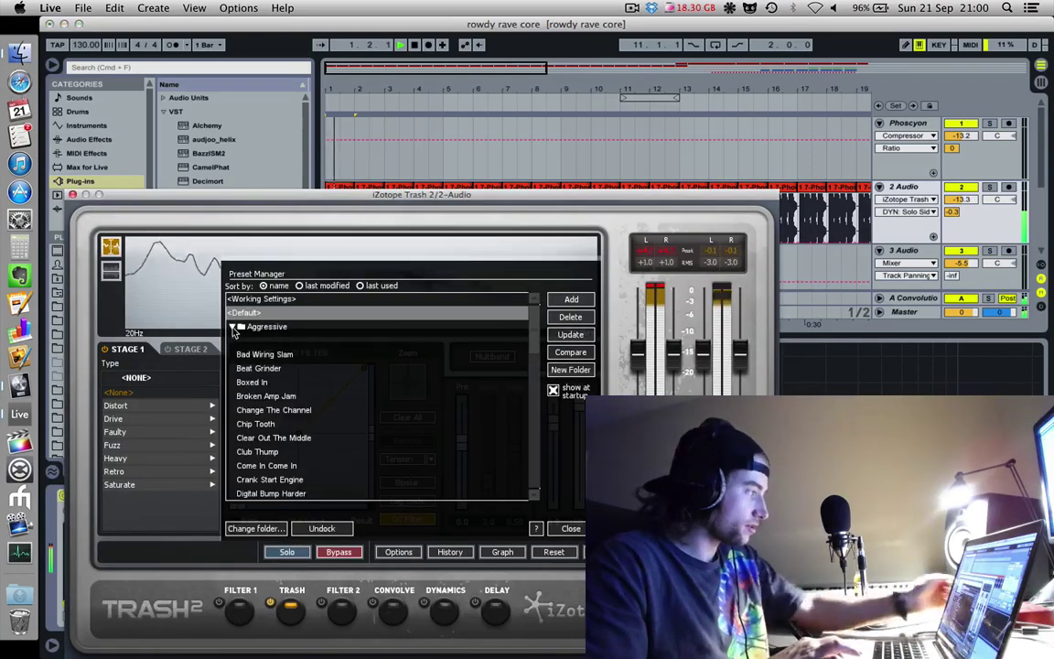
pyautogui.click(294, 396)
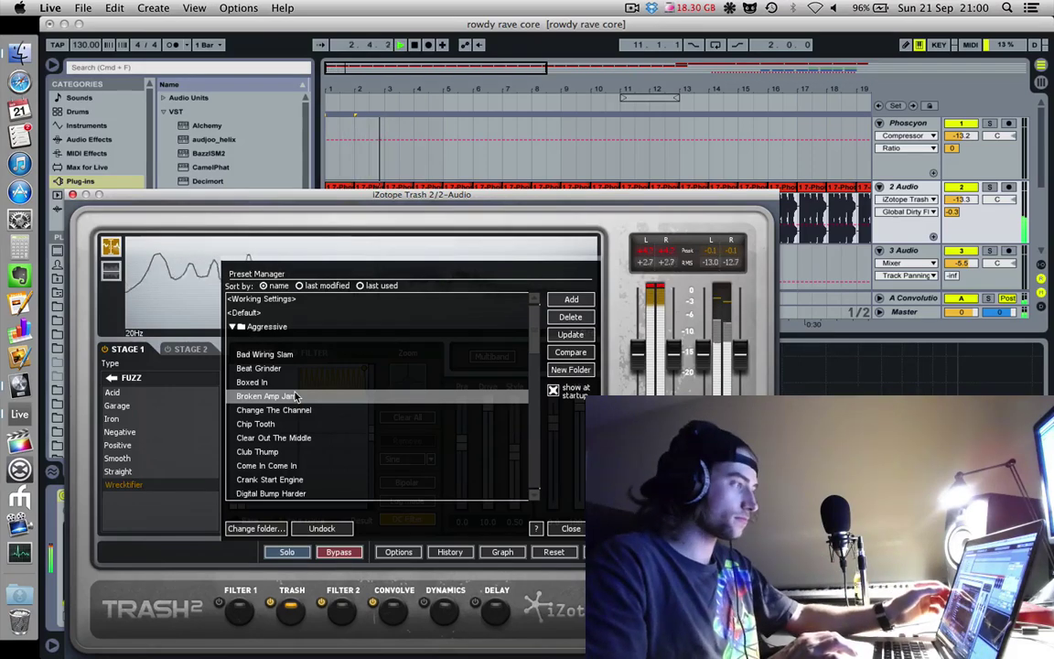
pyautogui.click(275, 355)
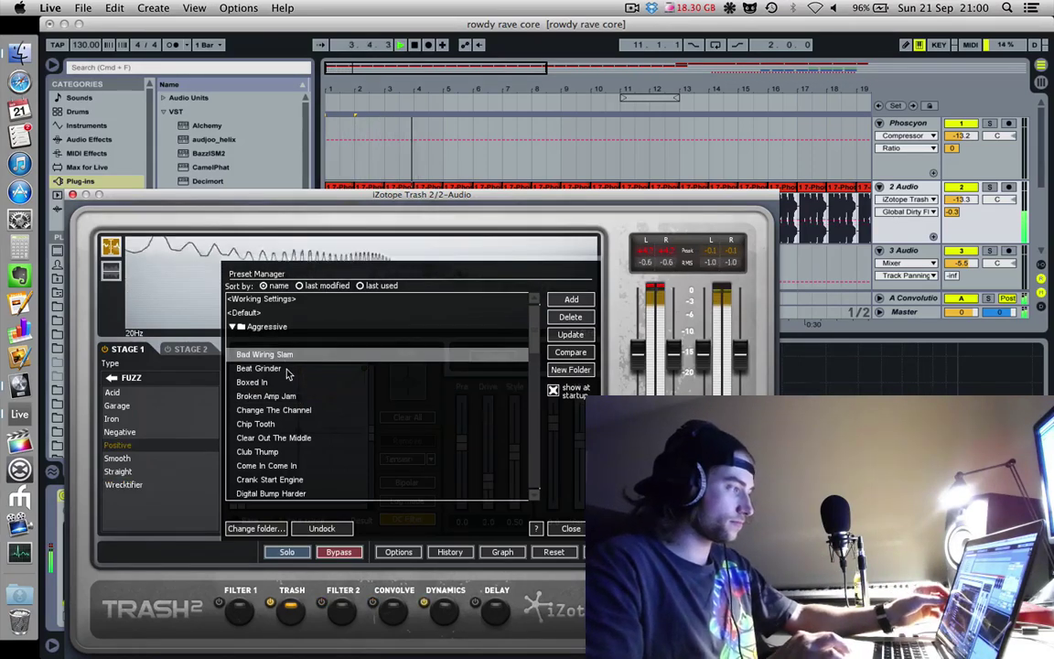
pyautogui.click(287, 370)
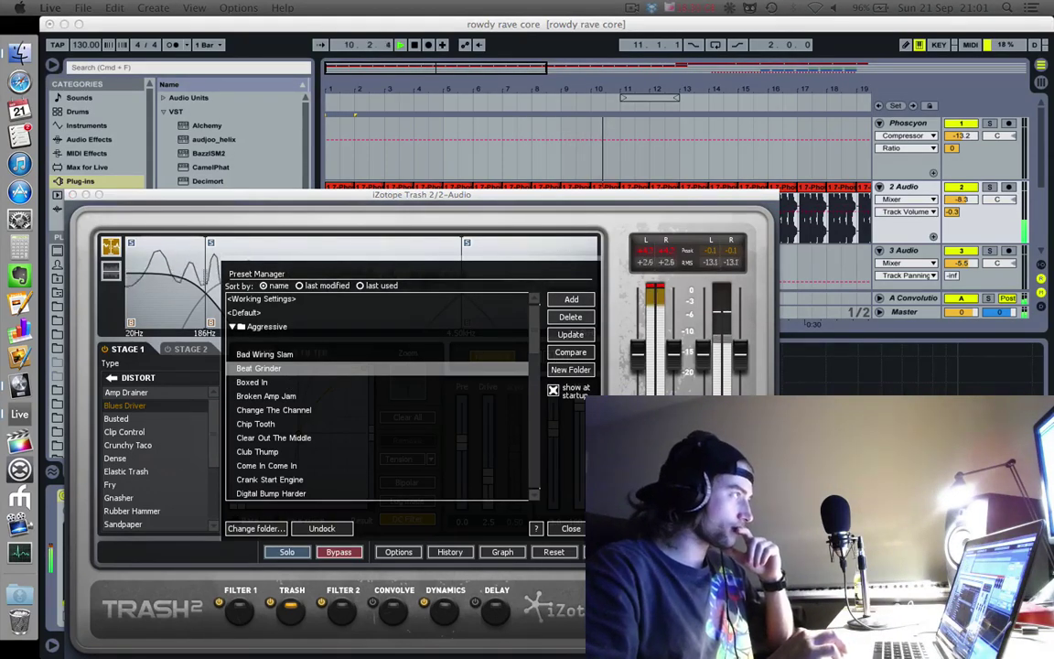
# Step: Set the 2 Audio track's volume to -15.0 dB and close the Trash 2 preset manager
pyautogui.click(832, 155)
pyautogui.moveTo(628, 95); pyautogui.dragTo(486, 93)
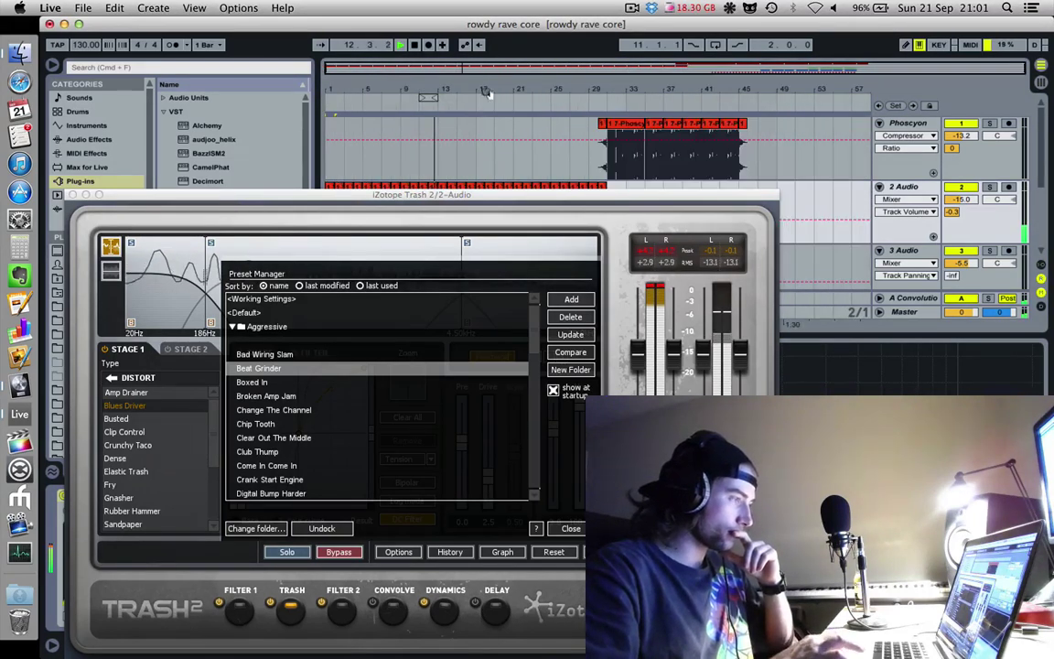
pyautogui.click(571, 529)
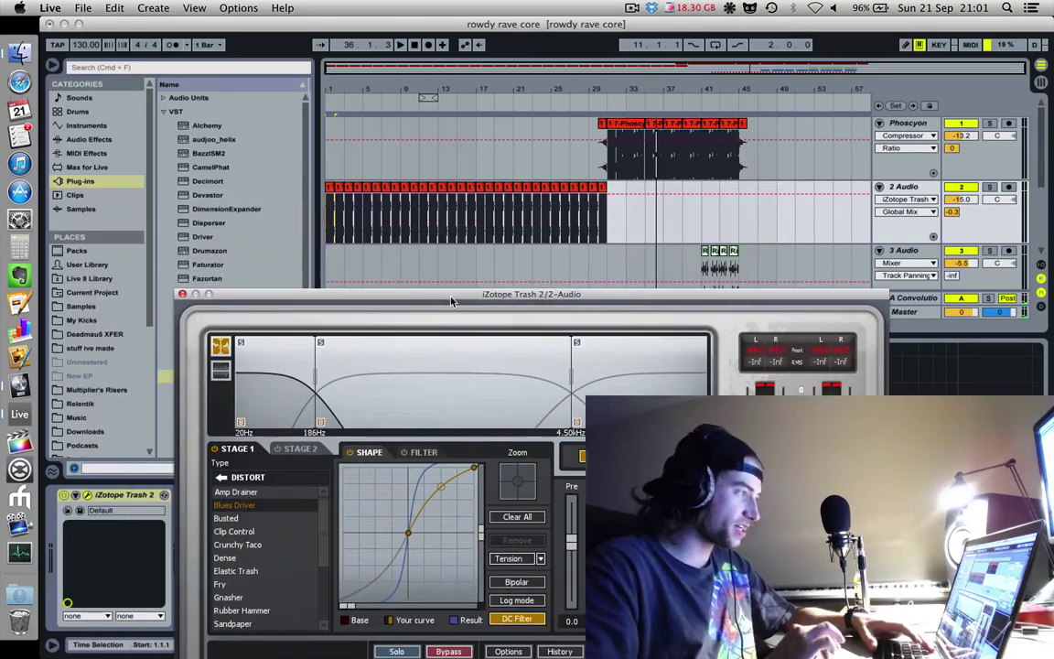
# Step: Play the distorted riff from bar 1, close the Trash 2 window, and play the intro from bar 1 again
pyautogui.press('space')
pyautogui.click(329, 212)
pyautogui.press('space')
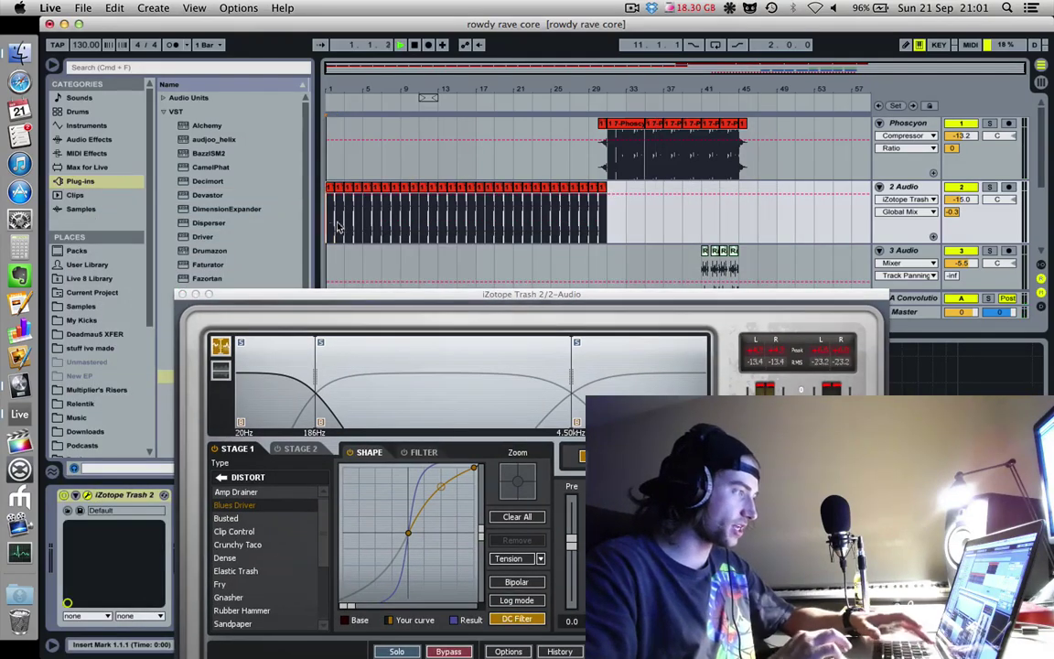
pyautogui.moveTo(438, 299); pyautogui.dragTo(336, 60)
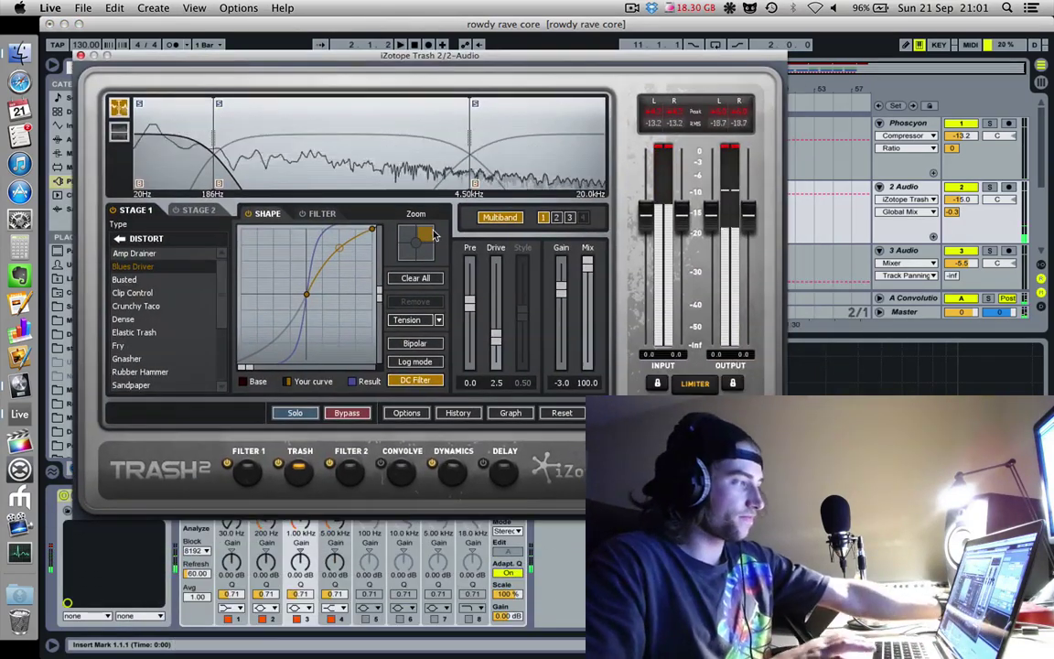
pyautogui.click(81, 56)
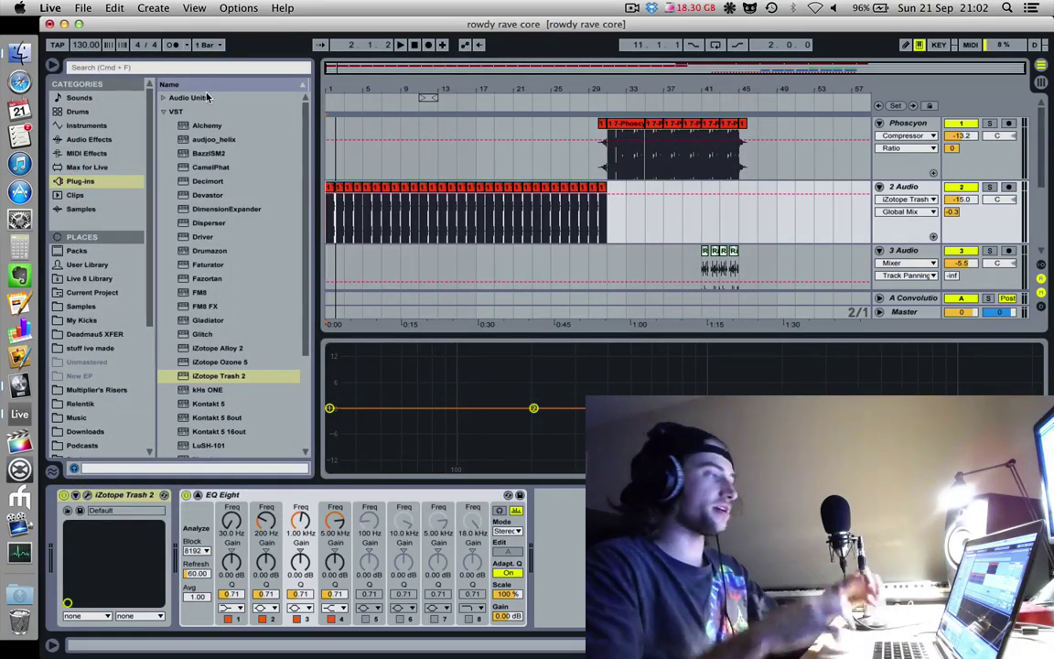
pyautogui.press('space')
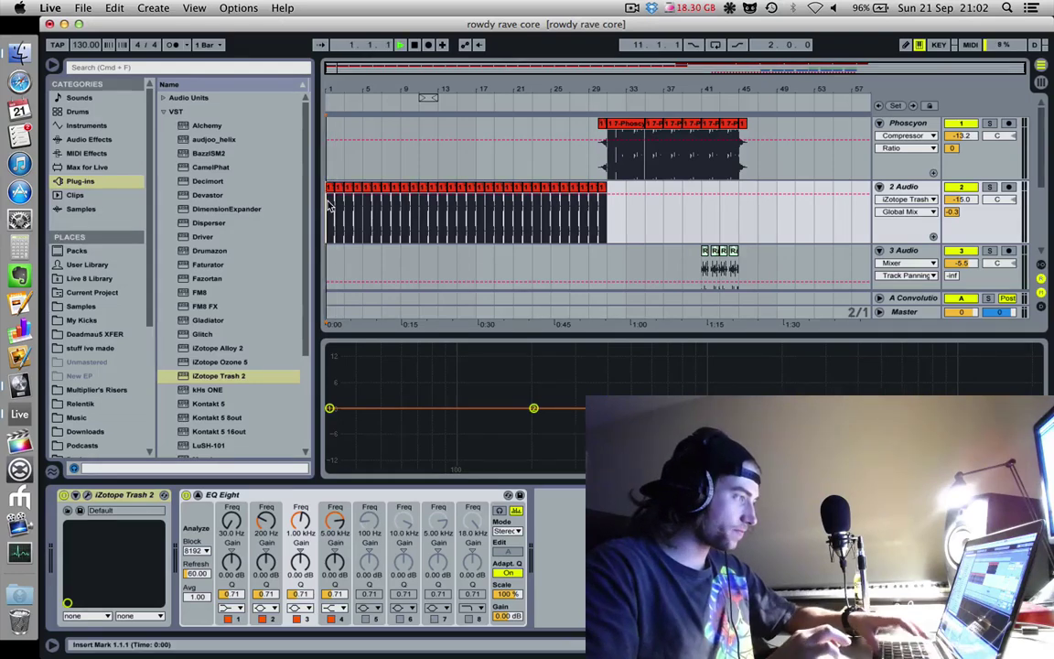
# Step: Reopen Trash 2 on the 2 Audio track during playback and audition its Aggressive presets Clear Out The Middle, Crank Start Engine and Fuzz Topper
pyautogui.click(86, 494)
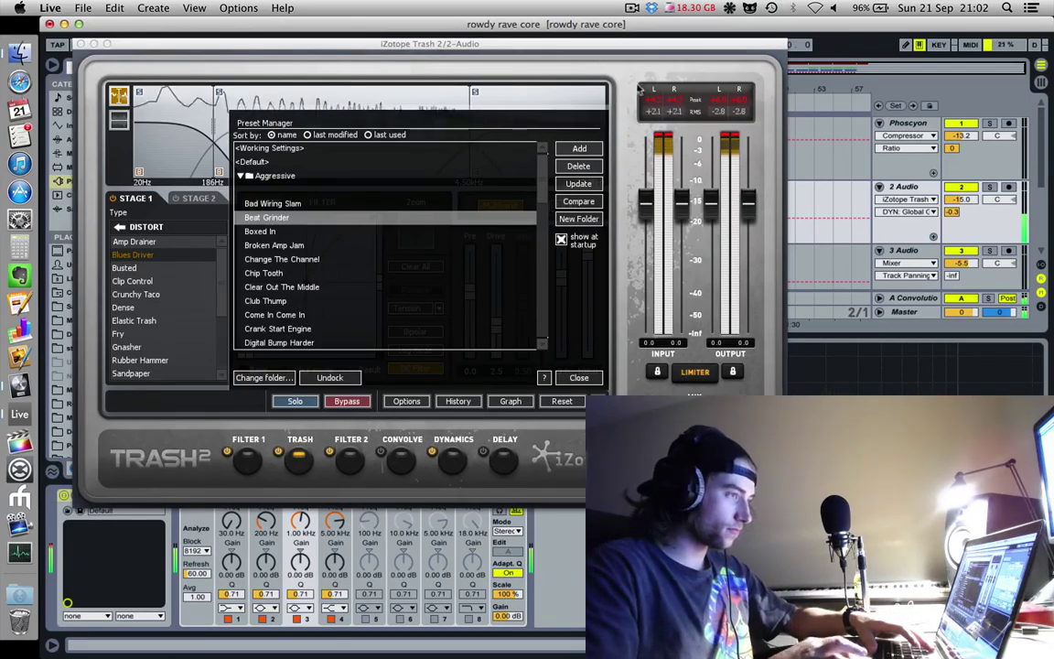
pyautogui.moveTo(649, 72); pyautogui.dragTo(714, 366)
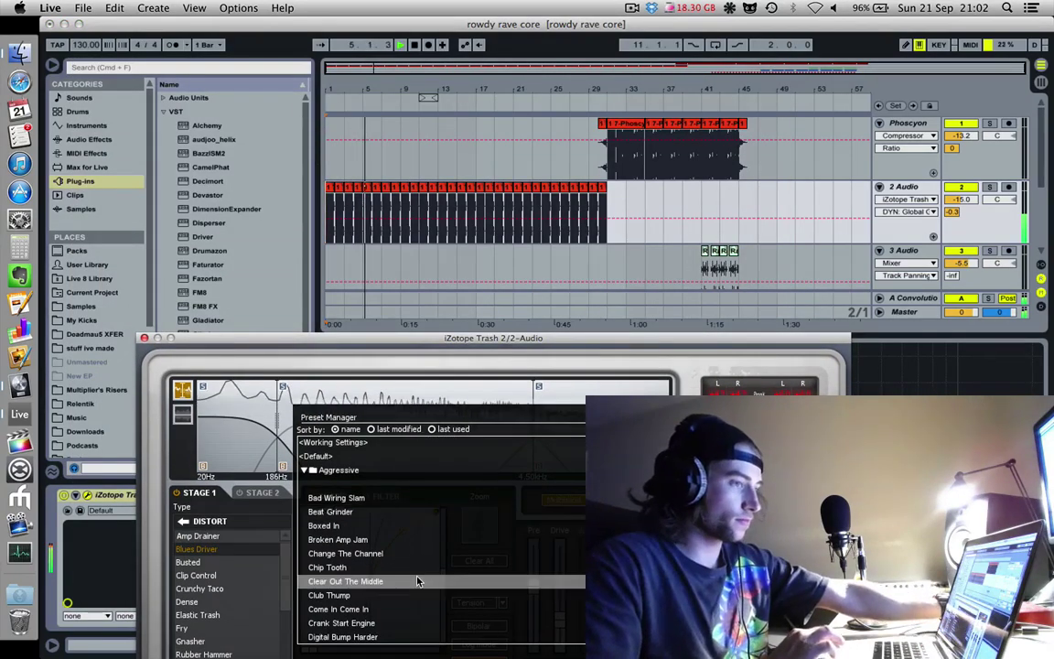
pyautogui.click(418, 572)
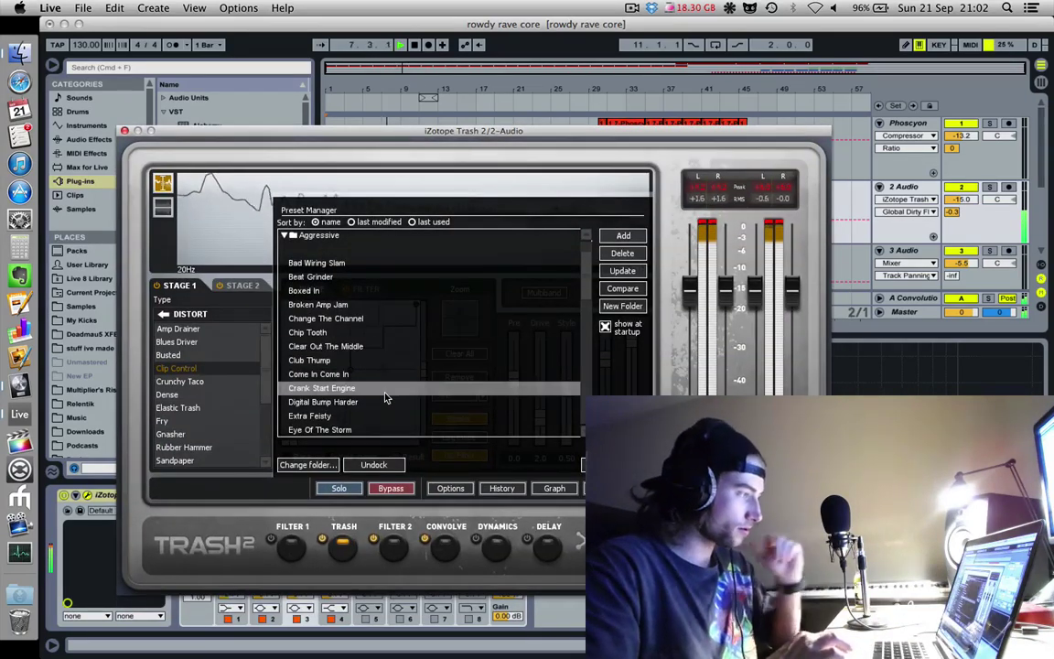
pyautogui.click(384, 389)
pyautogui.scroll(-1, 384, 396)
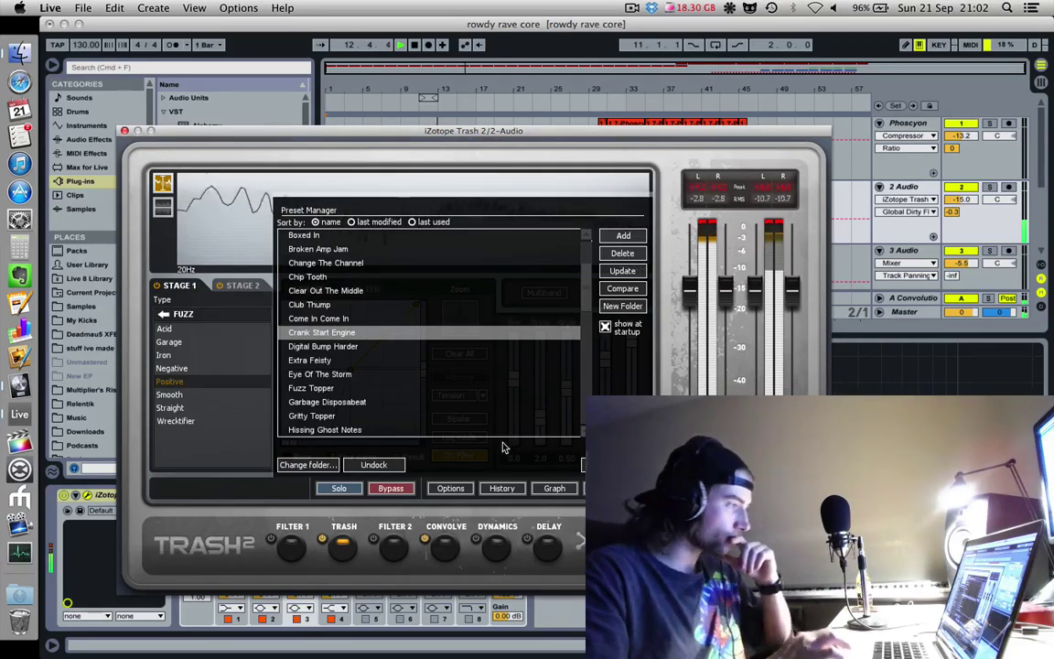
pyautogui.click(460, 393)
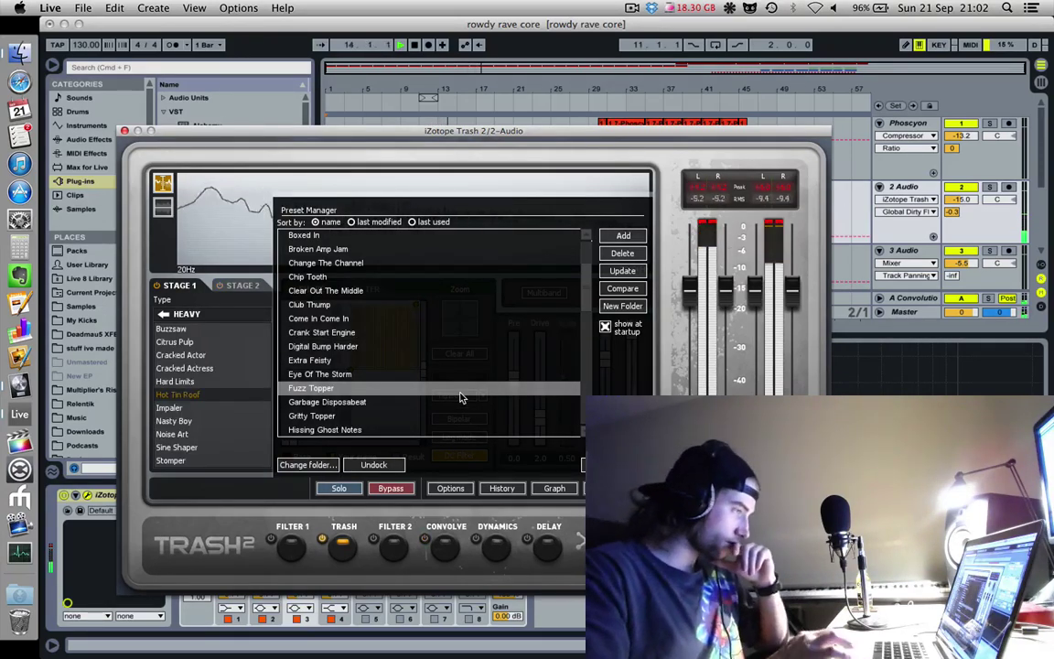
# Step: Audition the Aggressive presets Hissing Ghost Notes, Le Fat, Savage Bands and Plastic Crack on the playing riff
pyautogui.scroll(-2, 460, 396)
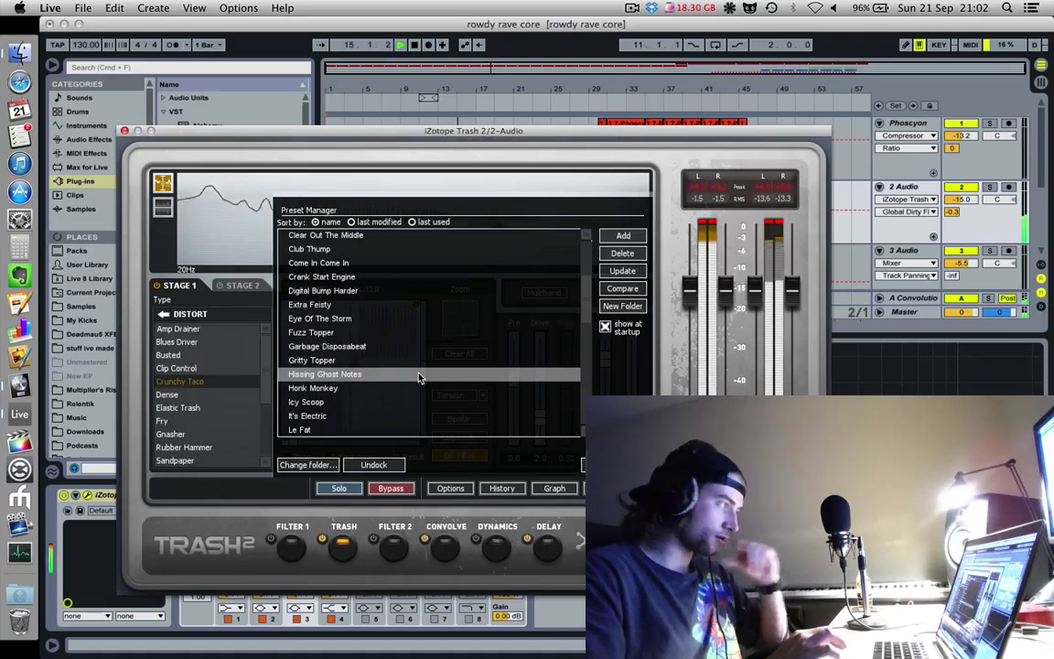
pyautogui.scroll(-1, 419, 377)
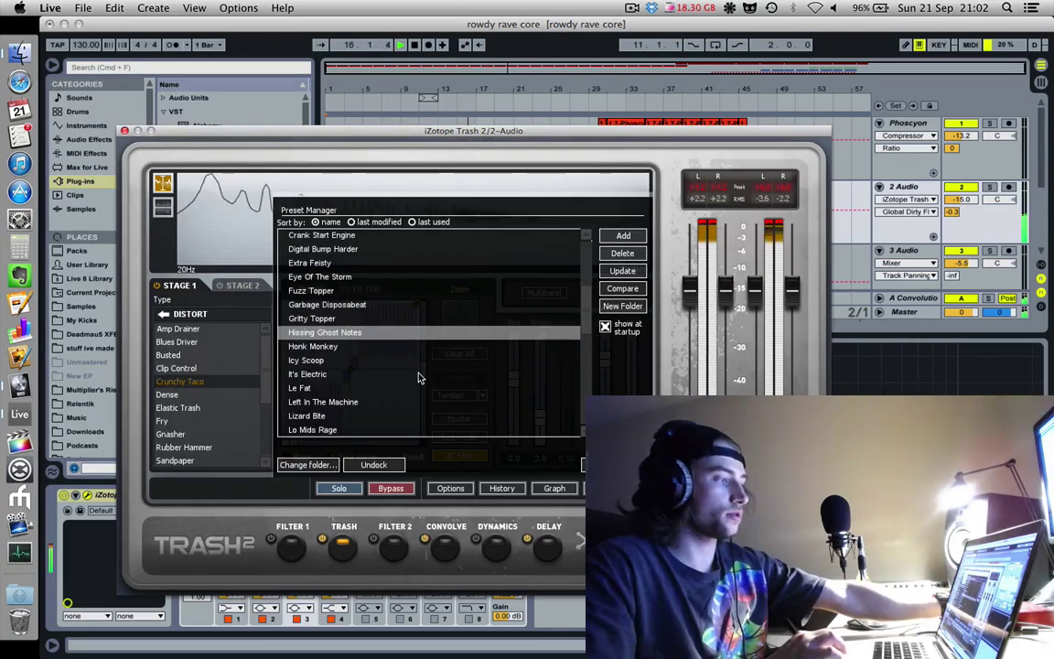
pyautogui.click(412, 390)
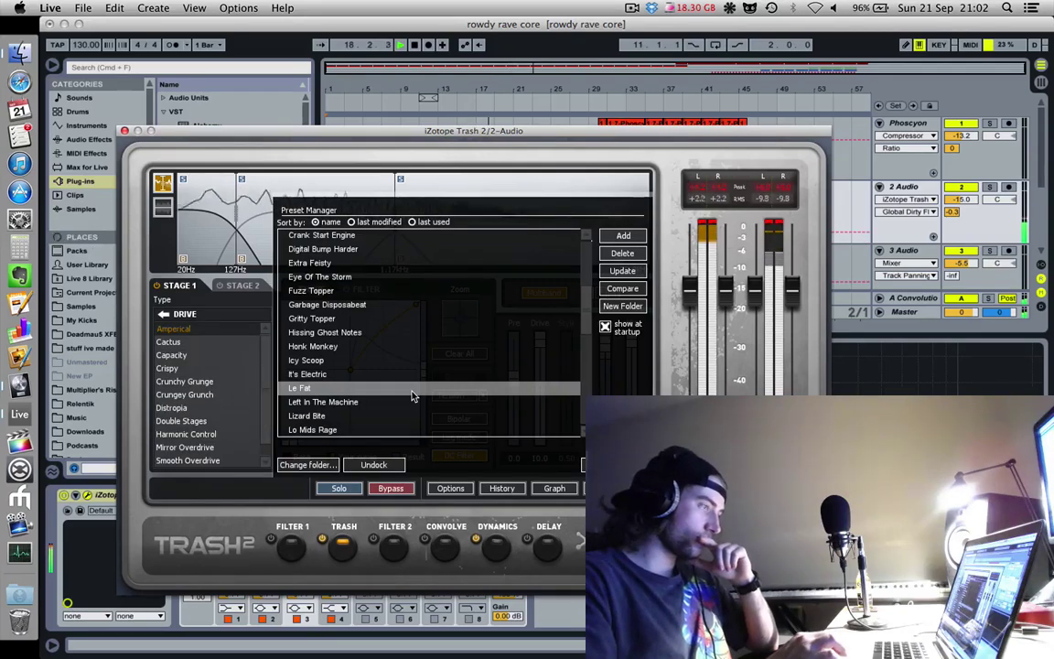
pyautogui.scroll(-2, 411, 395)
pyautogui.scroll(-3, 407, 393)
pyautogui.click(393, 388)
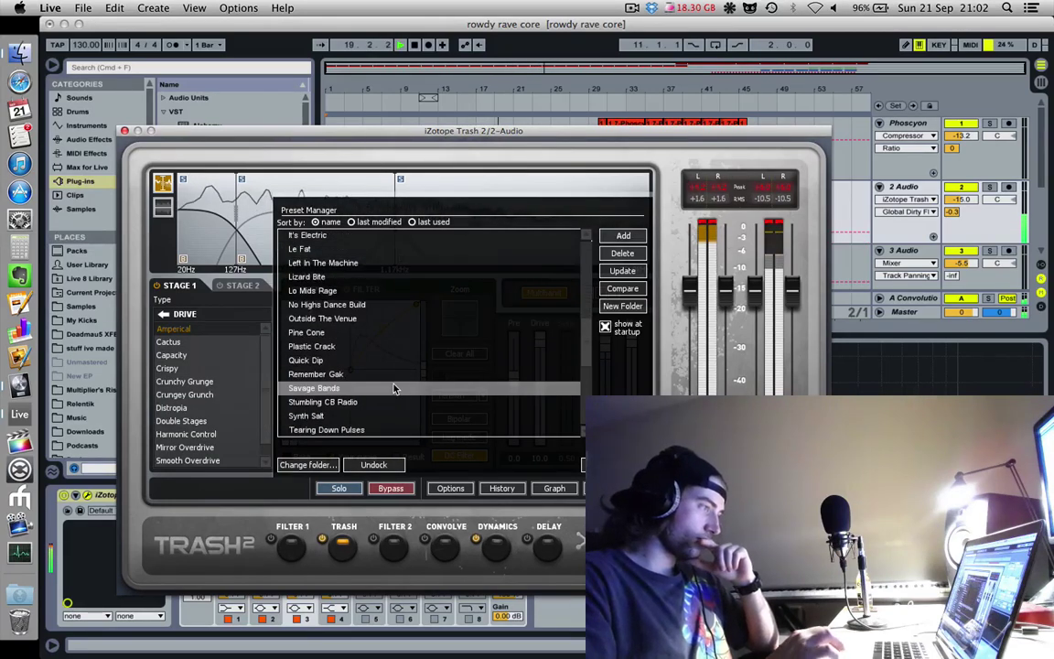
pyautogui.click(349, 347)
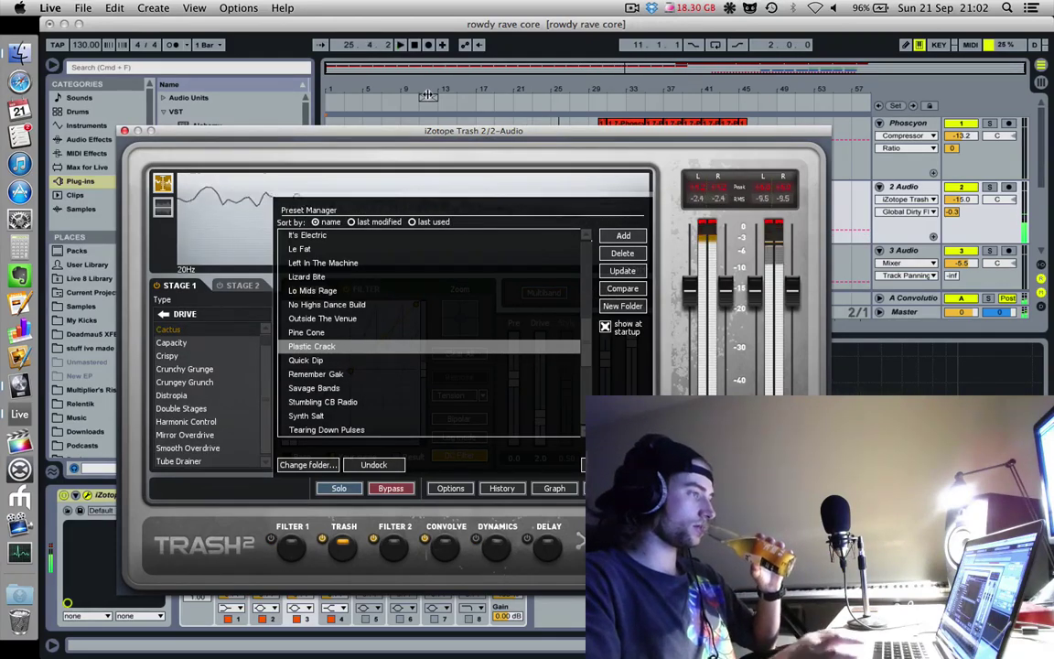
# Step: Loop the arrangement from 1.1.1 to 3.1.1 and audition the presets Tubby Jammer and Under Water Groovebox over it
pyautogui.press('space')
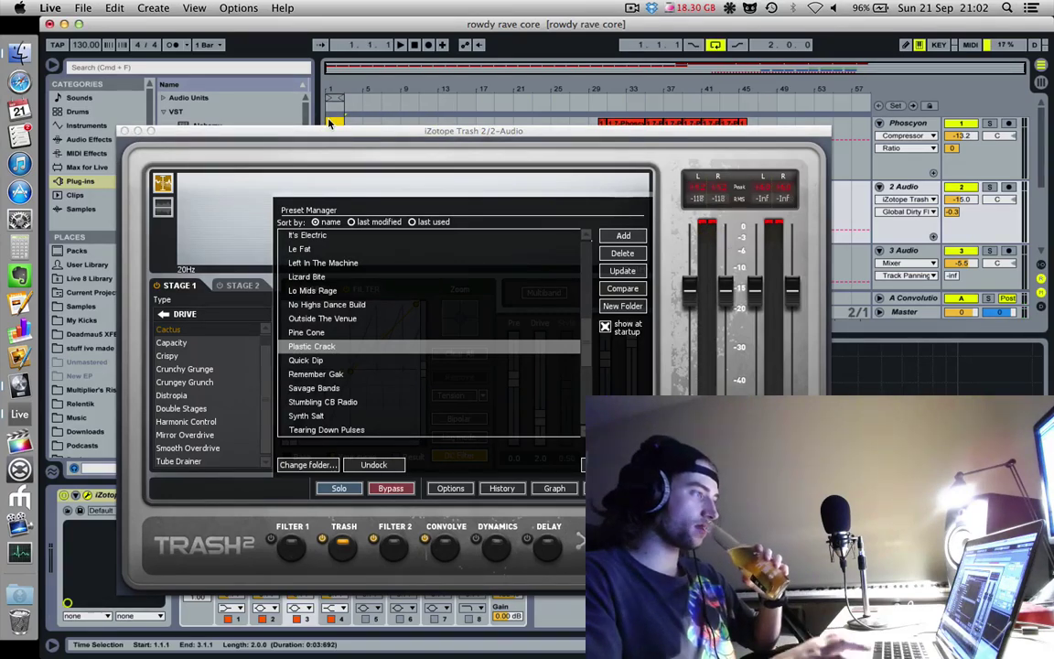
pyautogui.press('space')
pyautogui.scroll(-5, 362, 402)
pyautogui.click(353, 379)
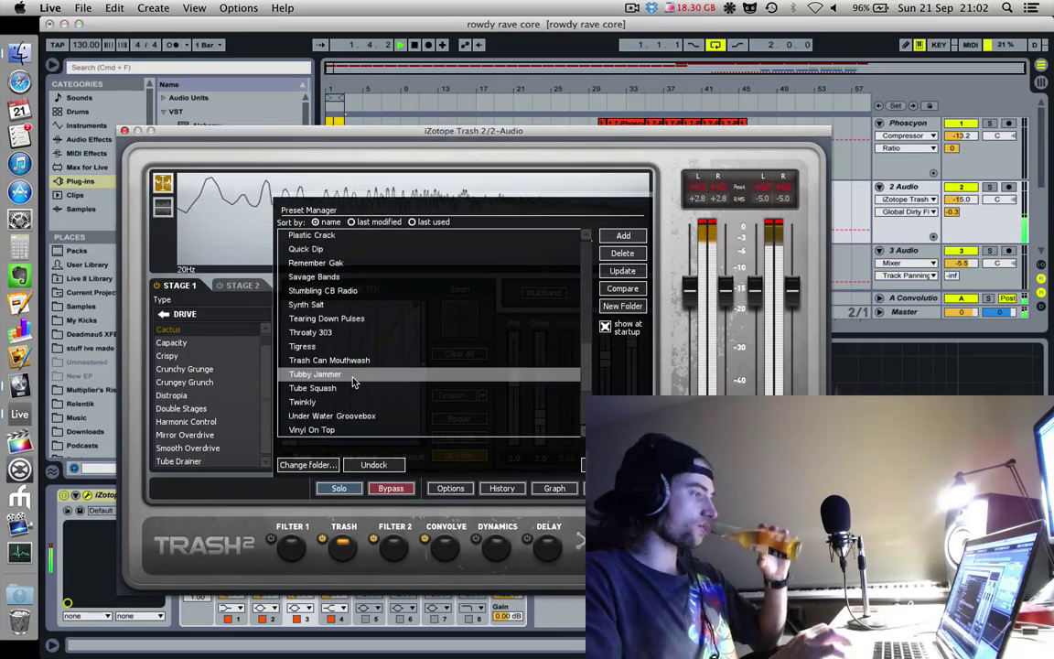
pyautogui.scroll(-3, 353, 384)
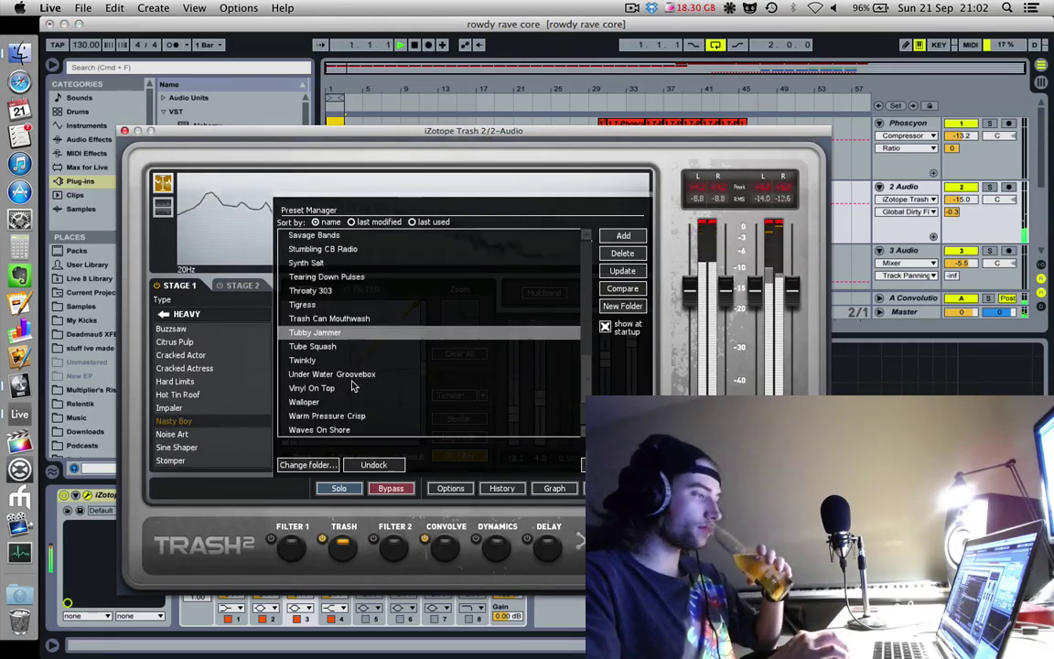
pyautogui.click(351, 379)
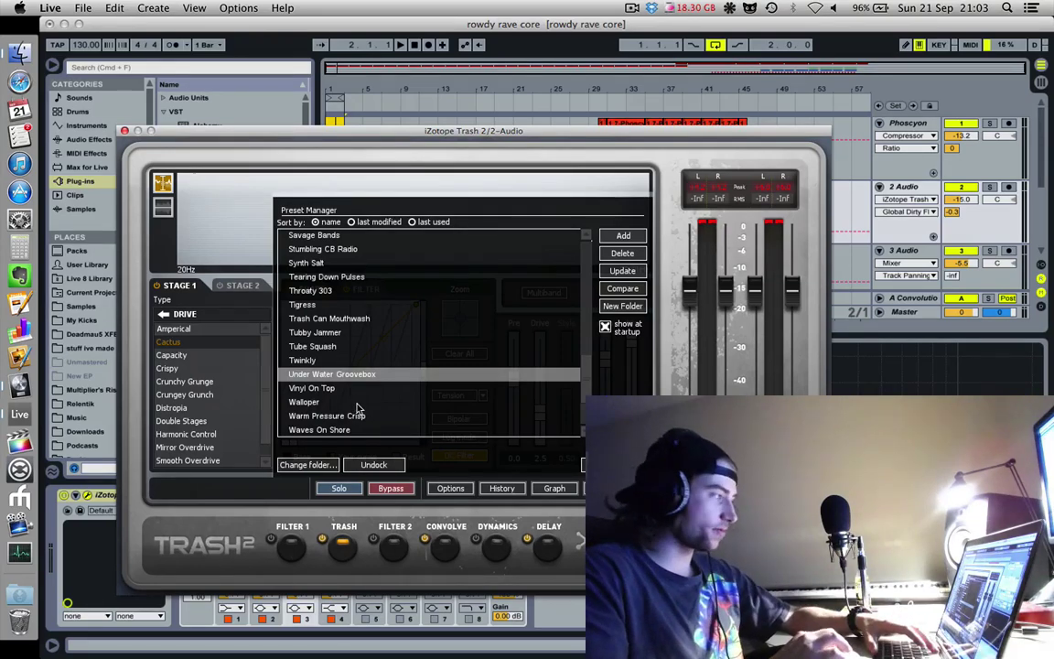
# Step: Audition the Aggressive presets Walloper, Where's That Hiss, When Storms Argue and Waves On Shore over the loop
pyautogui.click(357, 403)
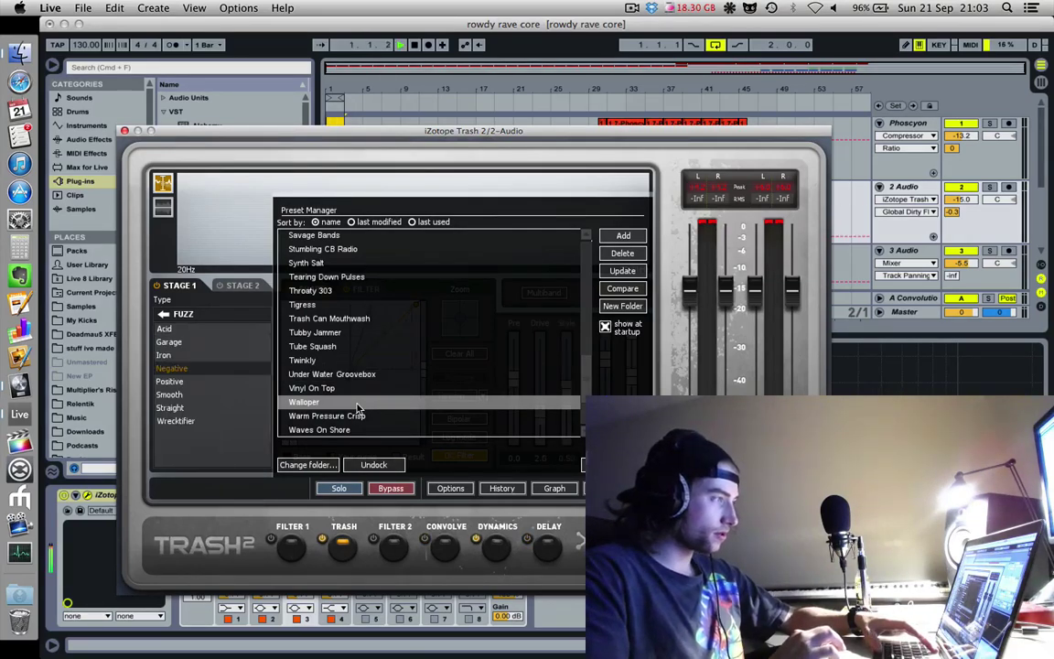
pyautogui.press('space')
pyautogui.scroll(-3, 357, 404)
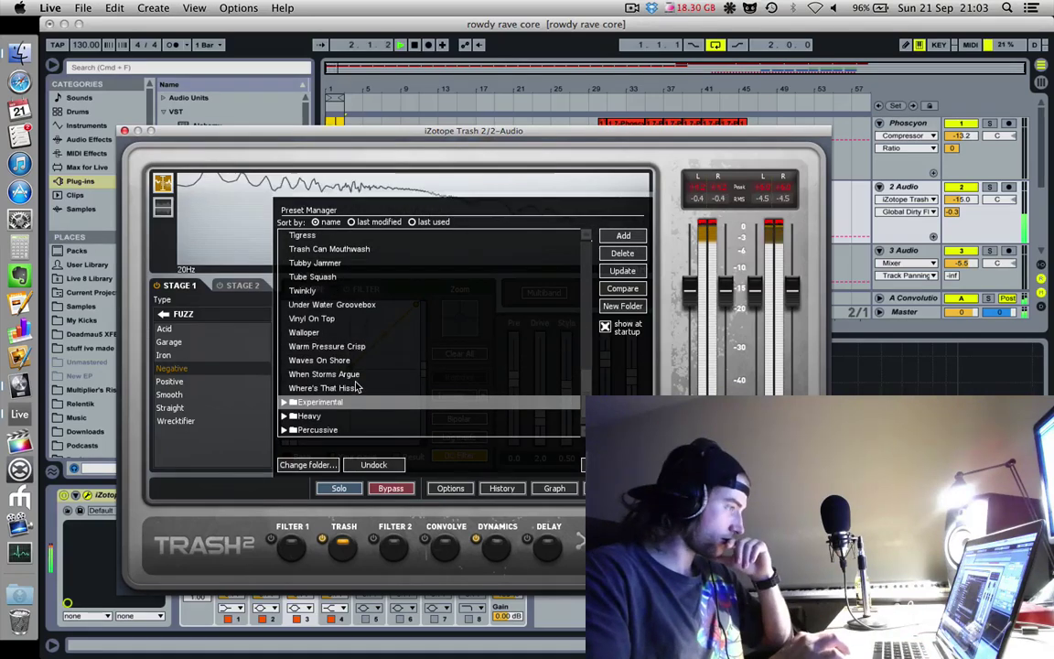
pyautogui.click(357, 388)
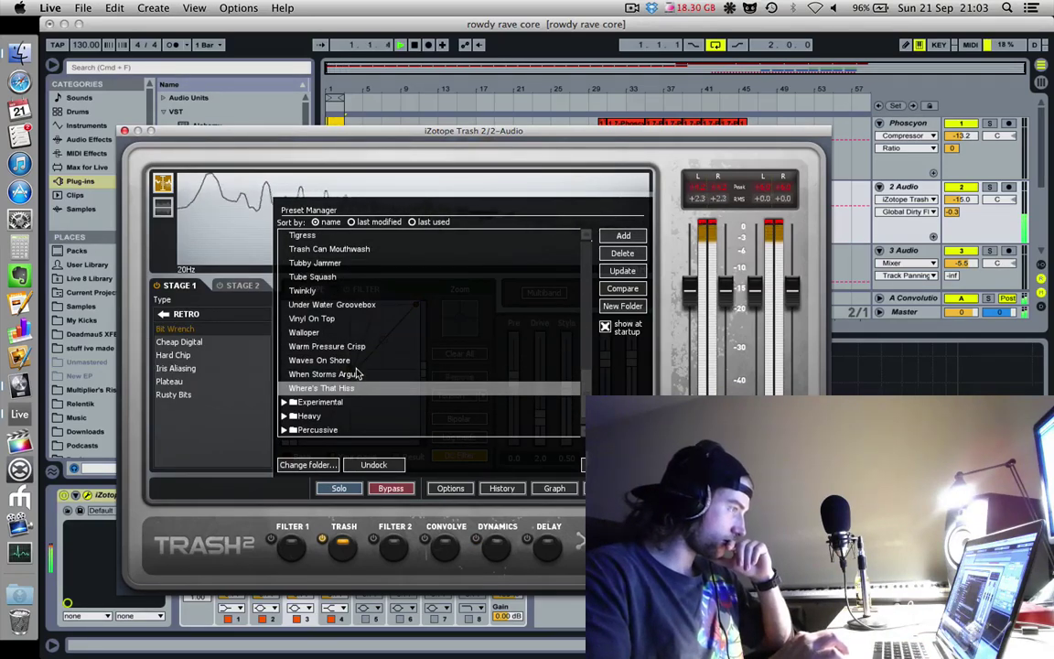
pyautogui.click(359, 374)
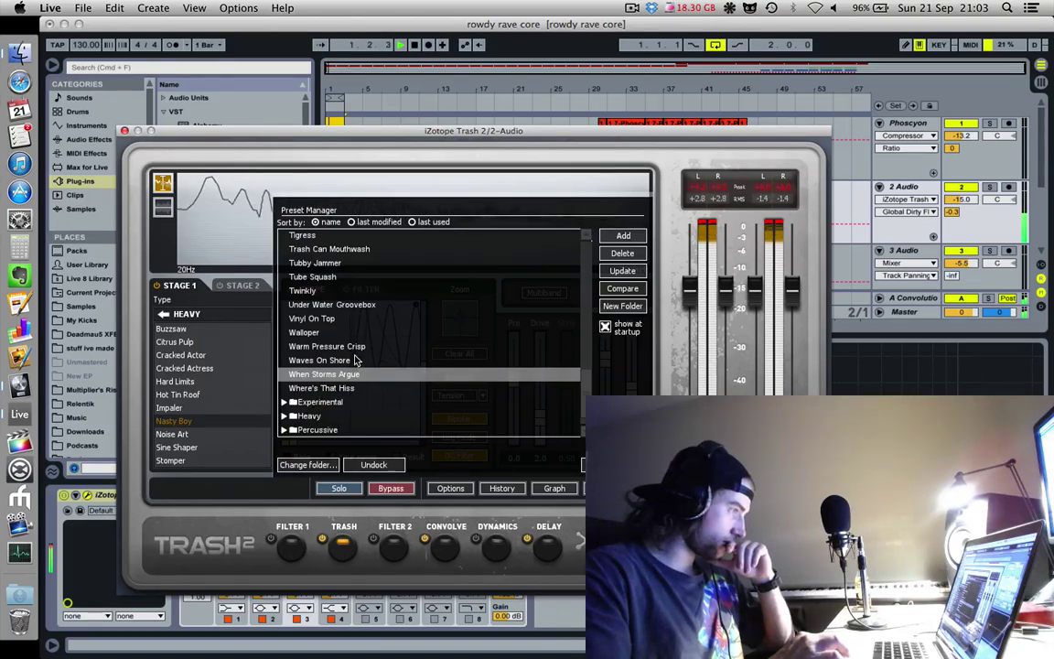
pyautogui.click(357, 361)
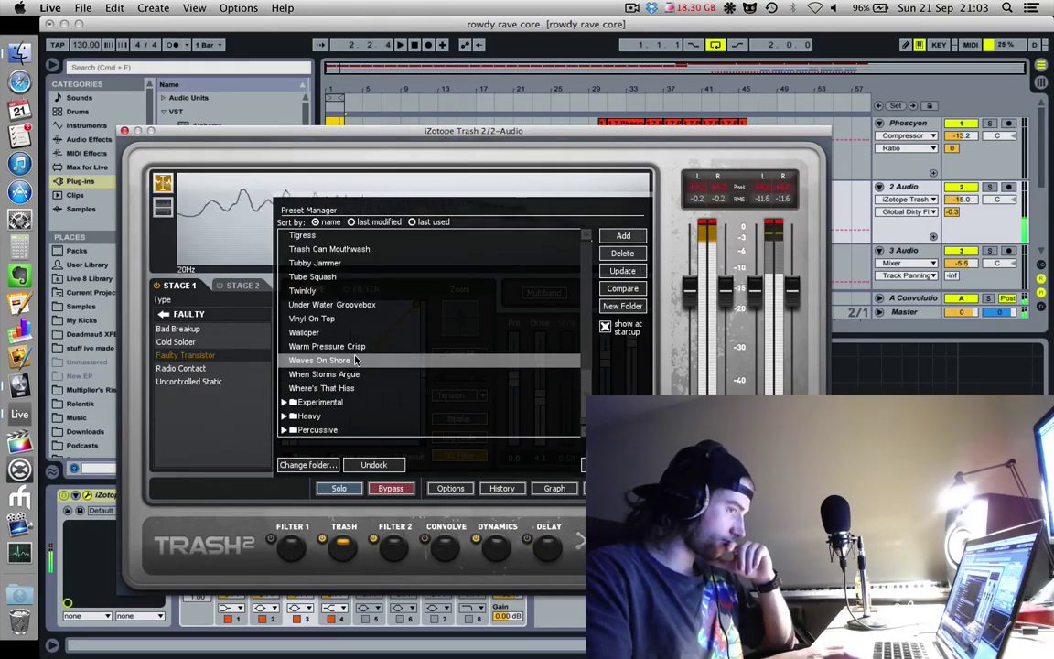
# Step: Move the Trash 2 window clear of the arrangement and examine the riff's waveform in bar 1 of the 2 Audio track
pyautogui.moveTo(329, 131); pyautogui.dragTo(408, 355)
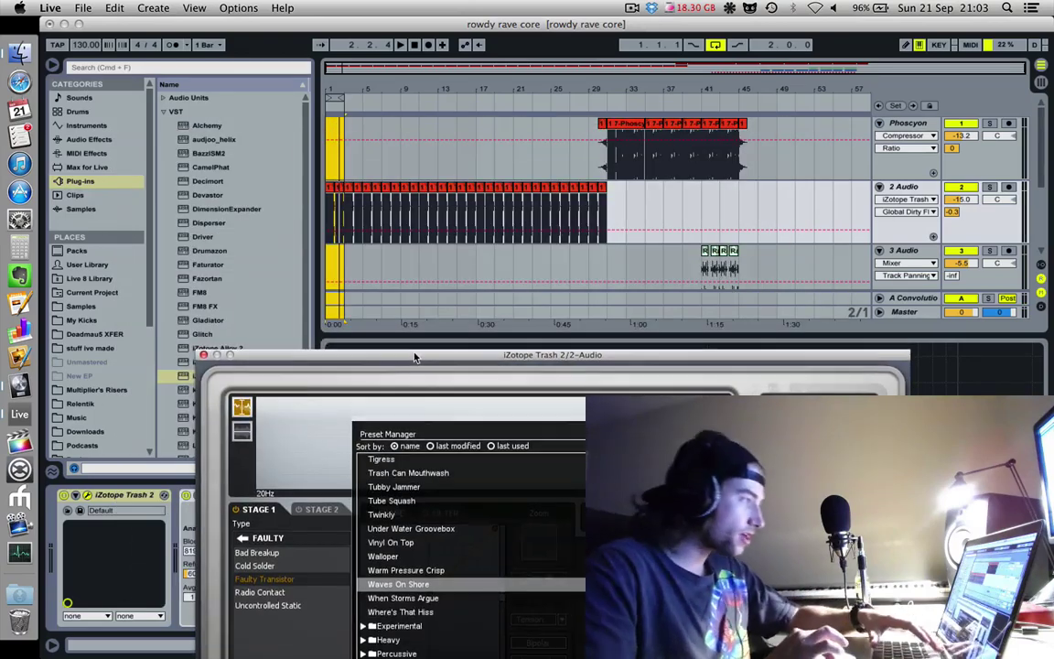
pyautogui.moveTo(331, 88); pyautogui.dragTo(379, 236)
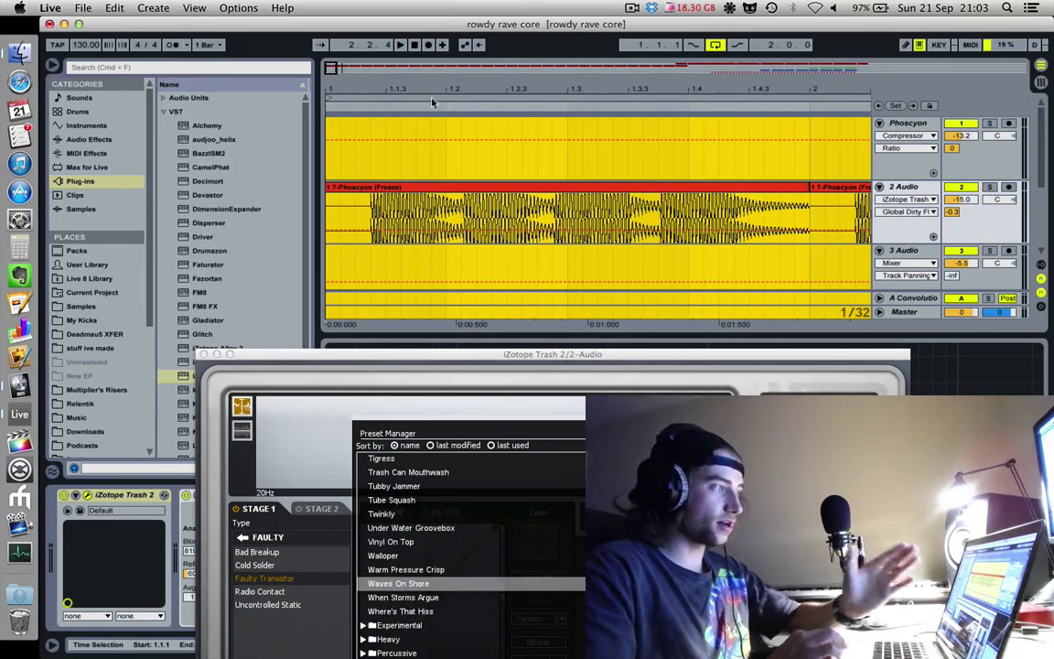
pyautogui.moveTo(392, 92); pyautogui.dragTo(327, 87)
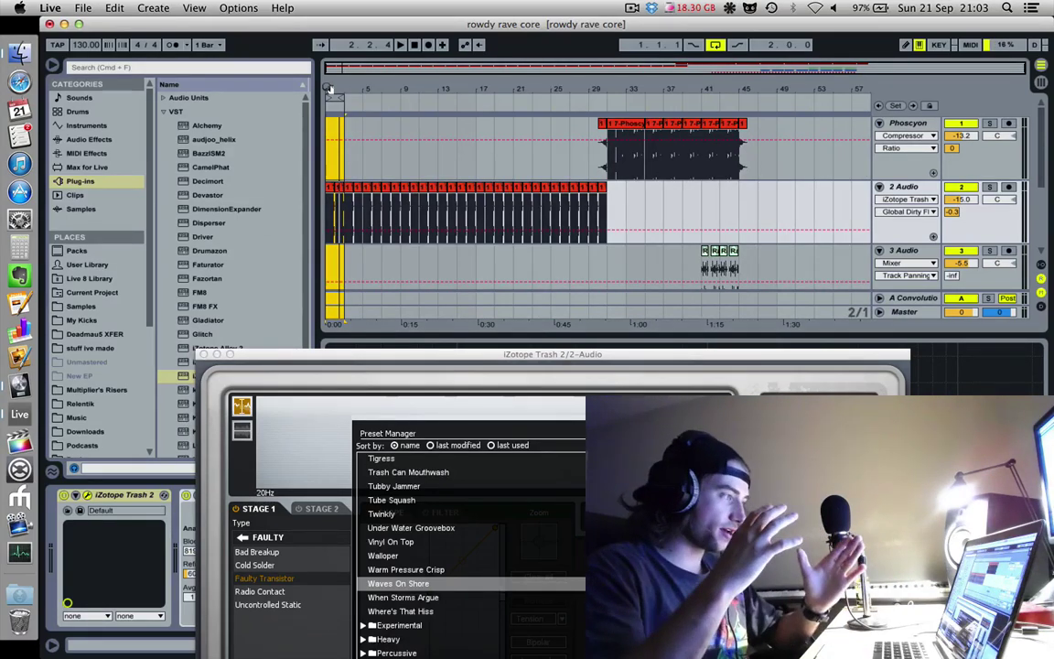
pyautogui.moveTo(329, 88); pyautogui.dragTo(372, 91)
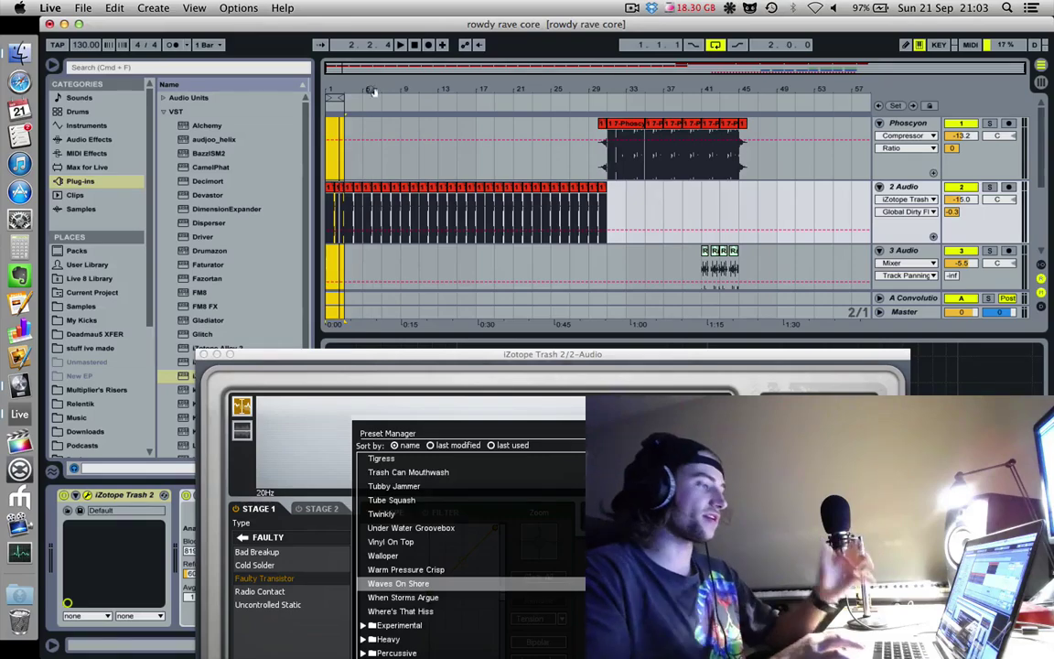
# Step: Expand Trash 2's Experimental preset folder and audition Bang On Hollow and G- Can over the looped riff
pyautogui.click(447, 353)
pyautogui.moveTo(448, 352); pyautogui.dragTo(284, 85)
pyautogui.click(199, 358)
pyautogui.scroll(-4, 229, 366)
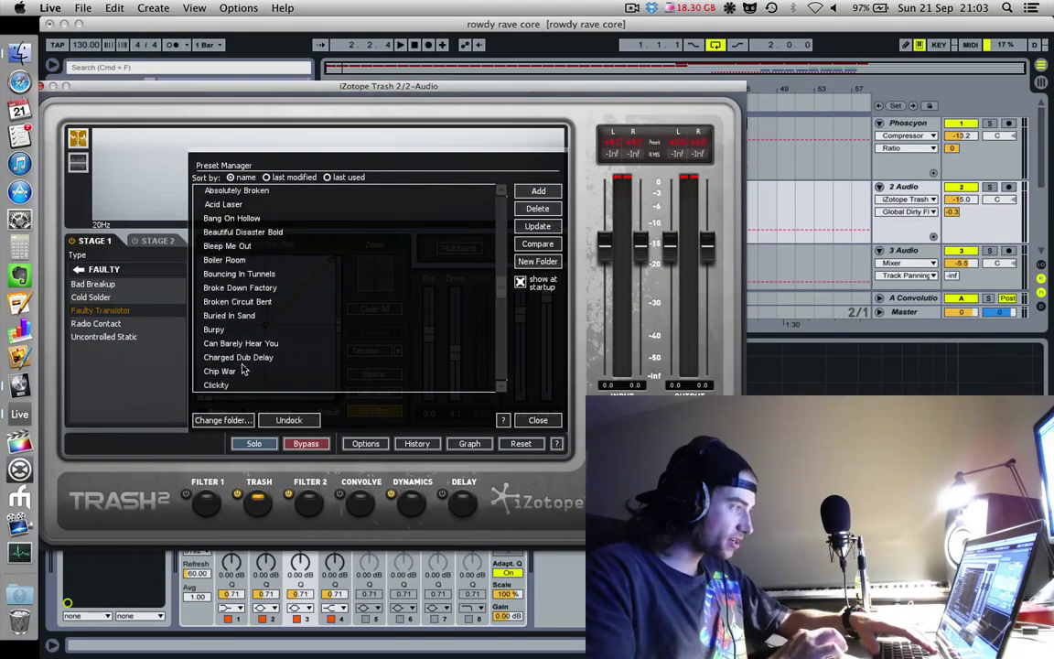
pyautogui.click(250, 219)
pyautogui.press('space')
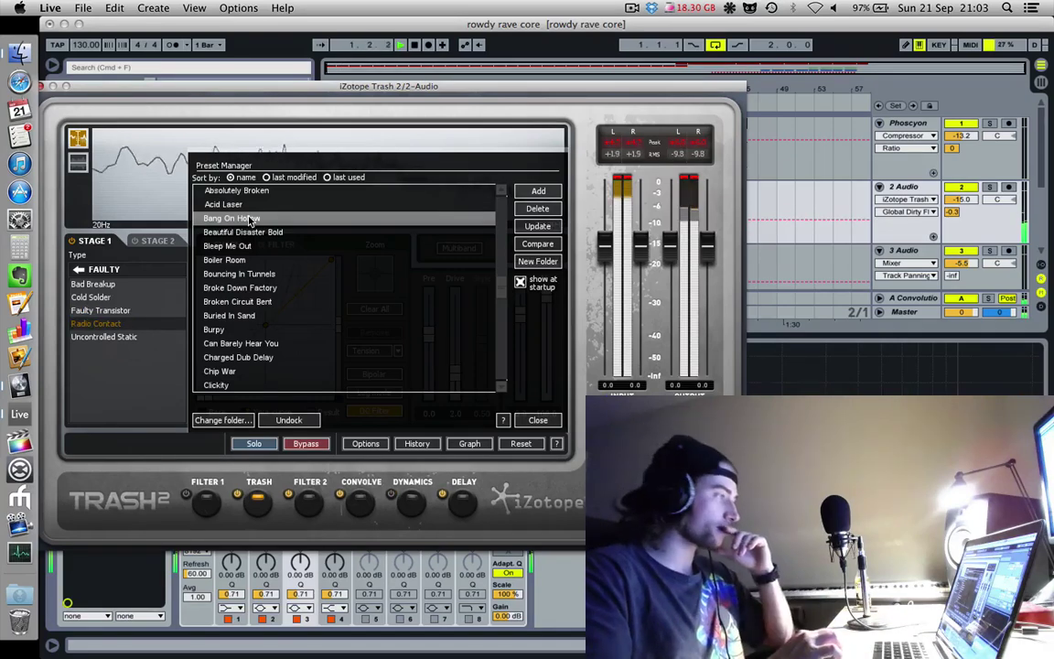
pyautogui.scroll(3, 253, 247)
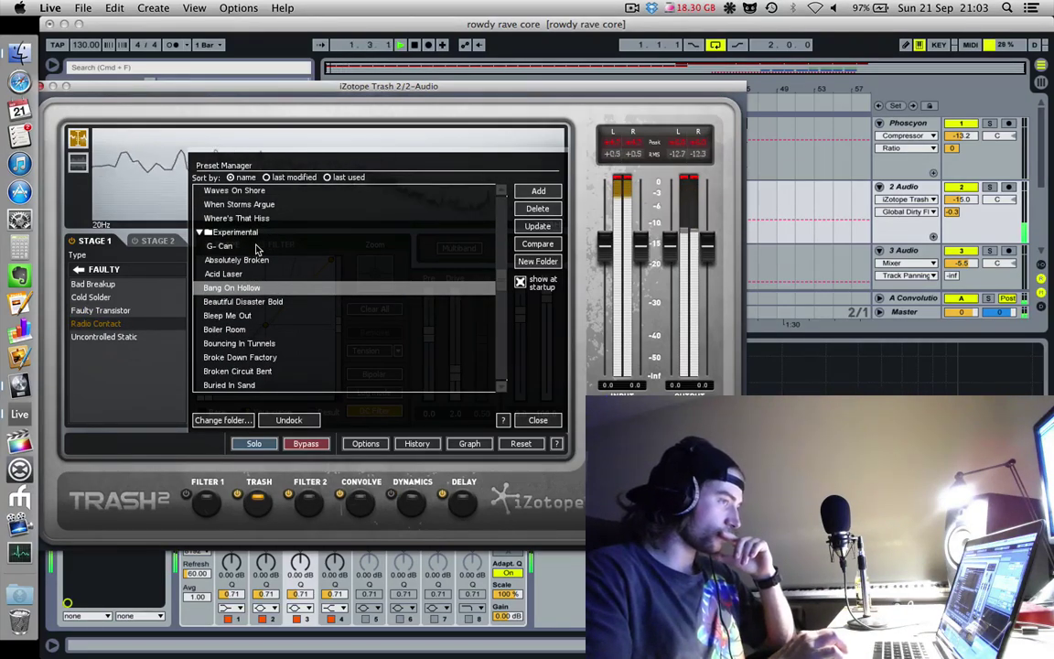
pyautogui.click(256, 248)
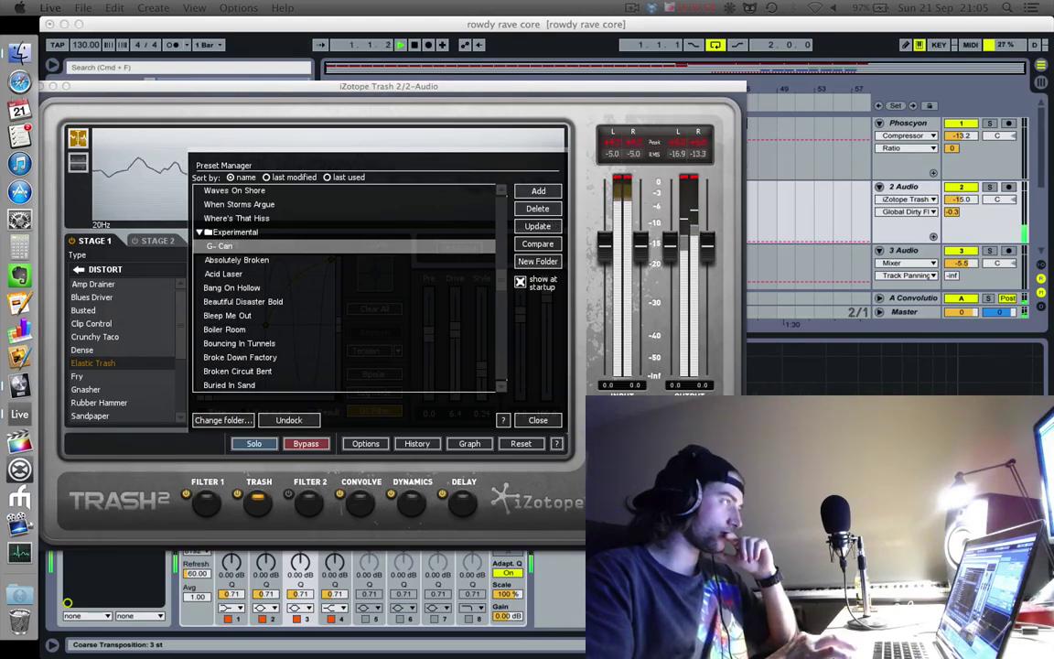
# Step: Try the Experimental presets Beautiful Disaster Bold, Buried In Sand and Clickity, playing the loop with Clickity
pyautogui.click(302, 302)
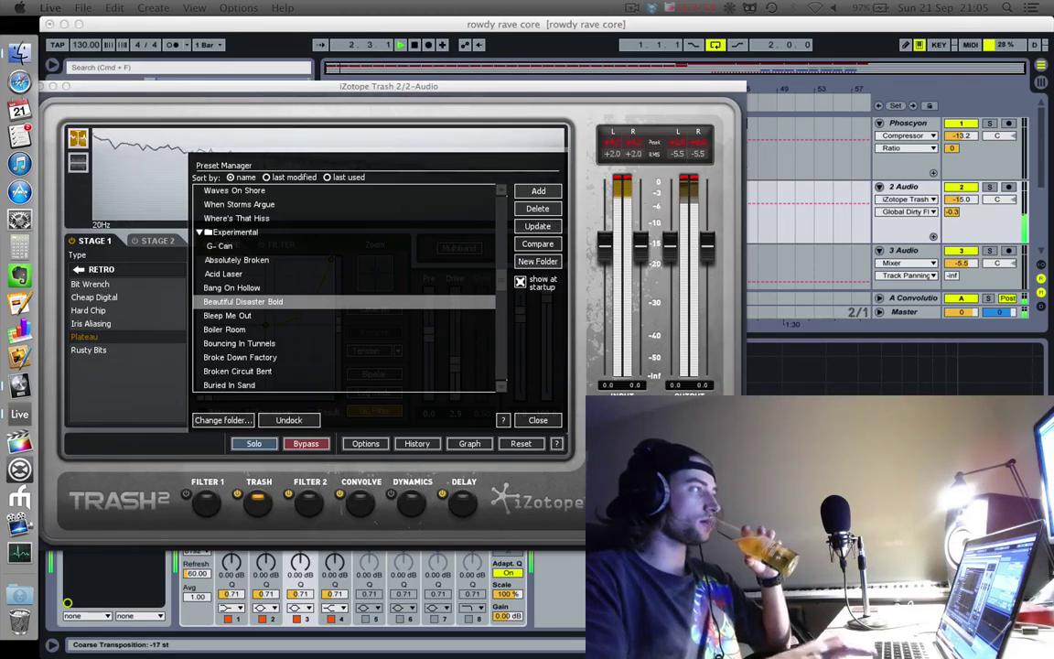
pyautogui.press('space')
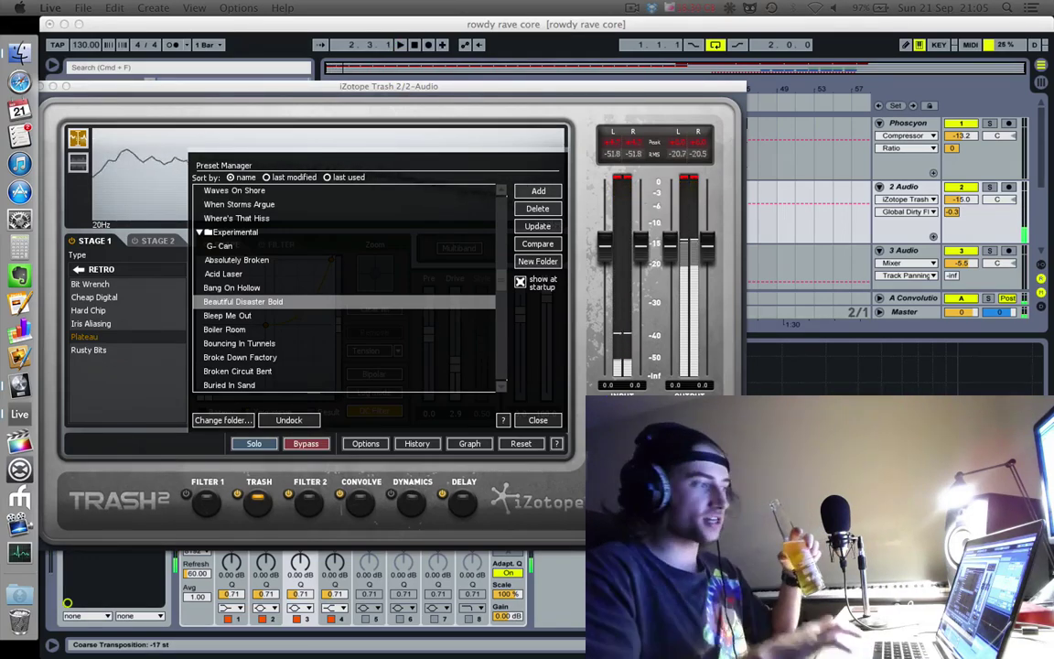
pyautogui.click(274, 386)
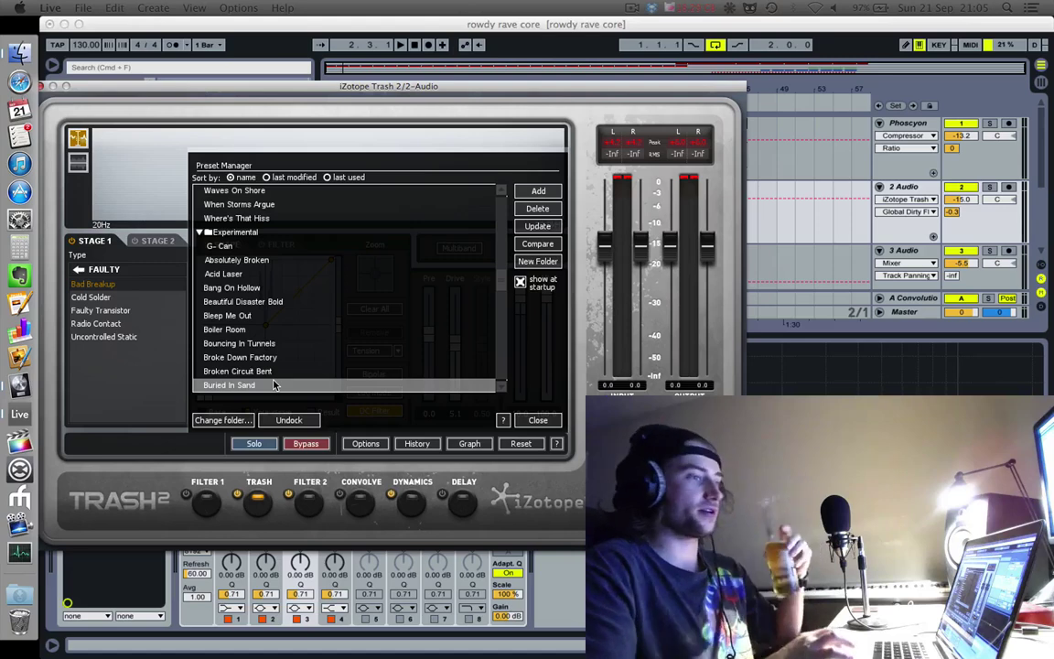
pyautogui.scroll(-5, 268, 366)
pyautogui.click(267, 319)
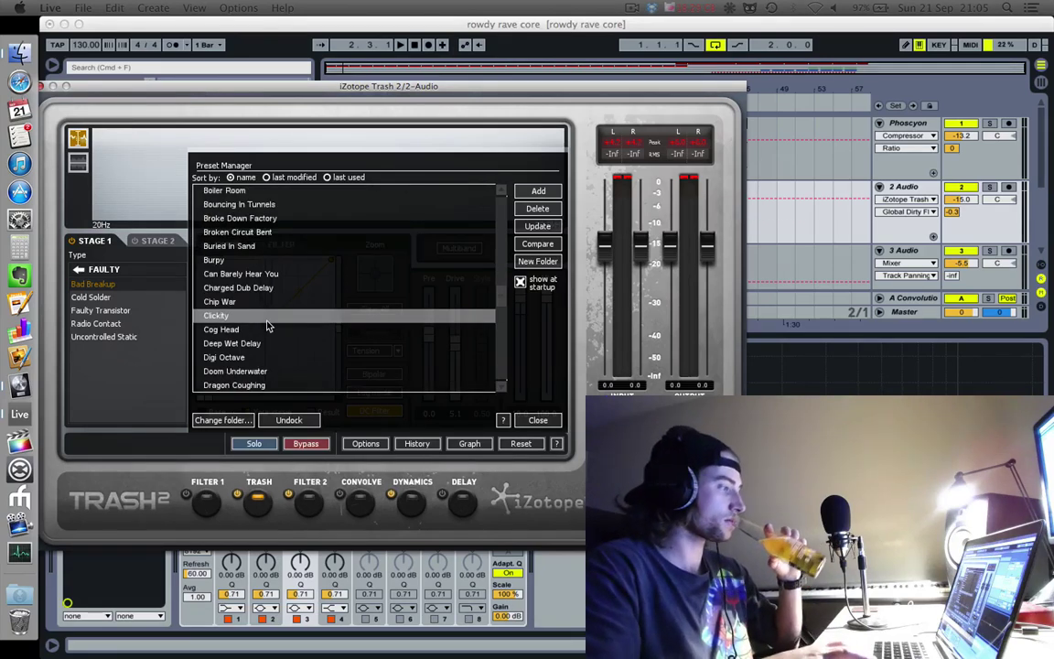
pyautogui.press('space')
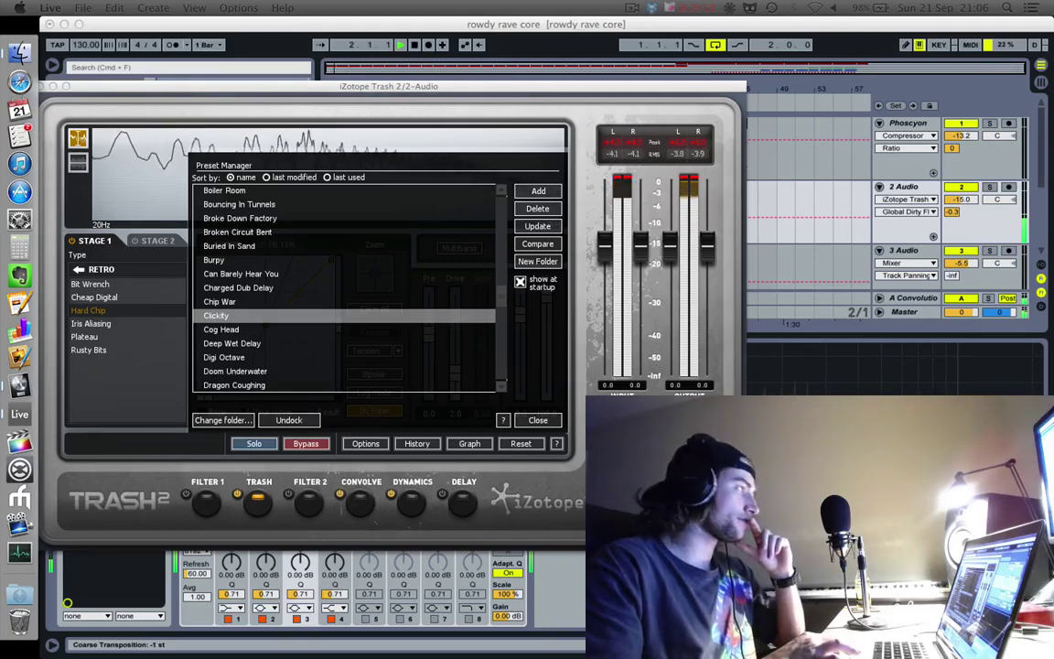
# Step: Audition the Experimental preset Digi Octave during playback, and load Three Ring Circus from further down the folder
pyautogui.click(261, 358)
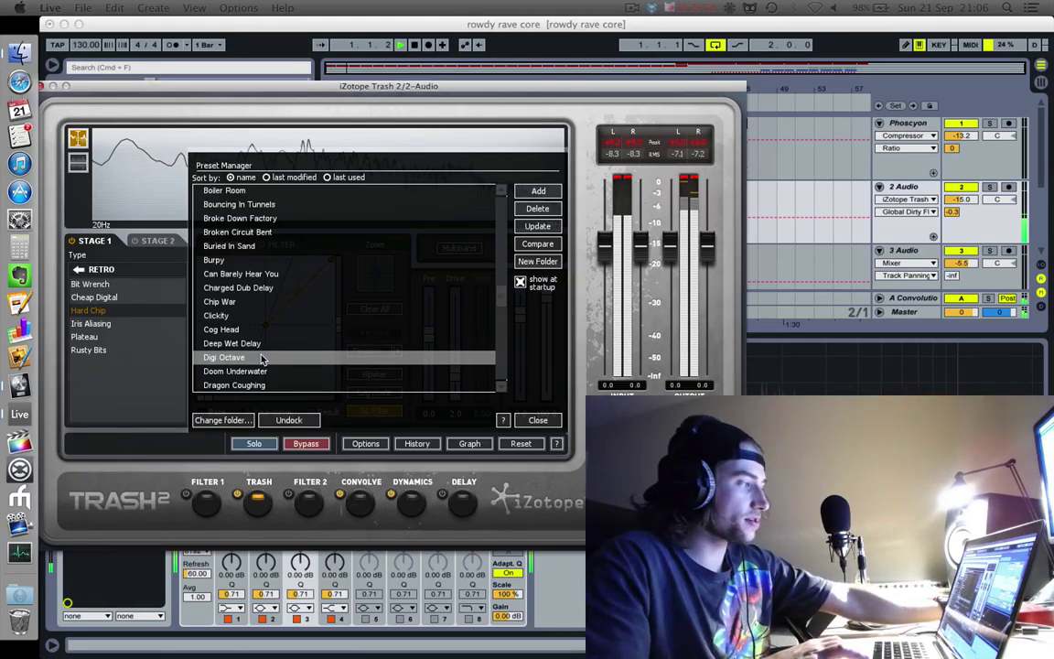
pyautogui.scroll(-5, 264, 359)
pyautogui.click(263, 359)
pyautogui.scroll(-3, 264, 348)
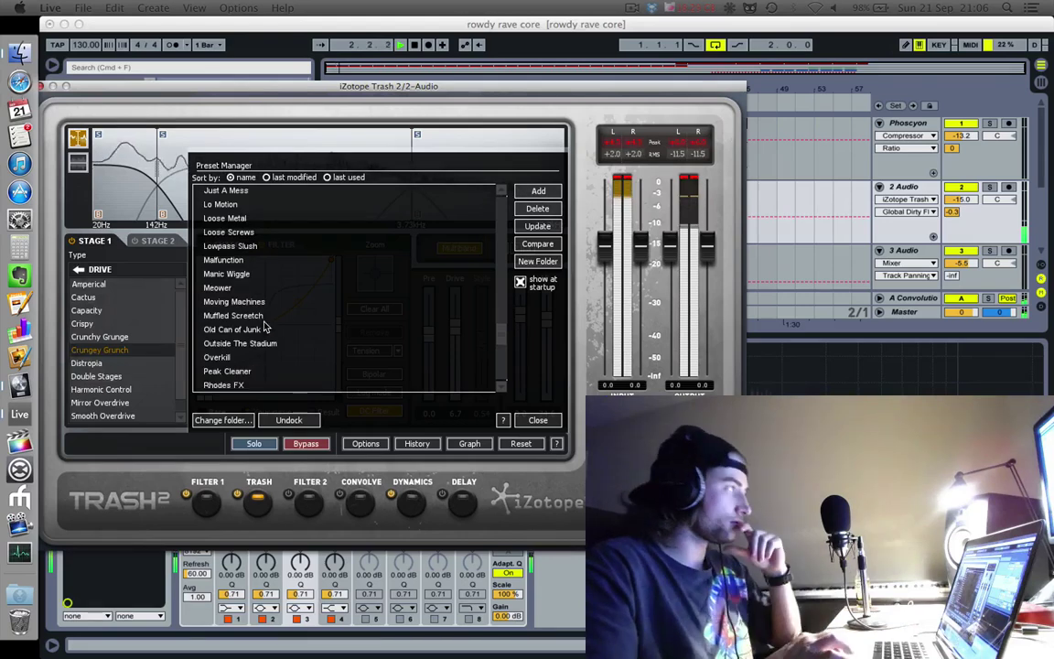
pyautogui.scroll(-5, 264, 327)
pyautogui.click(264, 331)
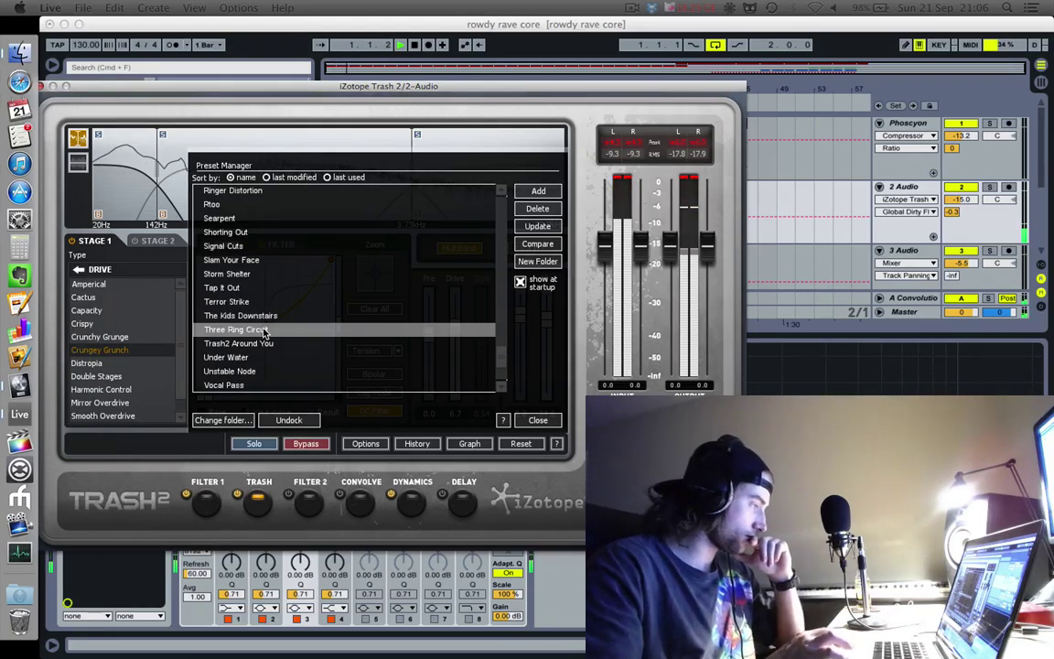
# Step: Audition the Experimental presets Wet Scraping, Wide Broken Beautiful and Wind Blowing, restarting the loop with Wind Blowing
pyautogui.scroll(-3, 263, 332)
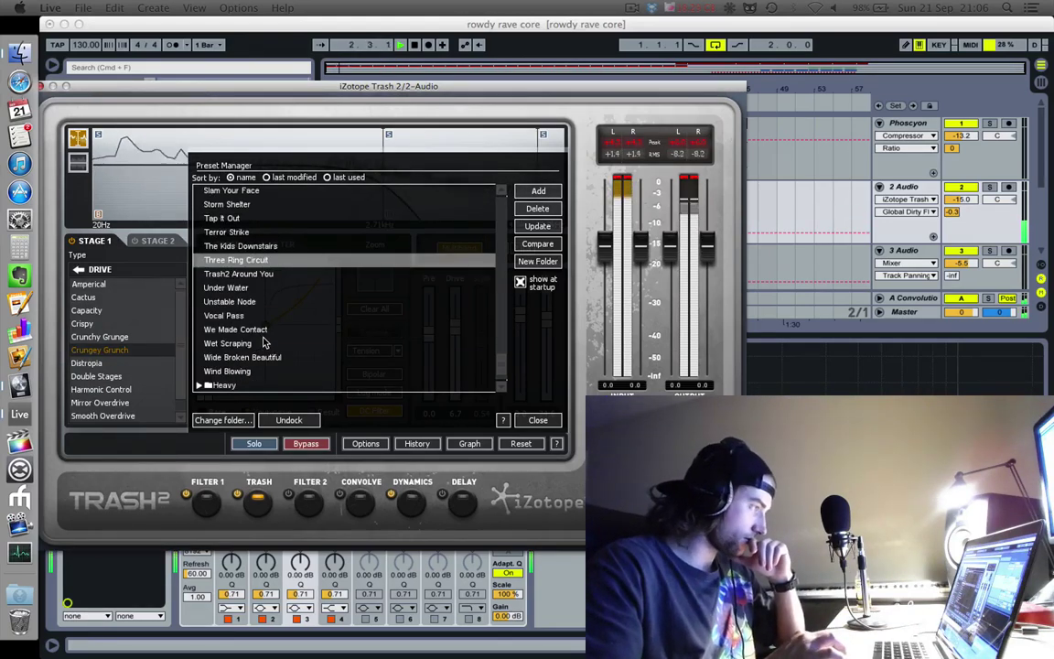
pyautogui.click(261, 343)
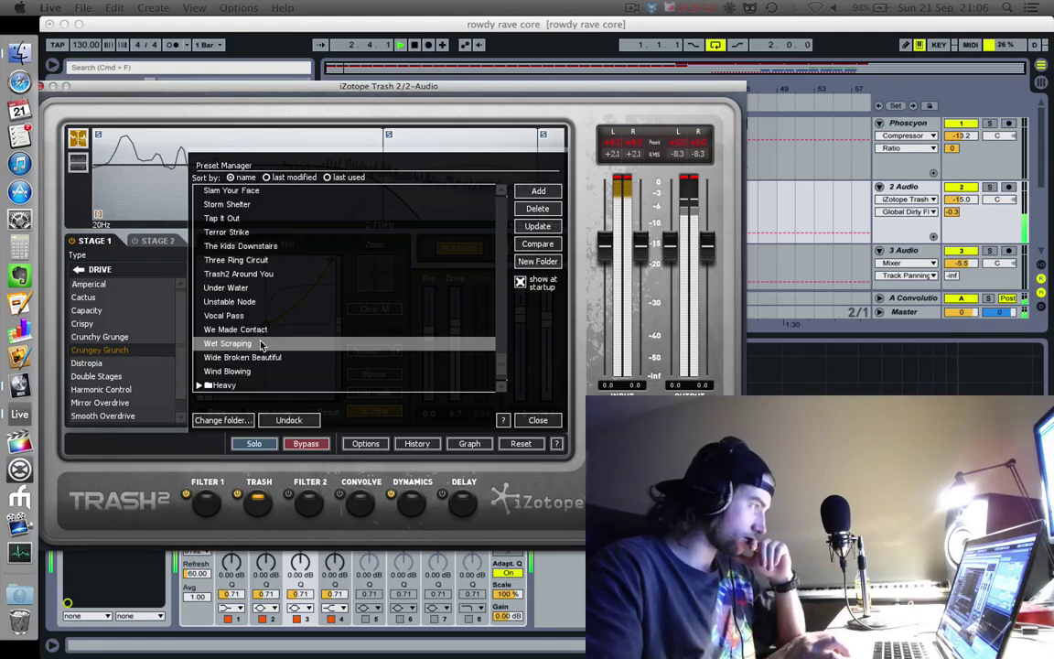
pyautogui.click(261, 343)
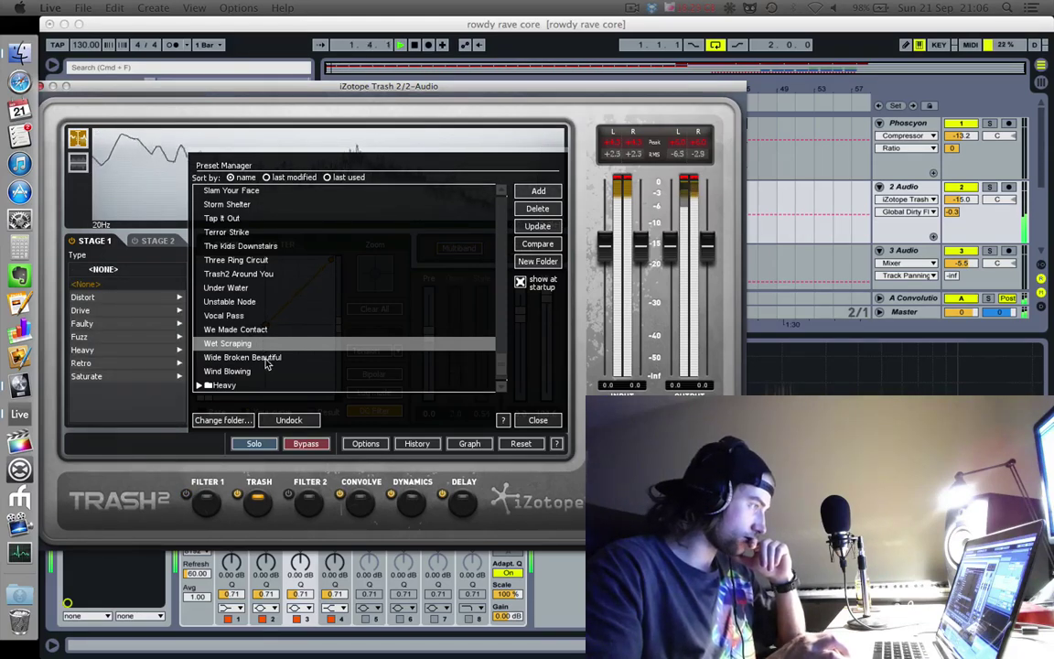
pyautogui.click(268, 358)
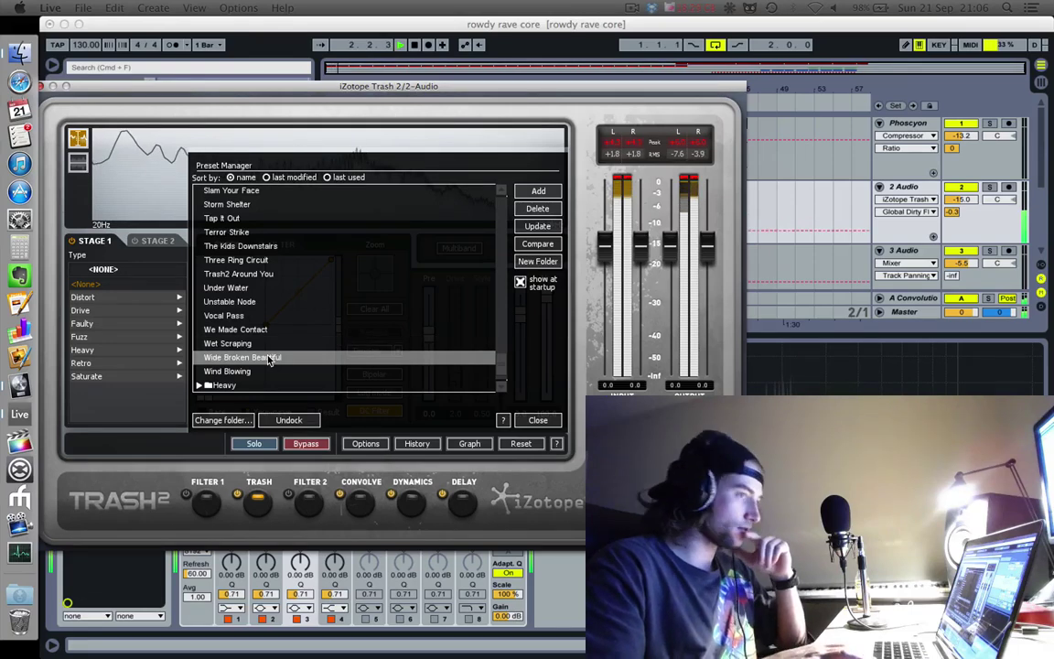
pyautogui.scroll(-3, 265, 360)
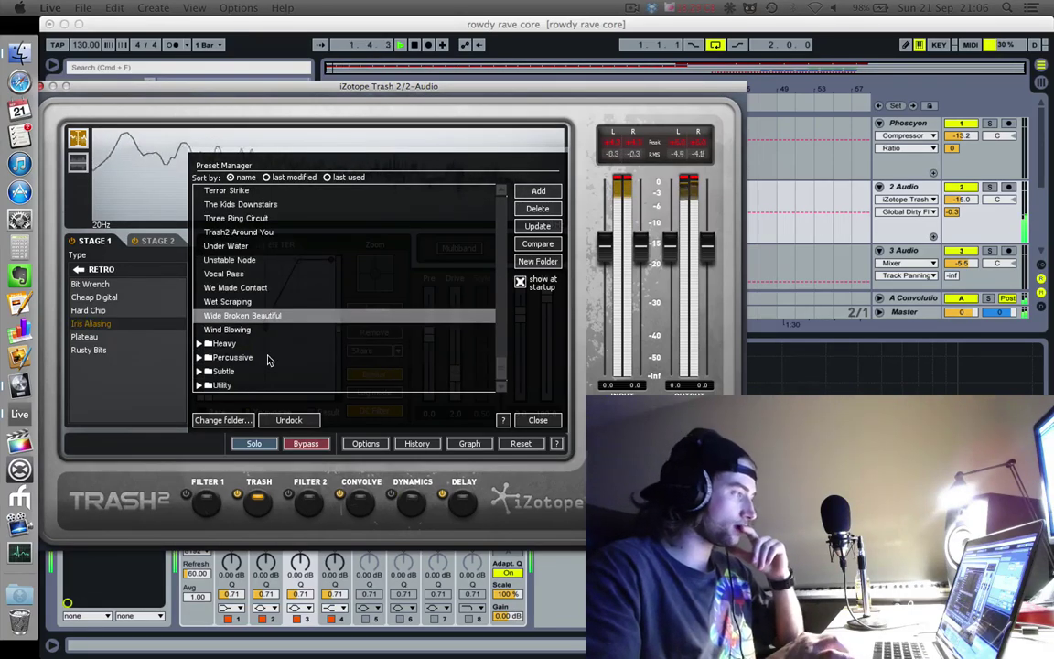
pyautogui.click(256, 330)
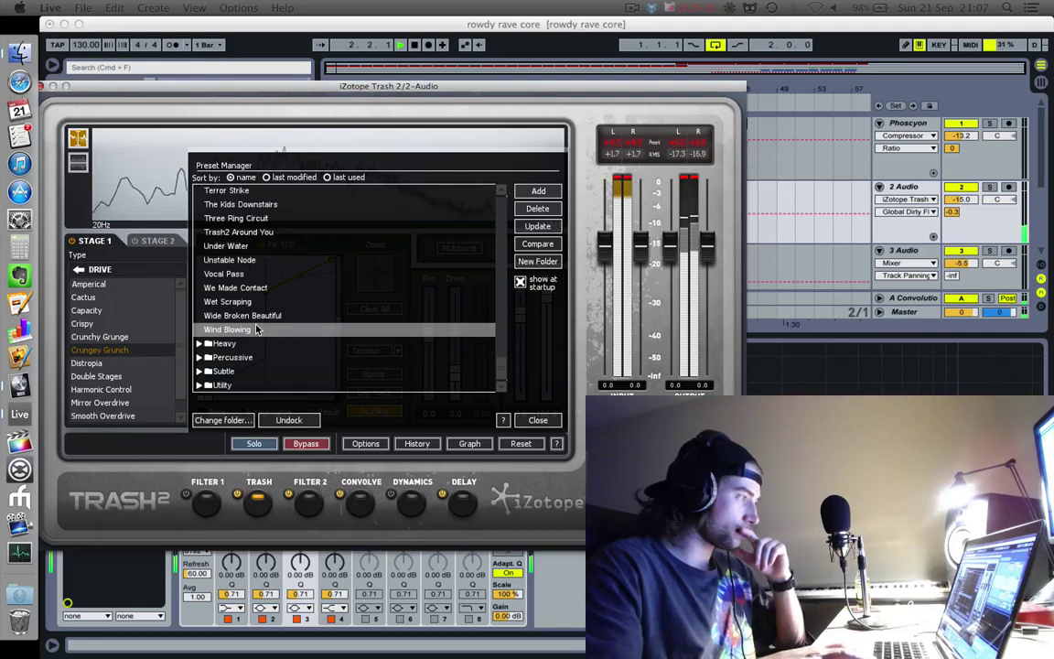
pyautogui.press('space')
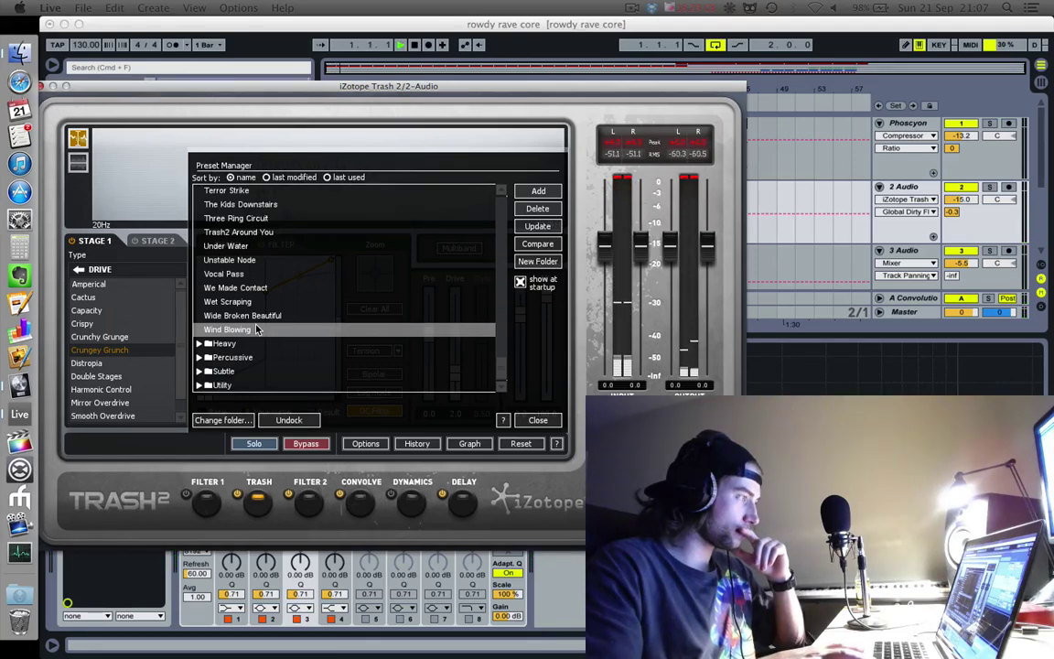
pyautogui.press('space')
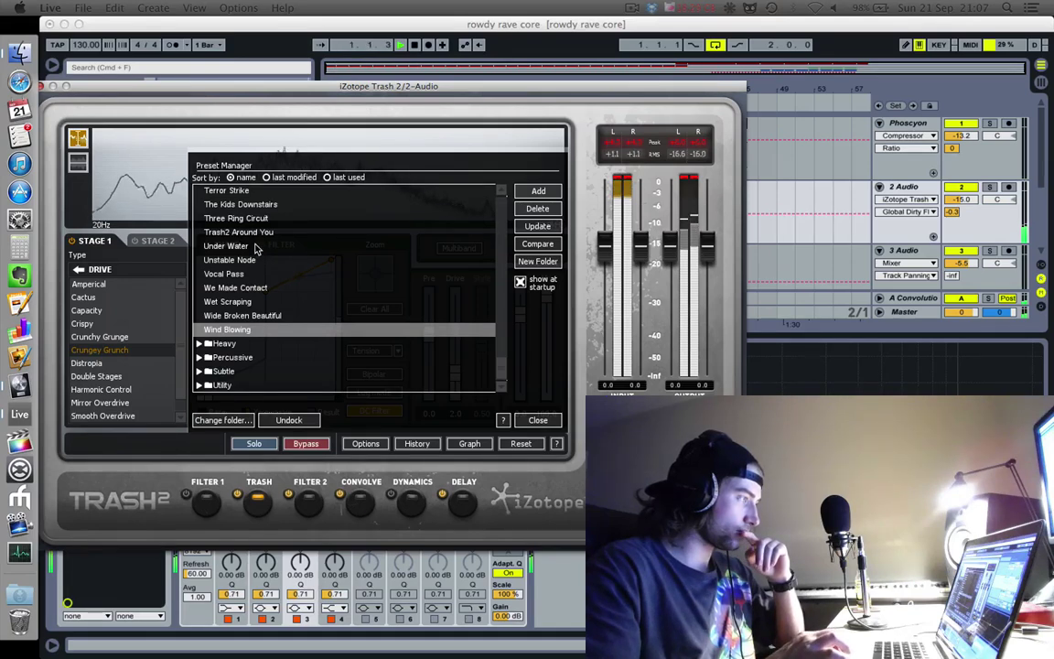
# Step: Expand the Percussive and Heavy preset folders and try the Heavy presets Uplift Definition and Time To Rock over the loop
pyautogui.click(199, 356)
pyautogui.click(198, 344)
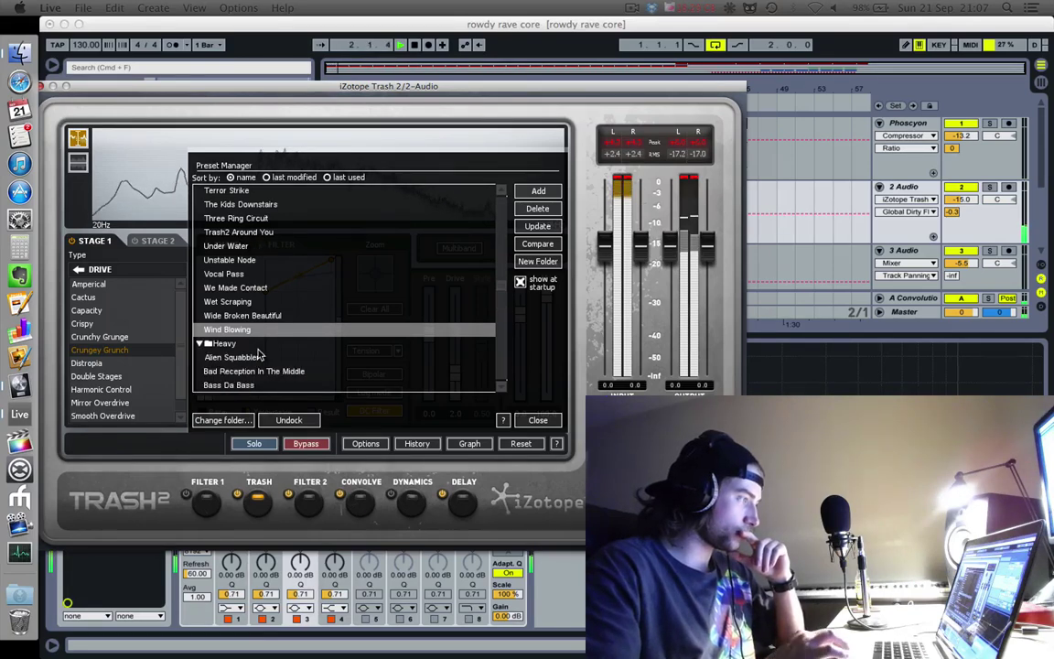
pyautogui.scroll(-5, 251, 347)
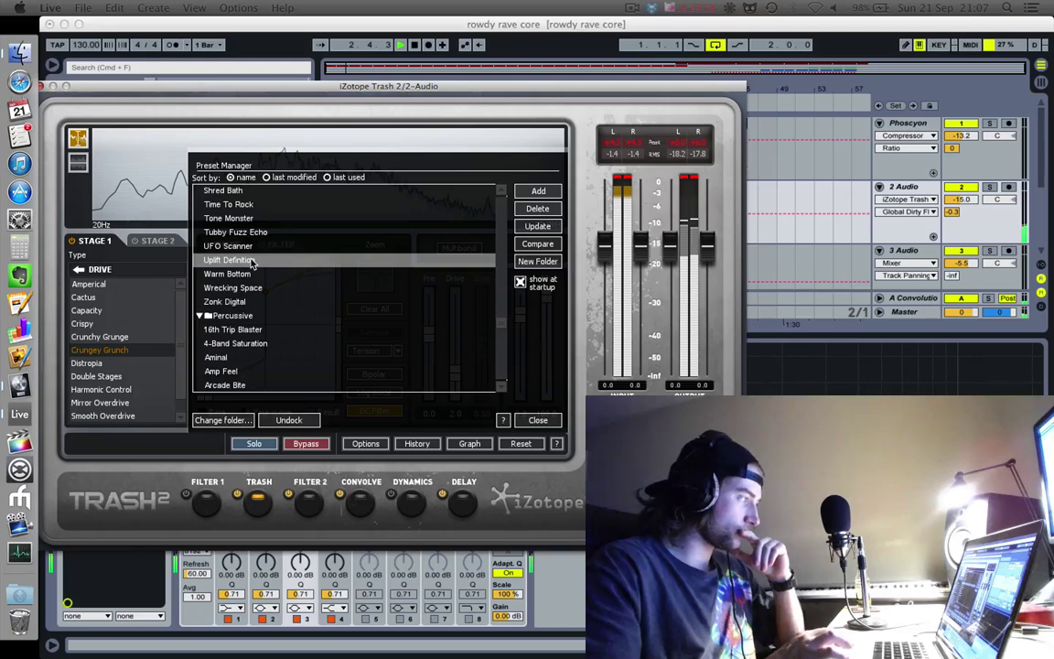
pyautogui.scroll(2, 253, 264)
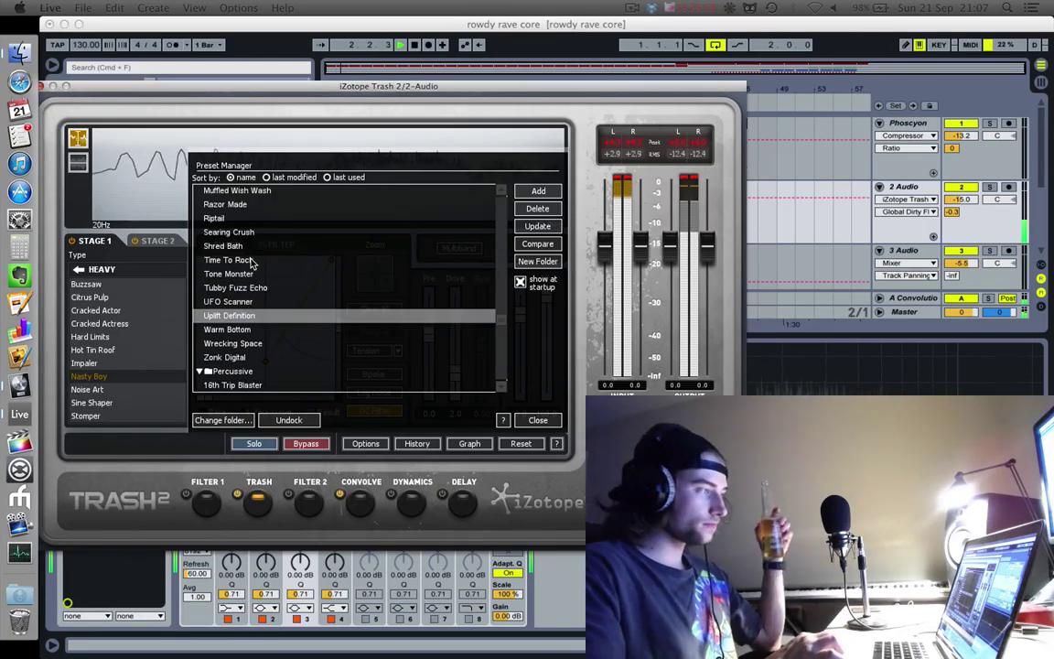
pyautogui.click(229, 260)
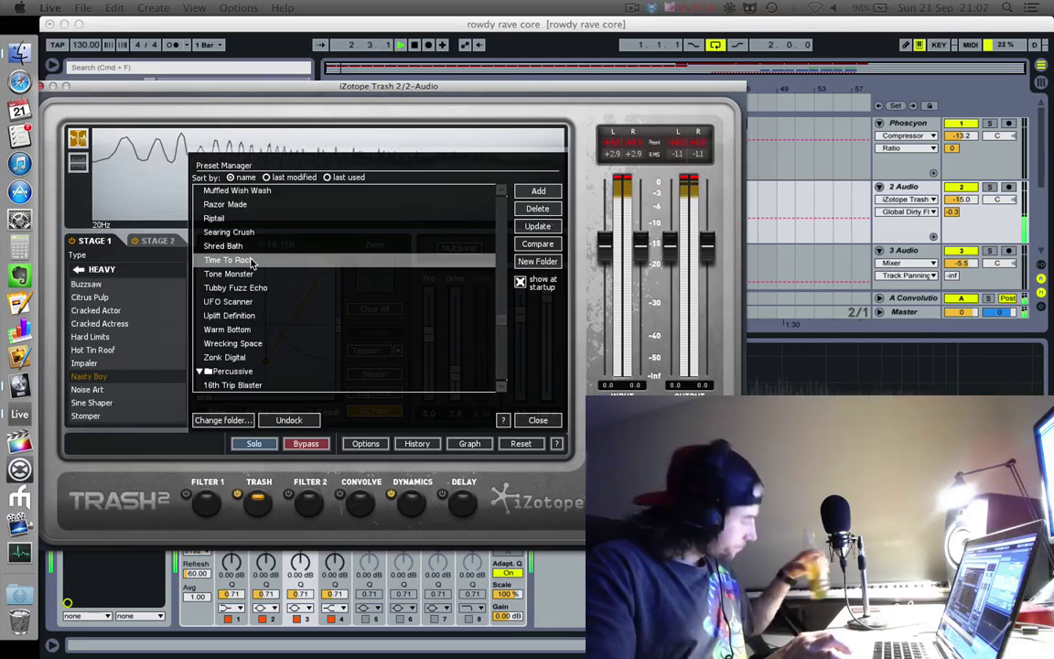
# Step: Audition the Heavy presets Razor Made, Muffled Wish Wash, Moving Destruction and Messy Caresser during playback
pyautogui.scroll(3, 253, 264)
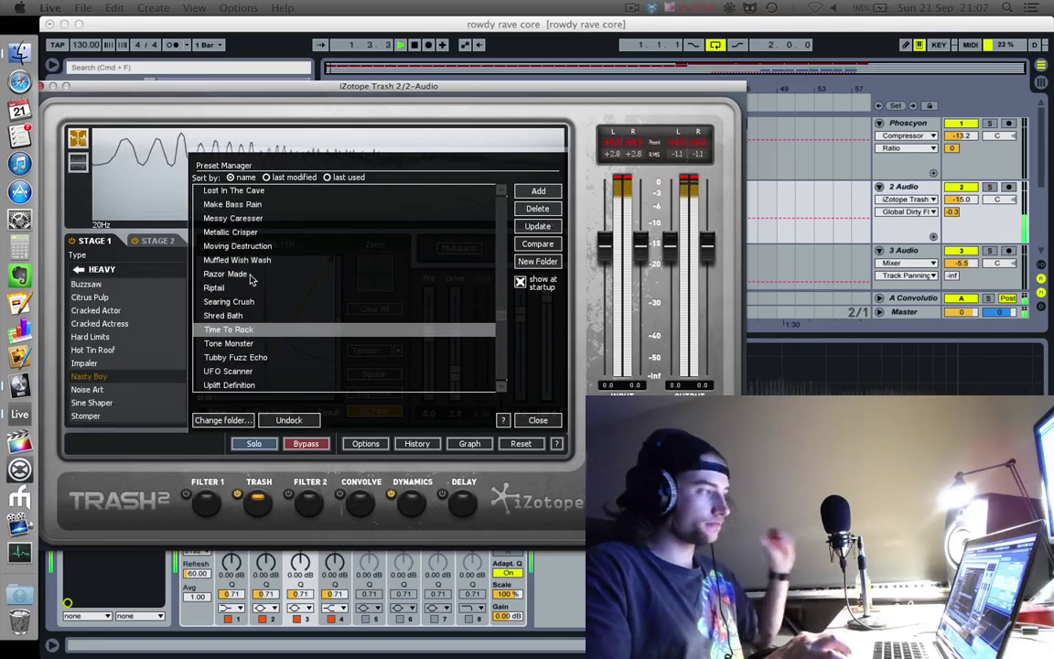
pyautogui.click(251, 279)
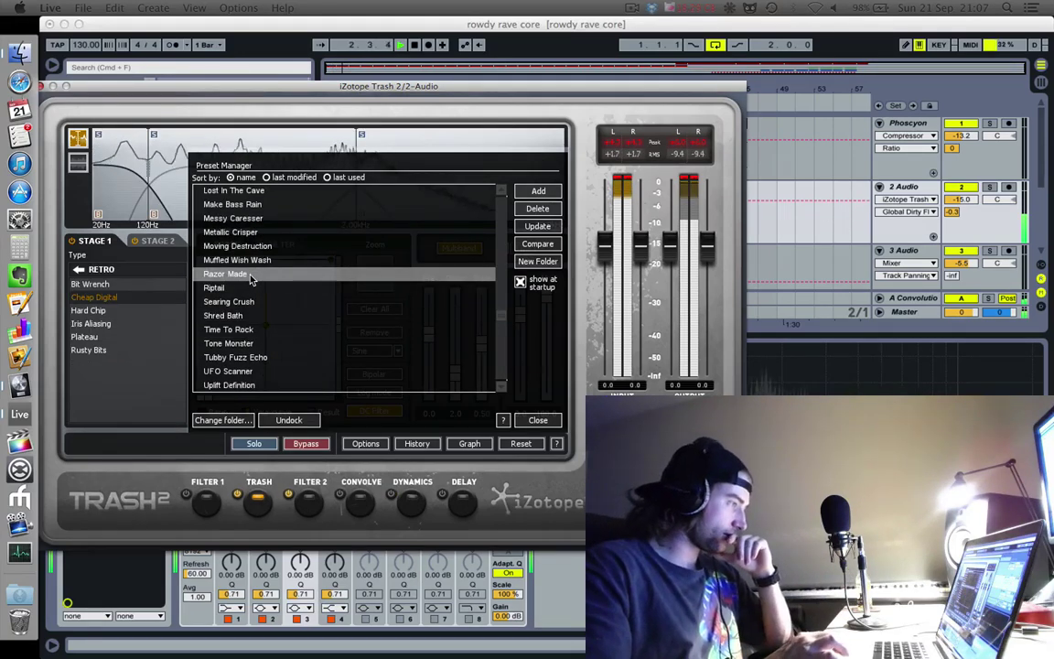
pyautogui.click(253, 265)
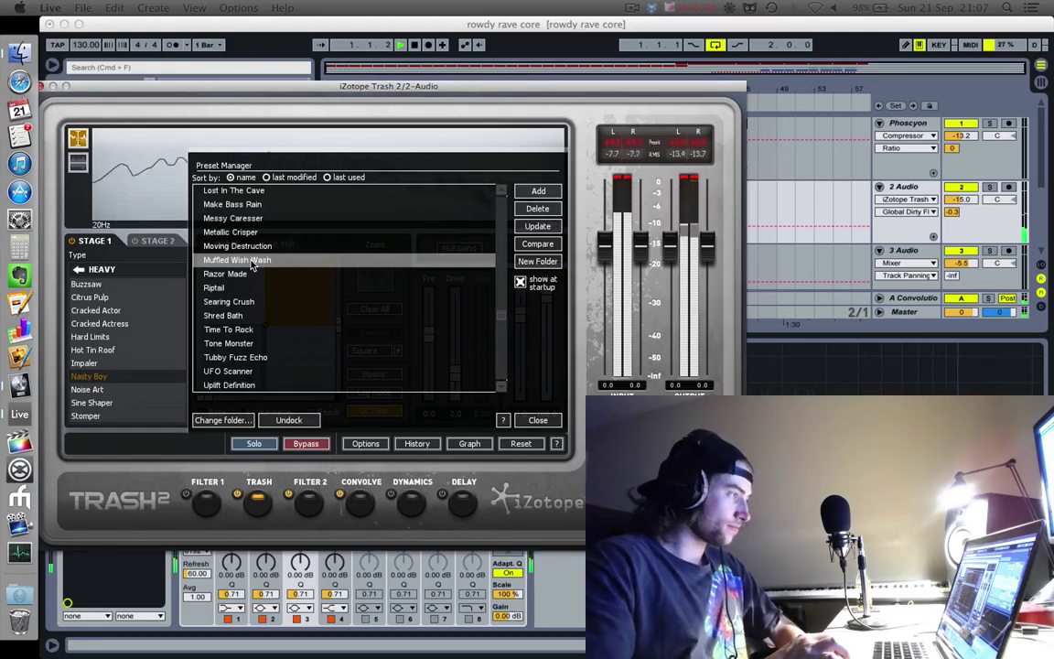
pyautogui.click(252, 247)
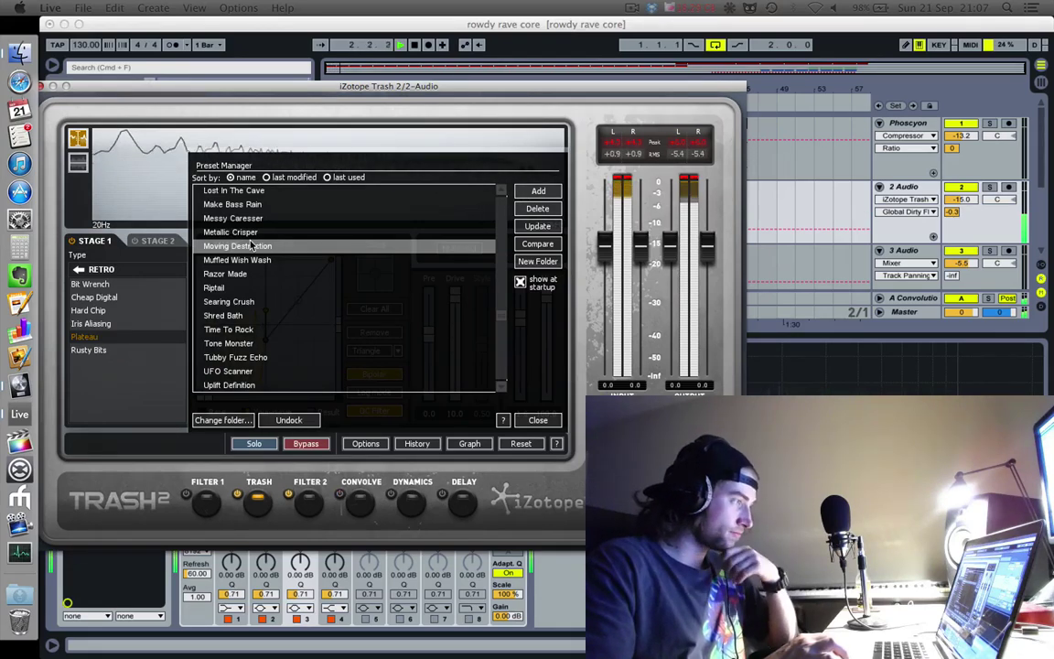
pyautogui.click(247, 219)
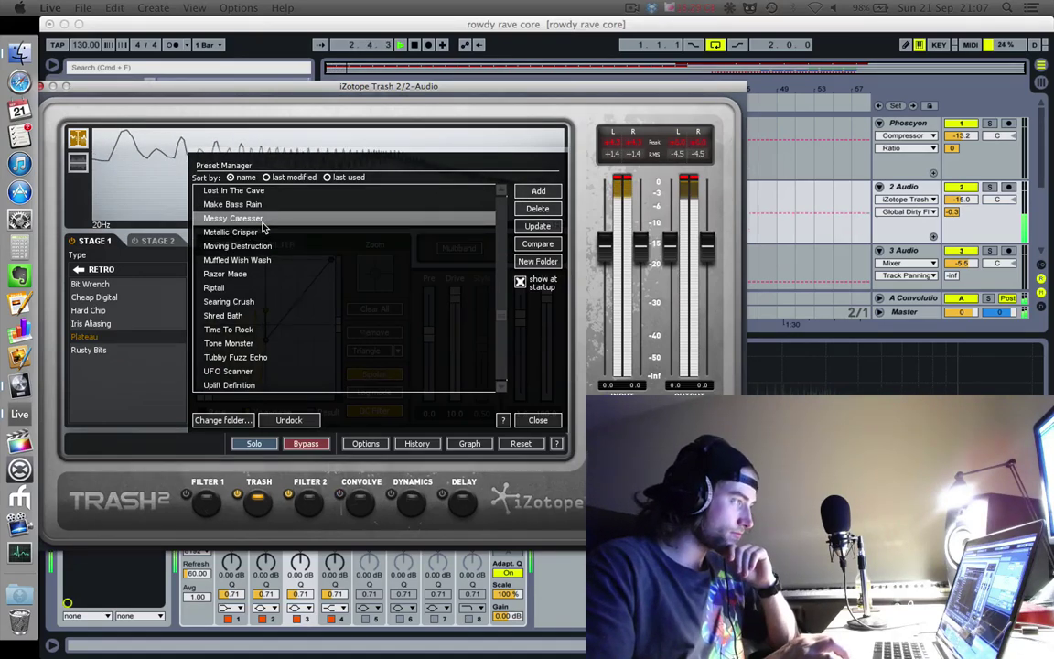
# Step: Try the Heavy preset Wrecking Space and the Percussive presets Brittle, Cheap Trunk Kickers and Mix Love on the riff
pyautogui.scroll(-4, 262, 228)
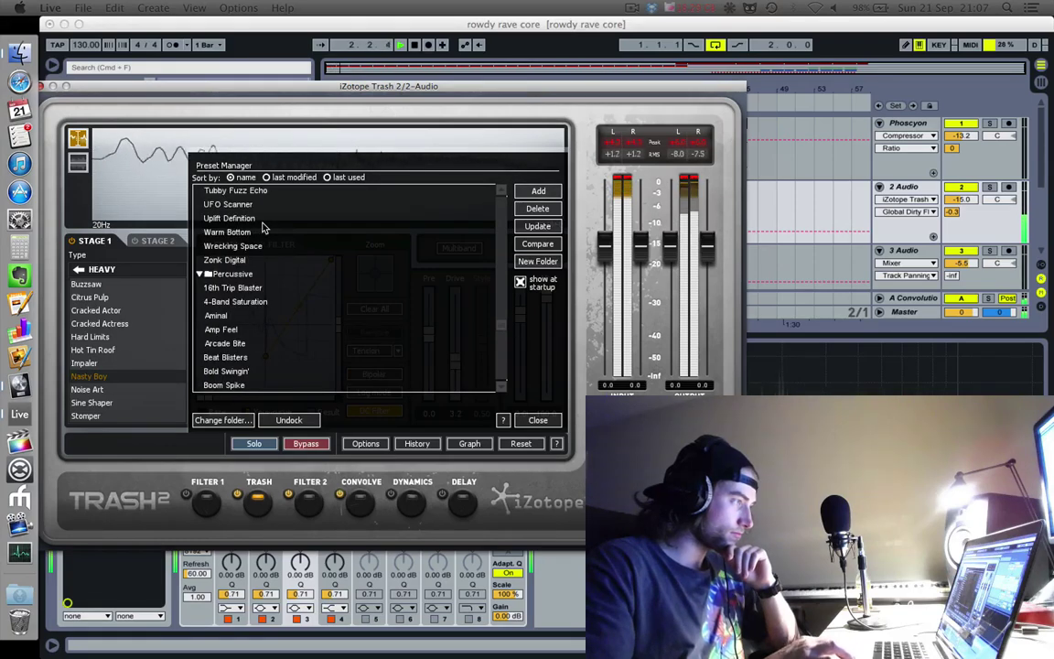
pyautogui.scroll(-4, 262, 228)
pyautogui.scroll(4, 263, 229)
pyautogui.click(263, 232)
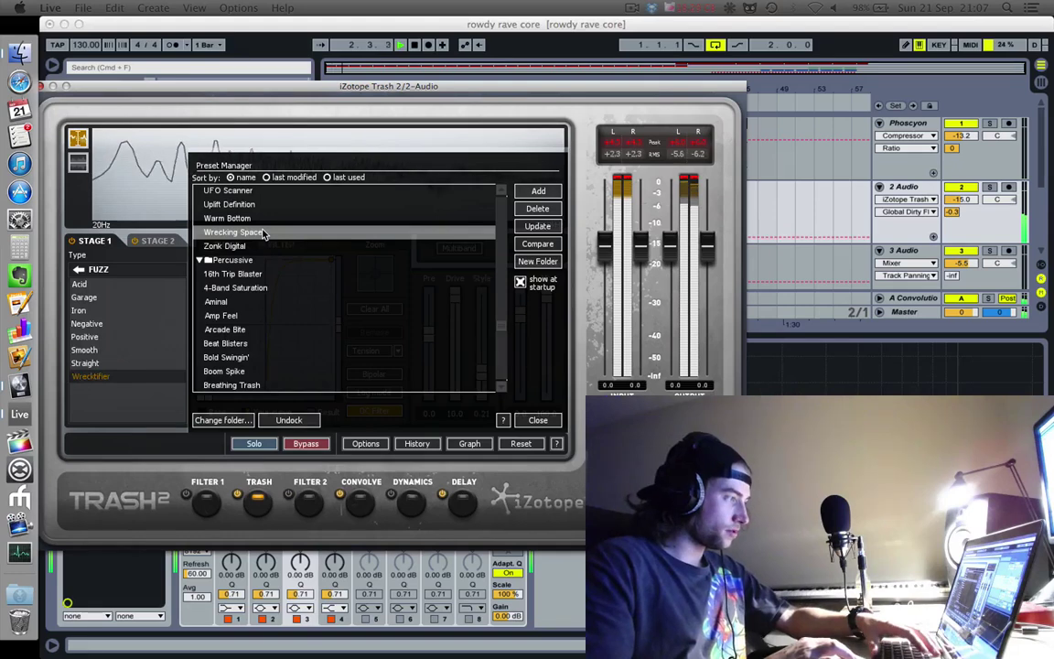
pyautogui.scroll(-2, 263, 233)
pyautogui.scroll(-1, 263, 235)
pyautogui.click(258, 289)
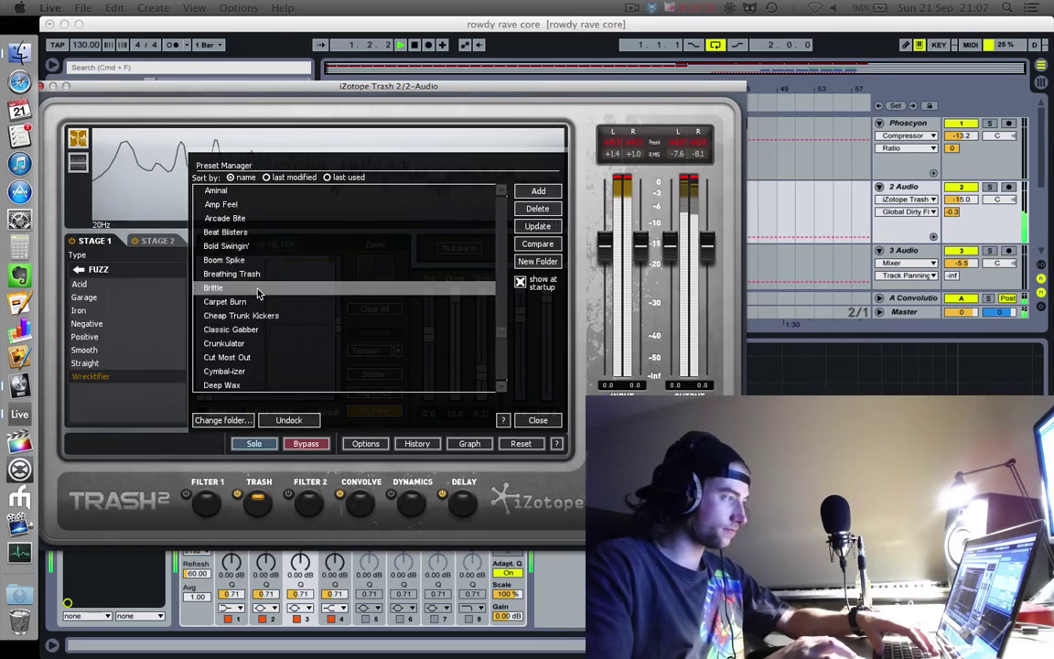
pyautogui.click(265, 317)
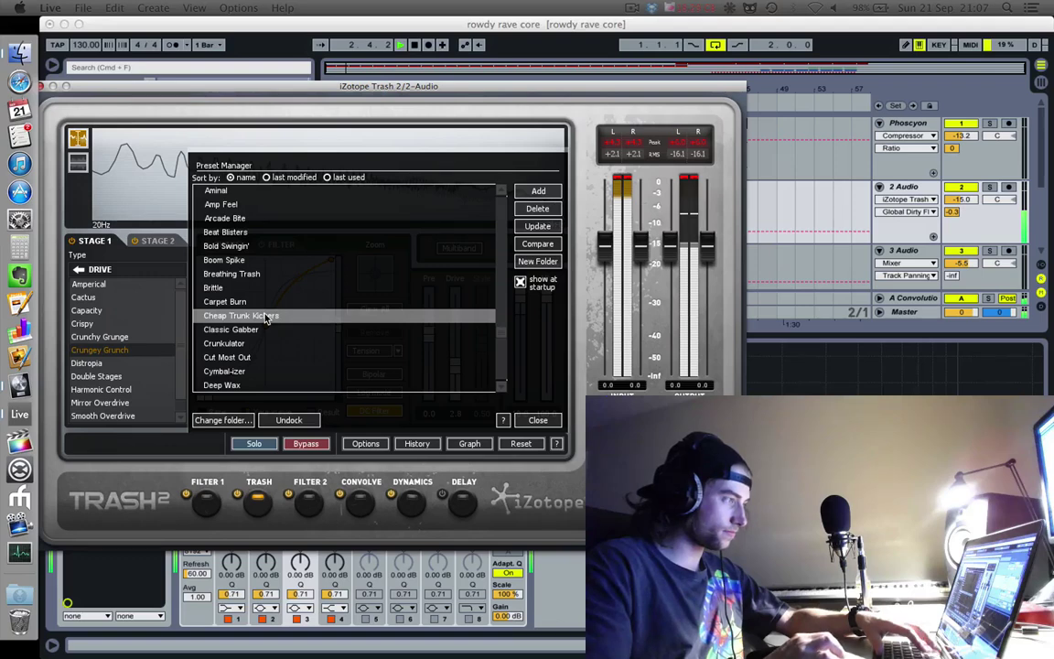
pyautogui.scroll(-10, 265, 317)
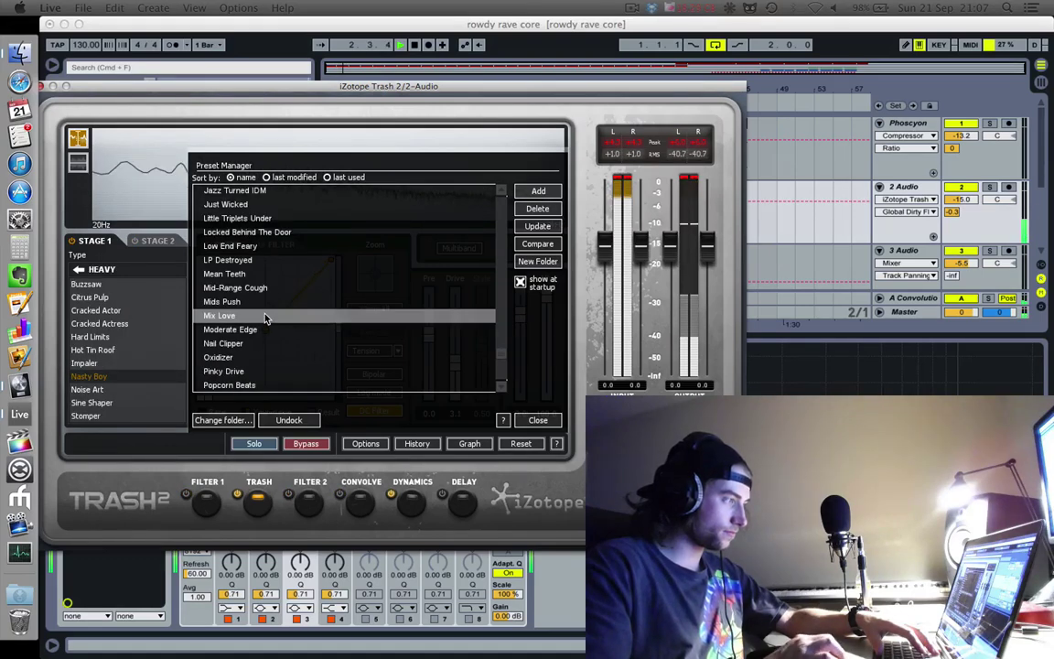
# Step: Load the Percussive preset Wide And Flat, close the Trash 2 window and stop playback
pyautogui.scroll(-8, 265, 316)
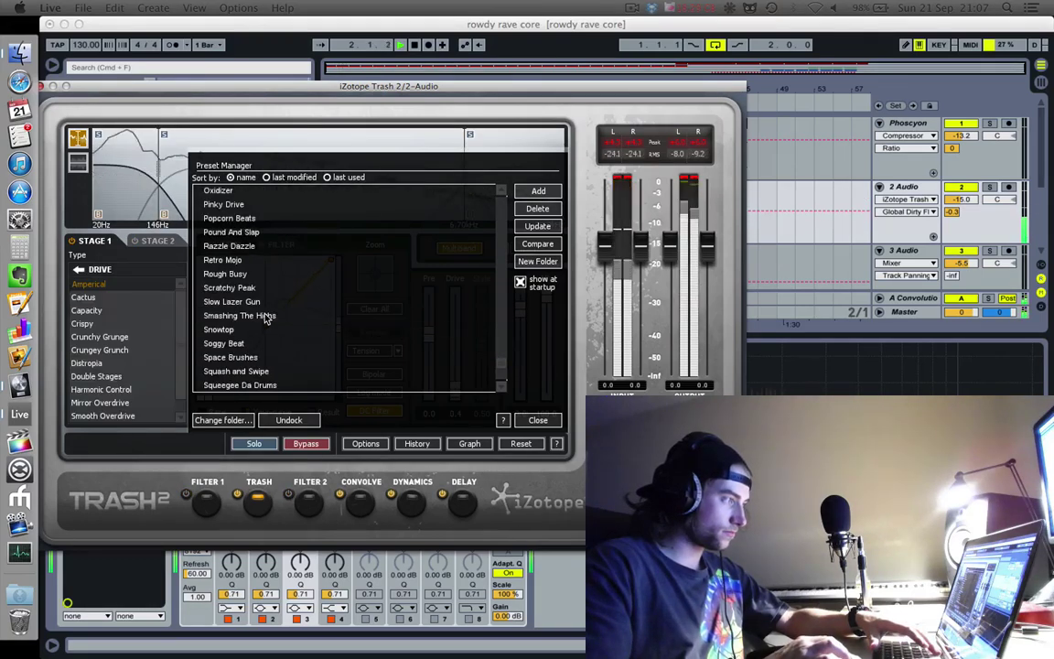
pyautogui.click(256, 358)
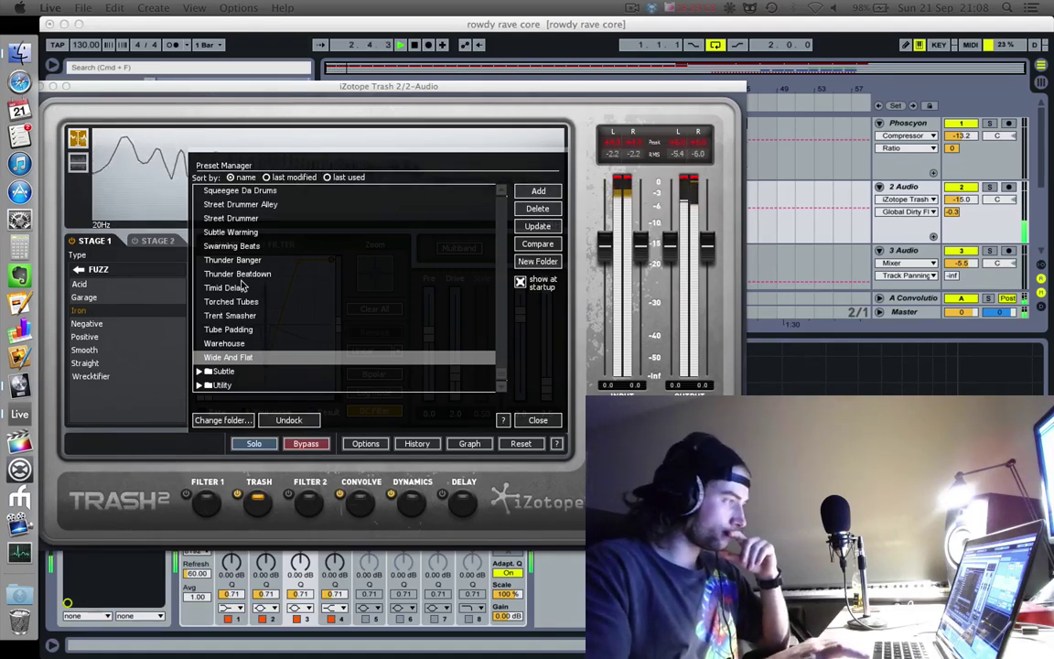
pyautogui.moveTo(40, 85); pyautogui.dragTo(105, 87)
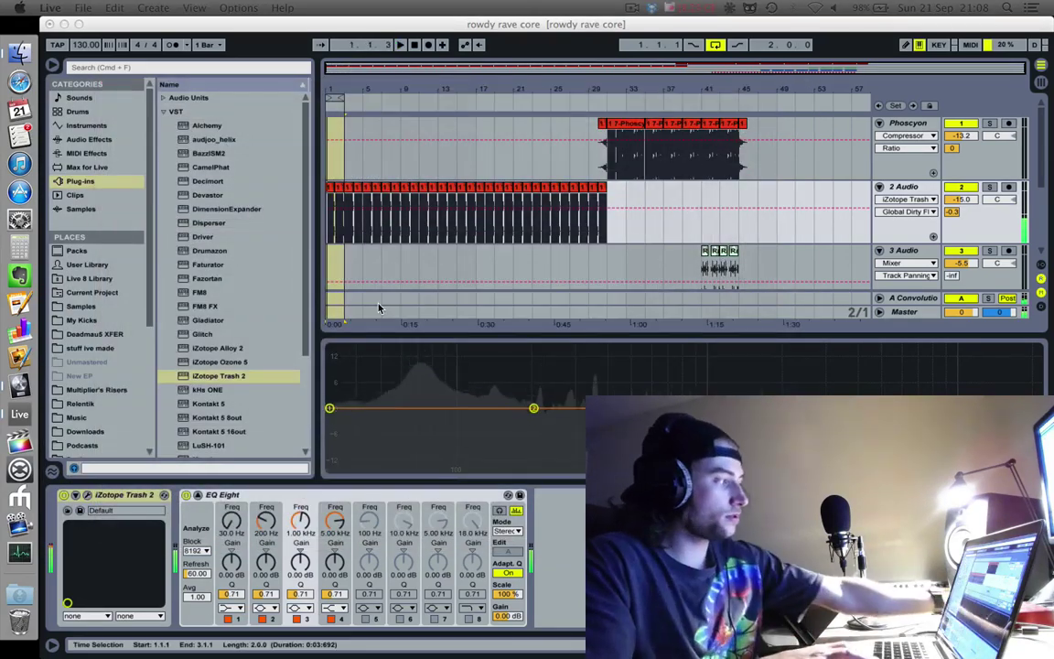
pyautogui.press('space')
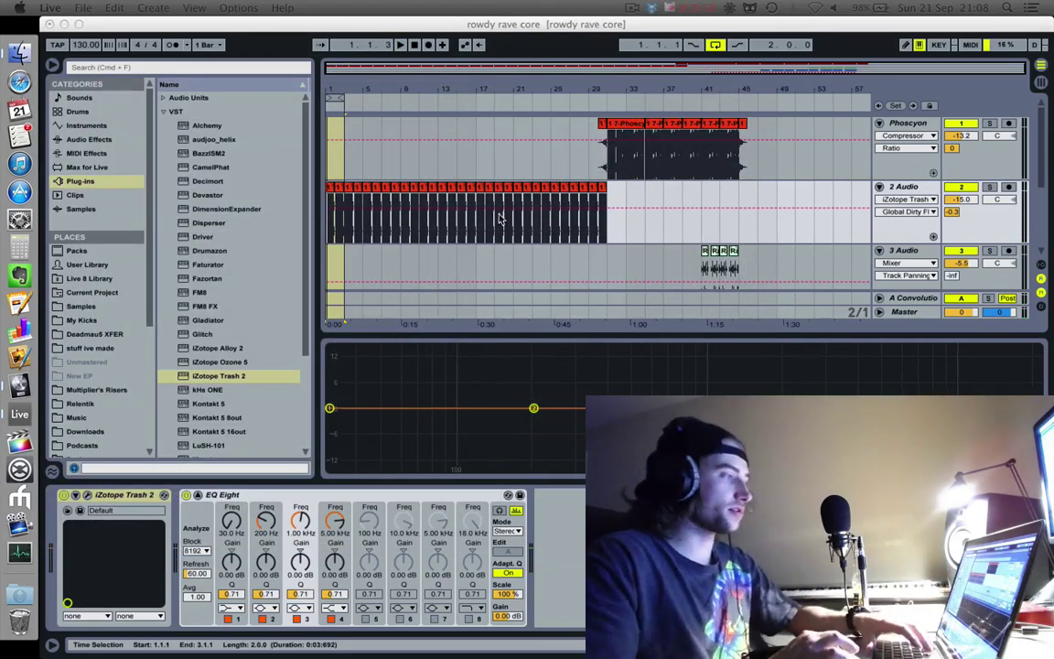
# Step: Consolidate the riff clips on the 2 Audio track from bar 1 to bar 31 into one clip and show its sample settings
pyautogui.click(334, 207)
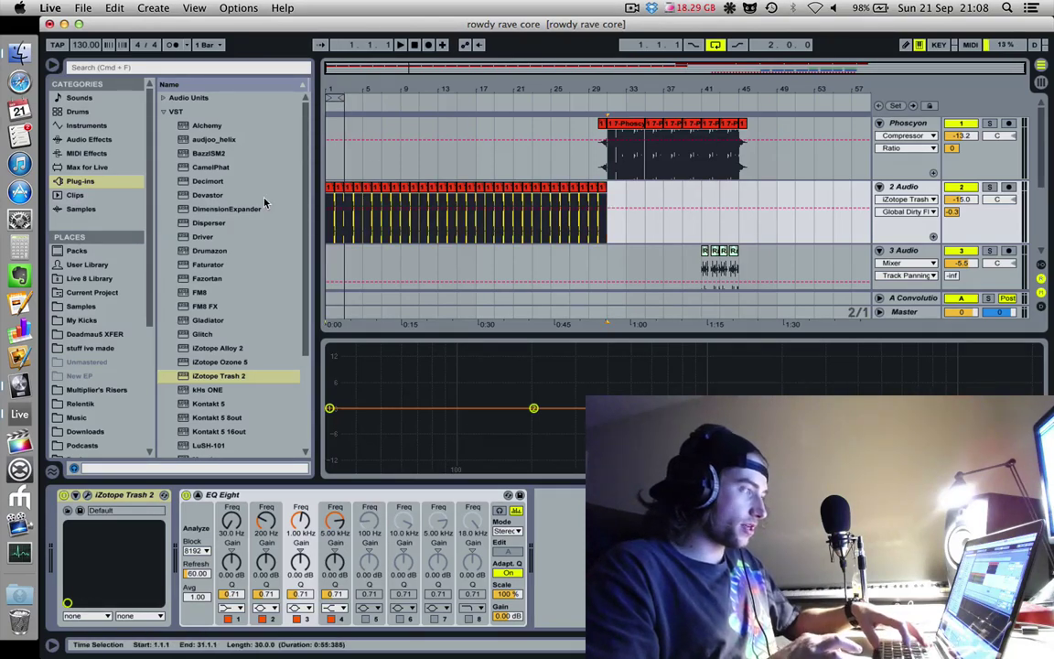
pyautogui.press('super+j')
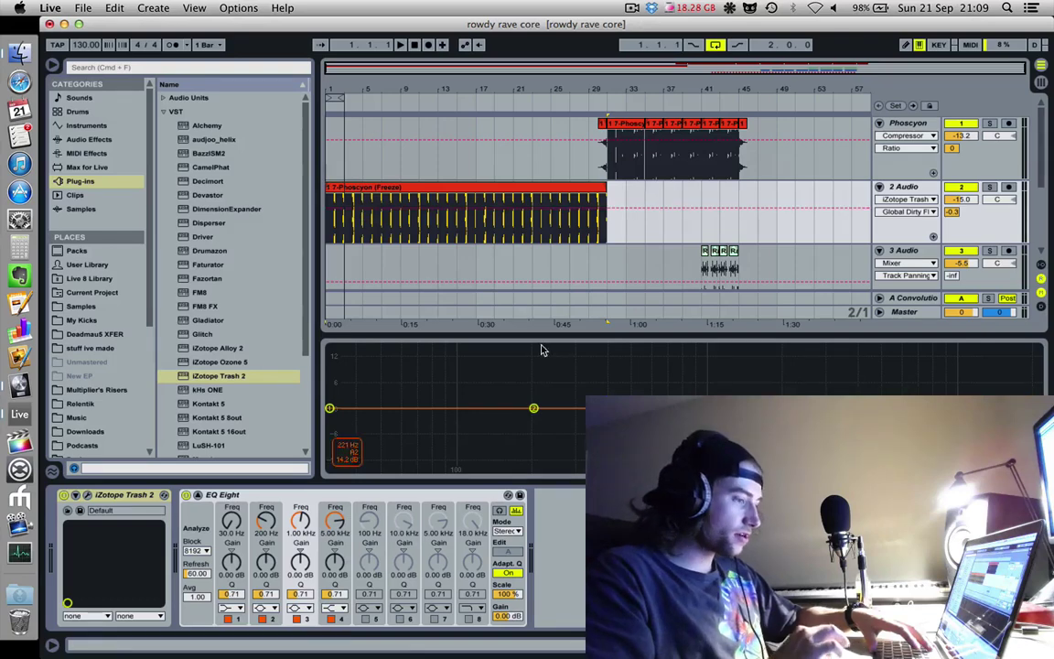
pyautogui.hotkey('shift', 'Tab')
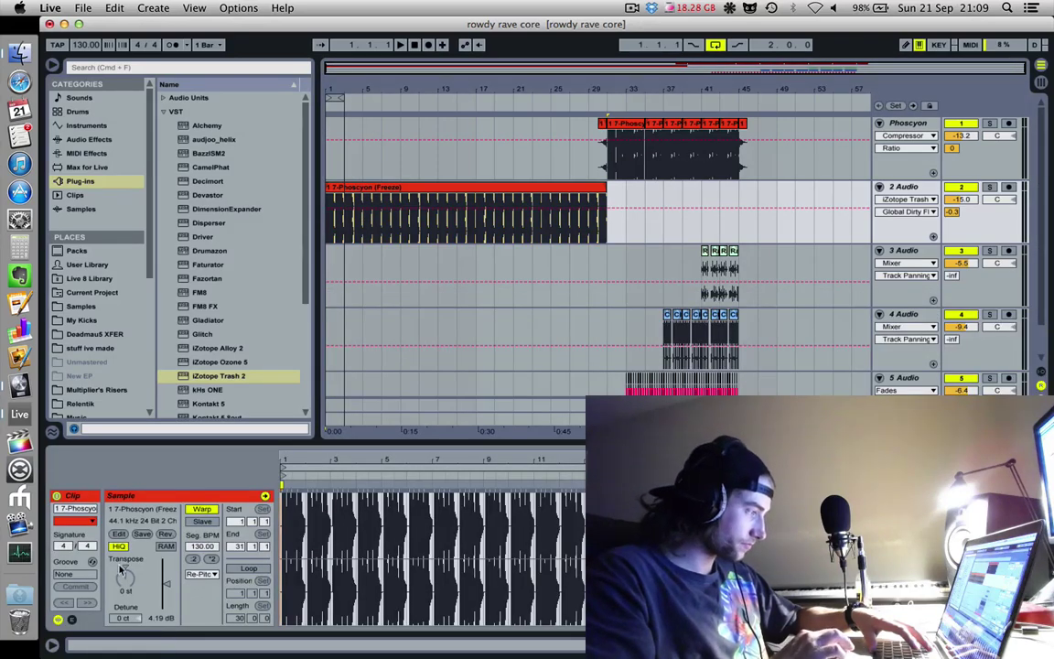
# Step: Compare the consolidated clip's warp mode with that of the Phoscyon track clips starting at bars 31 and 35
pyautogui.click(201, 574)
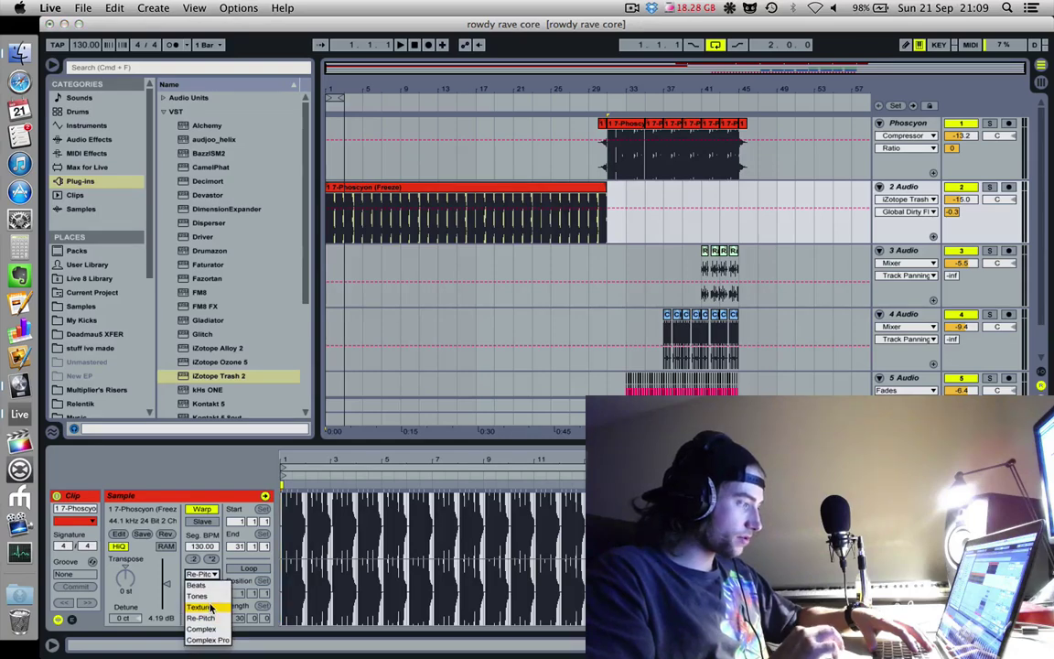
pyautogui.click(625, 134)
pyautogui.click(626, 123)
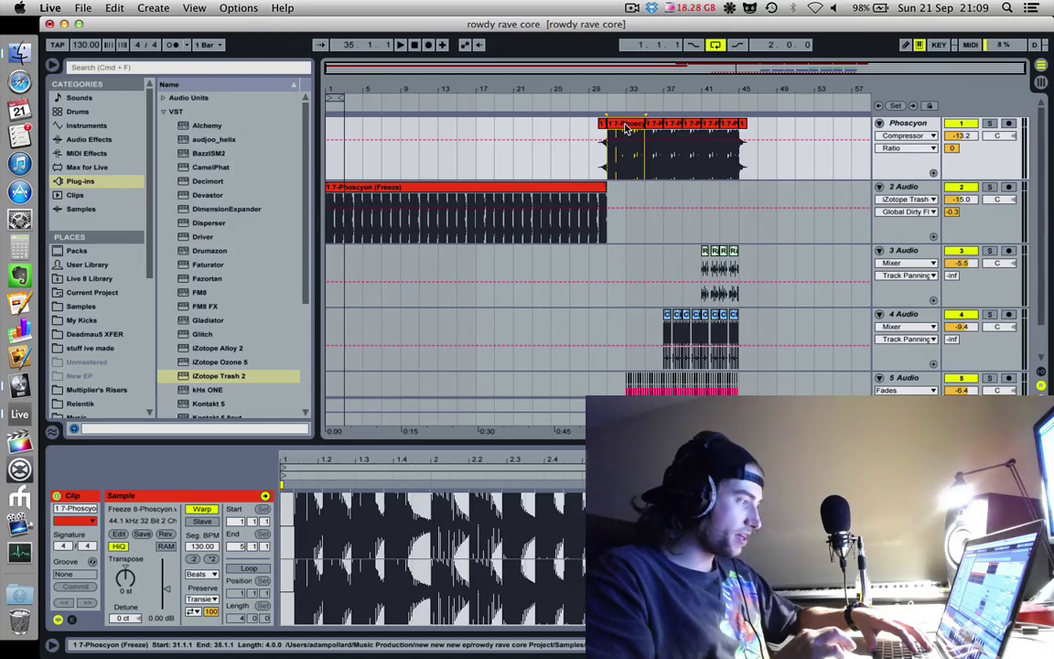
pyautogui.click(656, 126)
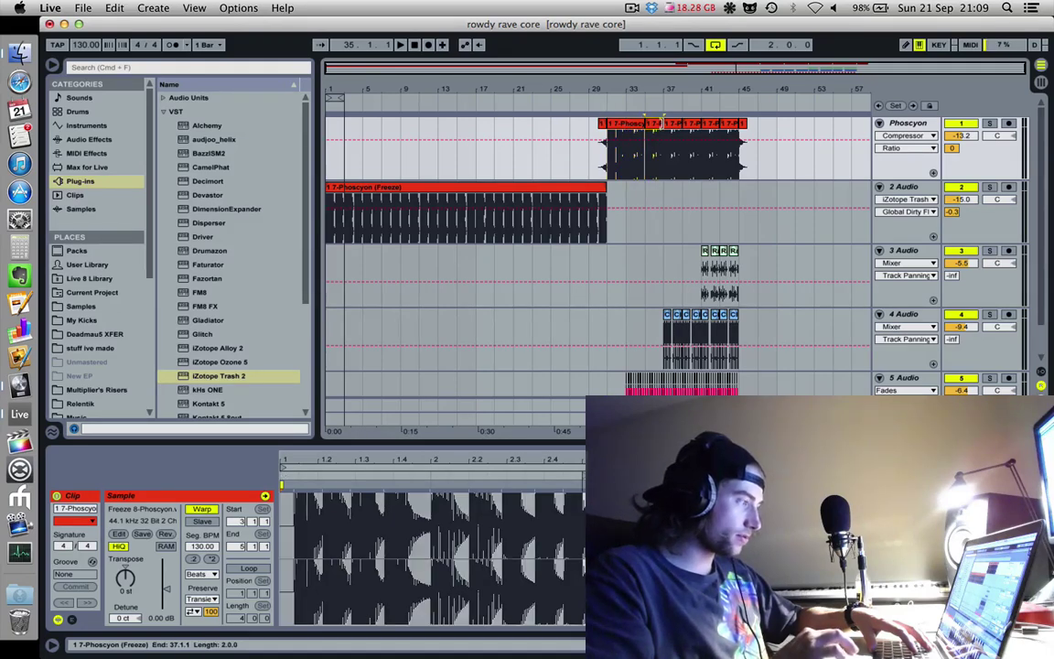
# Step: Set the warp mode of the consolidated riff clip on the 2 Audio track to Beats
pyautogui.click(558, 212)
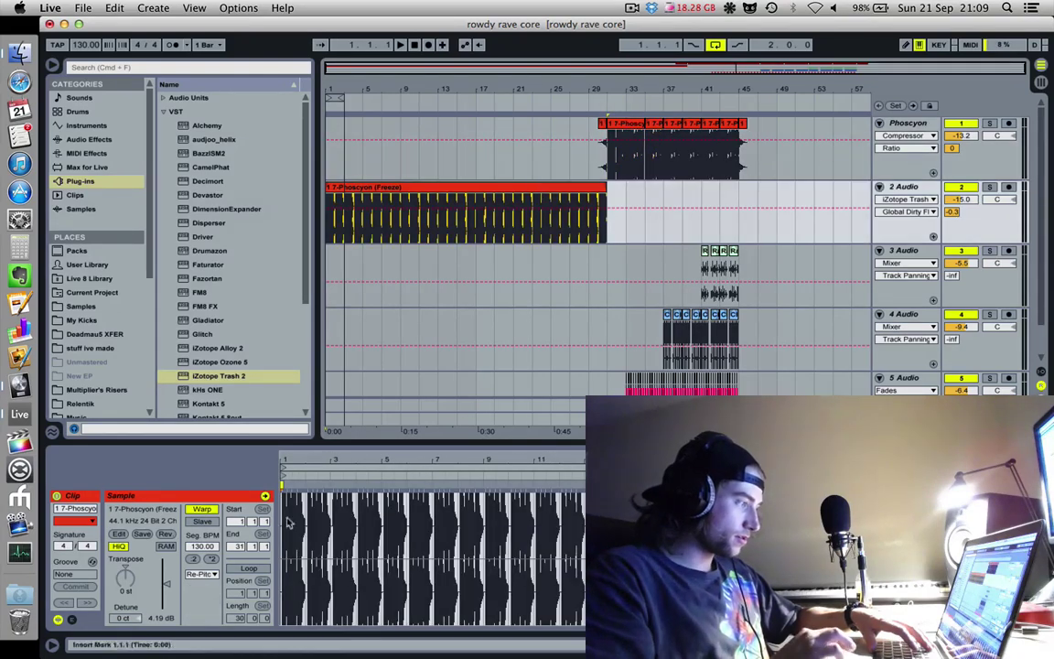
pyautogui.click(195, 575)
pyautogui.click(206, 586)
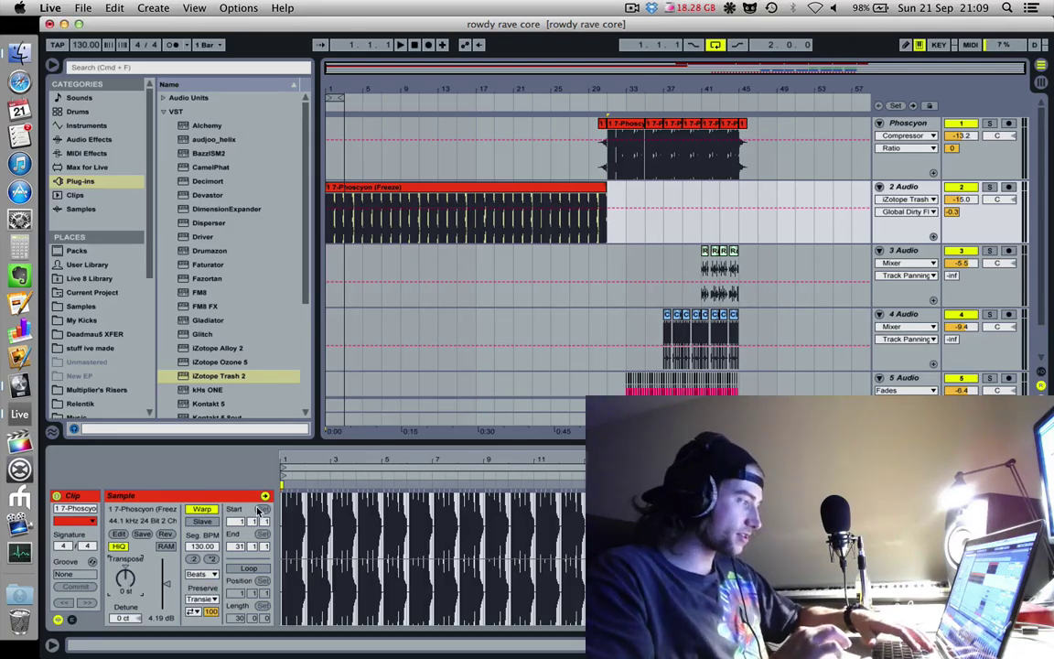
pyautogui.click(411, 205)
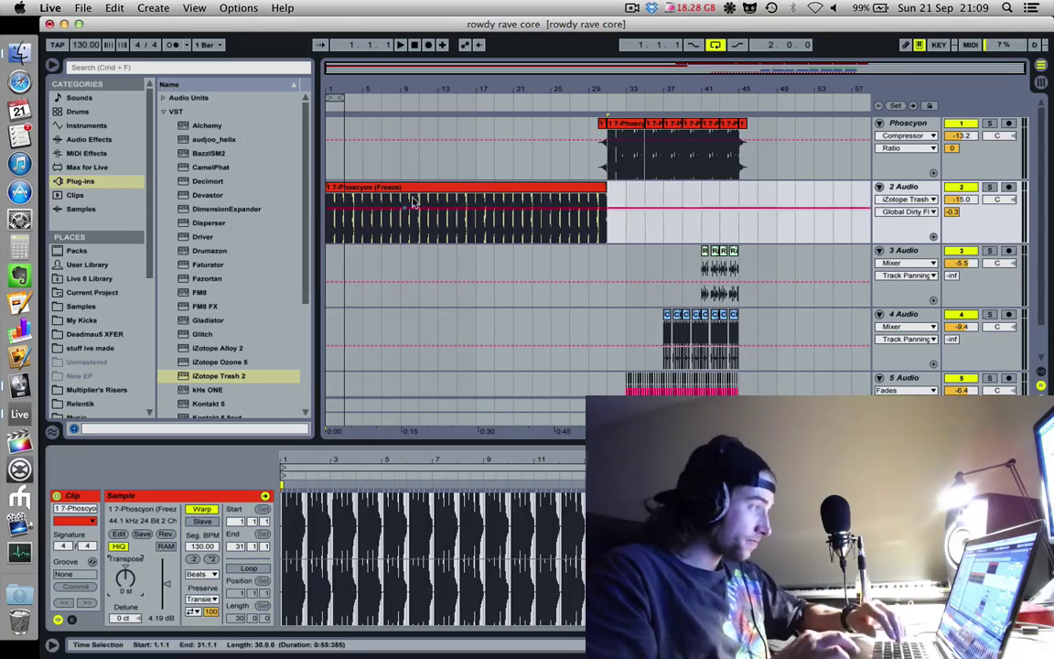
# Step: Show the riff clip's envelopes and draw a transposition ramp that starts at -48 st at bar 1
pyautogui.click(72, 619)
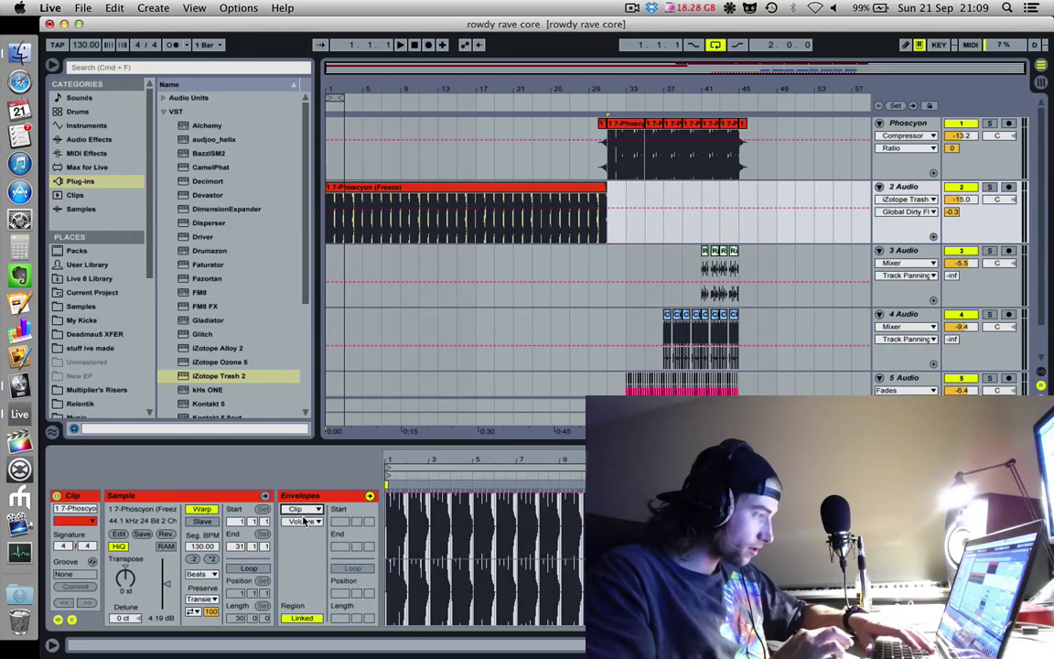
pyautogui.click(311, 520)
pyautogui.click(321, 545)
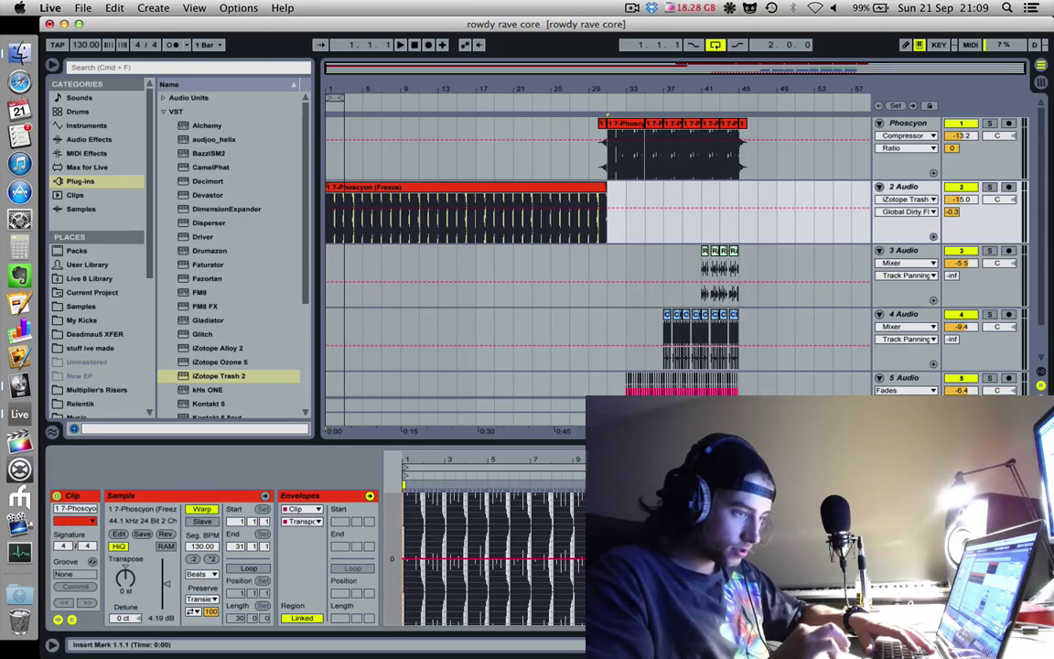
pyautogui.moveTo(409, 562); pyautogui.dragTo(417, 631)
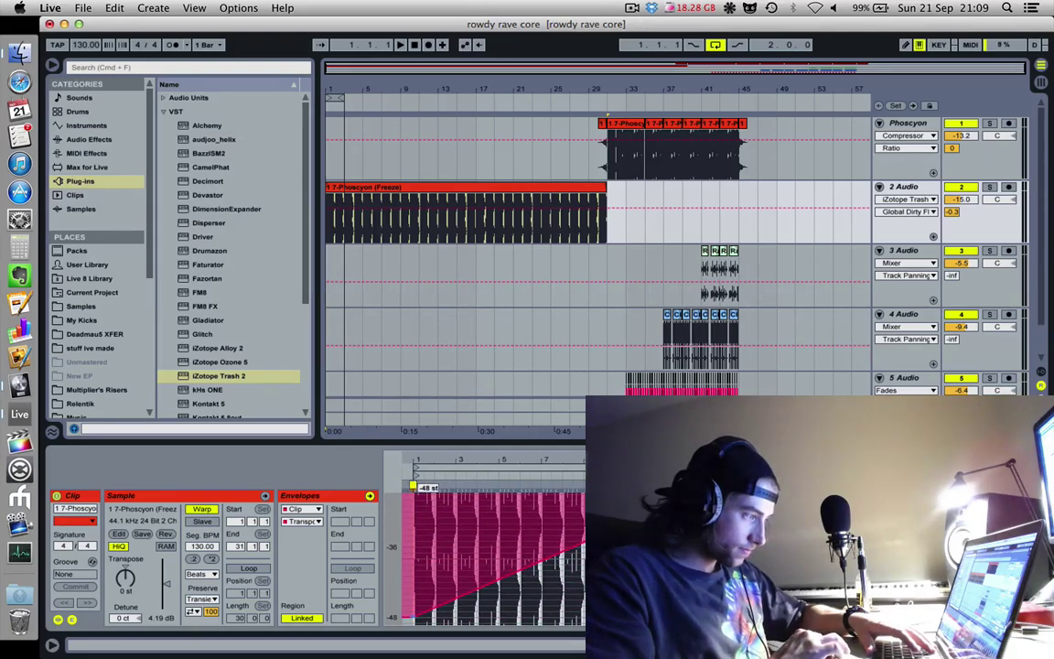
# Step: Play the pitch-ramped riff while trying the Texture and Tones warp modes, and return the clip to Beats
pyautogui.press('space')
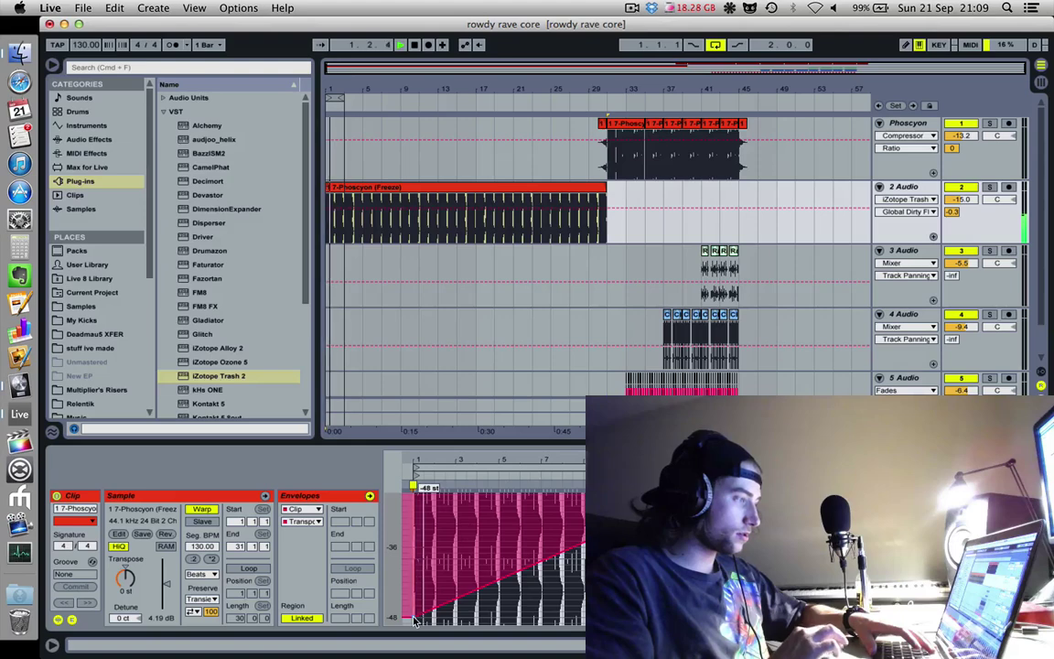
pyautogui.press('space')
pyautogui.press('space')
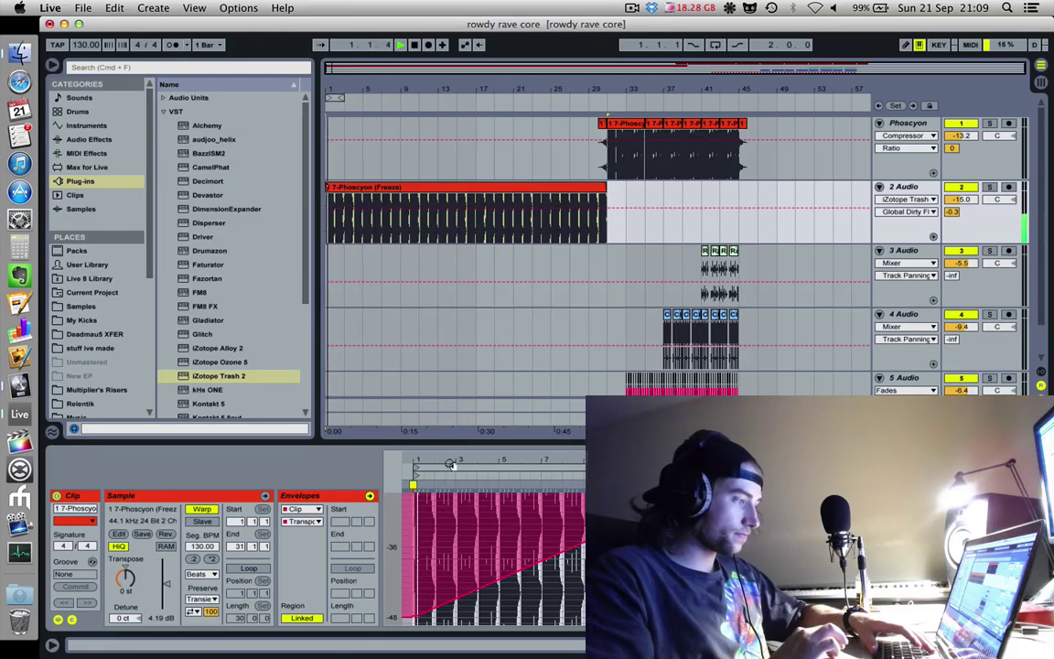
pyautogui.click(202, 573)
pyautogui.click(216, 606)
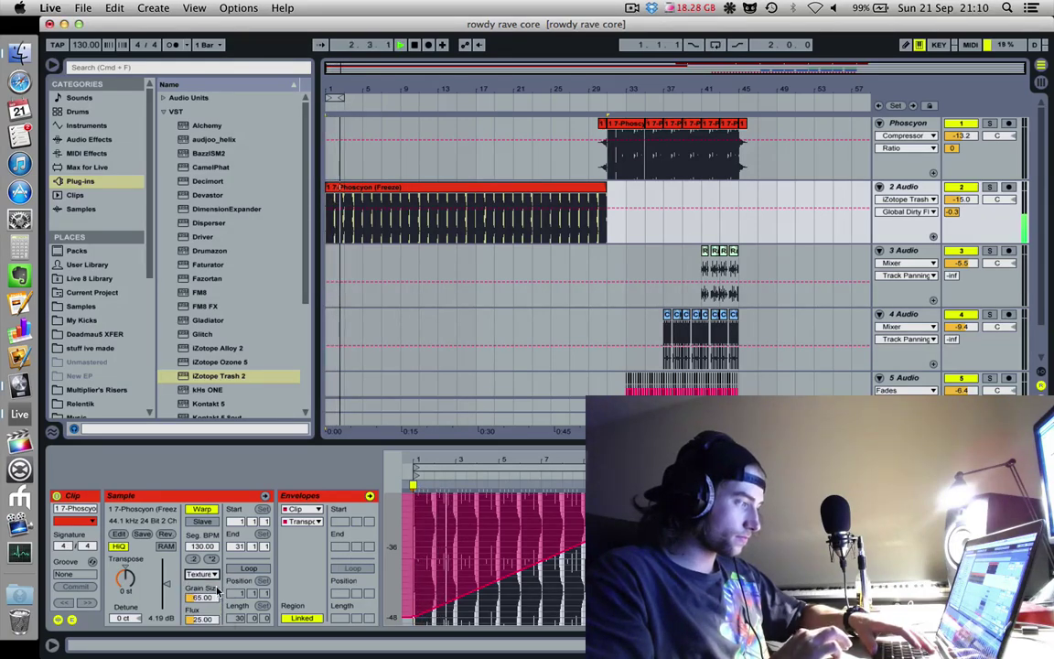
pyautogui.click(202, 574)
pyautogui.click(219, 598)
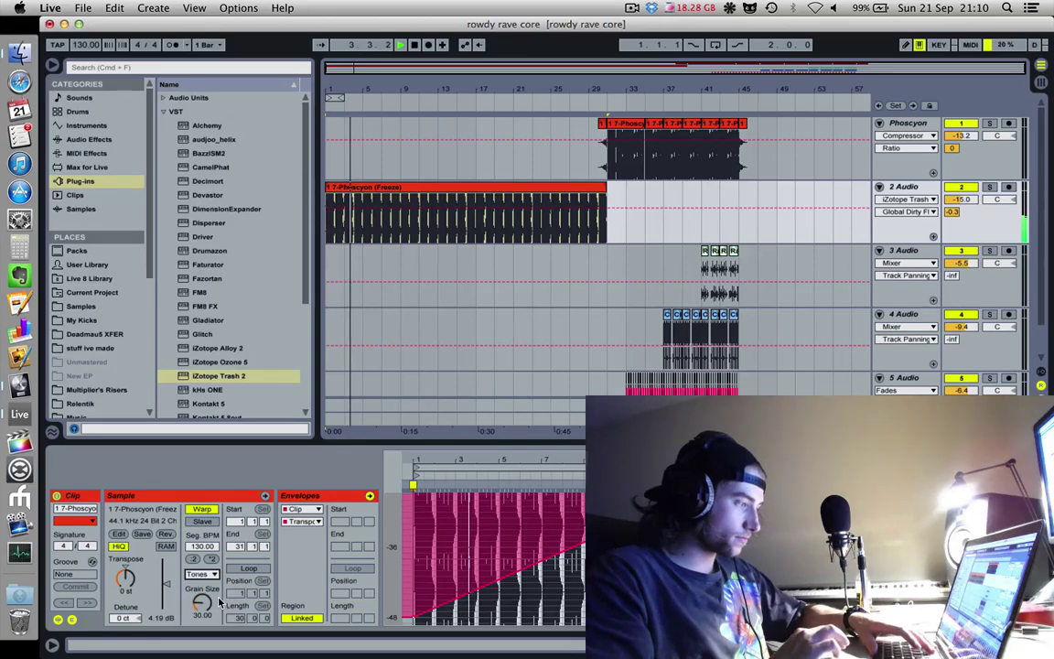
pyautogui.click(215, 572)
pyautogui.click(205, 591)
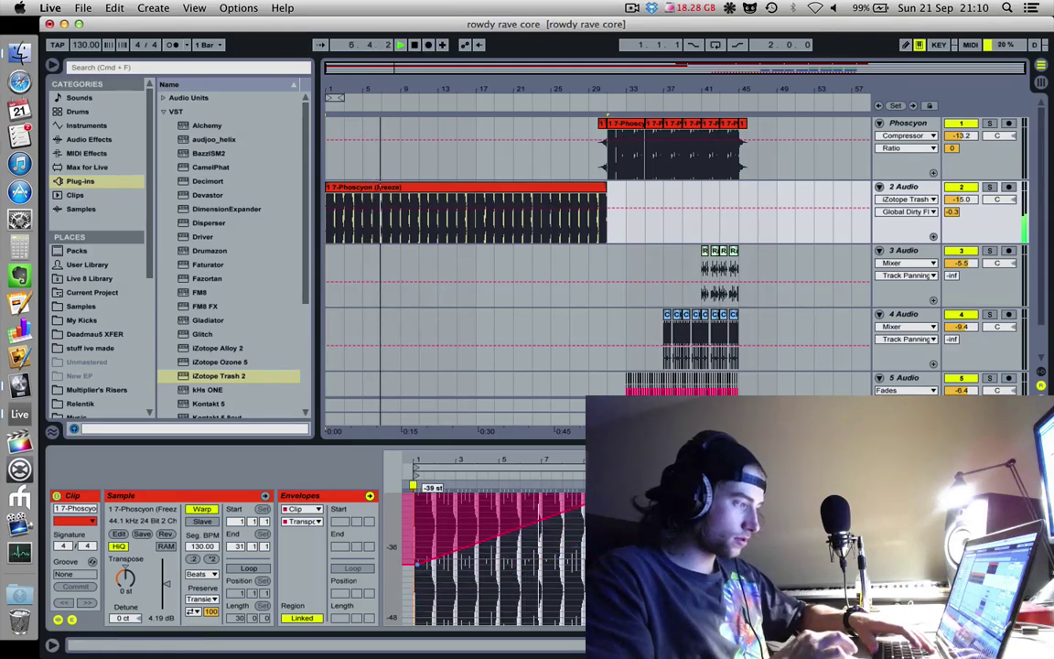
# Step: Set the start of the riff clip's transposition ramp to about -36 st and play the arrangement from bar 1
pyautogui.moveTo(414, 555); pyautogui.dragTo(415, 606)
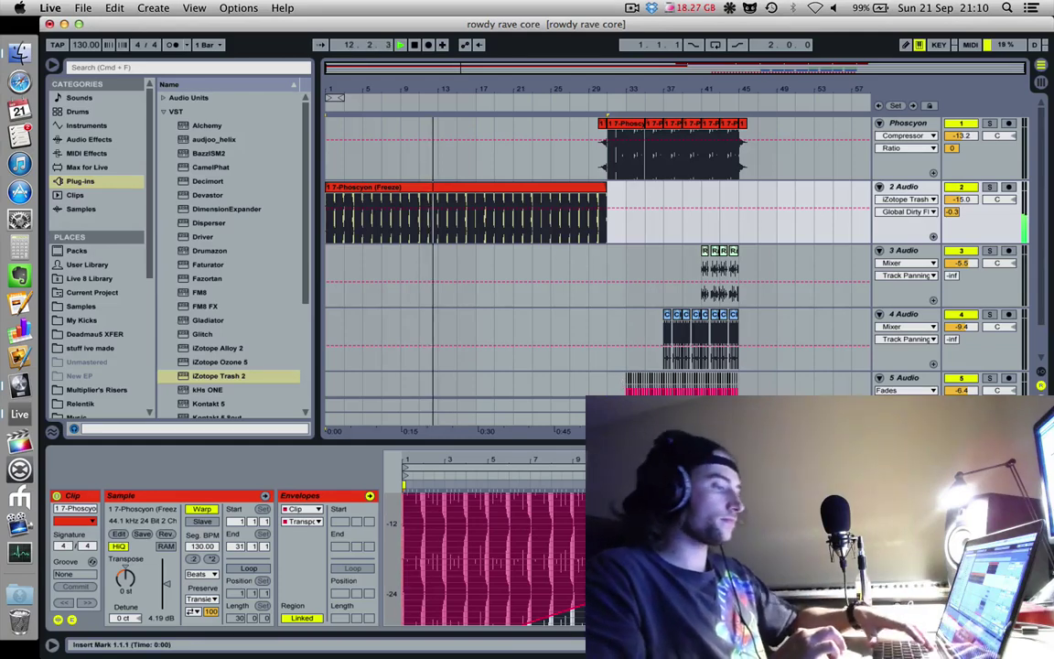
pyautogui.click(508, 558)
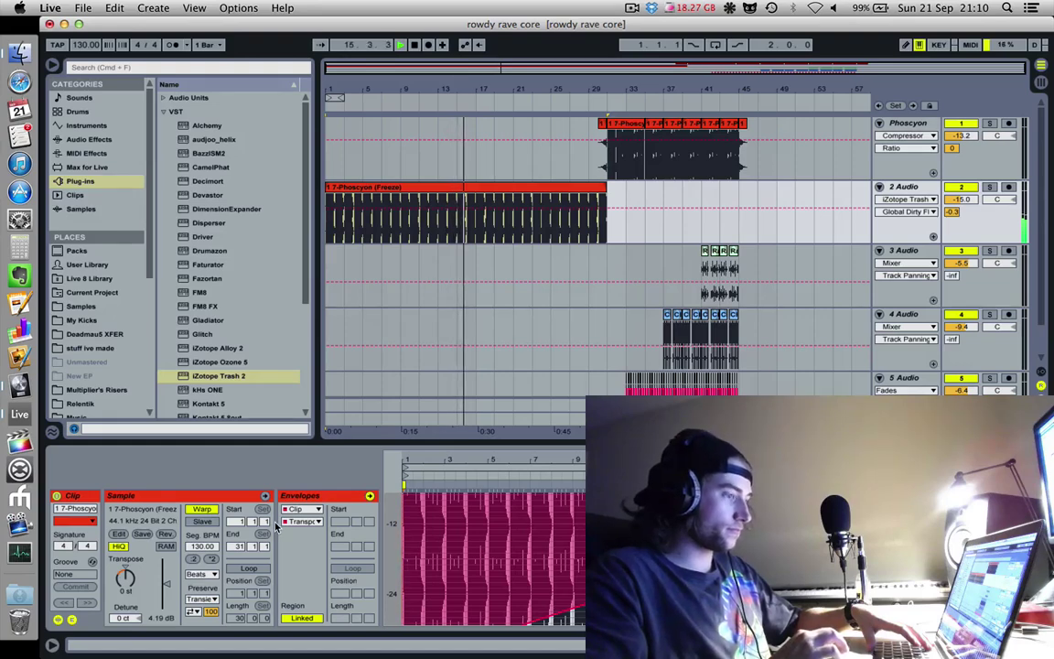
pyautogui.scroll(-2, 414, 577)
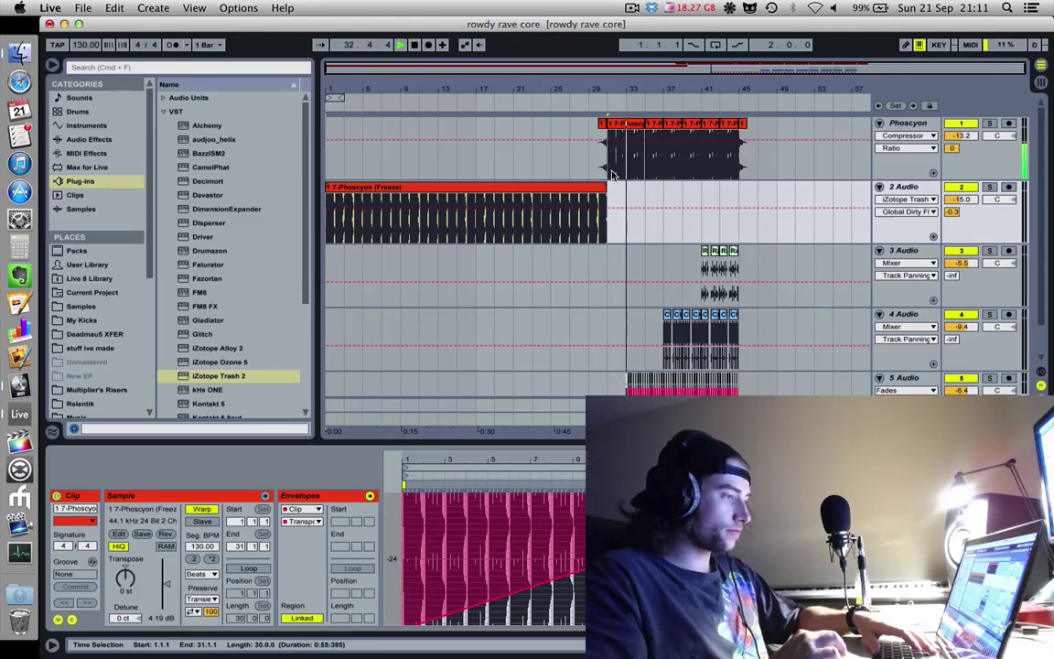
pyautogui.click(329, 174)
pyautogui.press('space')
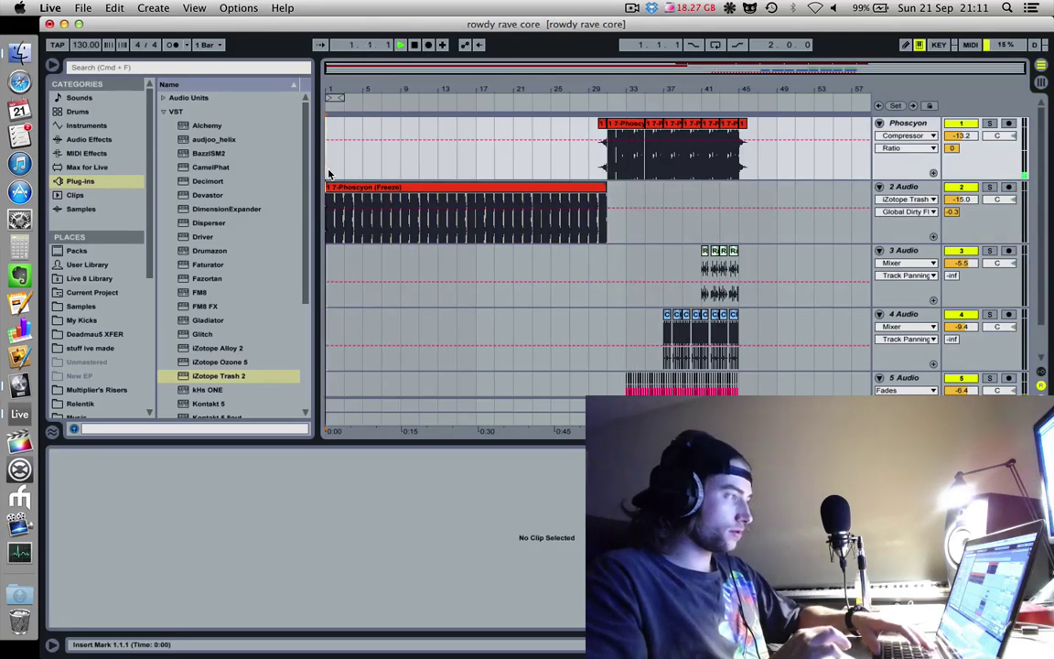
# Step: Steepen the first part of the riff clip's transposition ramp, raising it to about -18 st near bar 8
pyautogui.click(553, 188)
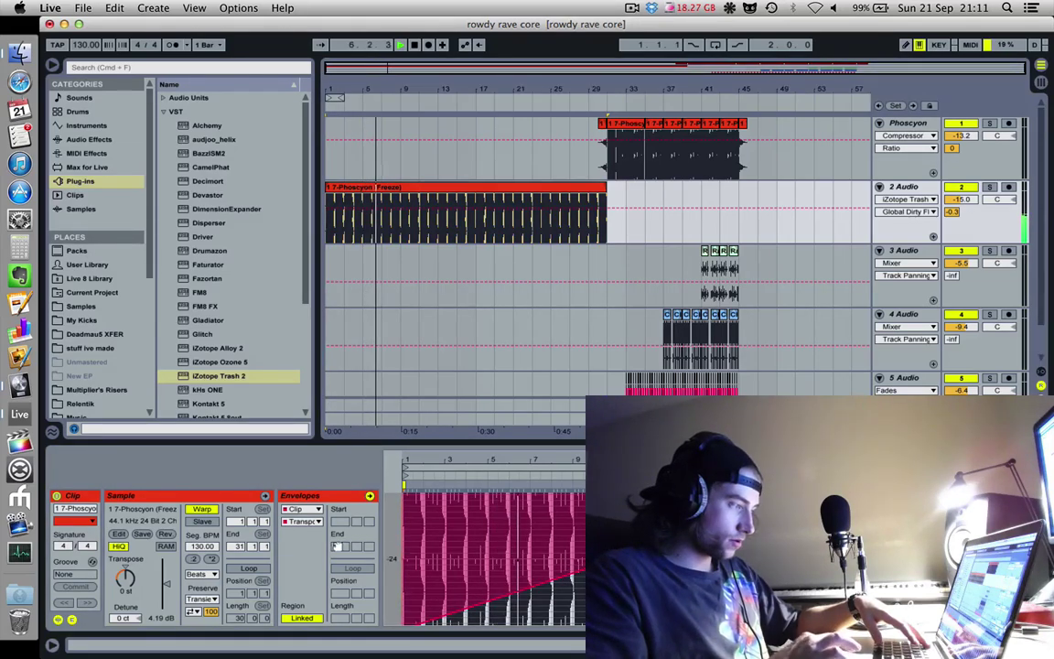
pyautogui.scroll(-2, 494, 558)
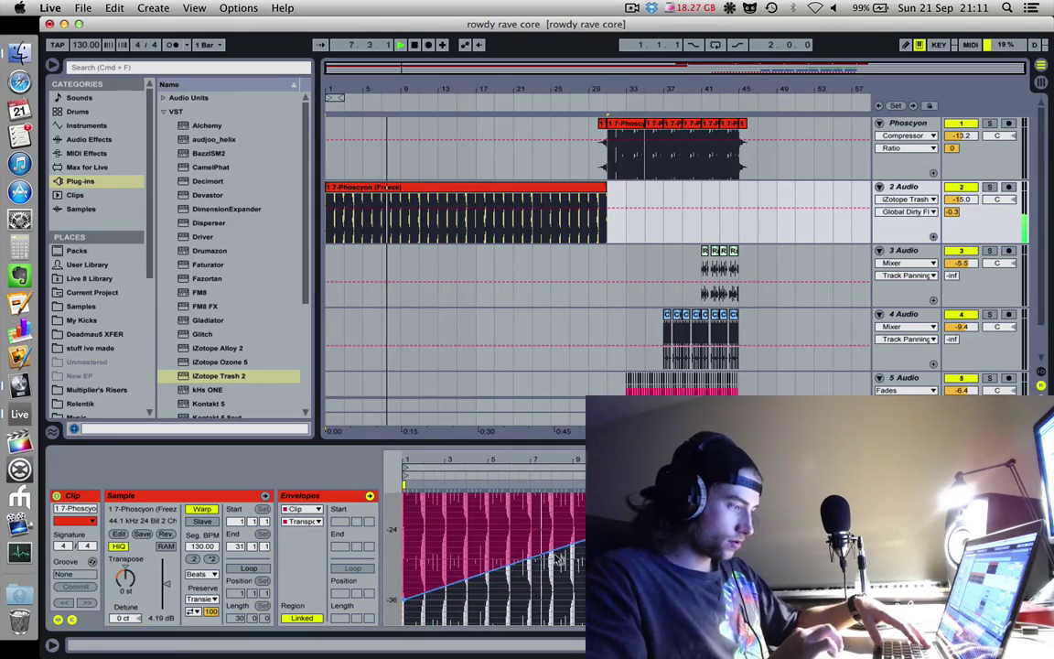
pyautogui.moveTo(552, 560); pyautogui.dragTo(550, 495)
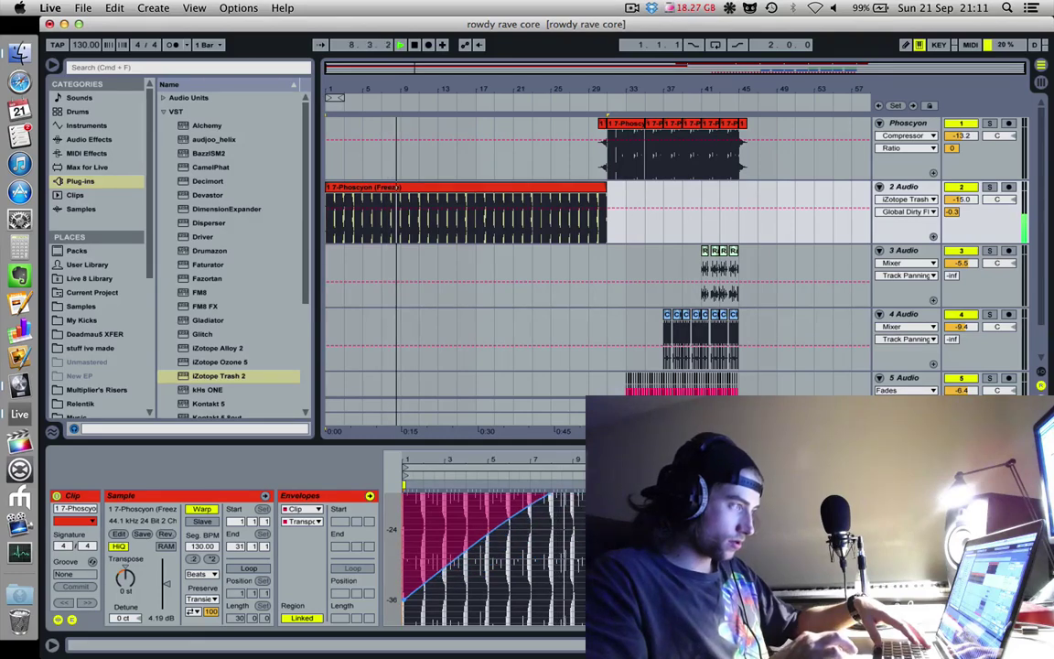
pyautogui.scroll(4, 494, 549)
pyautogui.scroll(1, 494, 549)
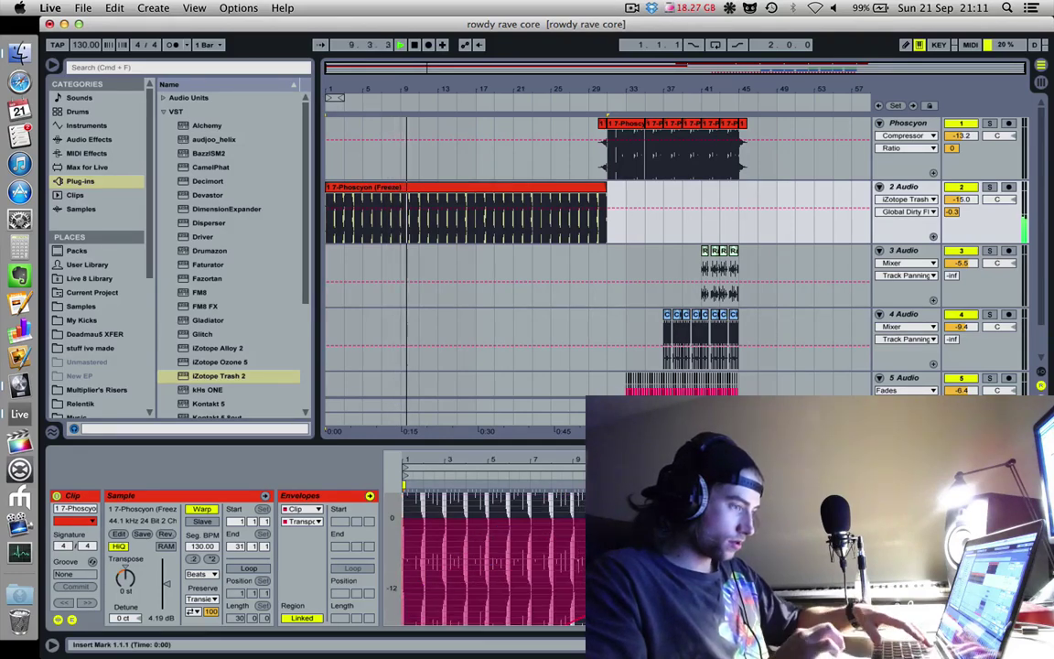
# Step: Play the riff clip from bar 1 and set the 2 Audio track's volume to -11.7 dB
pyautogui.click(348, 238)
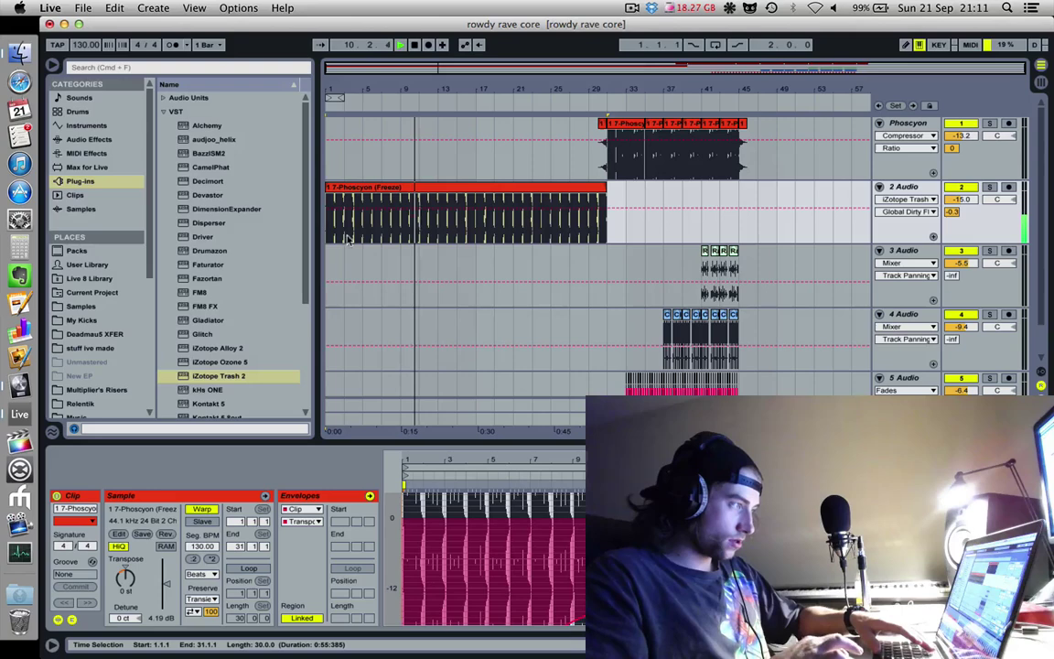
pyautogui.click(346, 188)
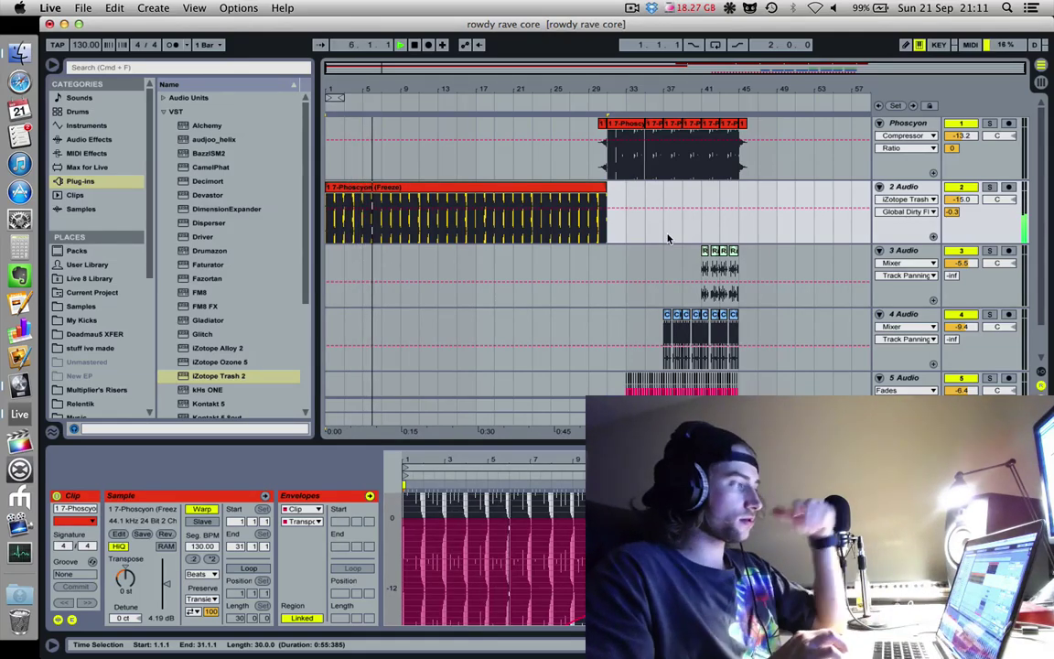
pyautogui.scroll(-2, 659, 316)
pyautogui.scroll(-1, 659, 315)
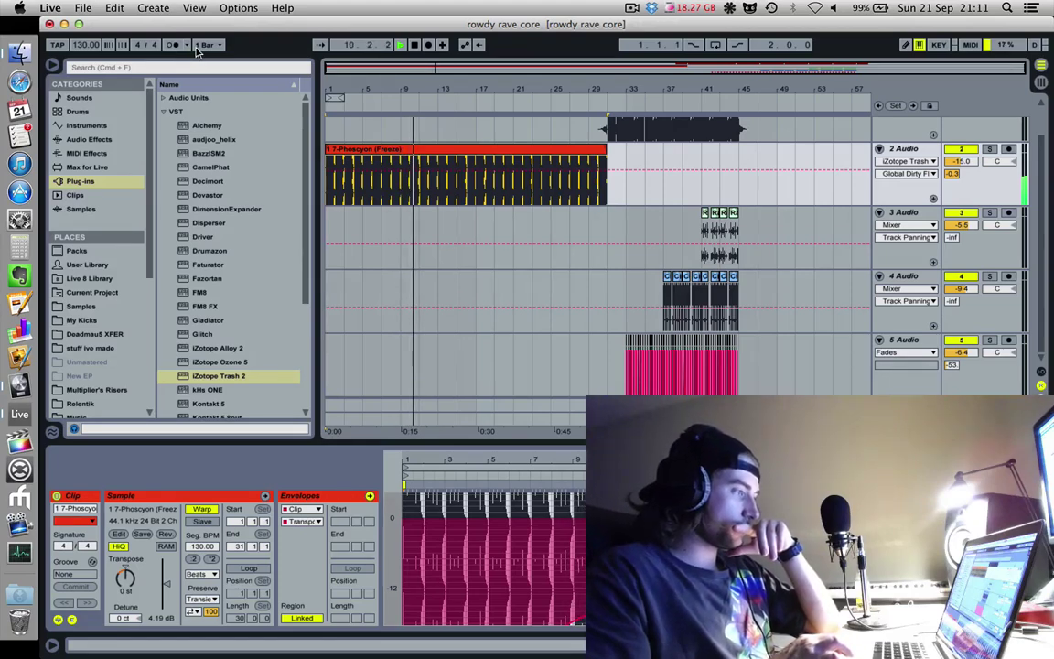
pyautogui.click(613, 156)
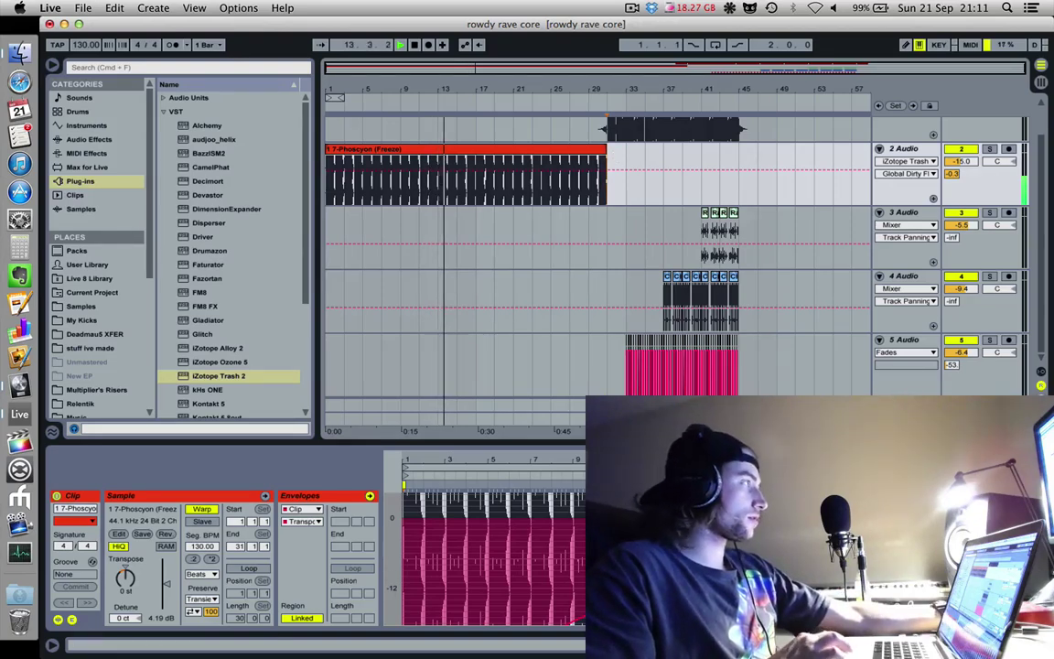
pyautogui.moveTo(960, 161)
pyautogui.mouseDown()
pyautogui.moveTo(960, 137)
pyautogui.moveTo(961, 176)
pyautogui.moveTo(961, 159)
pyautogui.mouseUp()
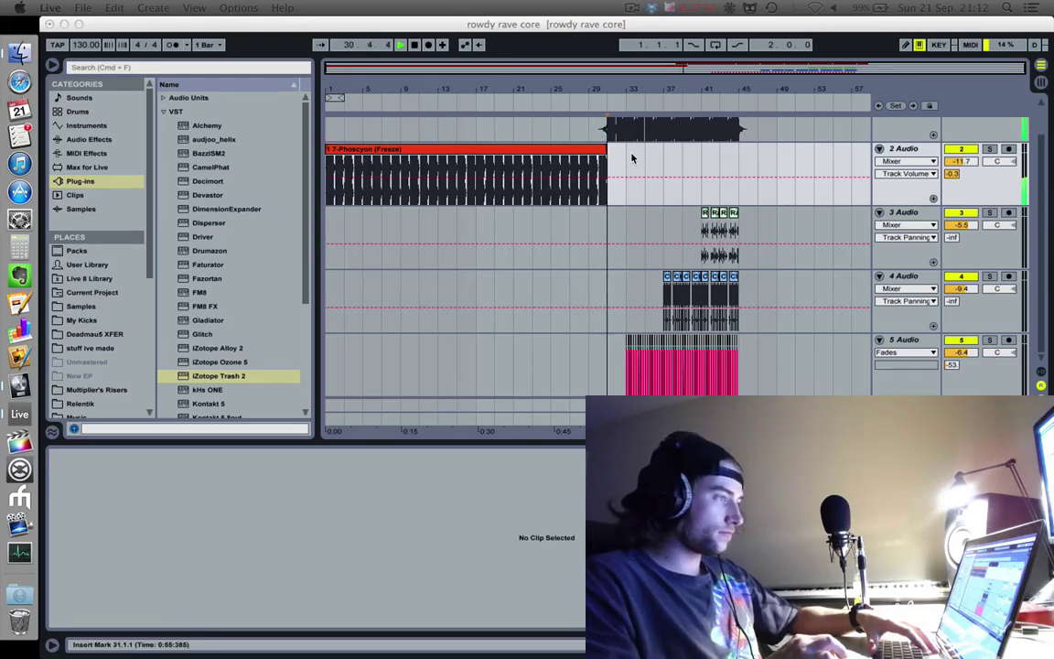
# Step: Listen to the transition from the riff into the Phoscyon clips after bar 31 and stop playback
pyautogui.moveTo(640, 156); pyautogui.dragTo(642, 157)
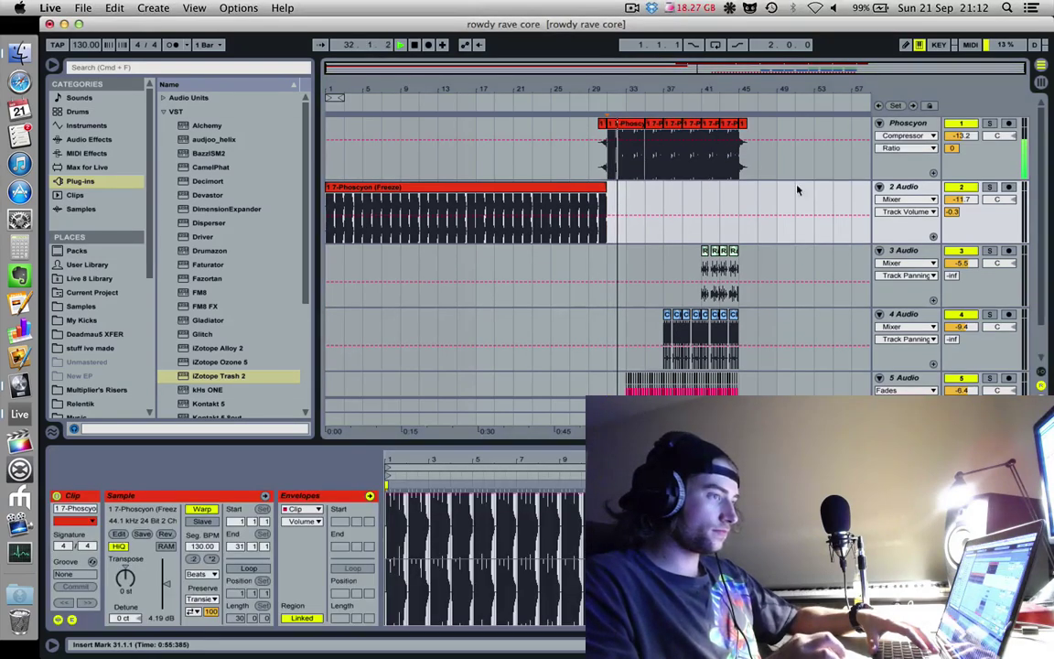
pyautogui.click(910, 187)
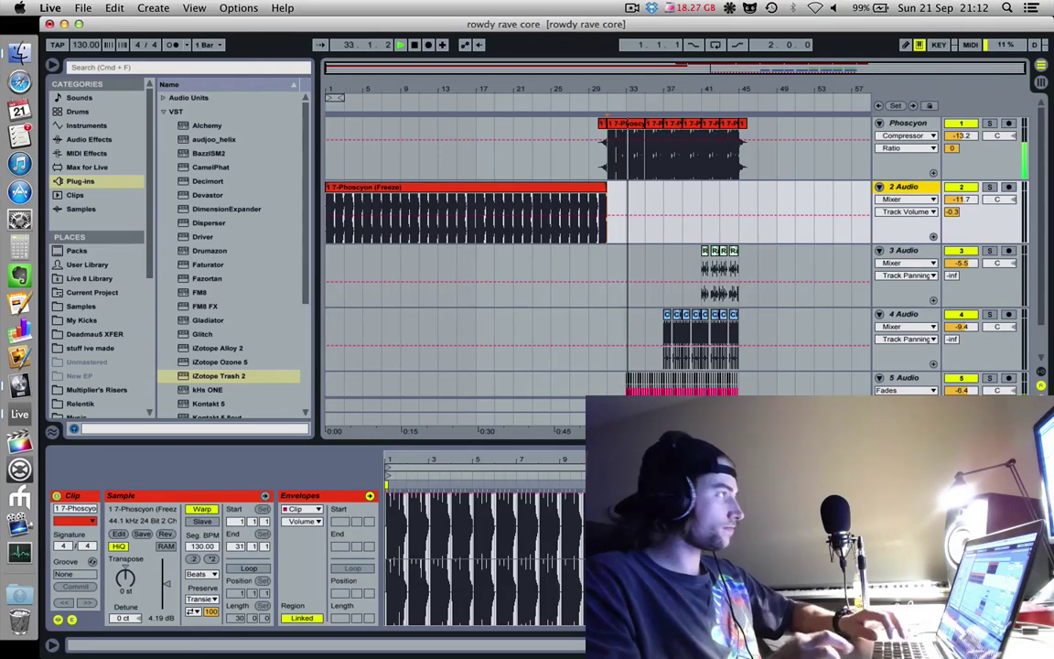
pyautogui.click(916, 125)
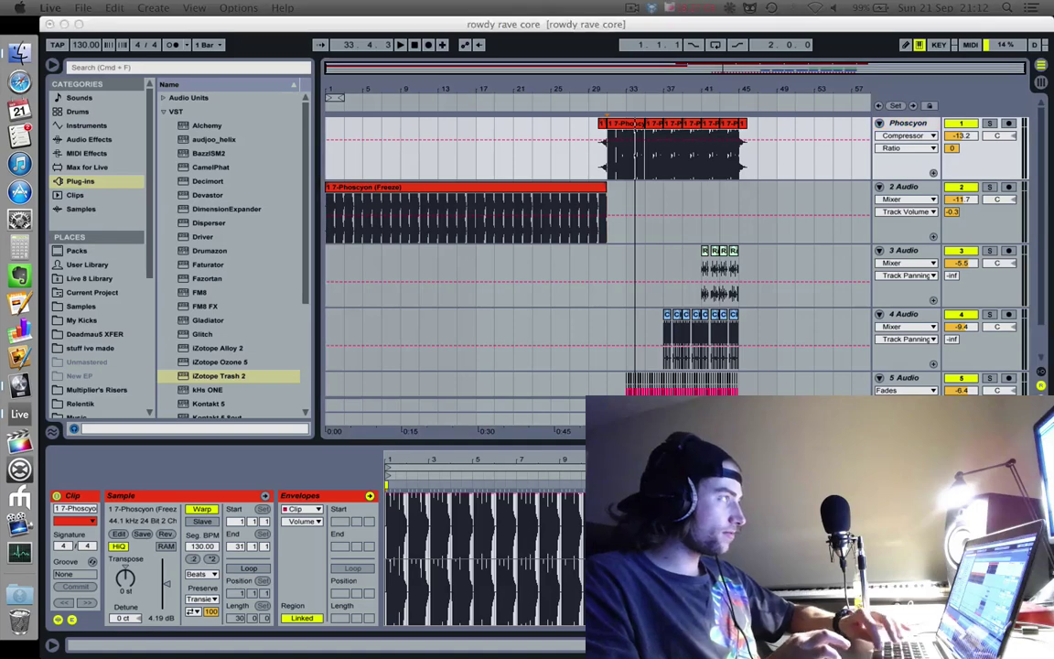
pyautogui.click(630, 174)
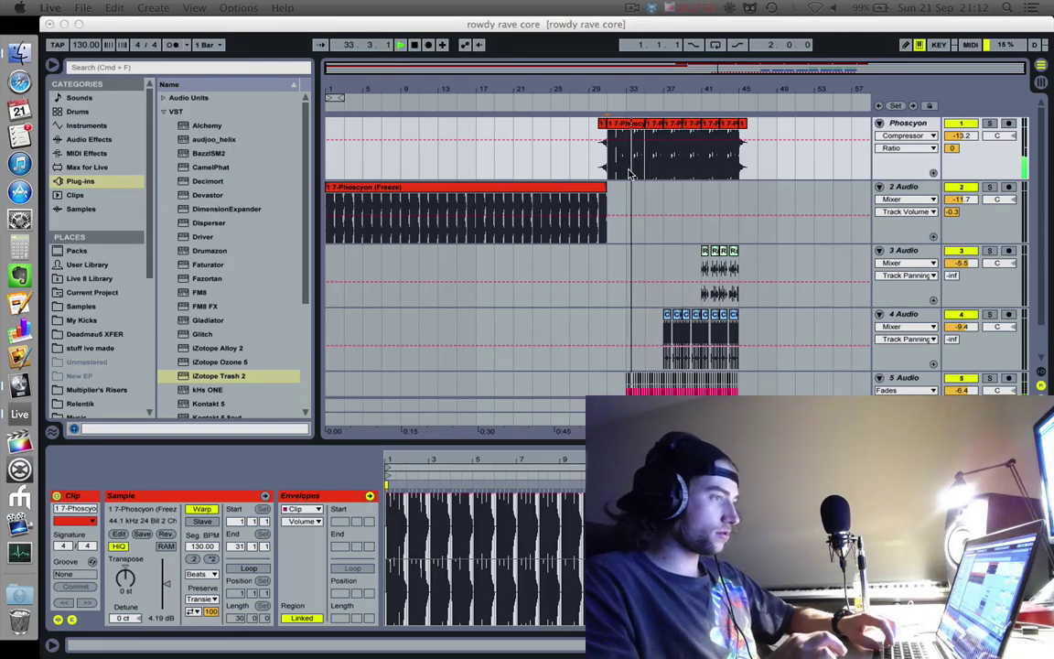
pyautogui.press('space')
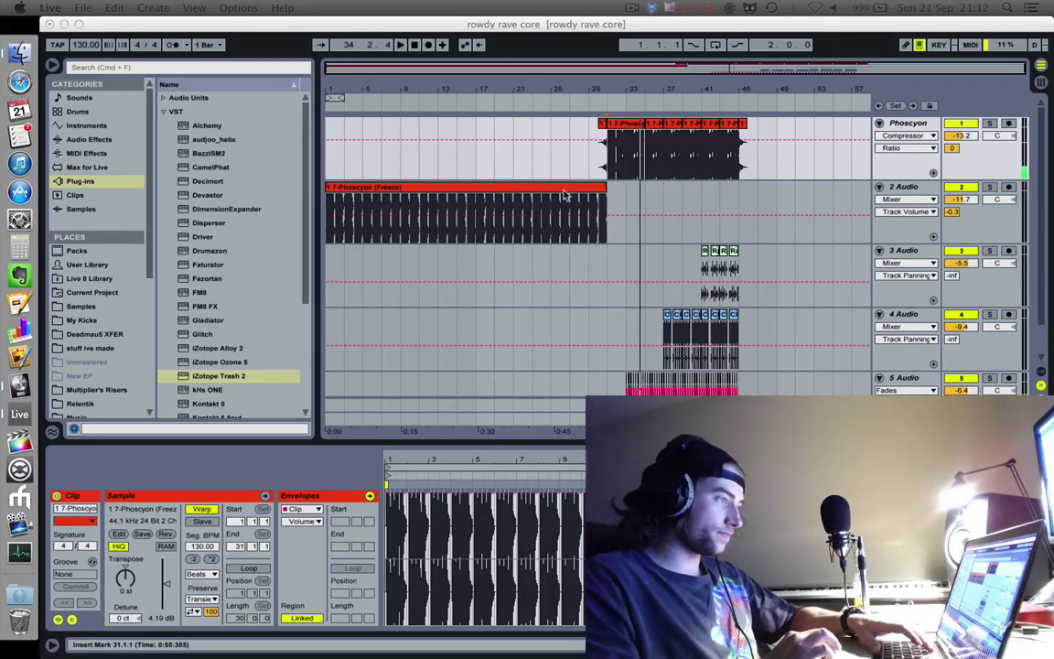
# Step: Replay the riff from bar 1, audition Texture and Tones warping again, and restore Beats as its warp mode
pyautogui.click(336, 192)
pyautogui.click(328, 203)
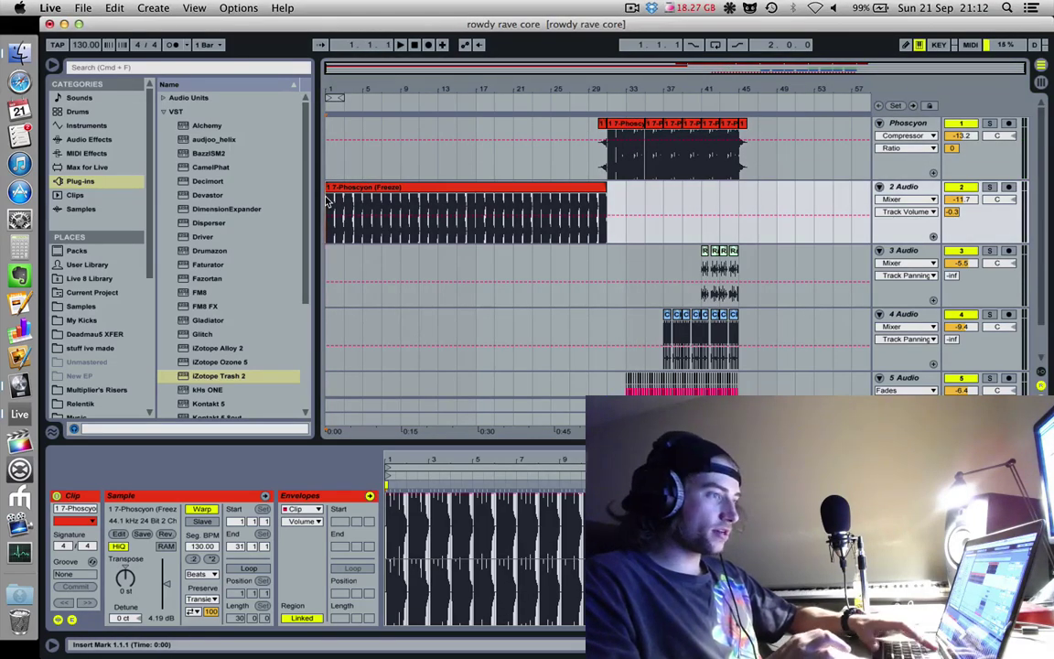
pyautogui.press('space')
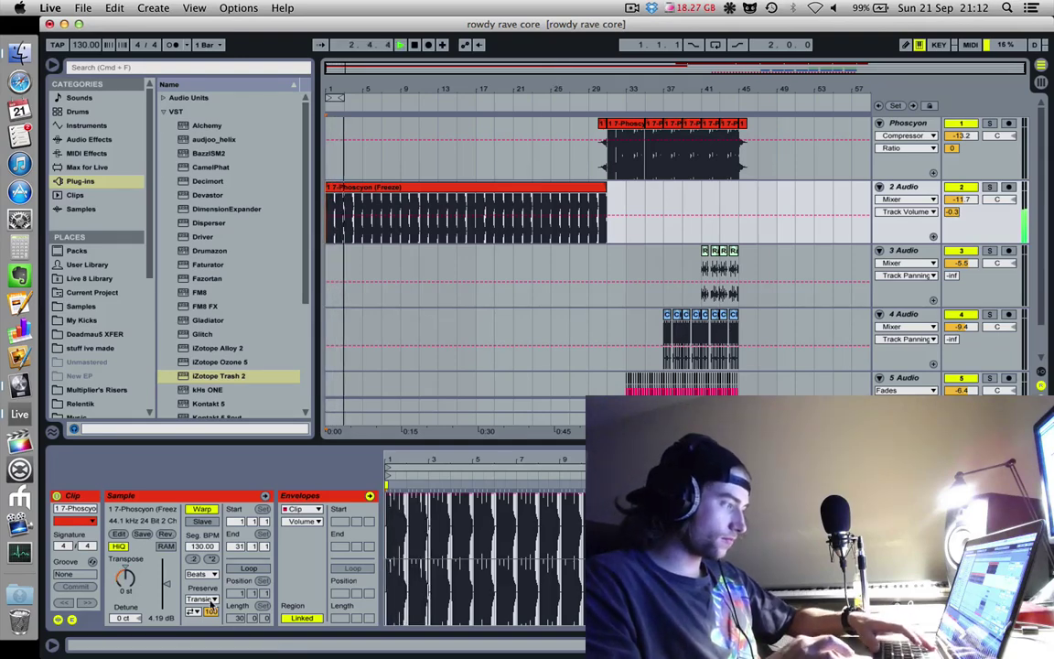
pyautogui.click(204, 574)
pyautogui.click(199, 607)
pyautogui.click(212, 577)
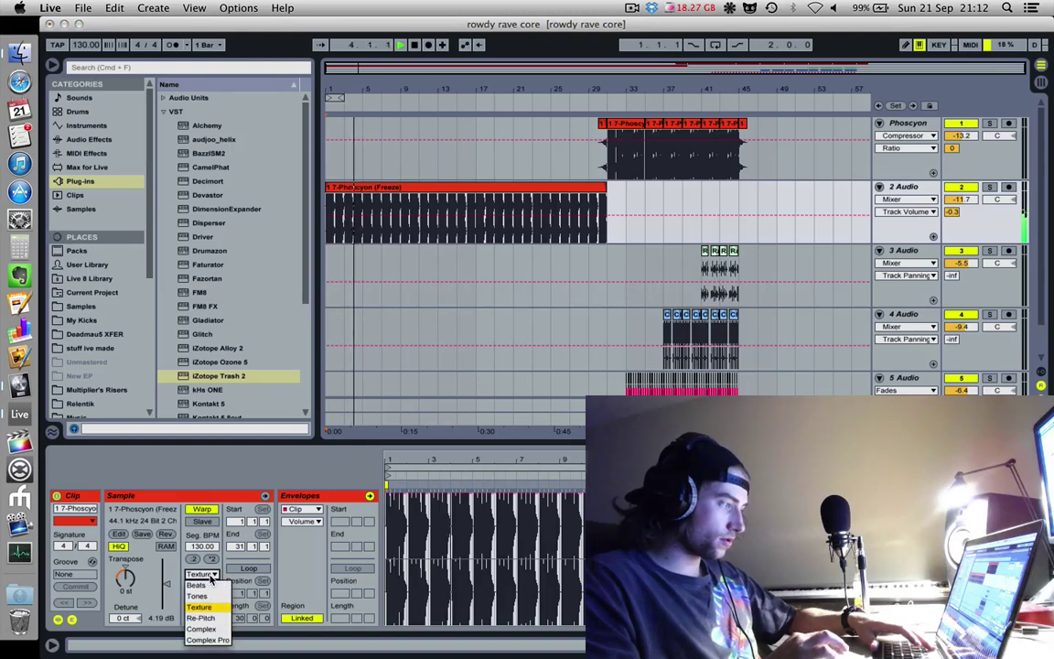
pyautogui.click(209, 598)
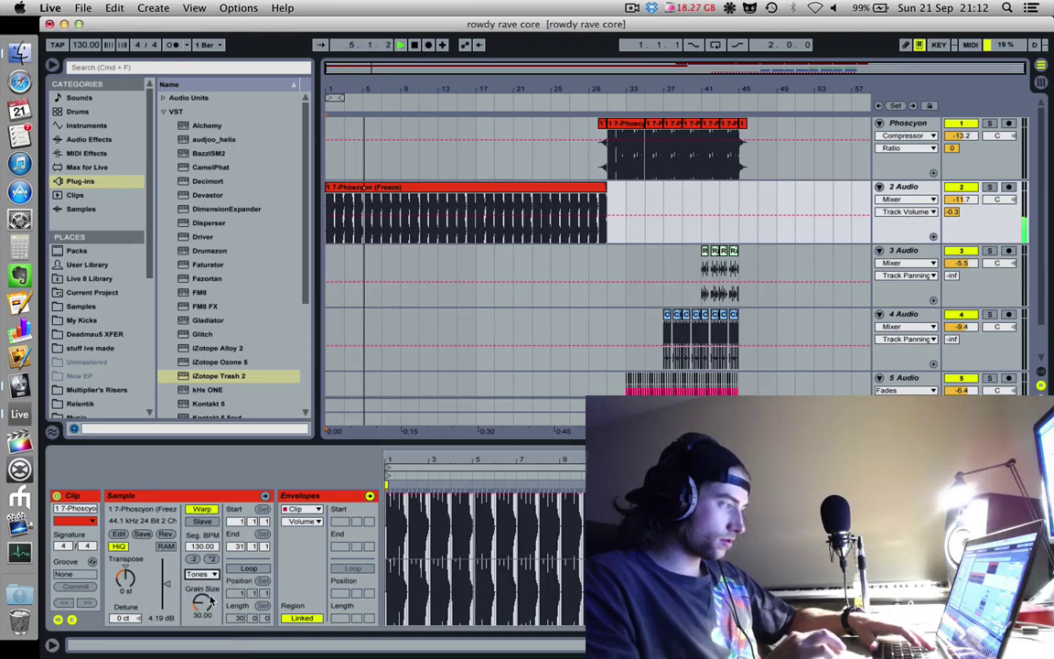
pyautogui.click(203, 574)
pyautogui.click(210, 586)
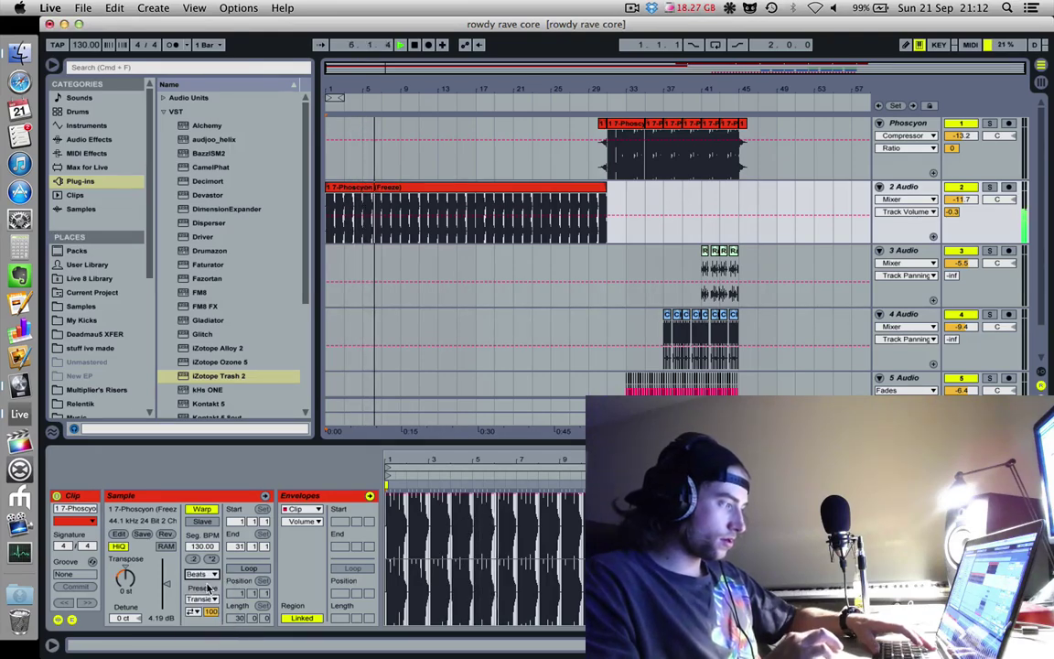
# Step: Move the clips following the riff on all tracks 18 bars later so the main Phoscyon section starts at bar 49
pyautogui.click(643, 213)
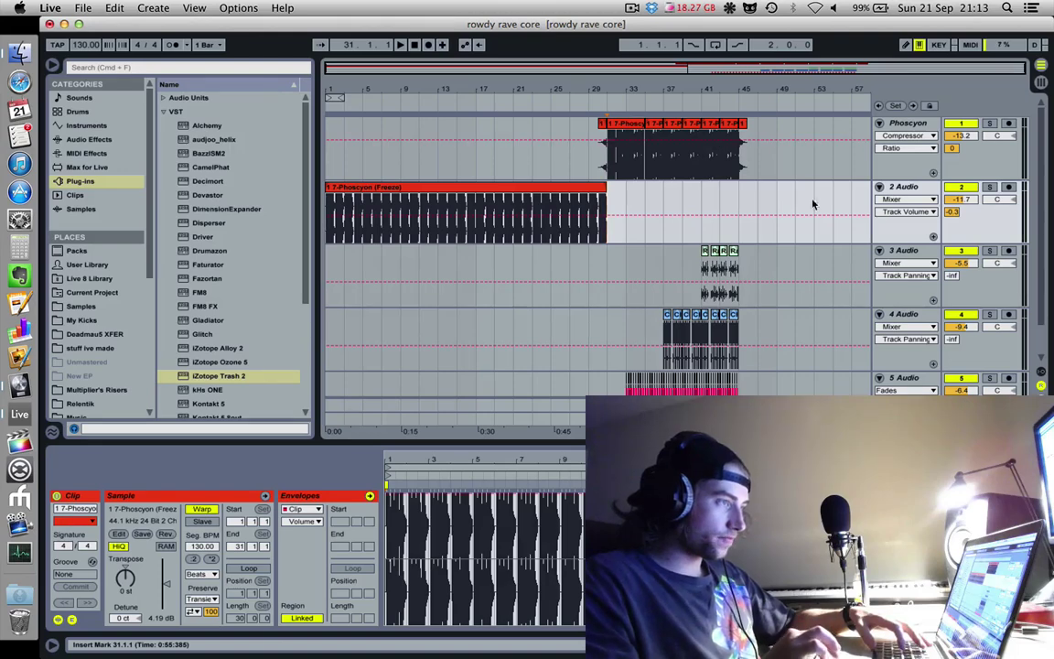
pyautogui.moveTo(815, 376); pyautogui.dragTo(779, 133)
pyautogui.moveTo(589, 125)
pyautogui.mouseDown()
pyautogui.moveTo(619, 135)
pyautogui.moveTo(610, 134)
pyautogui.moveTo(757, 132)
pyautogui.mouseUp()
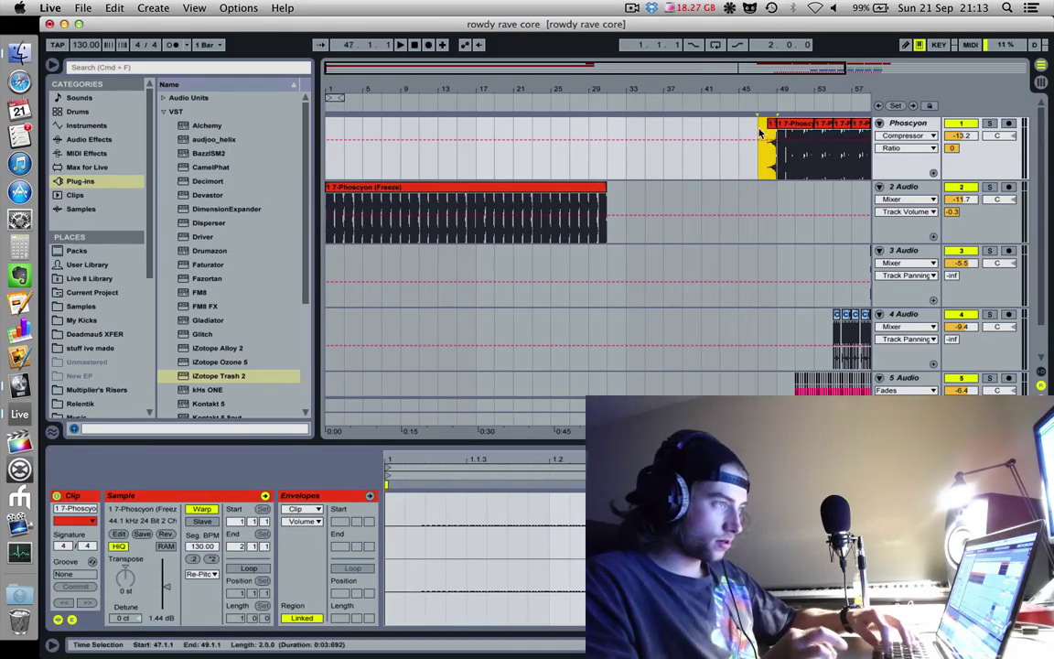
# Step: Show the riff clip's transposition envelope on the 2 Audio track and clear its ramp
pyautogui.moveTo(782, 87); pyautogui.dragTo(782, 128)
pyautogui.press('-')
pyautogui.press('-')
pyautogui.press('-')
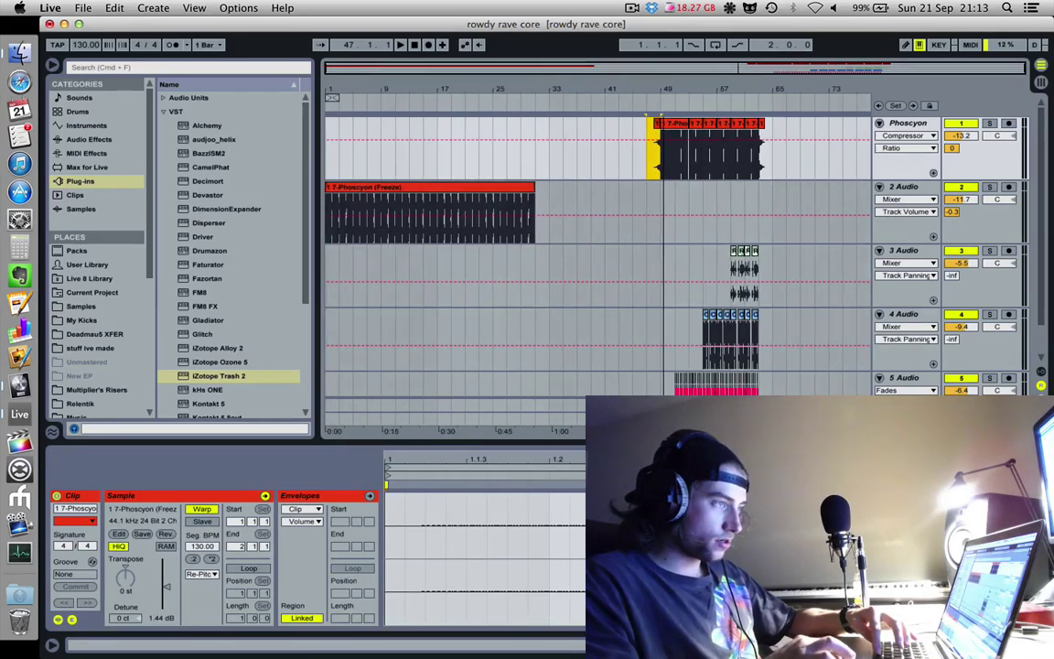
pyautogui.click(530, 188)
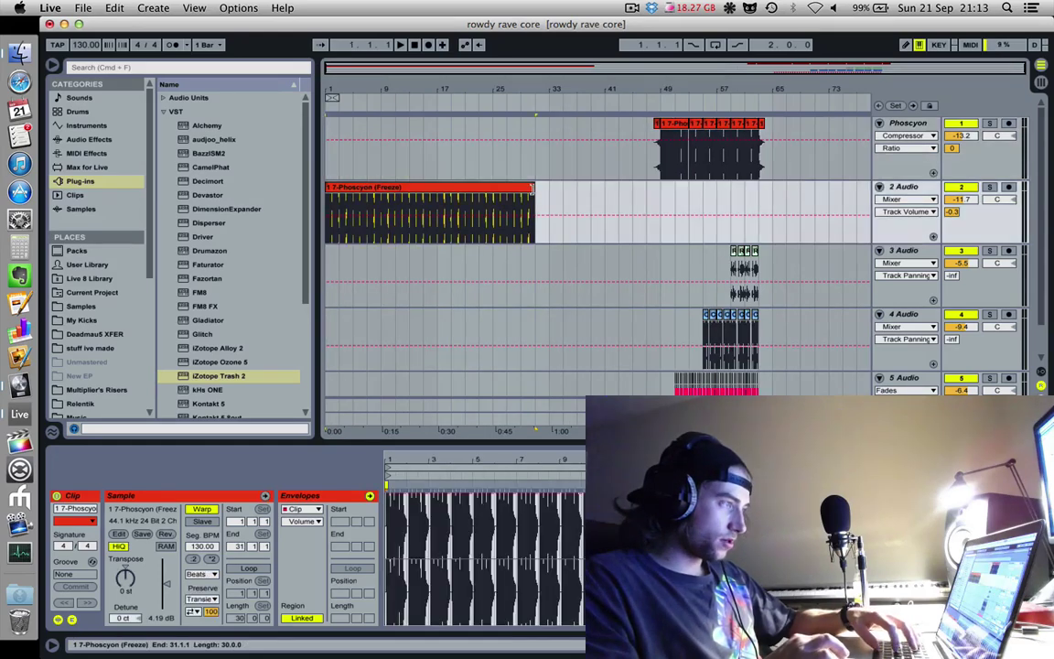
pyautogui.click(599, 196)
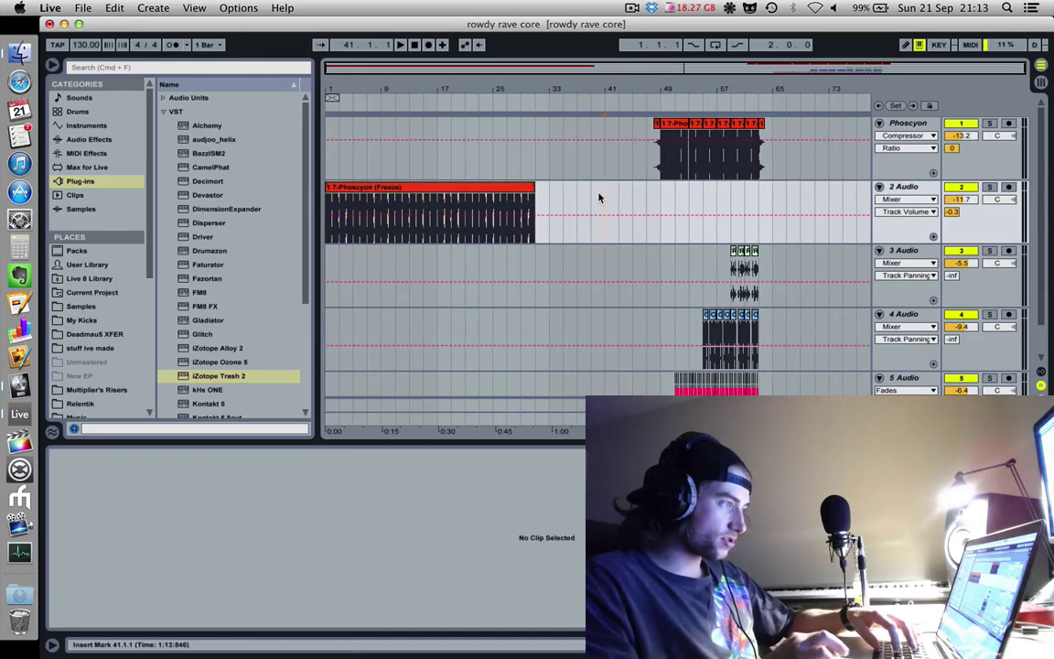
pyautogui.click(494, 219)
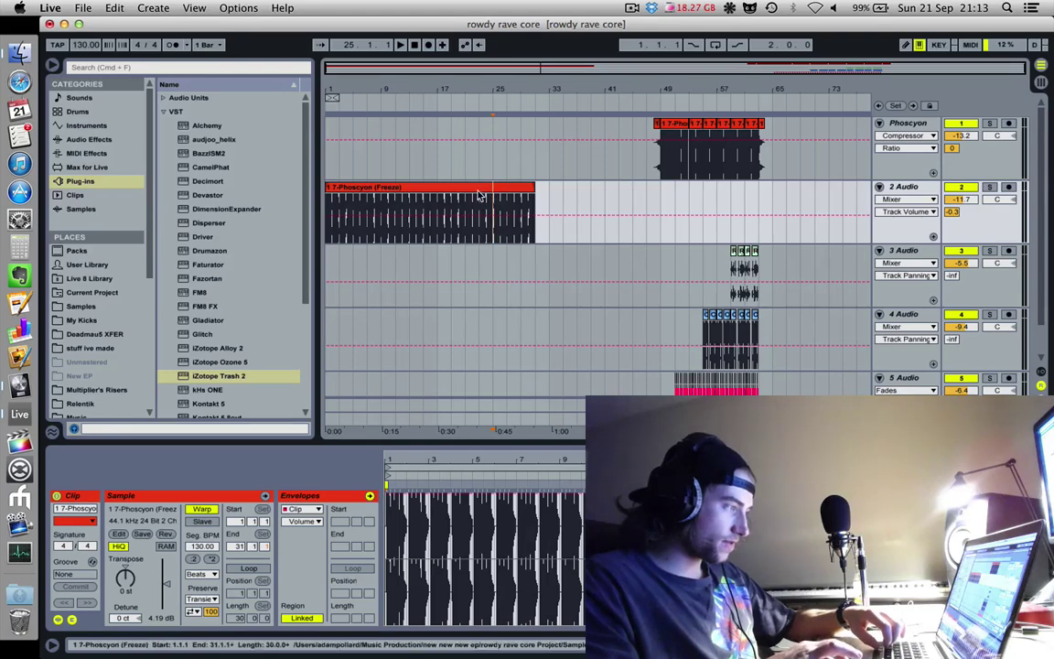
pyautogui.click(303, 520)
pyautogui.click(303, 543)
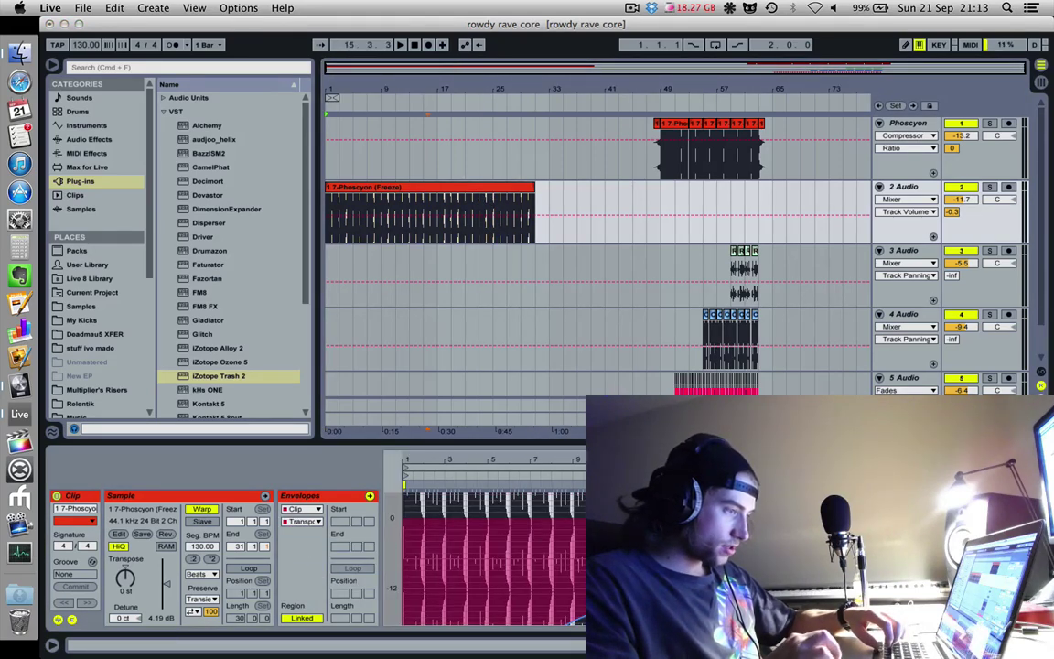
pyautogui.click(579, 620)
# Step: Duplicate bars 1 to 17 of the riff clip twice so the riff runs up to bar 49
pyautogui.click(405, 211)
pyautogui.press('space')
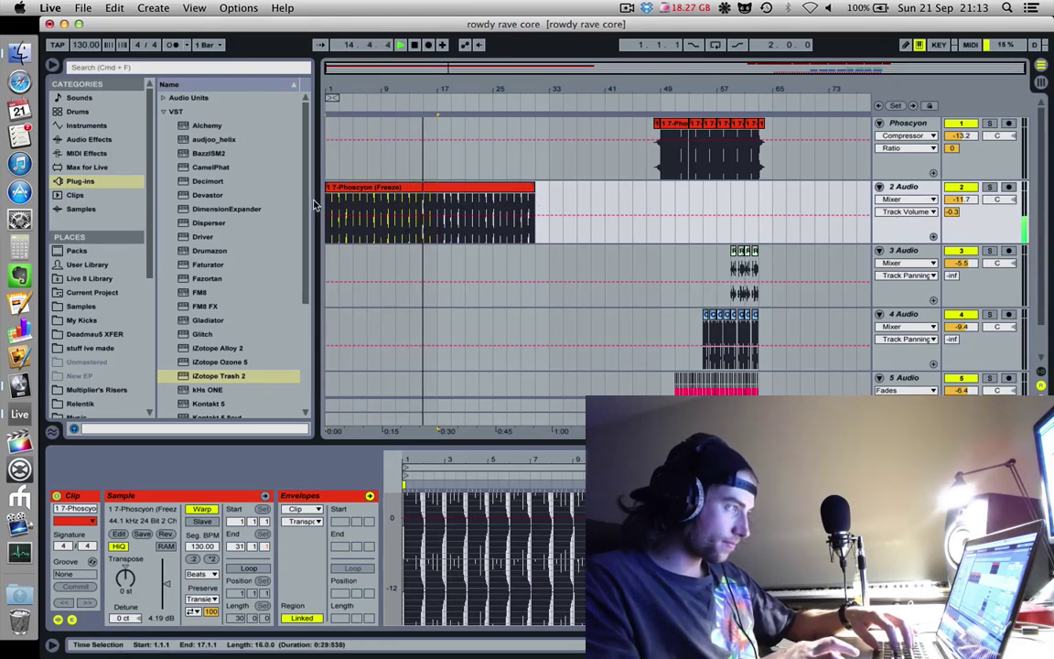
pyautogui.press('super+d')
pyautogui.press('super+d')
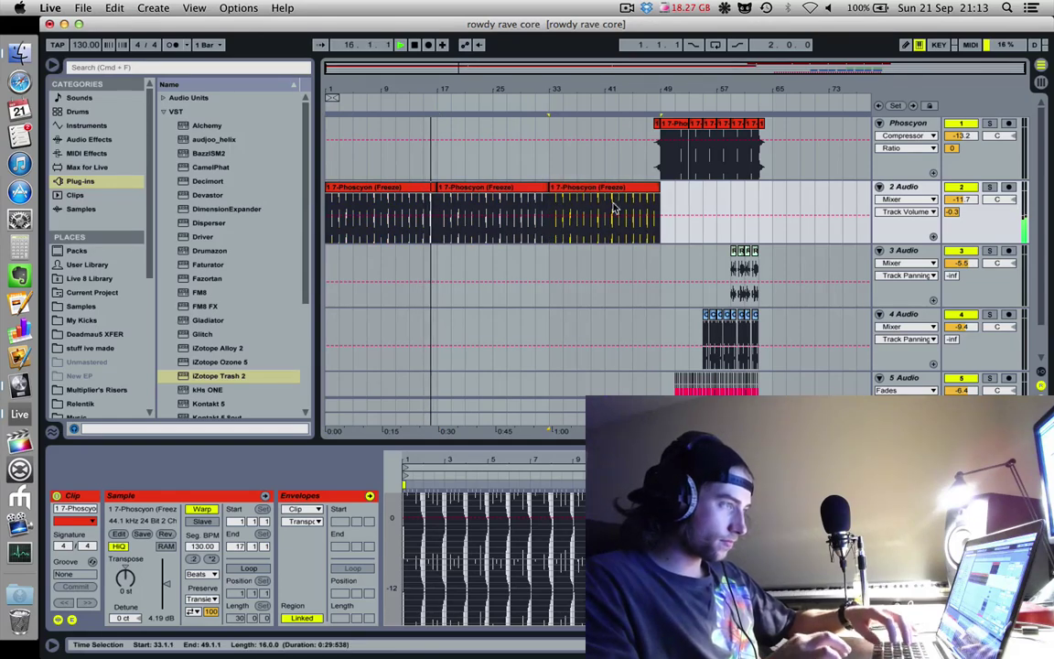
# Step: Shorten the last riff copy to end at bar 47, auditioning the transition into the Phoscyon clips
pyautogui.press('+')
pyautogui.press('+')
pyautogui.press('+')
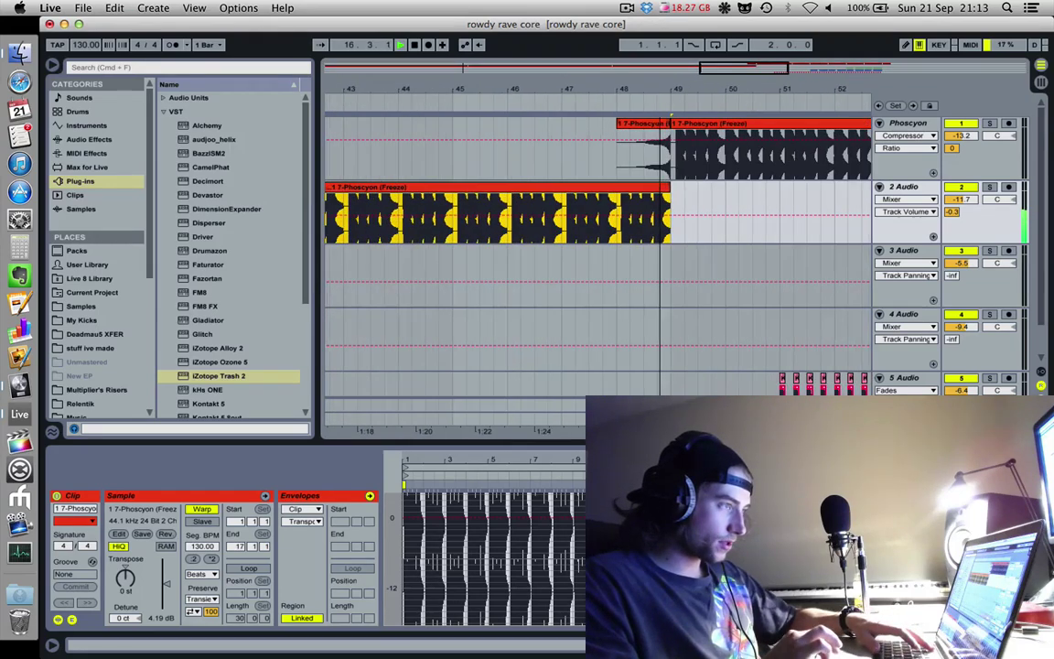
pyautogui.click(679, 198)
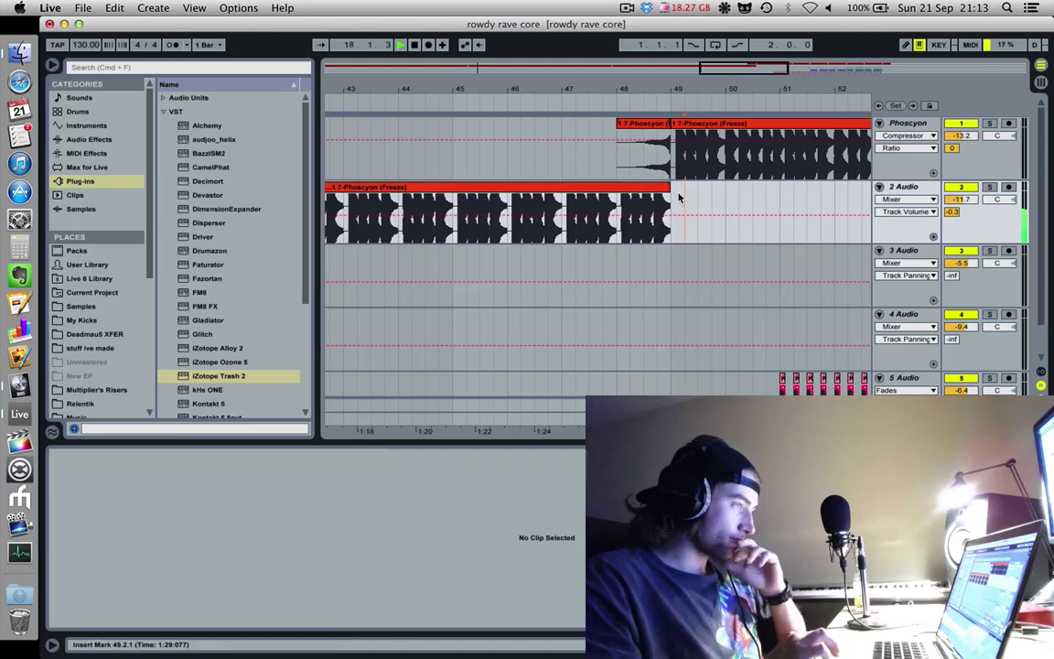
pyautogui.moveTo(671, 192); pyautogui.dragTo(616, 192)
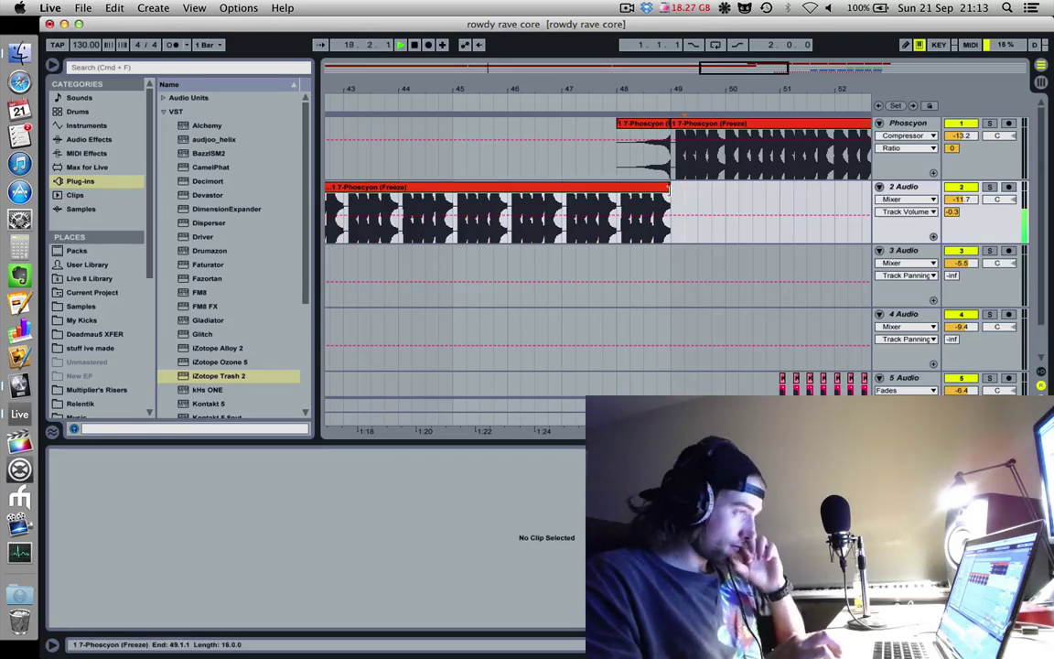
pyautogui.scroll(-5, 531, 212)
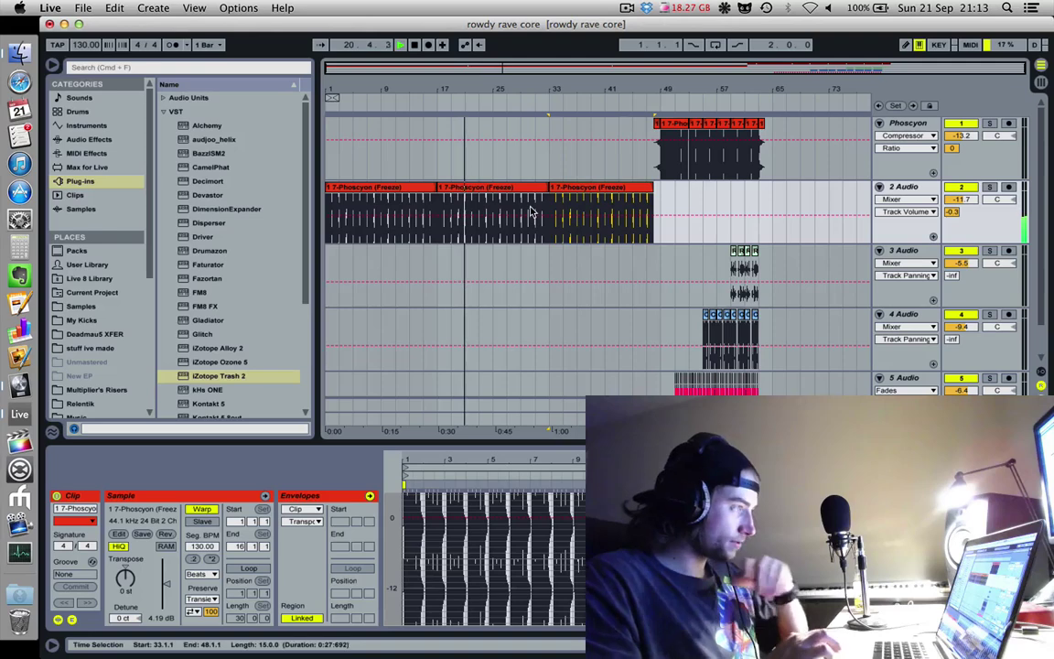
pyautogui.click(645, 199)
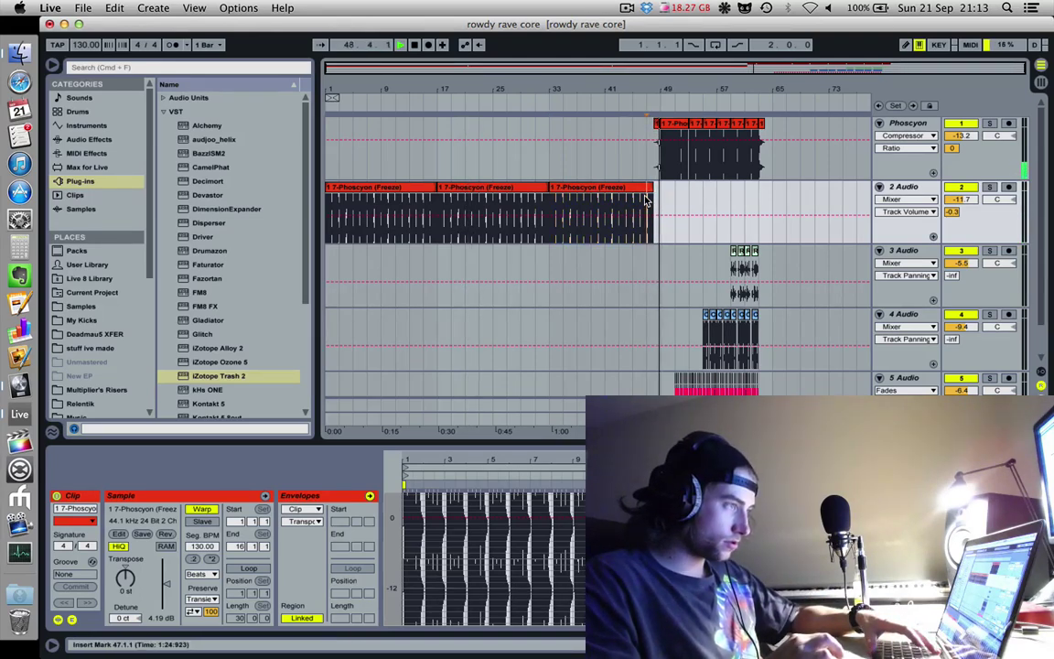
pyautogui.moveTo(652, 192); pyautogui.dragTo(643, 189)
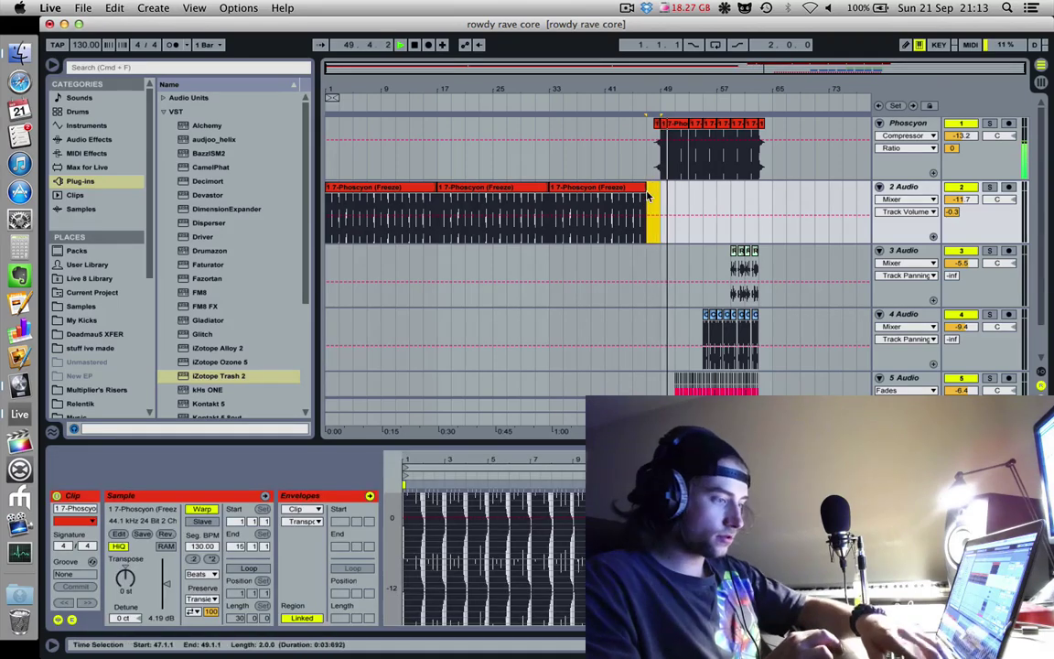
pyautogui.click(640, 188)
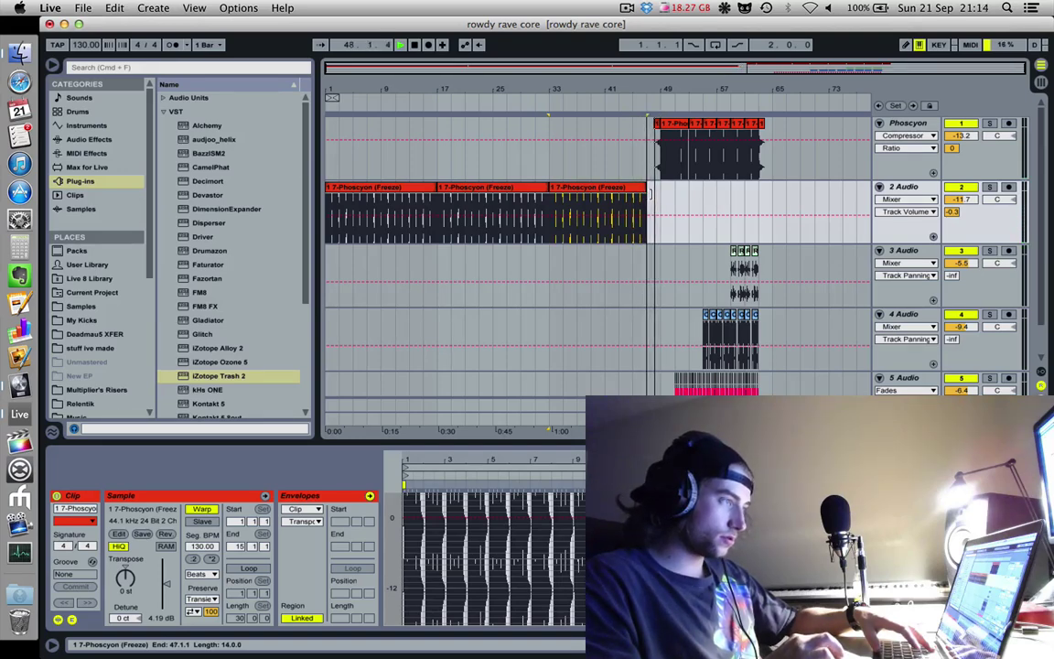
# Step: Try ending the last riff copy at bar 49 and bar 45, and undo both length changes
pyautogui.moveTo(650, 192); pyautogui.dragTo(655, 193)
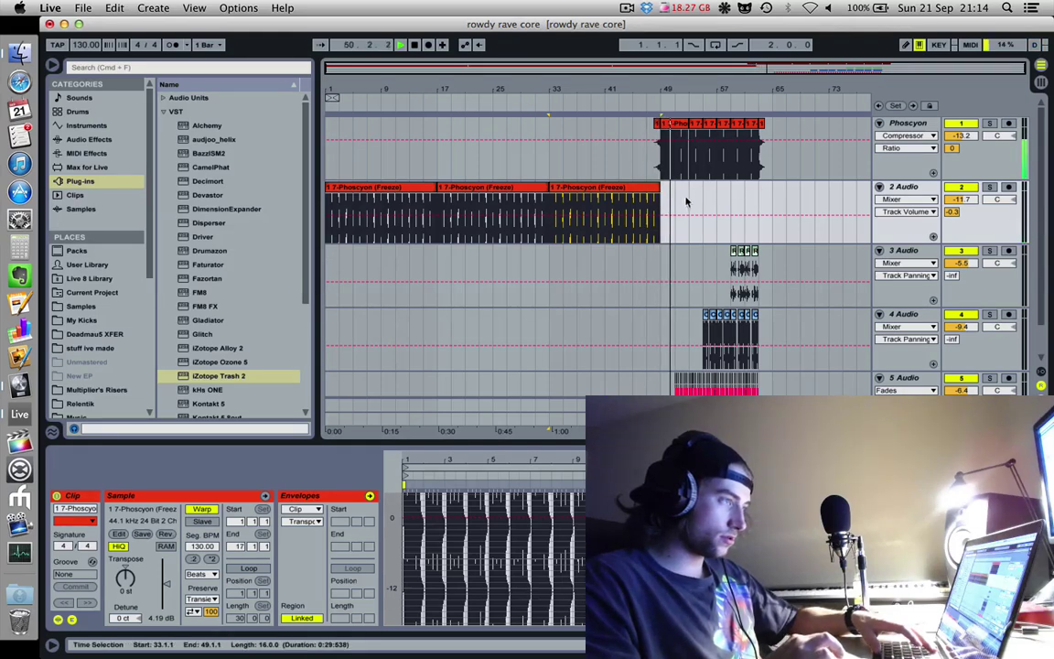
pyautogui.moveTo(658, 188); pyautogui.dragTo(638, 189)
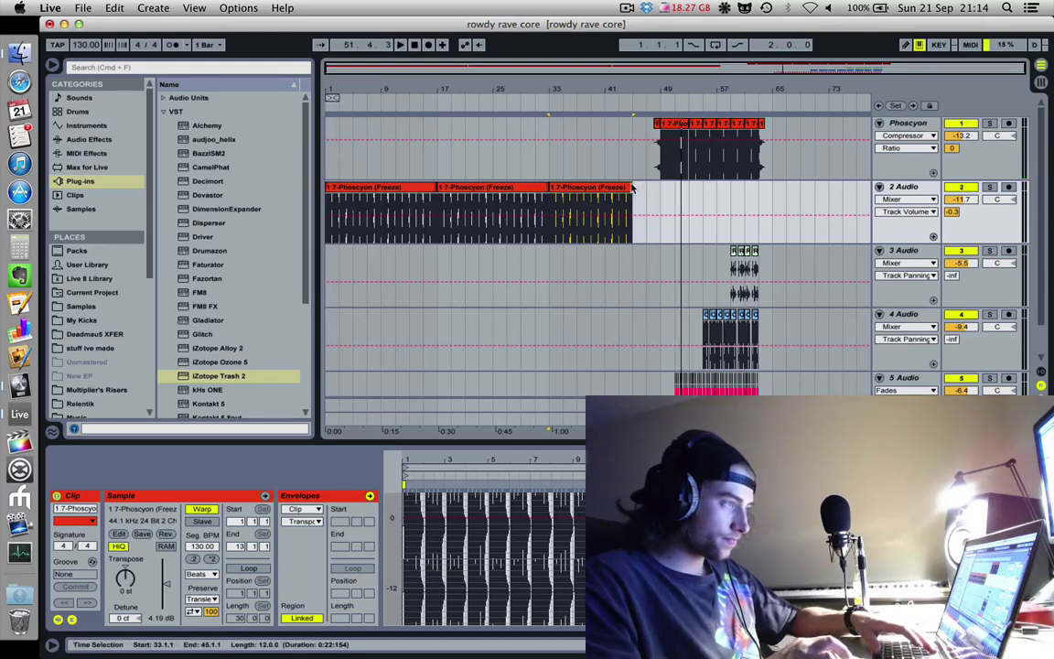
pyautogui.press('super+z')
# Step: Move the clips following the riff on all tracks 2 bars earlier so the main Phoscyon section starts at bar 47
pyautogui.moveTo(771, 348); pyautogui.dragTo(665, 144)
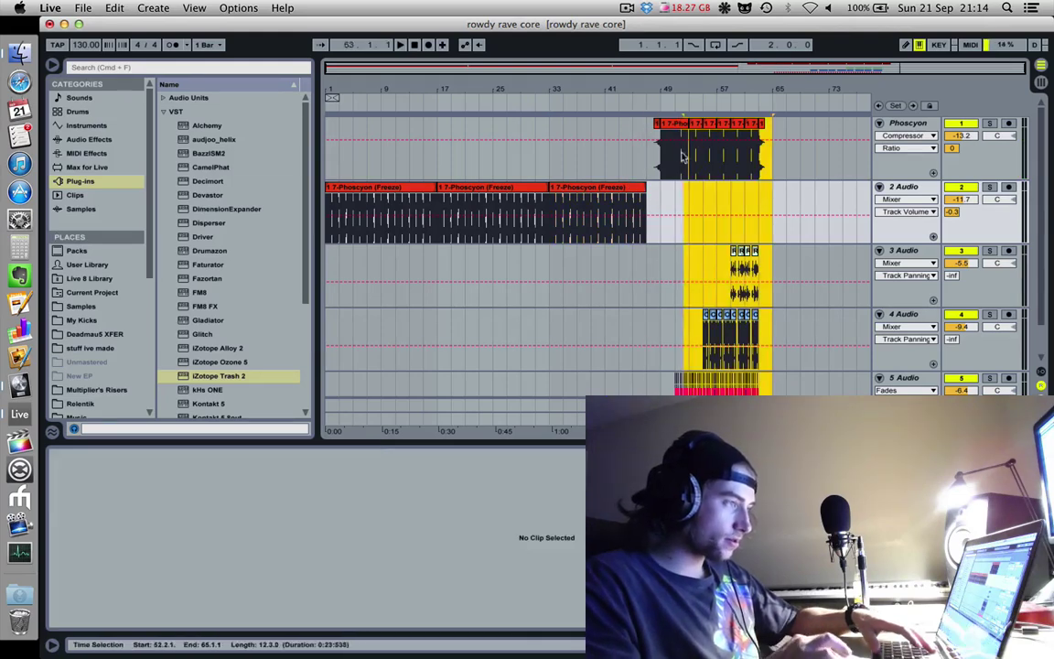
pyautogui.click(675, 128)
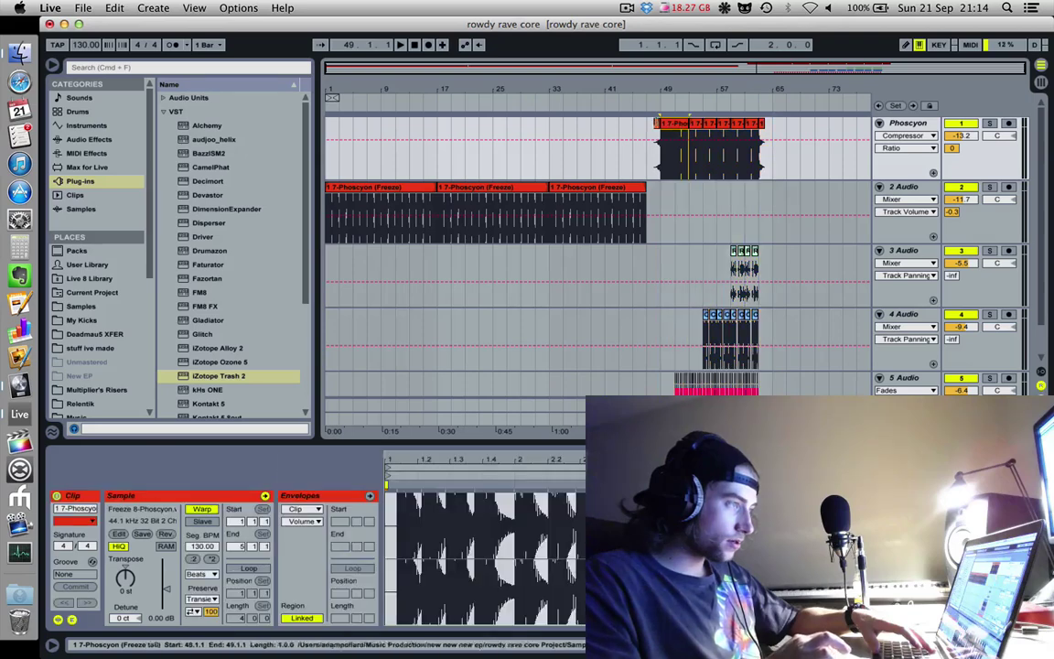
pyautogui.click(653, 134)
pyautogui.click(656, 137)
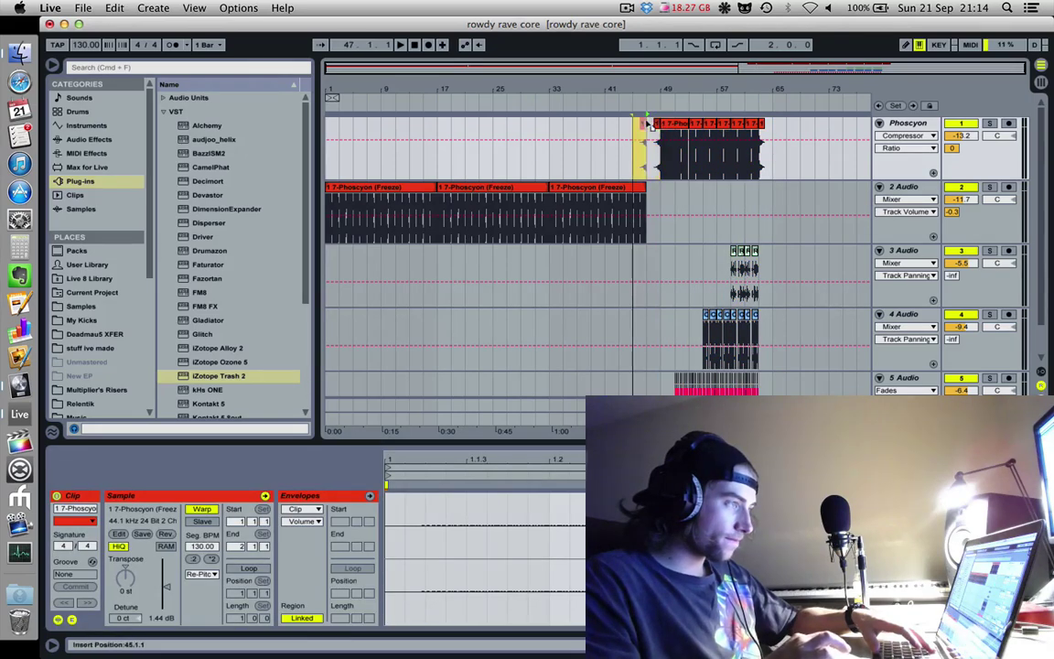
pyautogui.moveTo(662, 210); pyautogui.dragTo(744, 219)
pyautogui.moveTo(755, 261); pyautogui.dragTo(768, 300)
pyautogui.moveTo(682, 124); pyautogui.dragTo(668, 128)
# Step: Play the transition from the riff into the main Phoscyon section, starting at bar 46
pyautogui.click(658, 203)
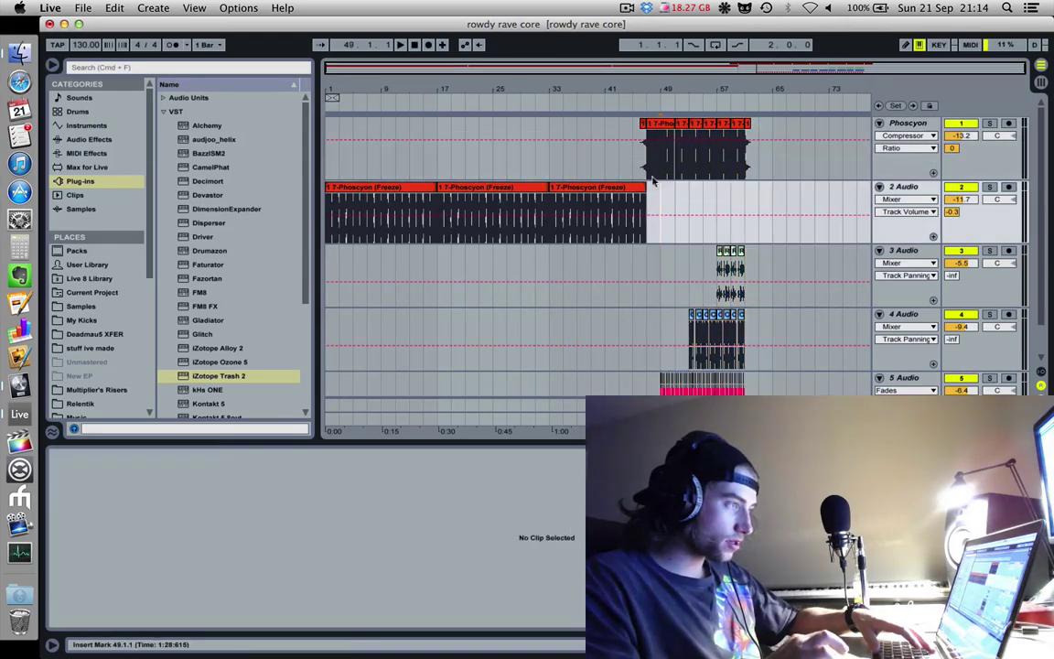
pyautogui.click(638, 163)
pyautogui.press('space')
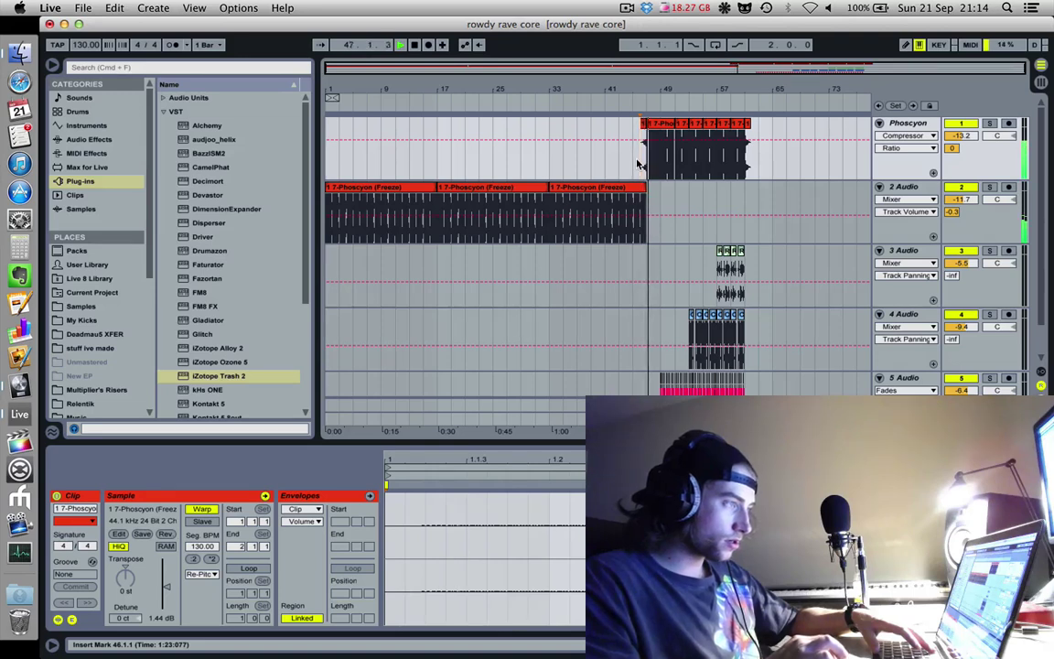
# Step: Consolidate the three riff clips on the 2 Audio track into one clip from bar 1 to bar 47
pyautogui.click(329, 170)
pyautogui.click(368, 200)
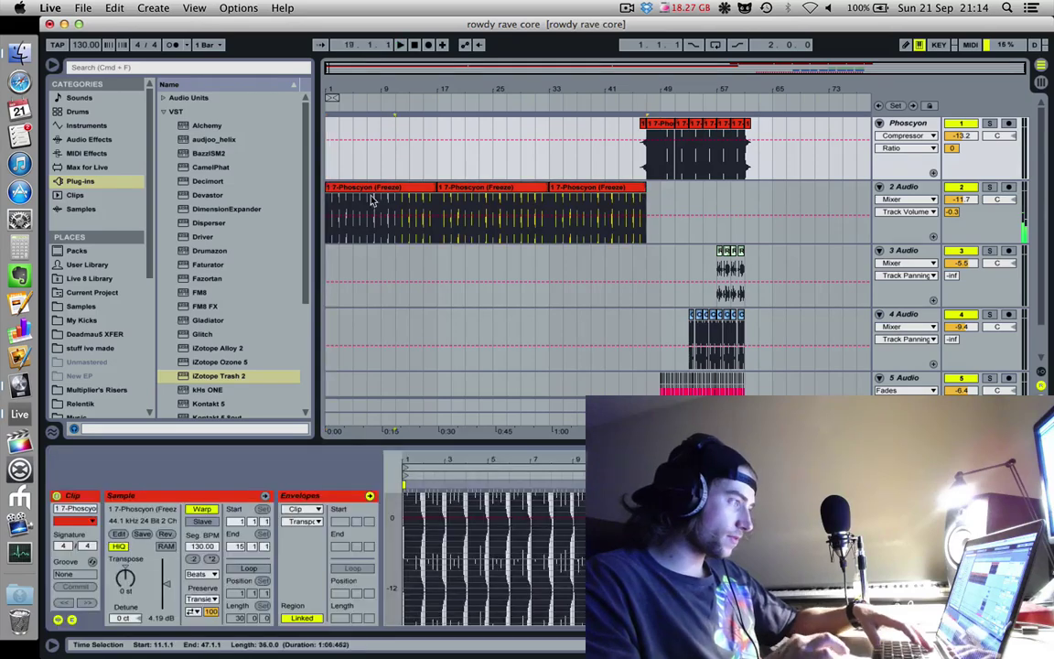
pyautogui.press('super+j')
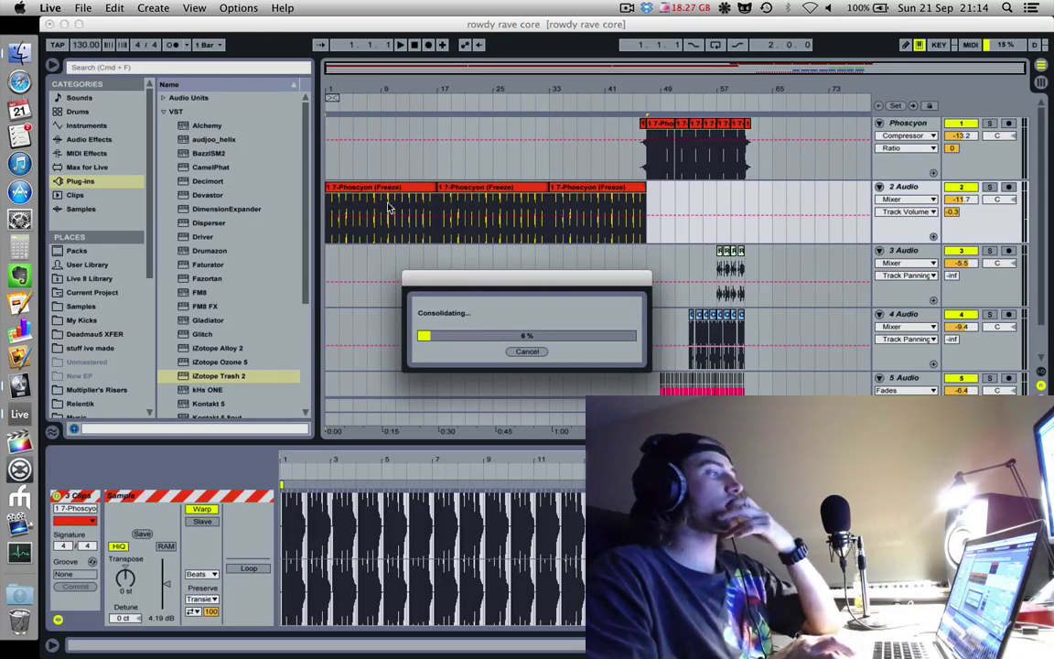
pyautogui.click(626, 8)
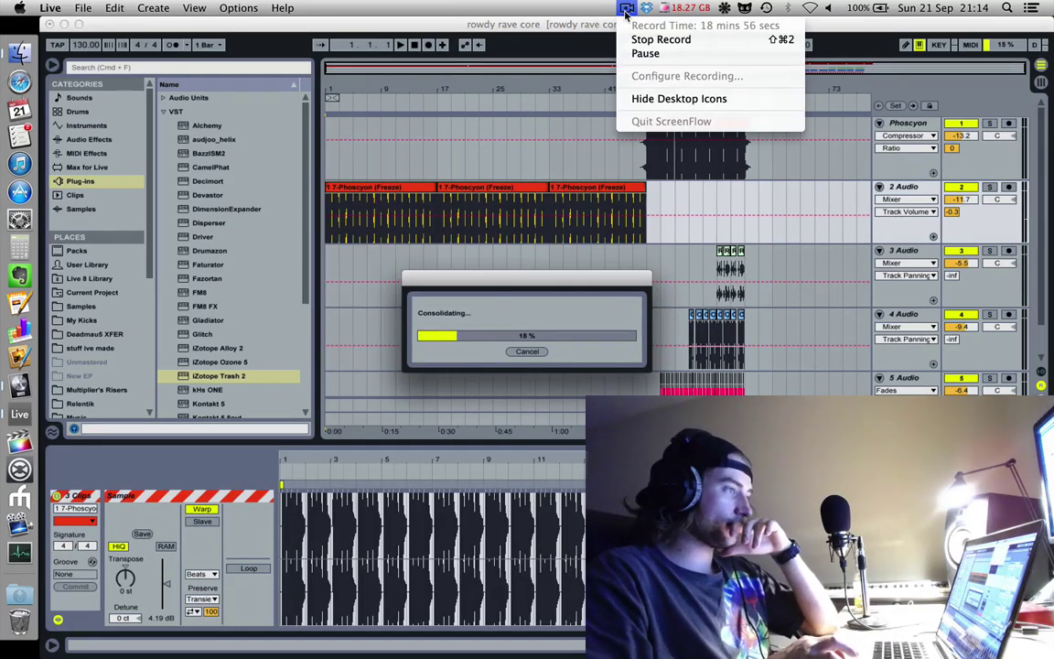
pyautogui.click(626, 9)
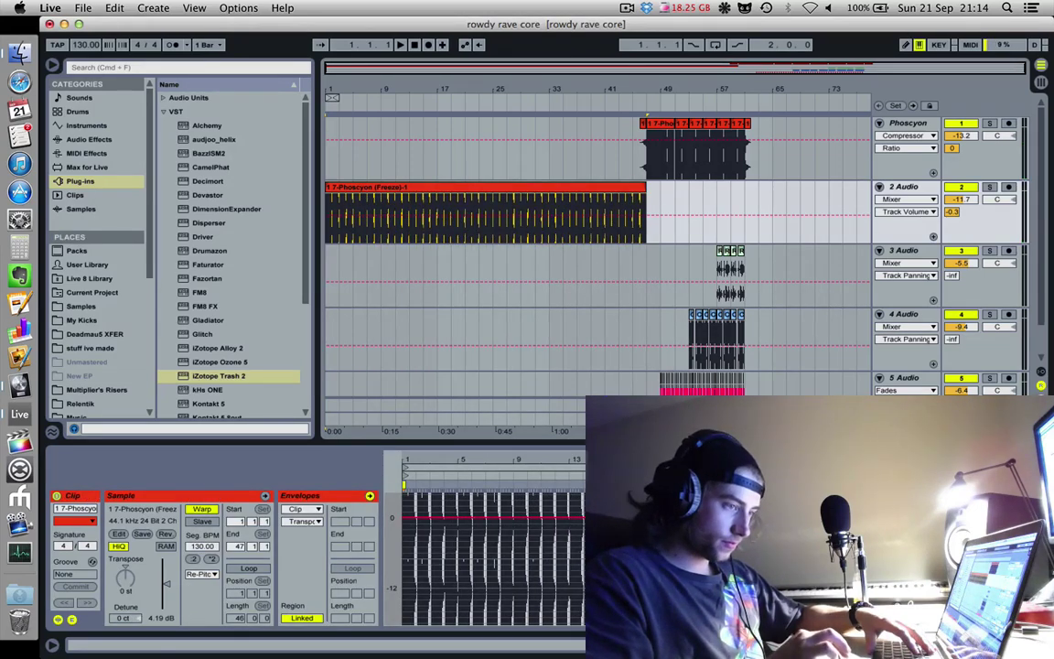
# Step: Draw a rising transposition ramp starting at -36 on the consolidated riff clip and play it from bar 1
pyautogui.moveTo(571, 546); pyautogui.dragTo(422, 563)
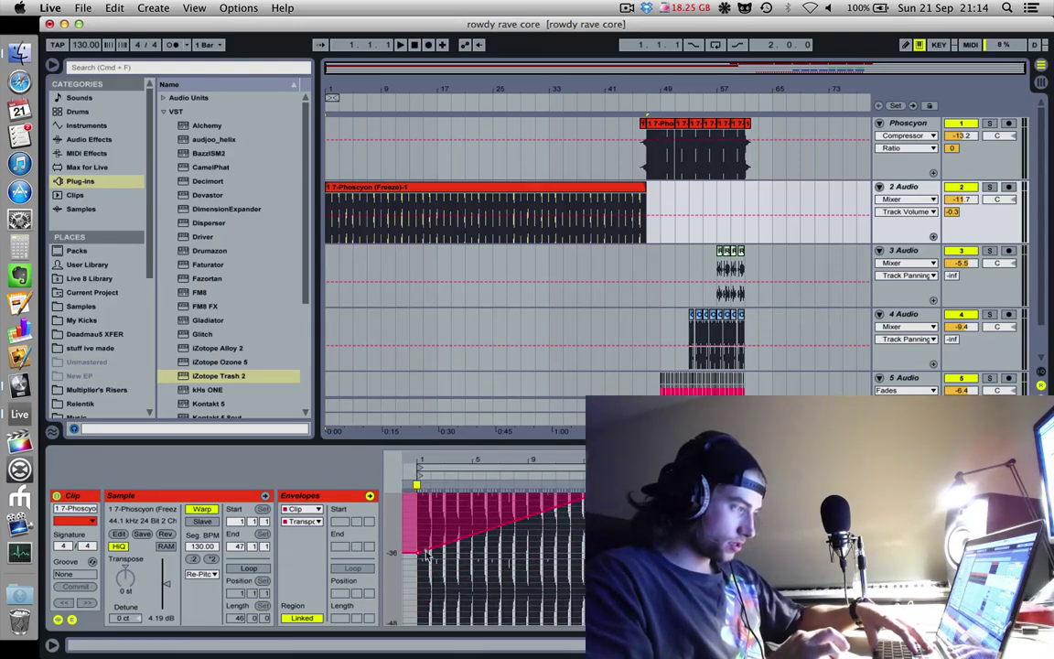
pyautogui.press('super+z')
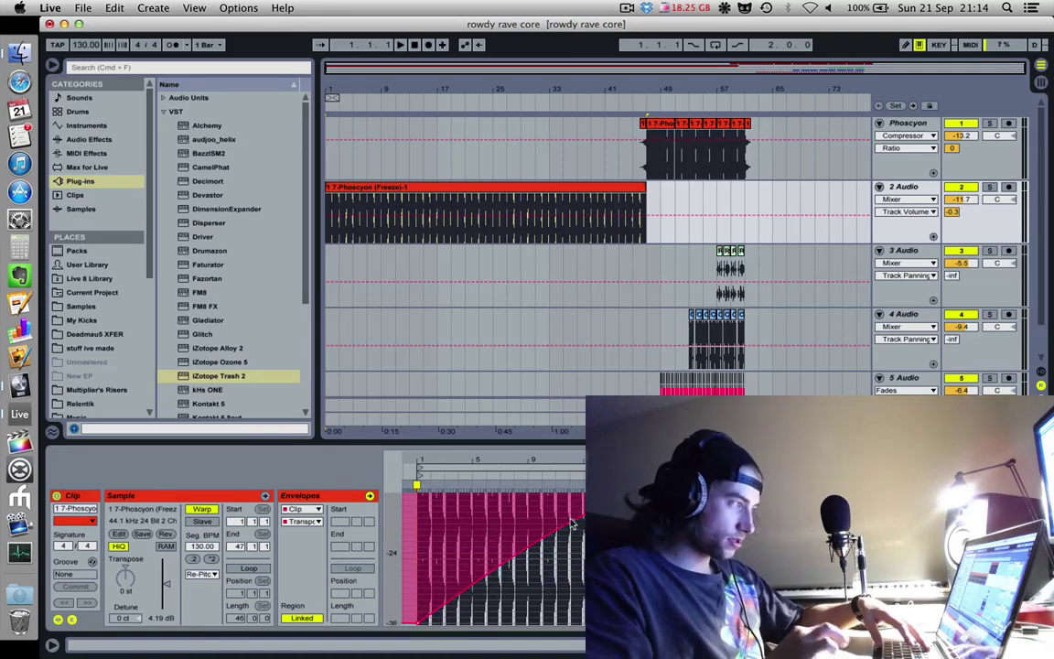
pyautogui.press('space')
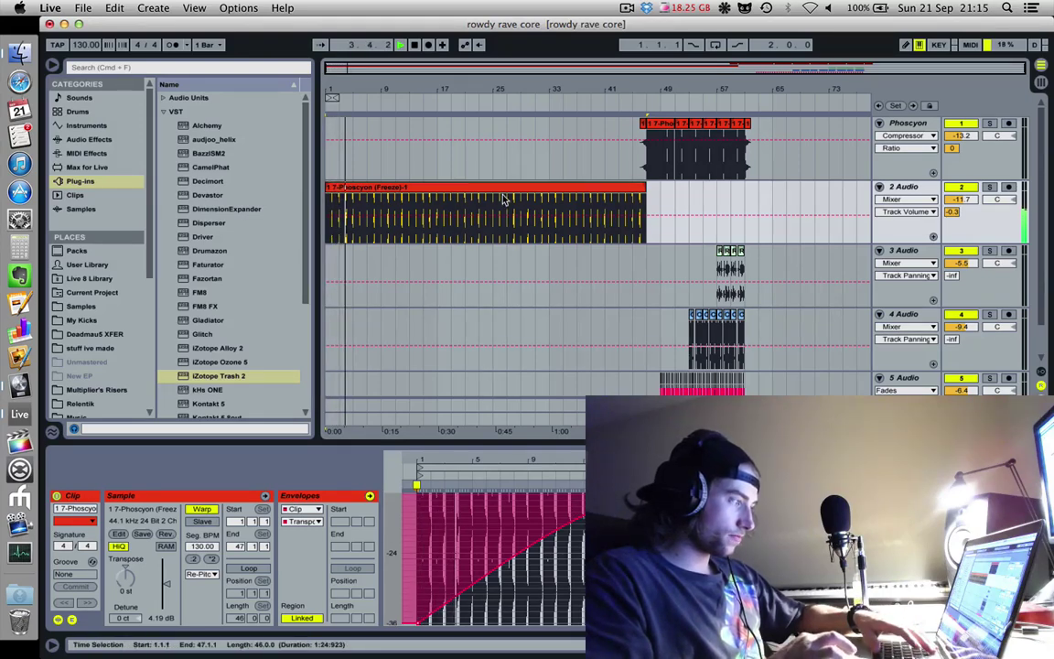
# Step: Set the consolidated riff clip's warp mode to Beats and the 2 Audio track's volume to -12.6 dB
pyautogui.click(201, 574)
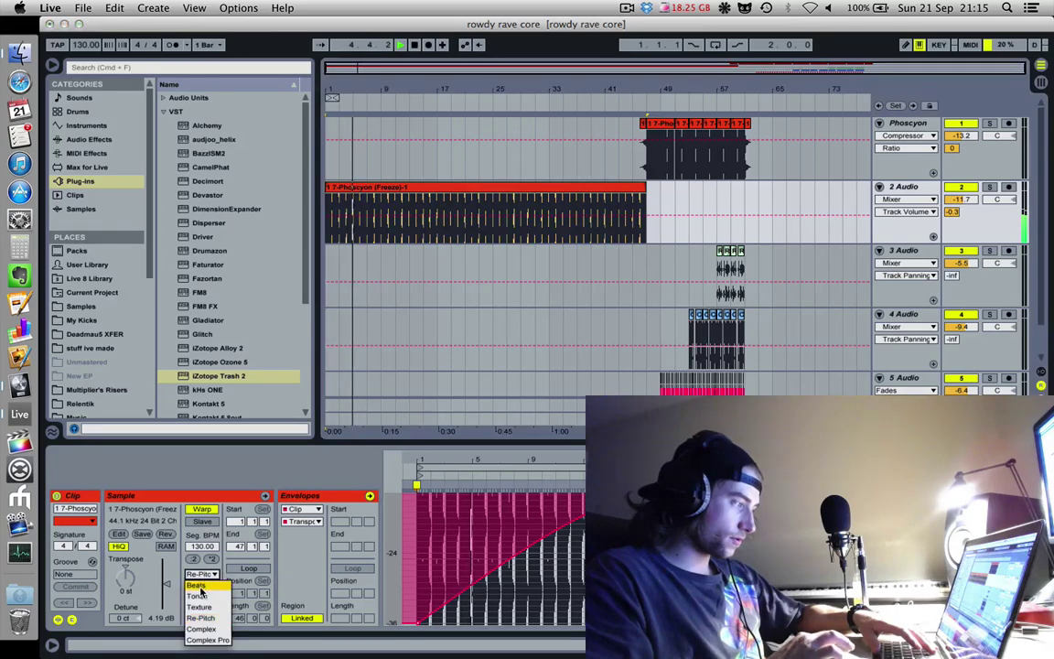
pyautogui.click(198, 586)
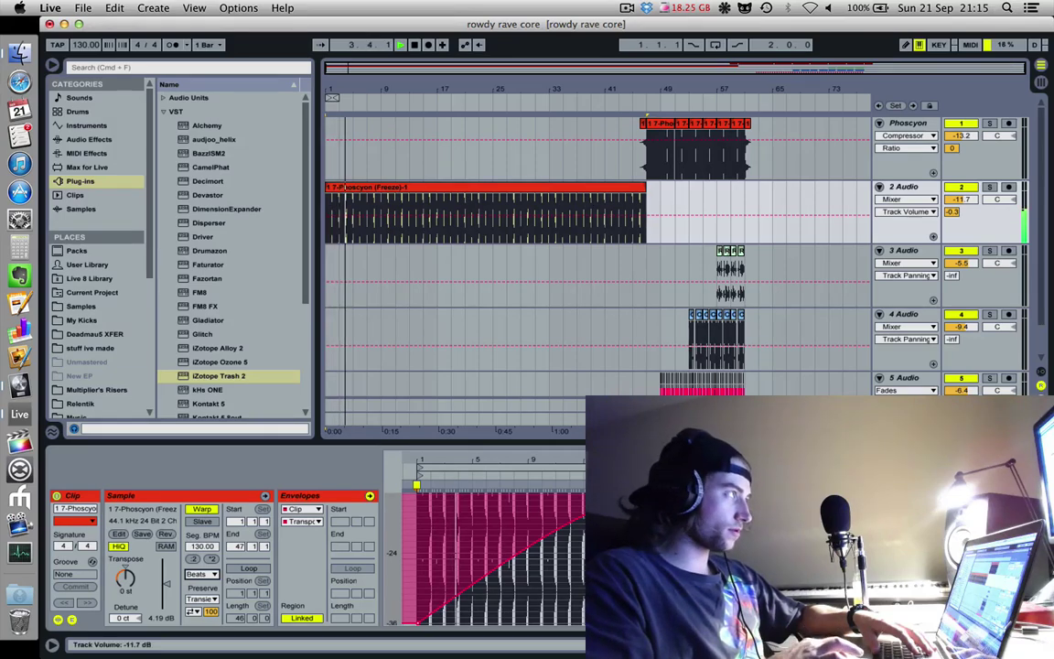
pyautogui.click(347, 188)
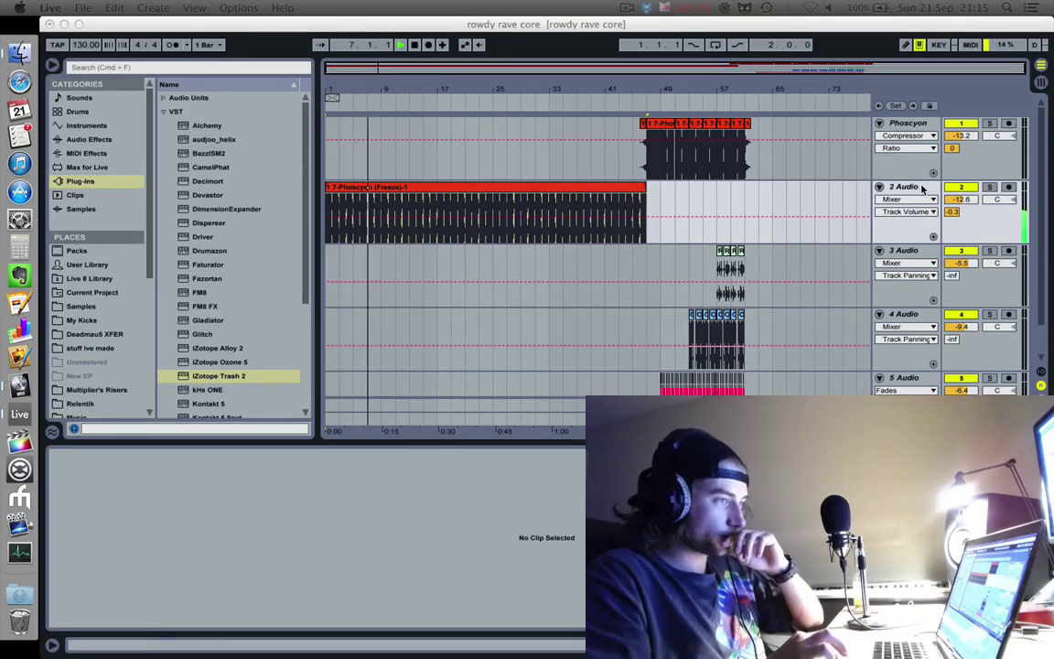
# Step: Add an EQ Eight to the 2 Audio track and play the consolidated riff from bar 1
pyautogui.click(923, 188)
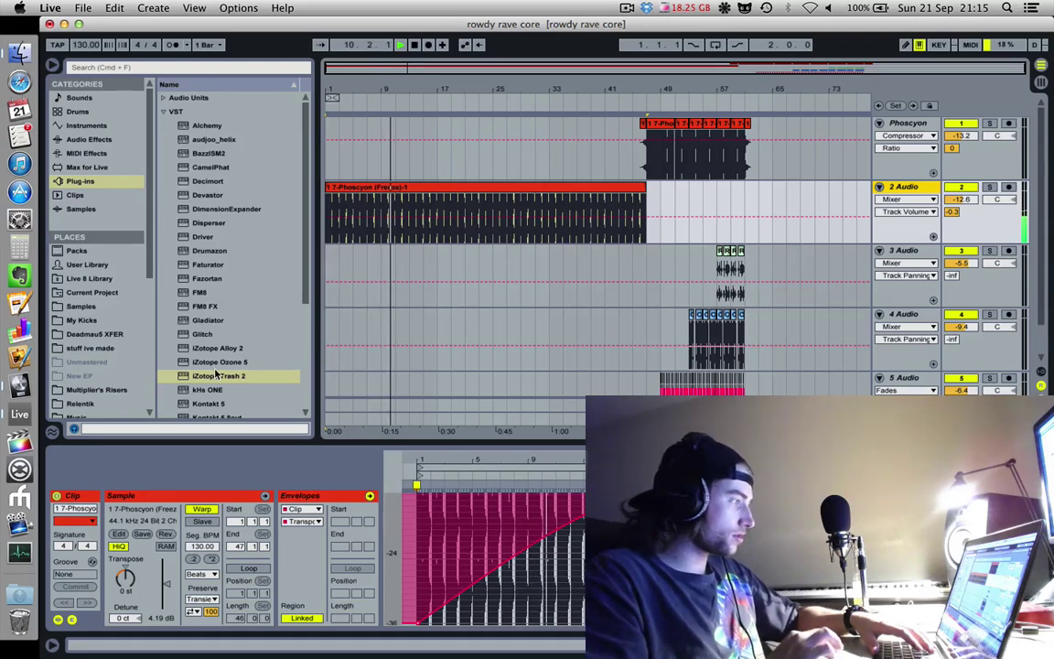
pyautogui.click(89, 140)
pyautogui.click(183, 236)
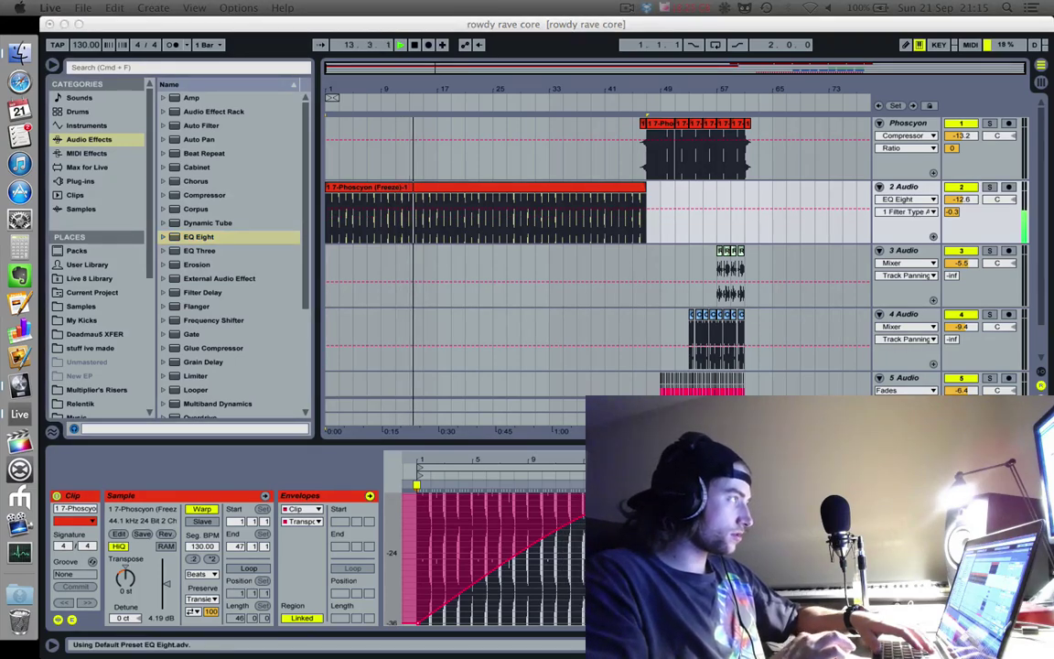
pyautogui.press('space')
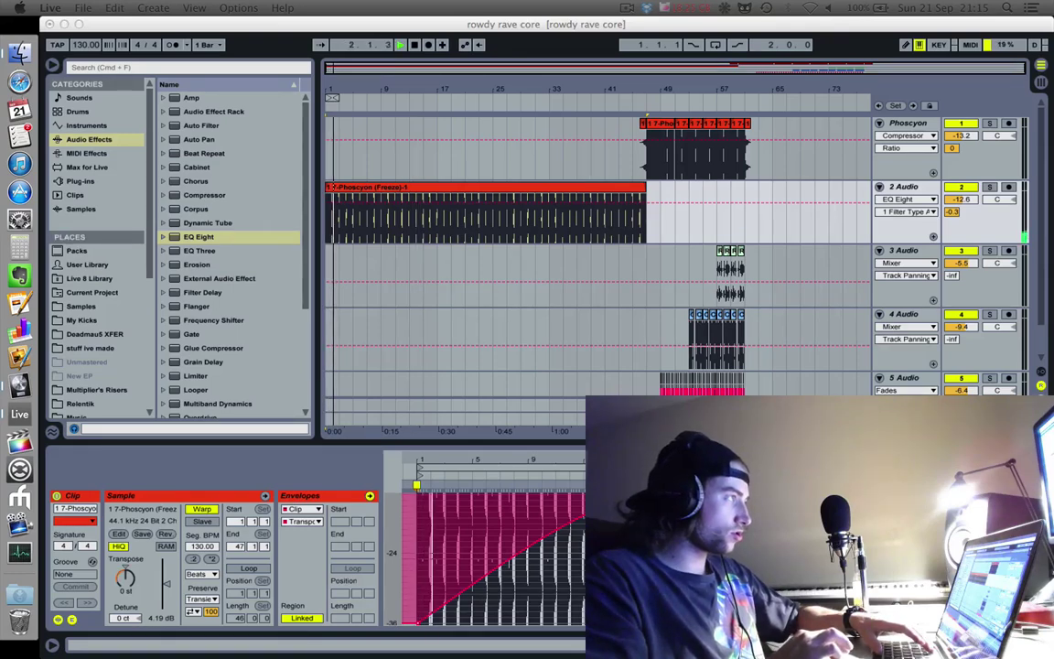
pyautogui.press('space')
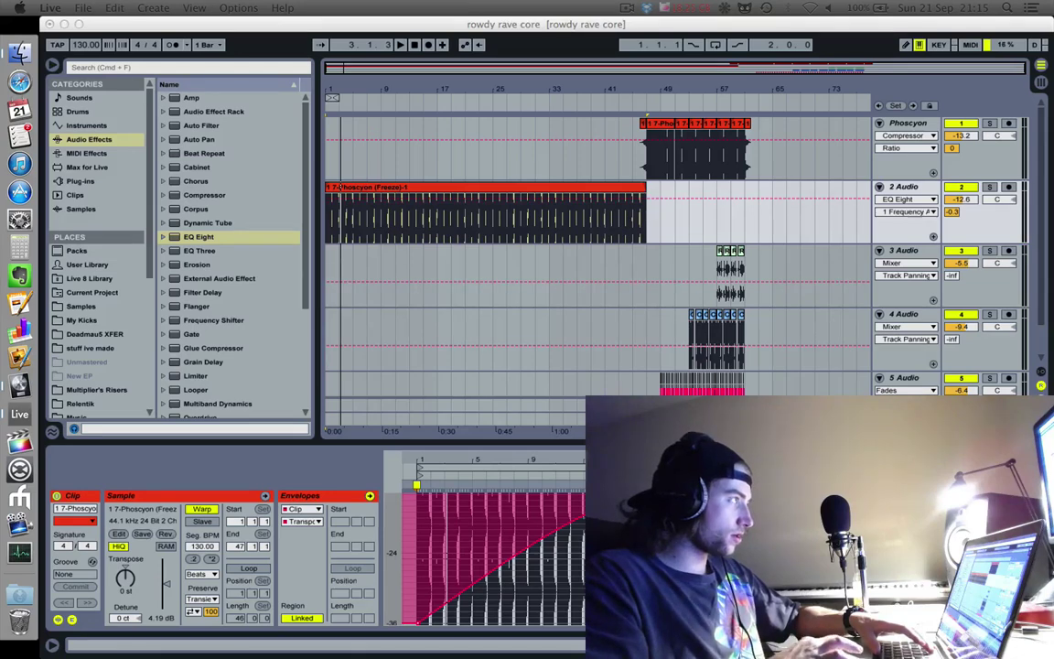
# Step: Draw a falling EQ Eight band 1 frequency ramp across the riff from bar 1 to bar 47, down to about 735 Hz, and play it
pyautogui.click(339, 187)
pyautogui.click(332, 203)
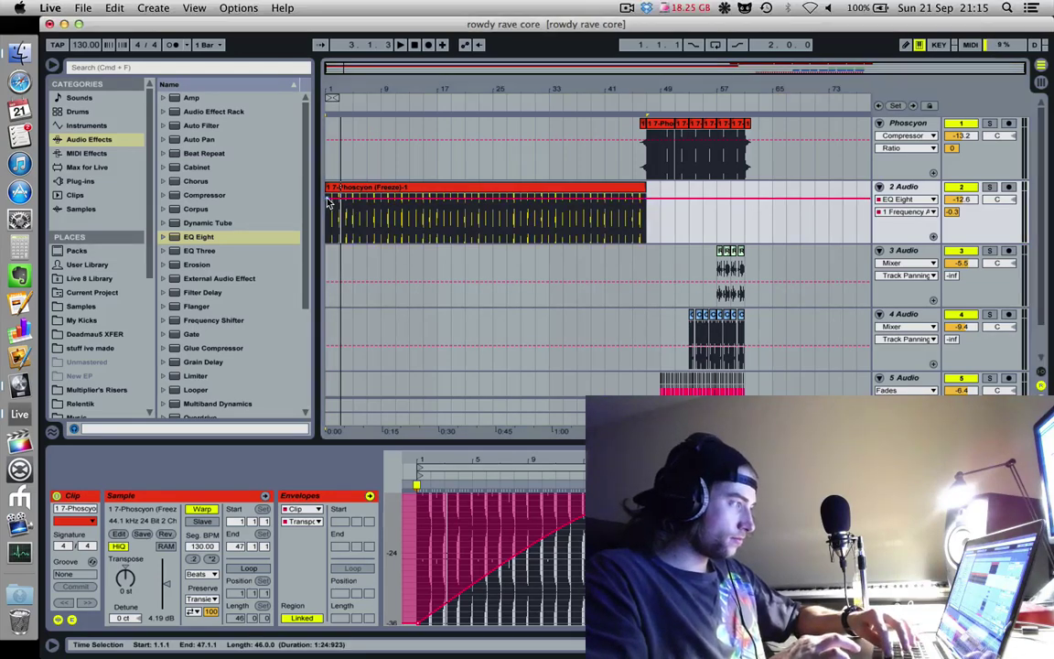
pyautogui.moveTo(640, 199); pyautogui.dragTo(645, 218)
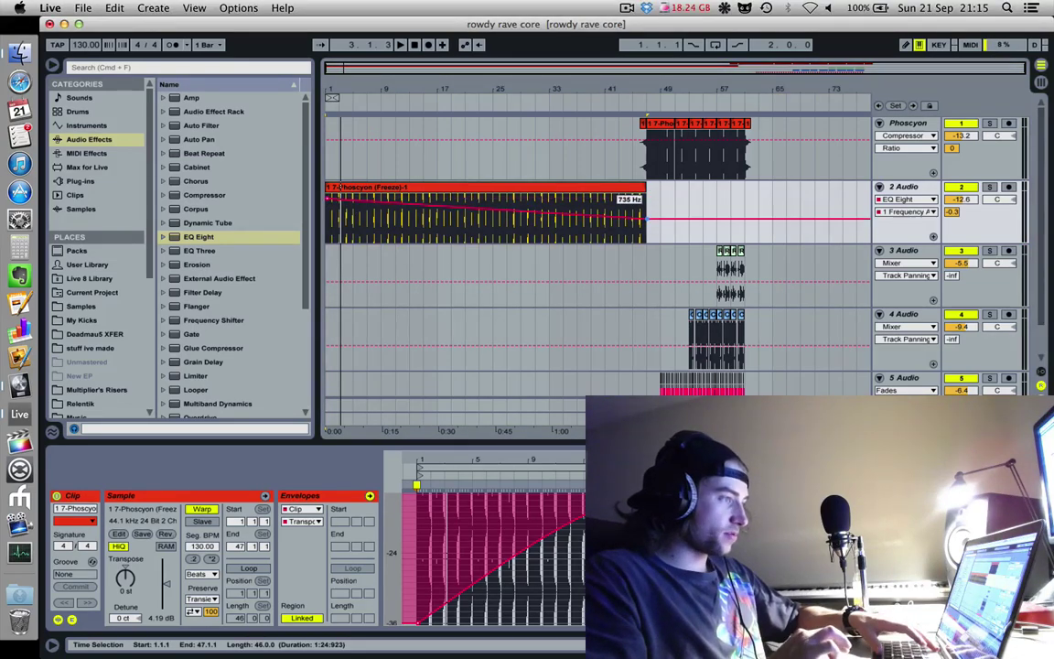
pyautogui.press('space')
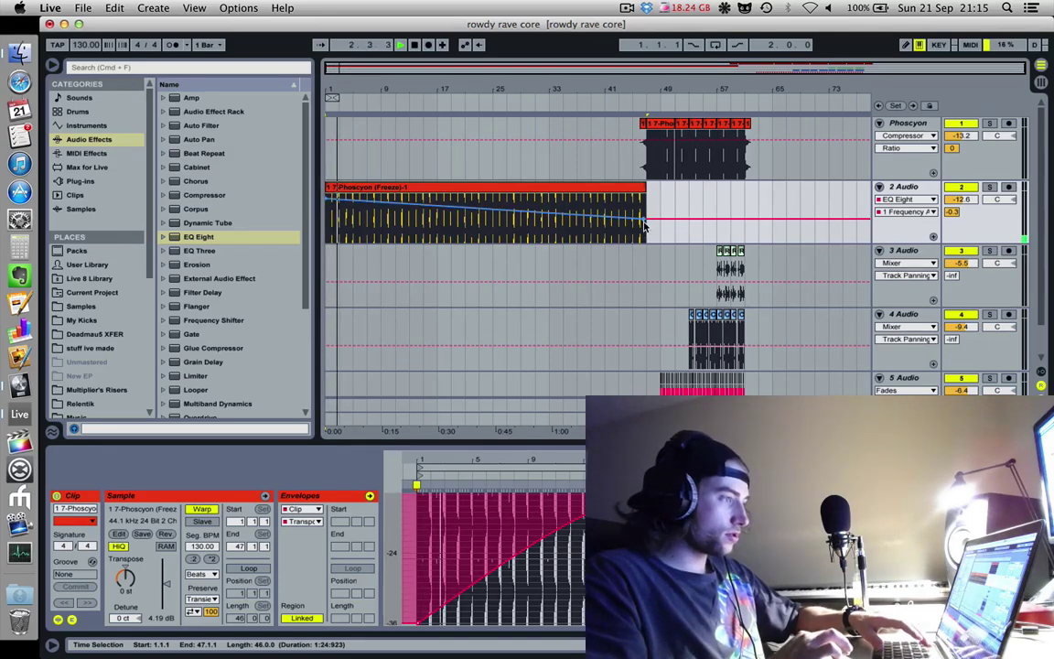
pyautogui.moveTo(645, 218); pyautogui.dragTo(646, 225)
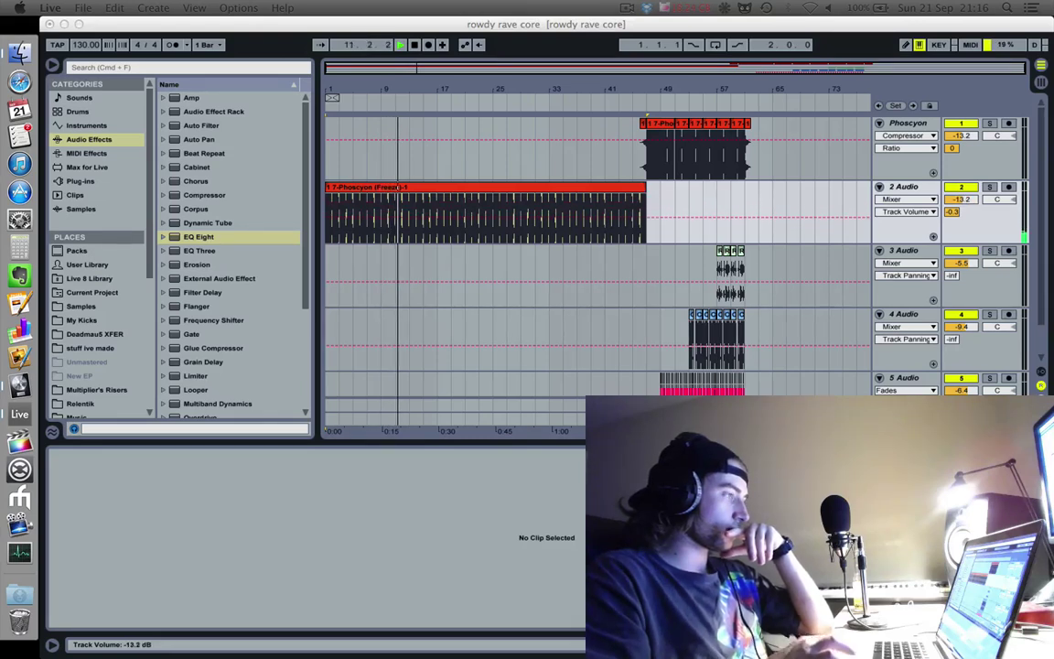
# Step: Raise the 2 Audio track's volume to -4.0 dB while playing from bar 39, and restart playback from bar 1
pyautogui.click(593, 238)
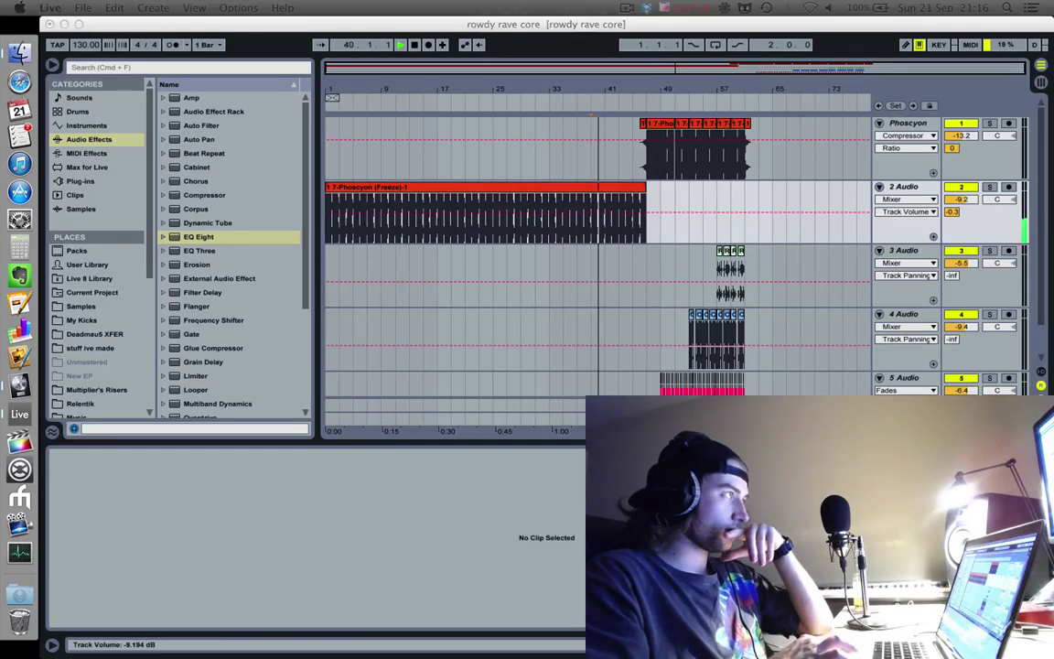
pyautogui.moveTo(961, 198); pyautogui.dragTo(960, 184)
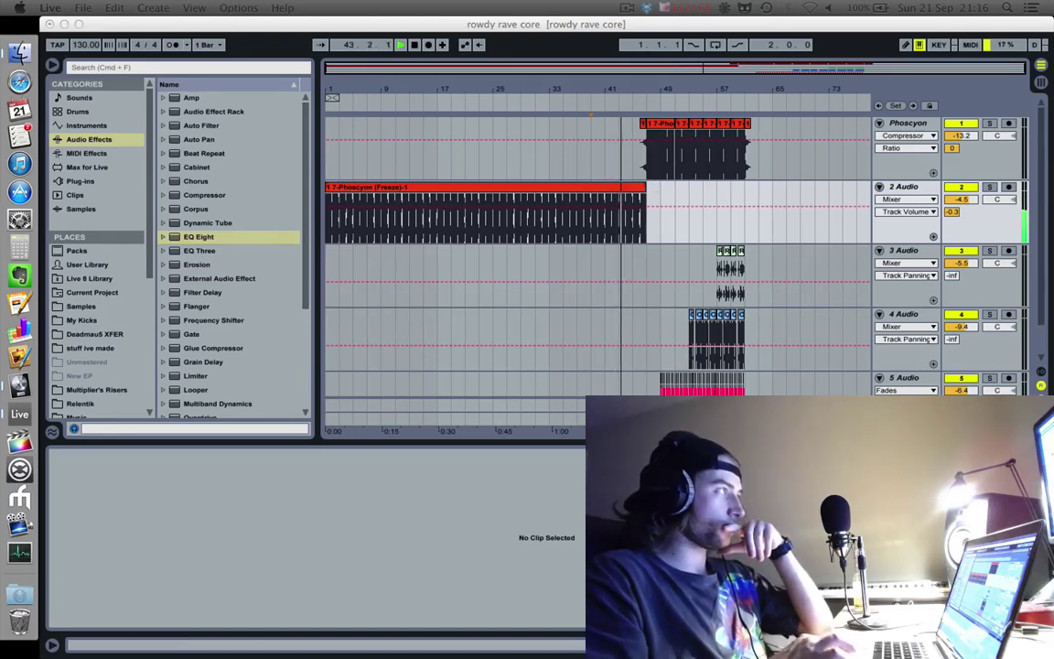
pyautogui.moveTo(960, 184); pyautogui.dragTo(961, 181)
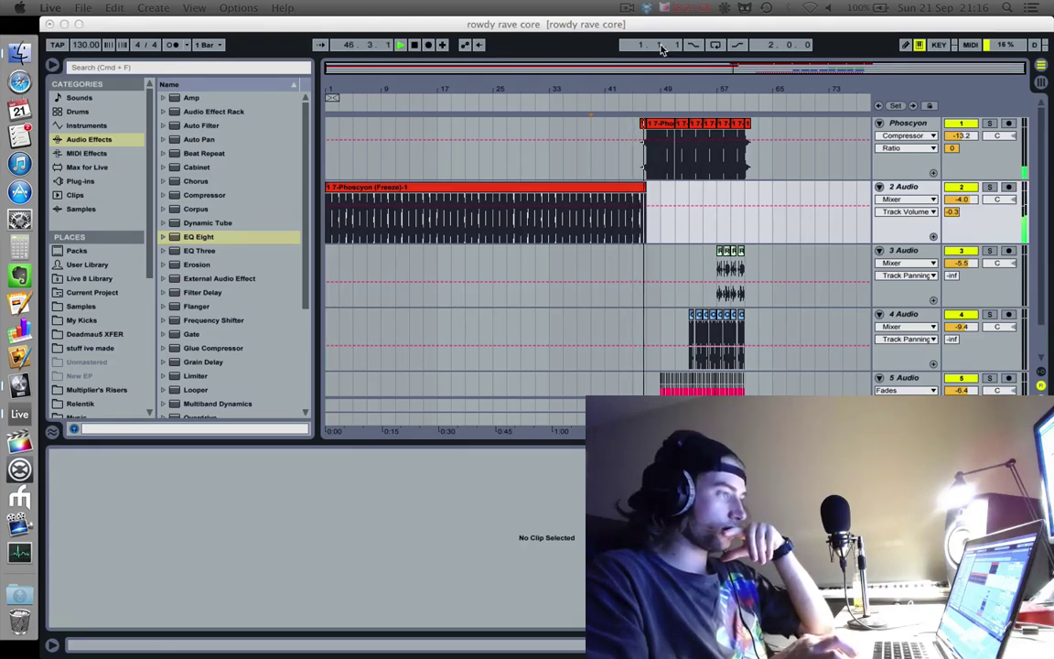
pyautogui.click(331, 188)
pyautogui.click(329, 172)
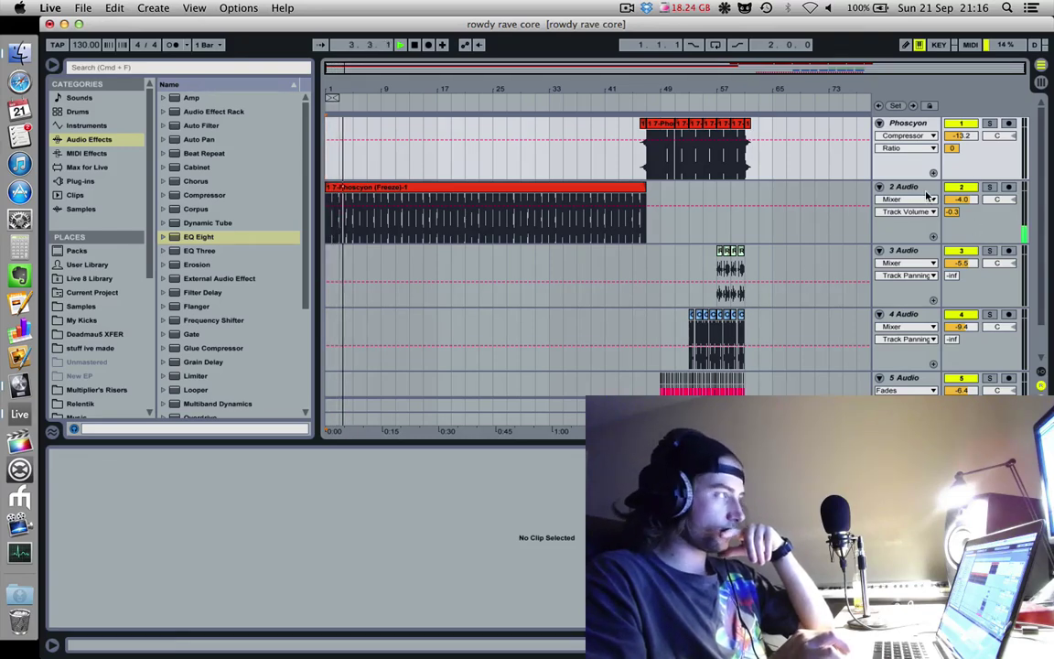
pyautogui.moveTo(364, 85); pyautogui.dragTo(365, 87)
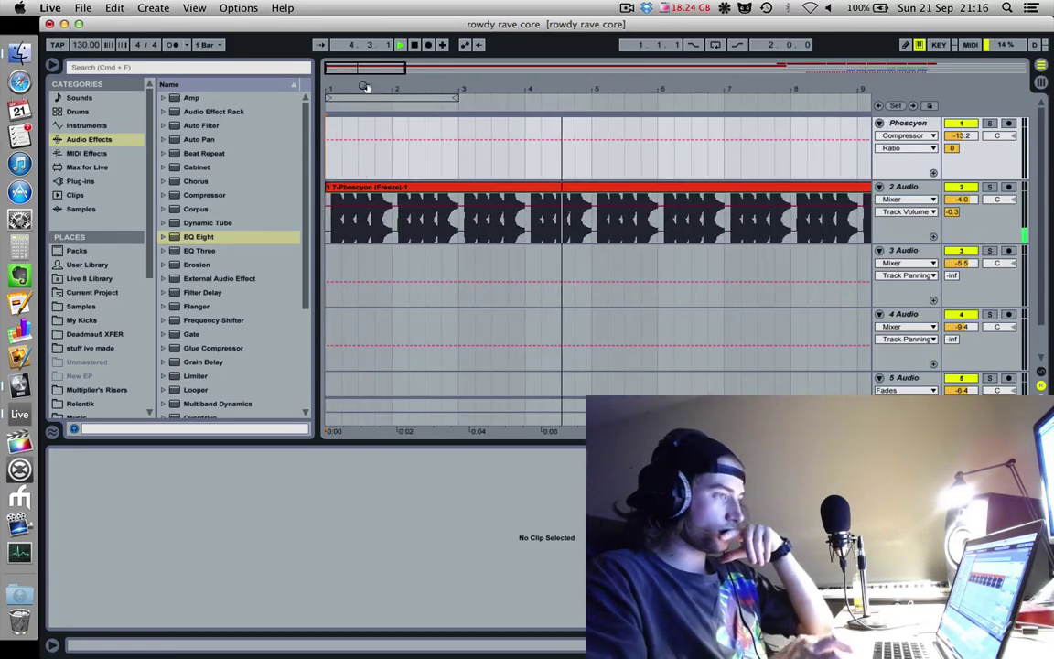
pyautogui.press('-')
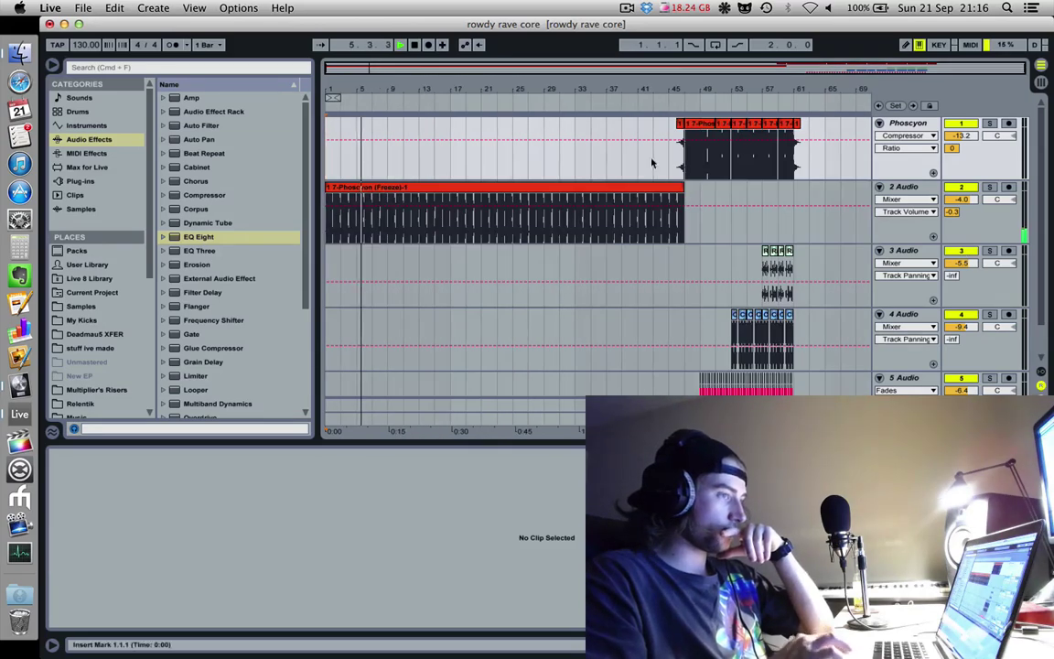
# Step: Rename the 2 Audio track as Build and save the set
pyautogui.click(914, 190)
pyautogui.press('super+r')
pyautogui.write('A')
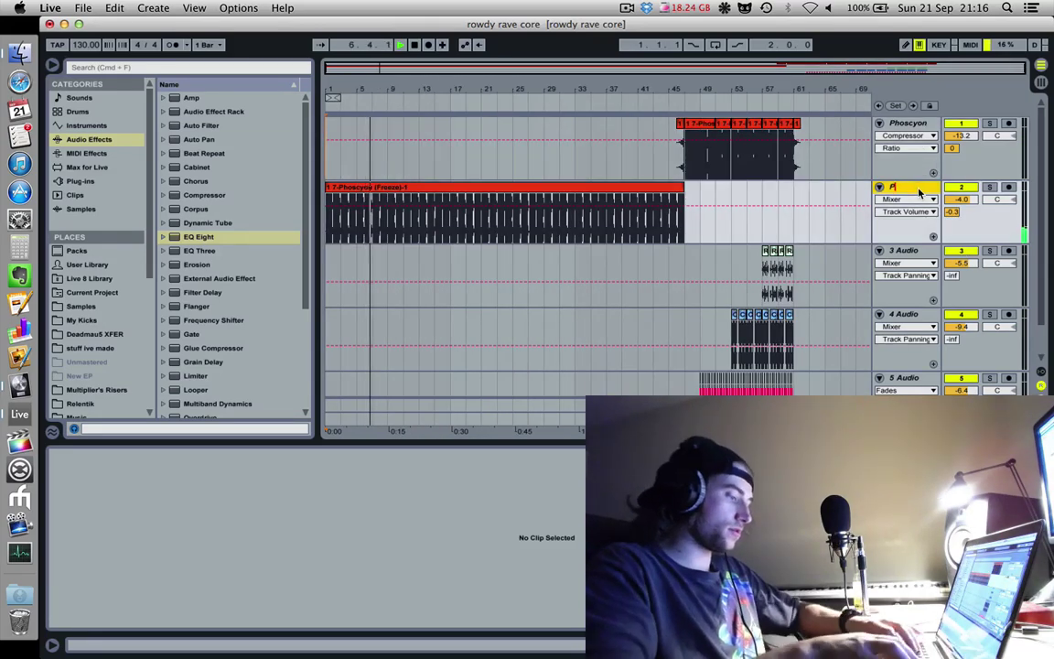
pyautogui.write('hosy')
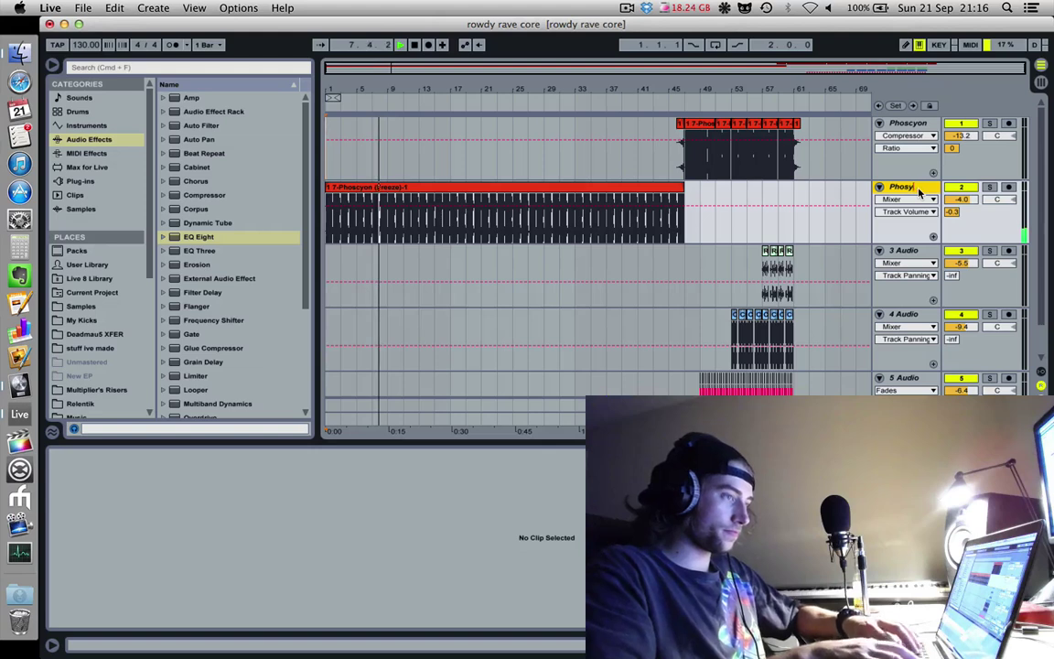
pyautogui.press('BackSpace')
pyautogui.press('BackSpace')
pyautogui.press('BackSpace')
pyautogui.write('Build')
pyautogui.press('Return')
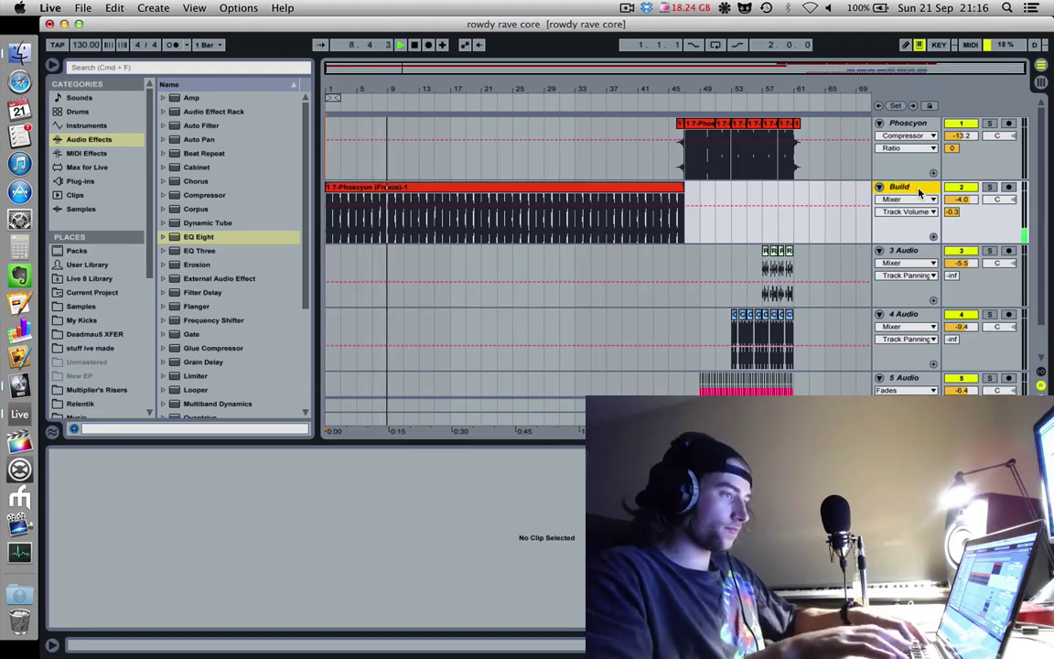
pyautogui.press('super+s')
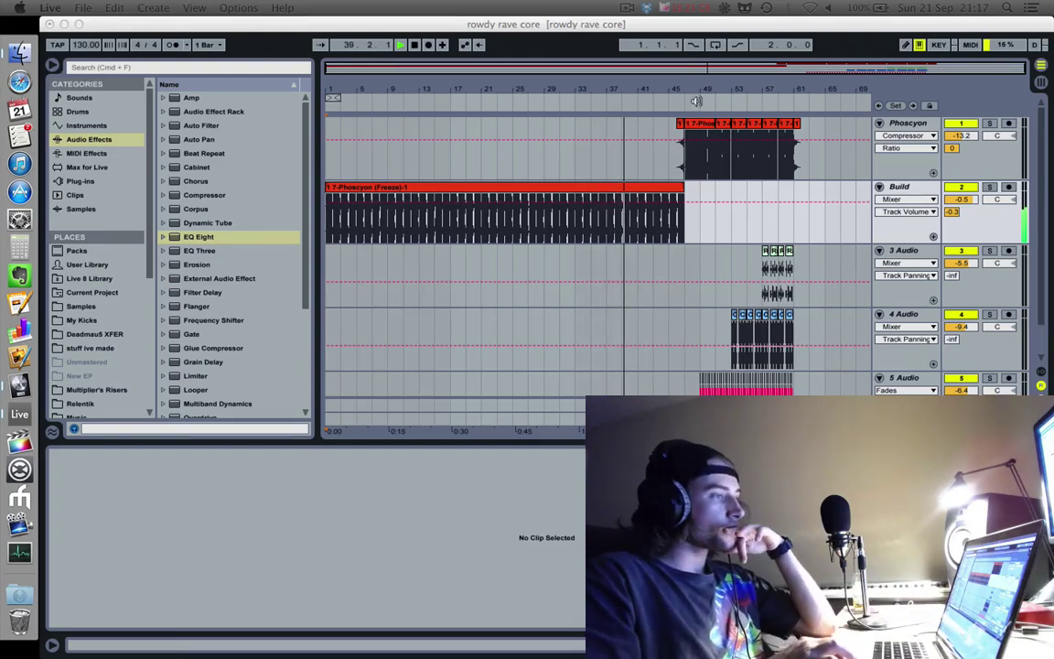
# Step: Play the riff into the main Phoscyon section with the Build track's volume at -2.0 dB, and save the set
pyautogui.moveTo(695, 75); pyautogui.dragTo(695, 83)
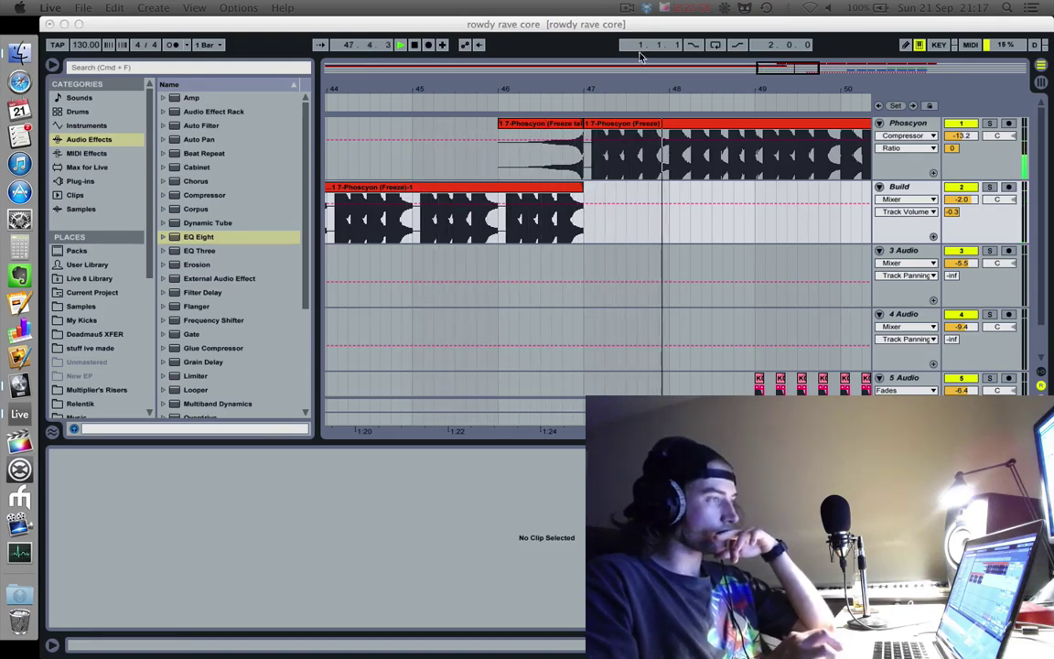
pyautogui.moveTo(693, 92); pyautogui.dragTo(692, 84)
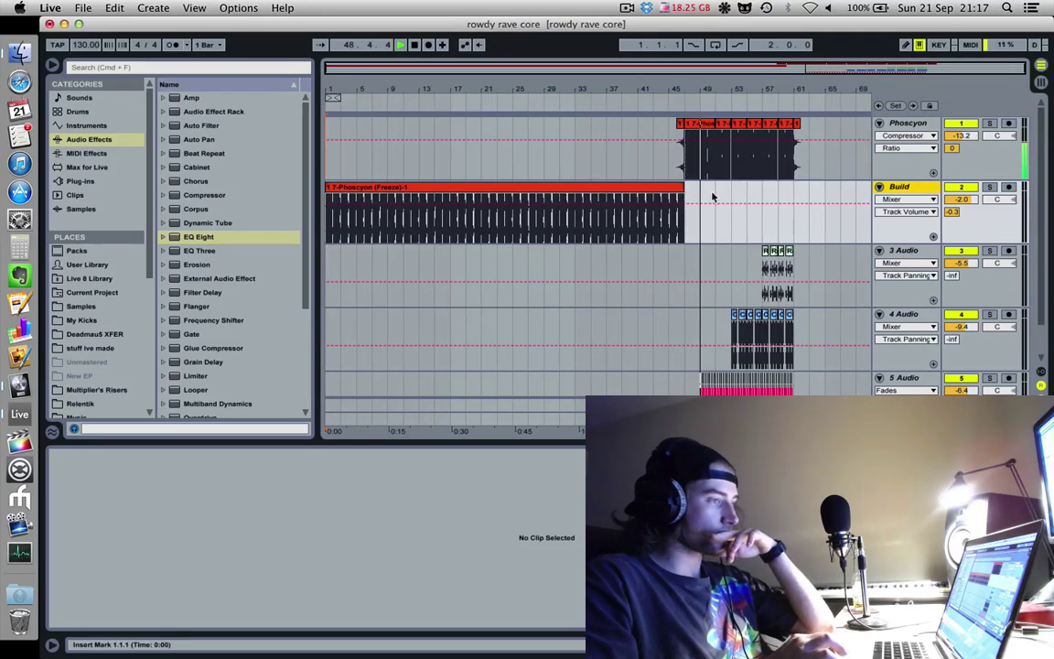
pyautogui.press('space')
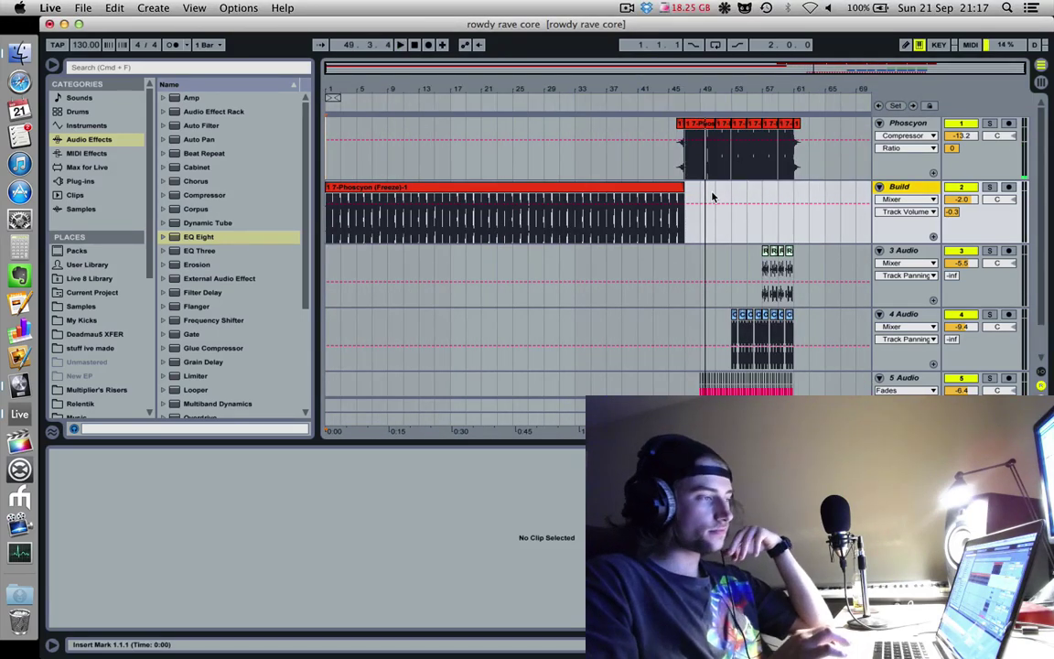
pyautogui.click(656, 197)
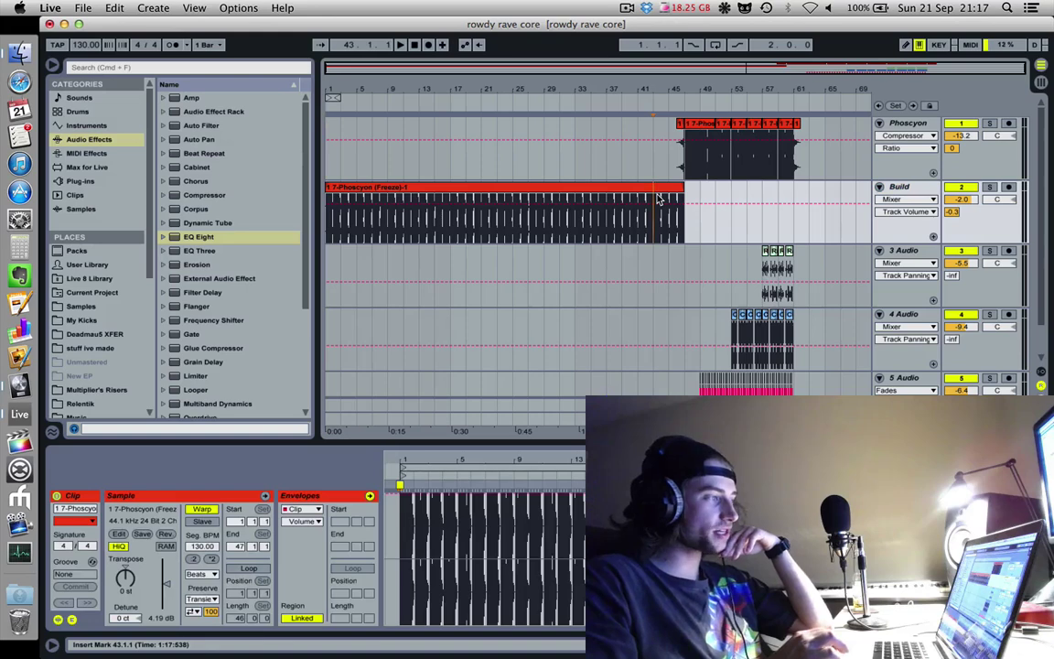
pyautogui.press('super+s')
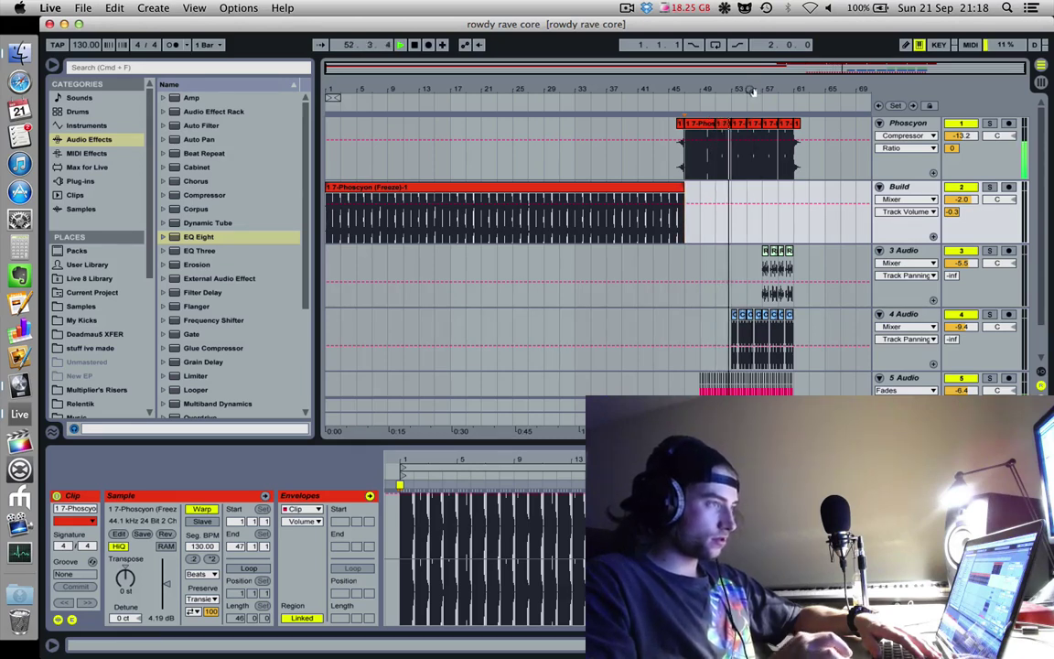
# Step: Replay the end of the build into the main Phoscyon section, starting from bar 39 and from bar 45
pyautogui.moveTo(702, 212); pyautogui.dragTo(617, 229)
pyautogui.click(578, 238)
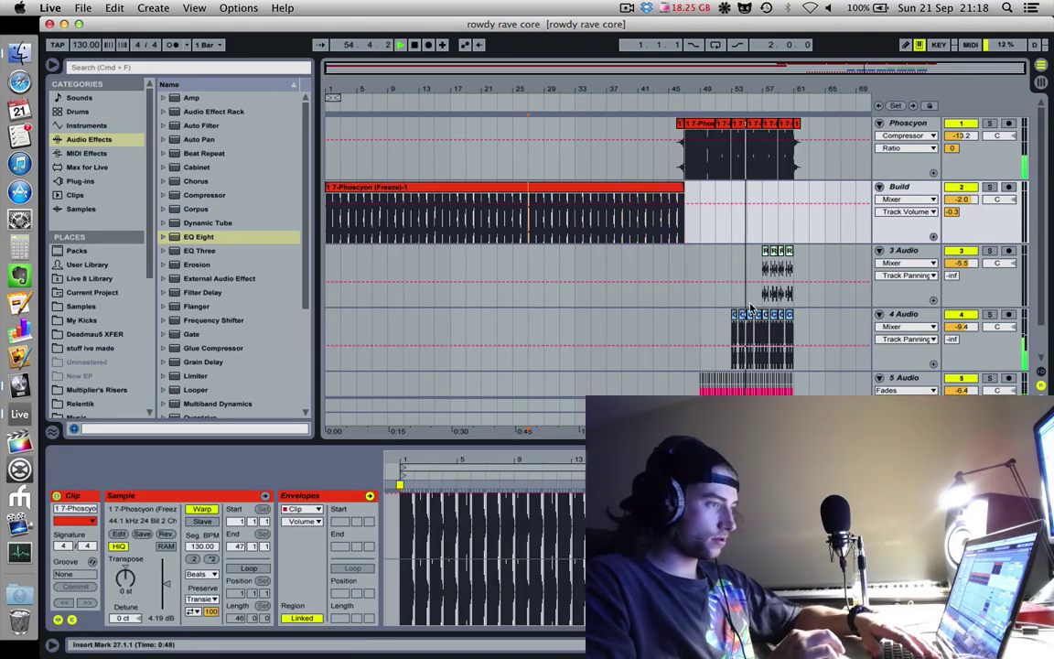
pyautogui.click(698, 268)
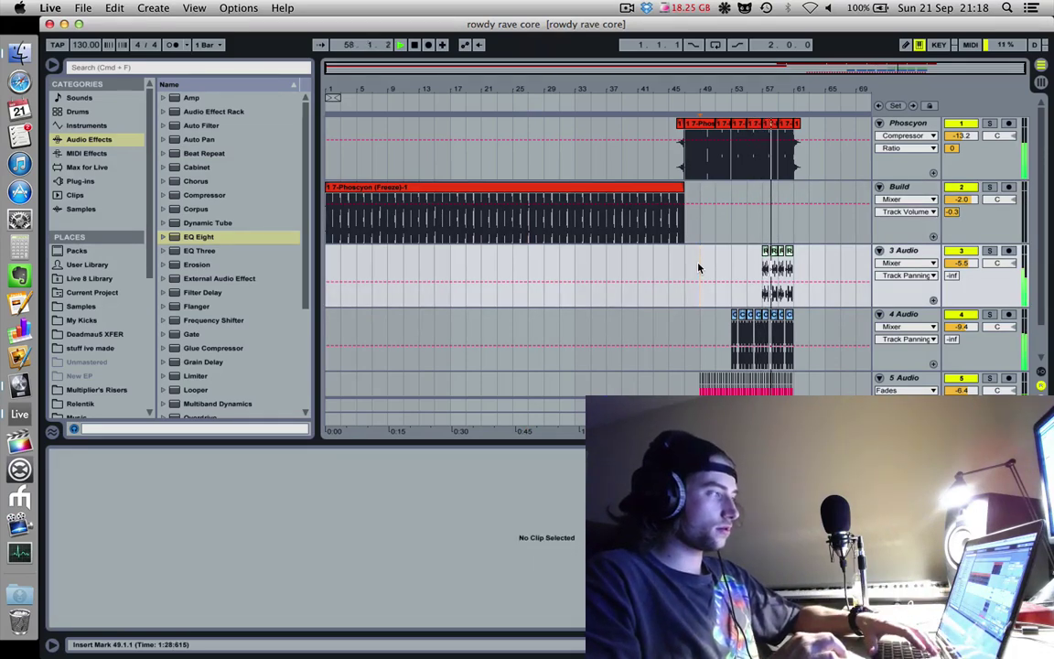
pyautogui.click(624, 215)
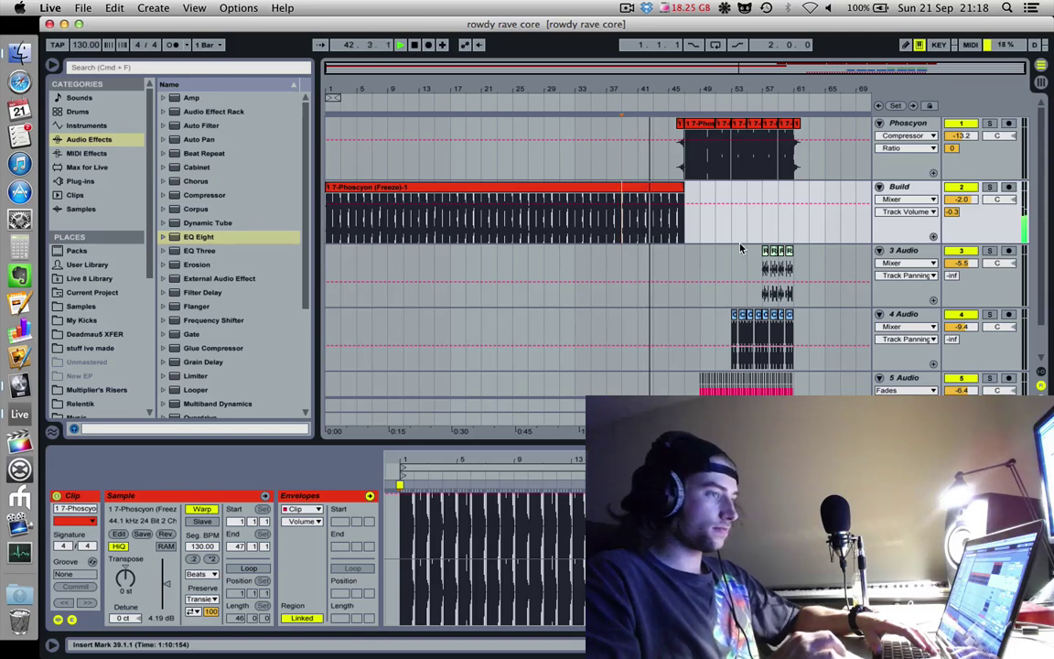
pyautogui.click(899, 188)
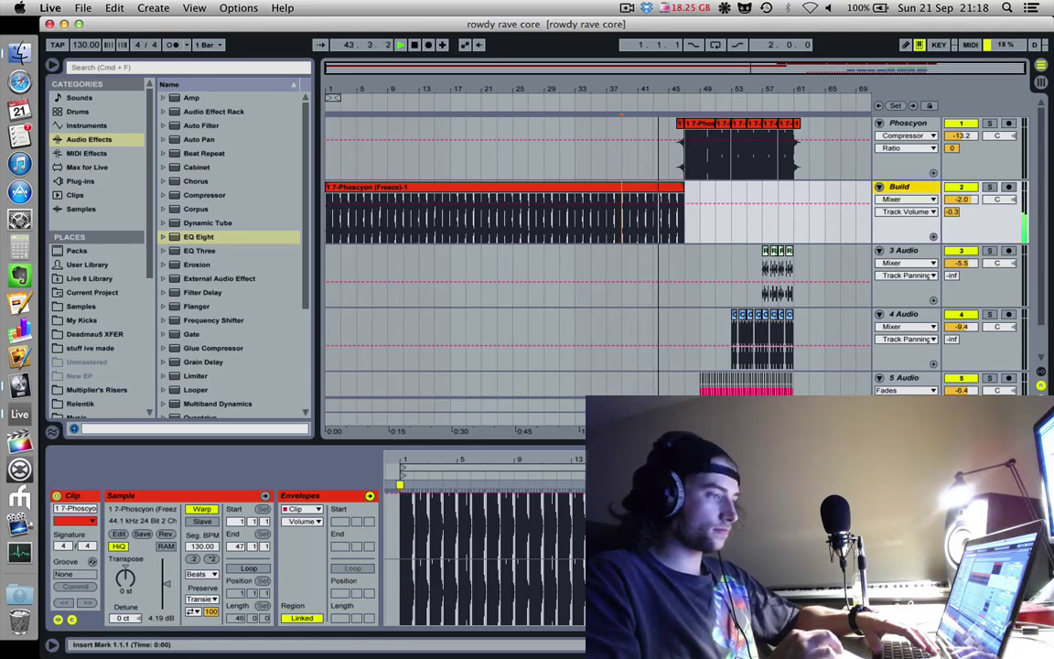
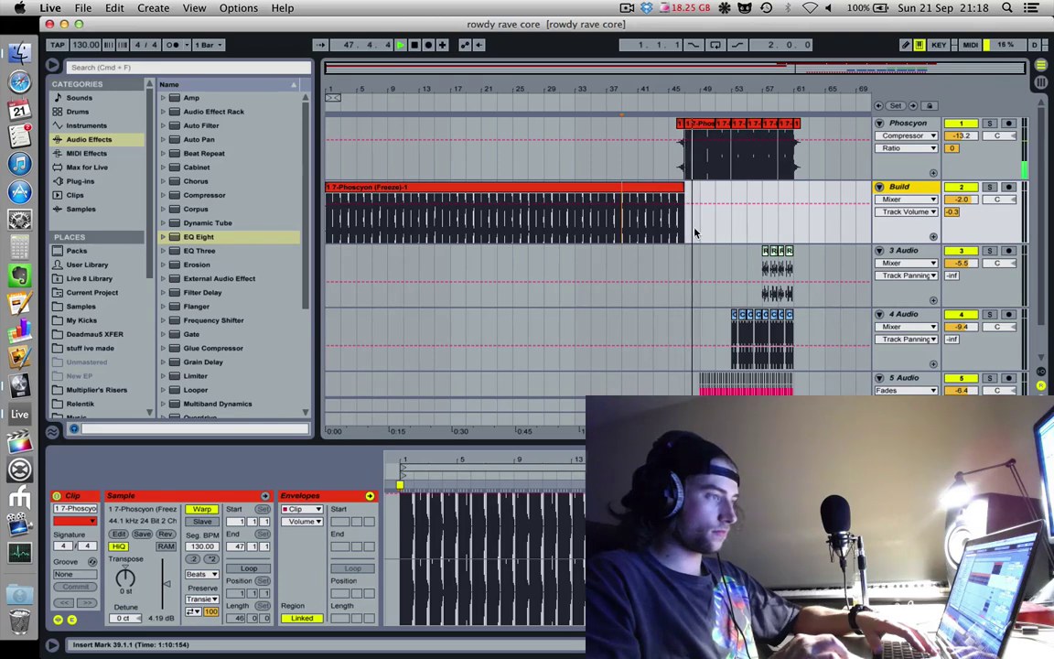
pyautogui.click(670, 231)
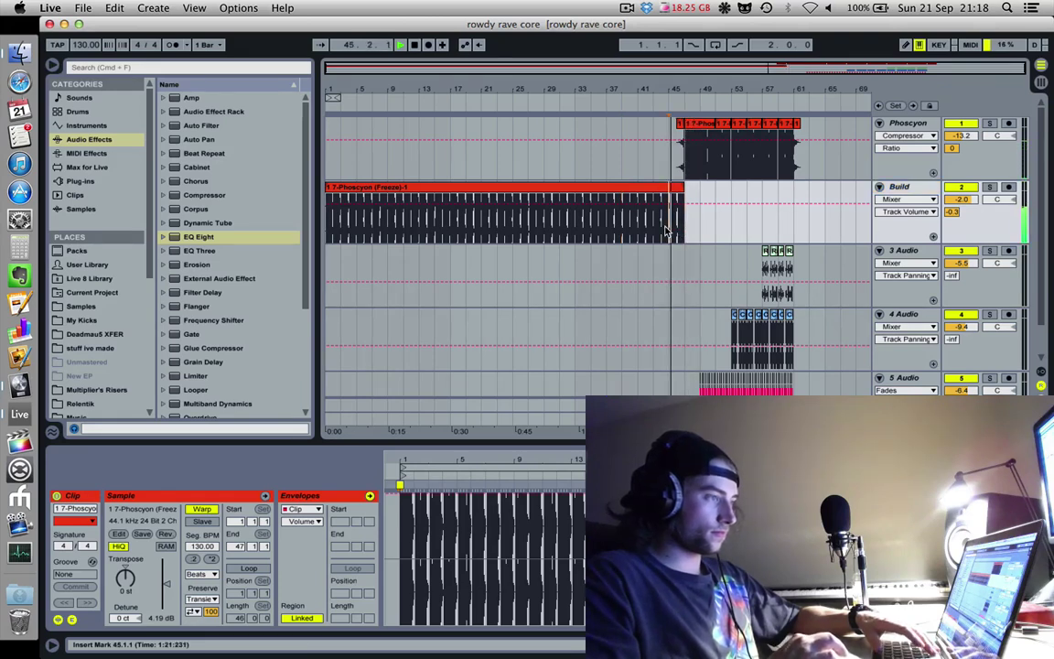
# Step: Duplicate the Build track, and freeze and flatten the copy
pyautogui.click(913, 187)
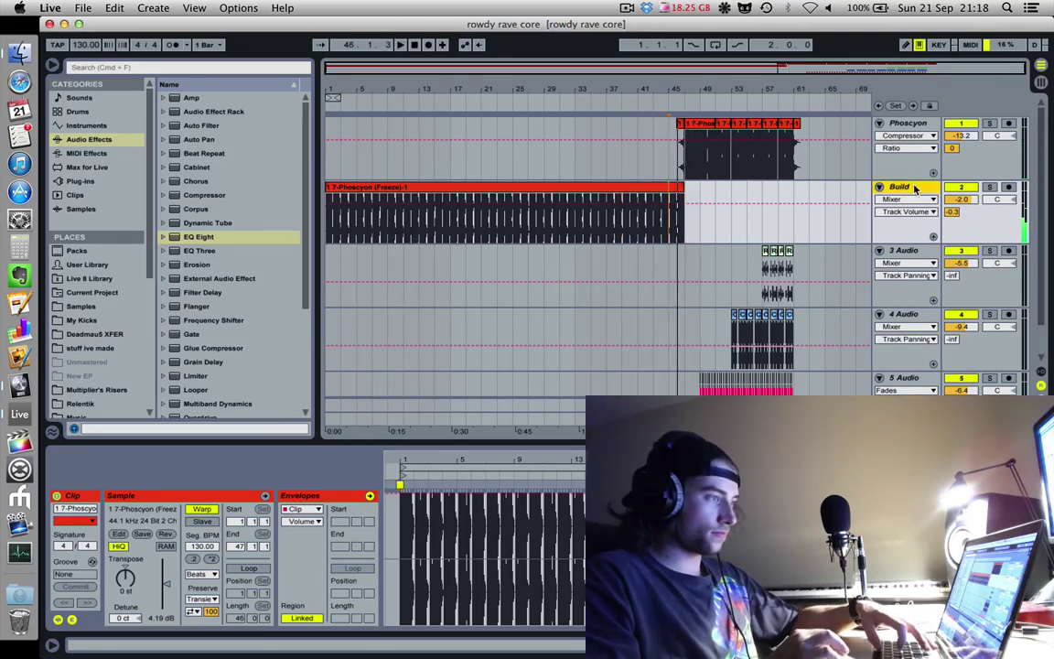
pyautogui.press('super+d')
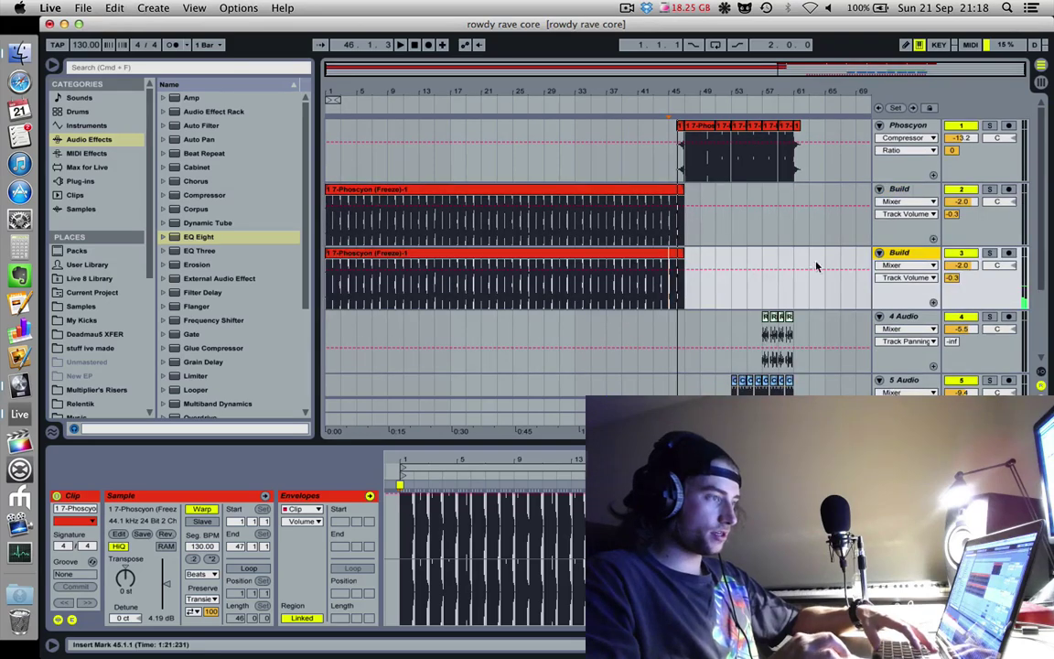
pyautogui.rightClick(745, 254)
pyautogui.click(835, 339)
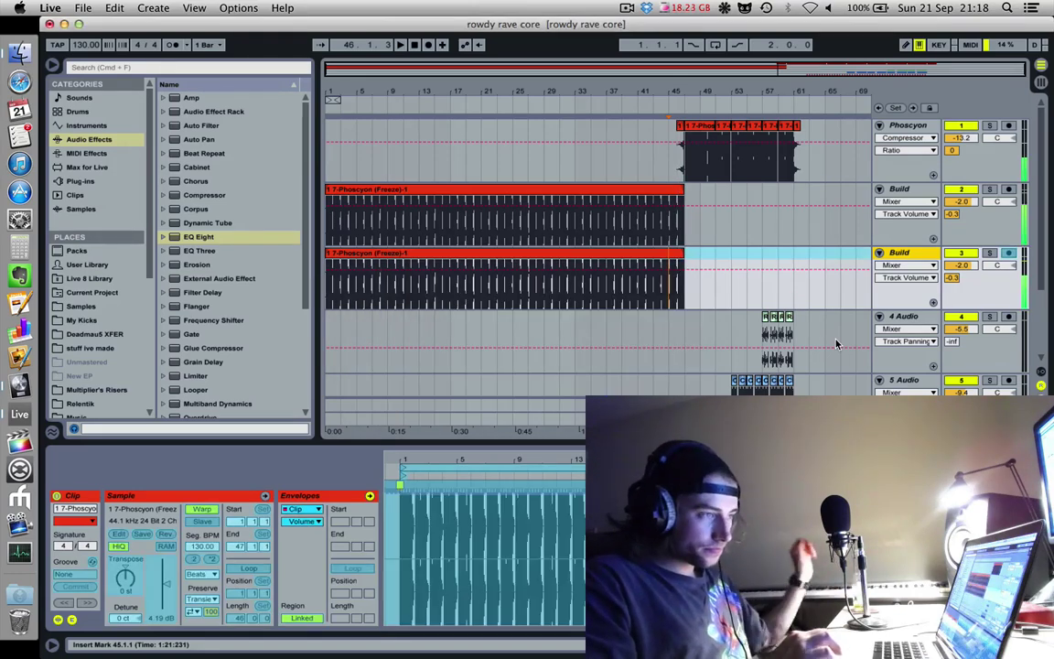
pyautogui.rightClick(901, 258)
pyautogui.click(767, 350)
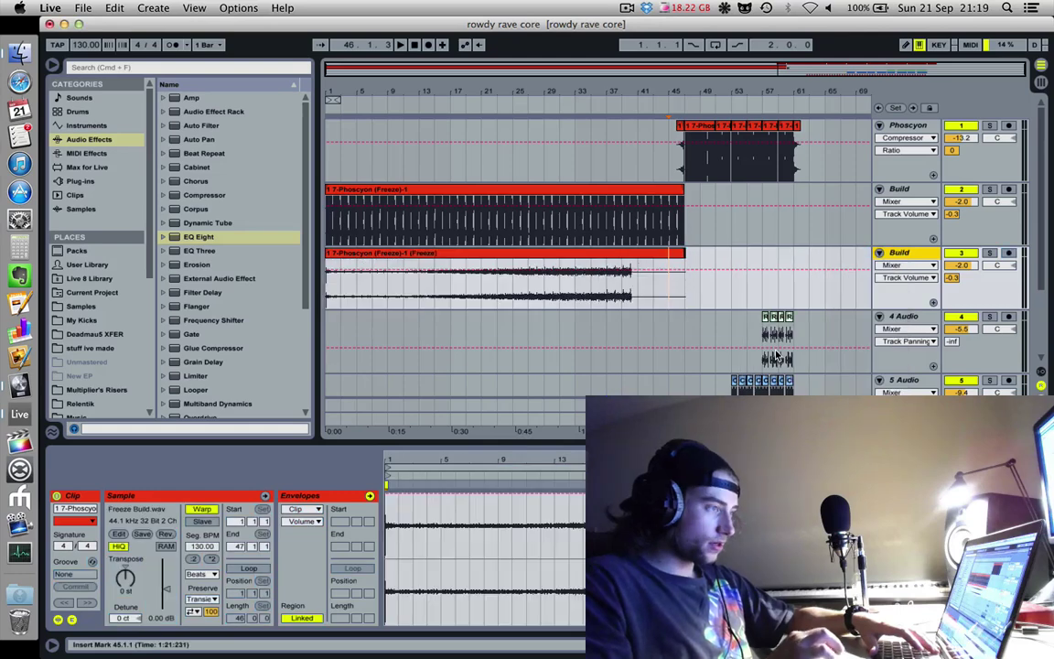
# Step: Solo the flattened Build copy and play its ending from bar 46
pyautogui.moveTo(682, 85); pyautogui.dragTo(677, 211)
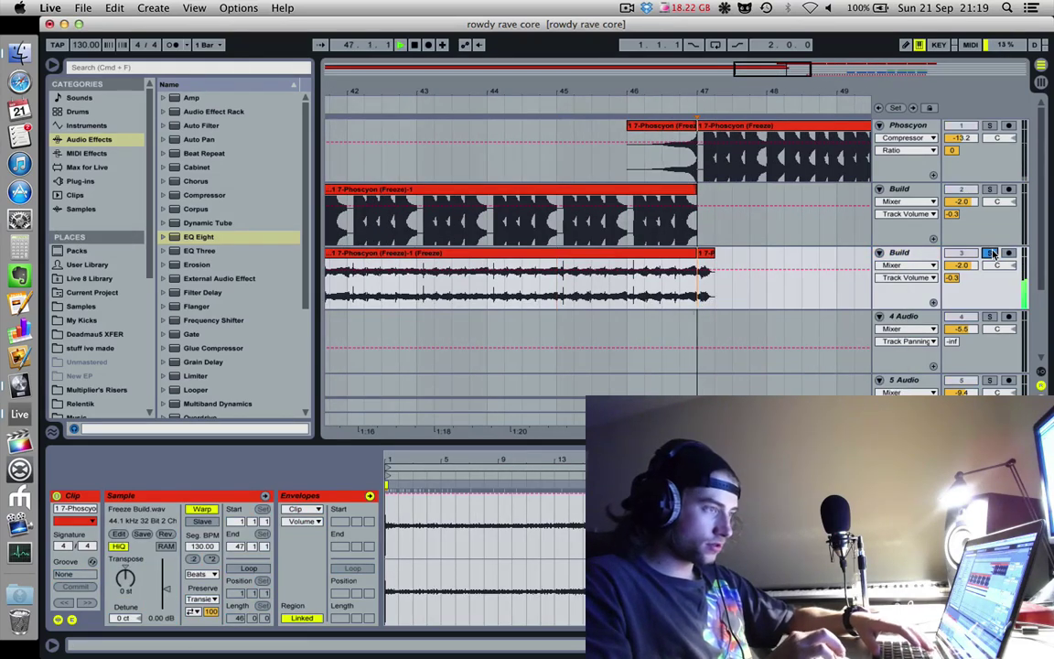
pyautogui.click(990, 254)
pyautogui.click(684, 224)
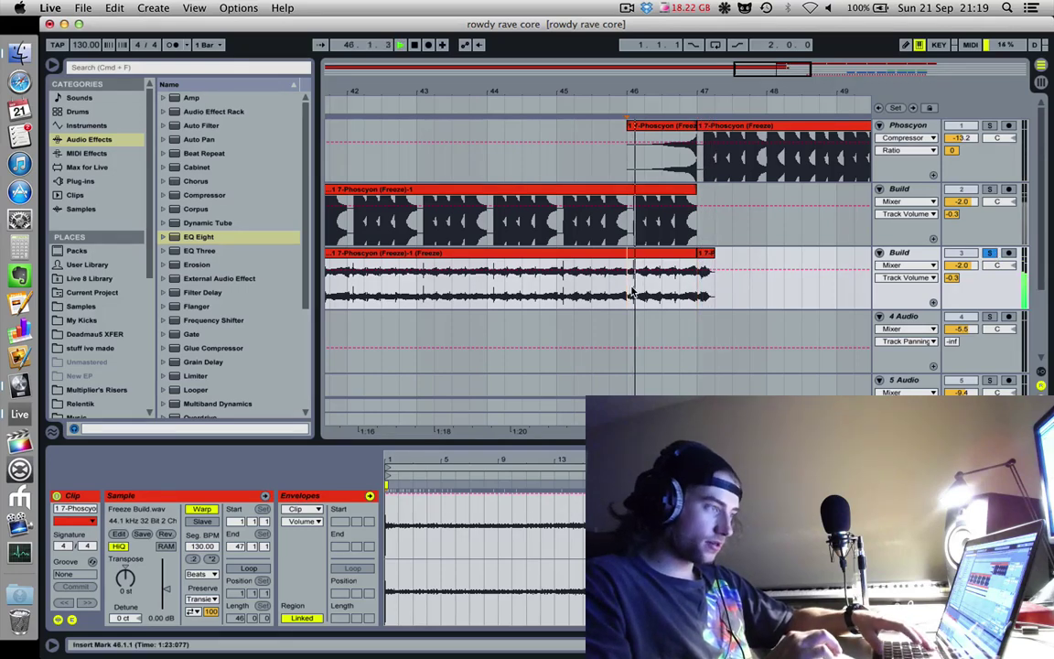
# Step: Examine the start of bar 46 in the soloed flattened Build copy and play it from 46.1.2
pyautogui.moveTo(641, 101); pyautogui.dragTo(640, 275)
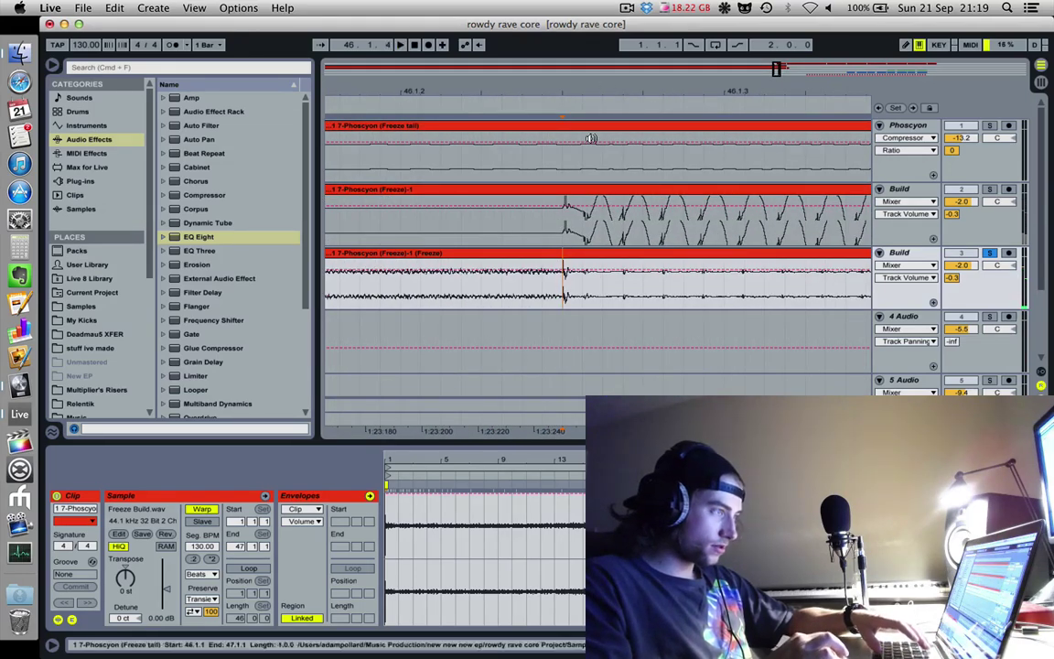
pyautogui.click(501, 314)
pyautogui.click(483, 298)
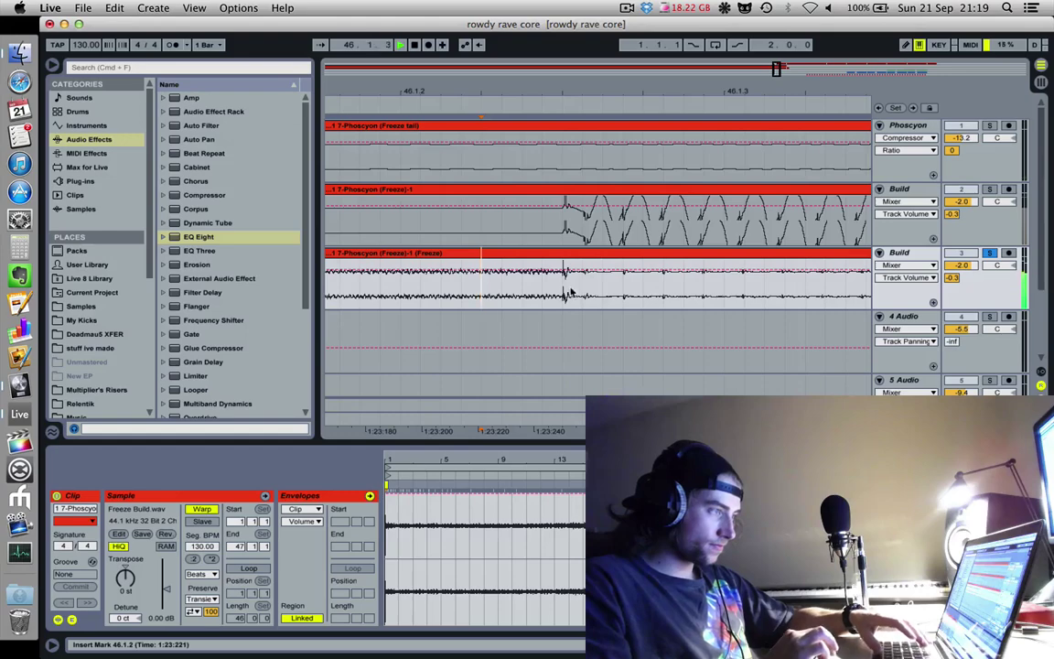
pyautogui.moveTo(585, 99)
pyautogui.mouseDown()
pyautogui.moveTo(586, 137)
pyautogui.moveTo(585, 91)
pyautogui.moveTo(420, 358)
pyautogui.mouseUp()
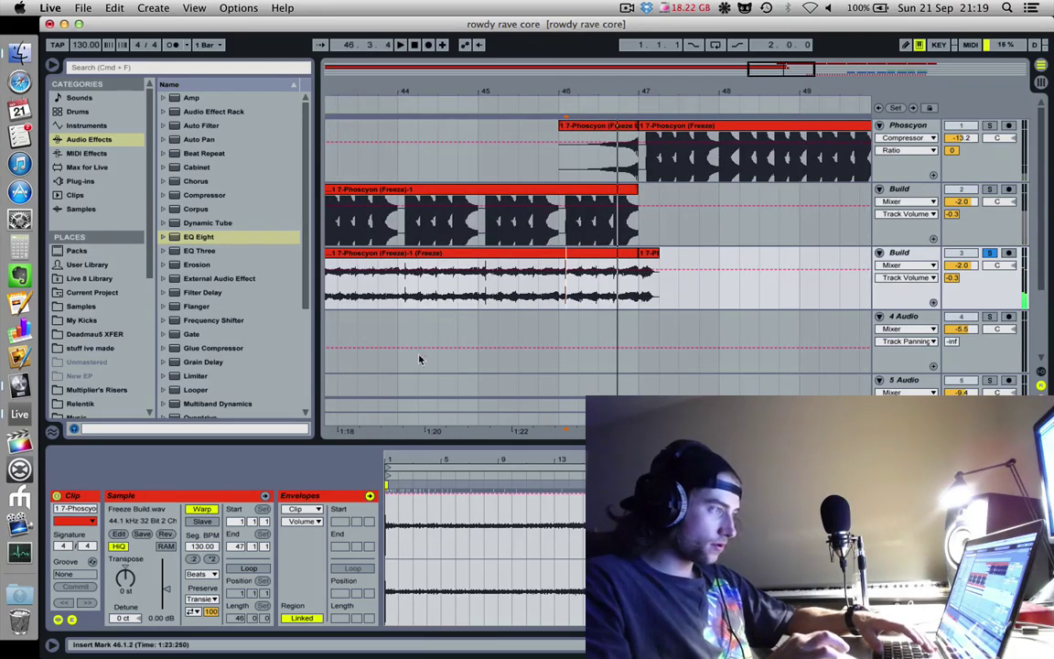
# Step: Examine the waveform around bar 45 of the flattened Build copy and replay it from 45.1.2
pyautogui.click(485, 130)
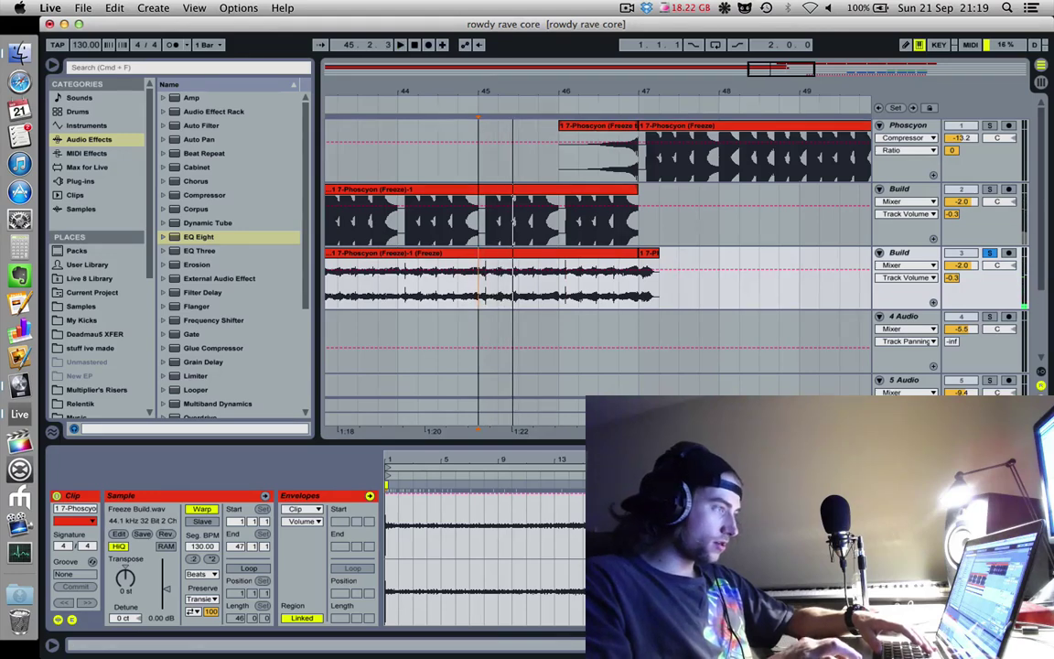
pyautogui.moveTo(483, 101); pyautogui.dragTo(483, 115)
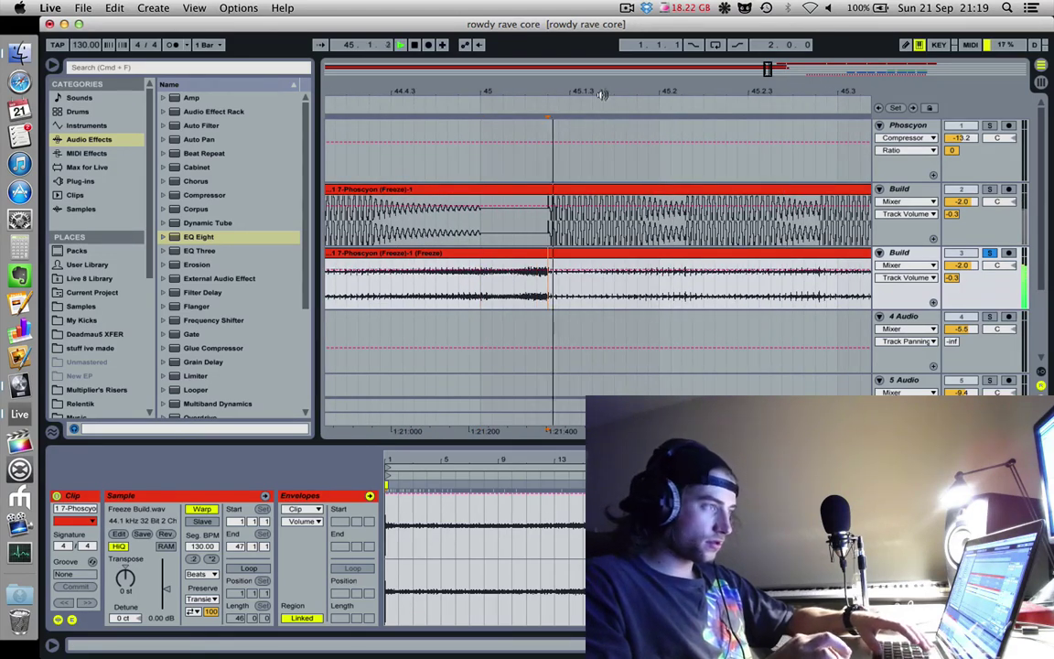
pyautogui.press('space')
pyautogui.press('-')
pyautogui.press('-')
pyautogui.press('-')
pyautogui.press('-')
pyautogui.press('space')
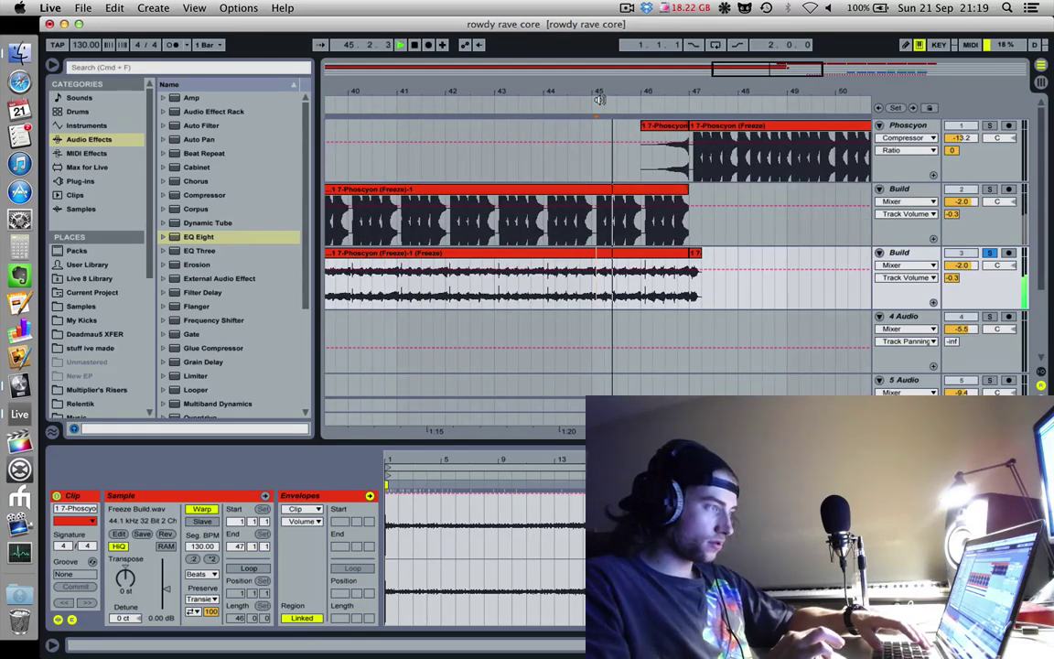
pyautogui.press('-')
# Step: Play earlier parts of the soloed Build copy, from about bar 21, bar 17 and bar 22
pyautogui.click(332, 291)
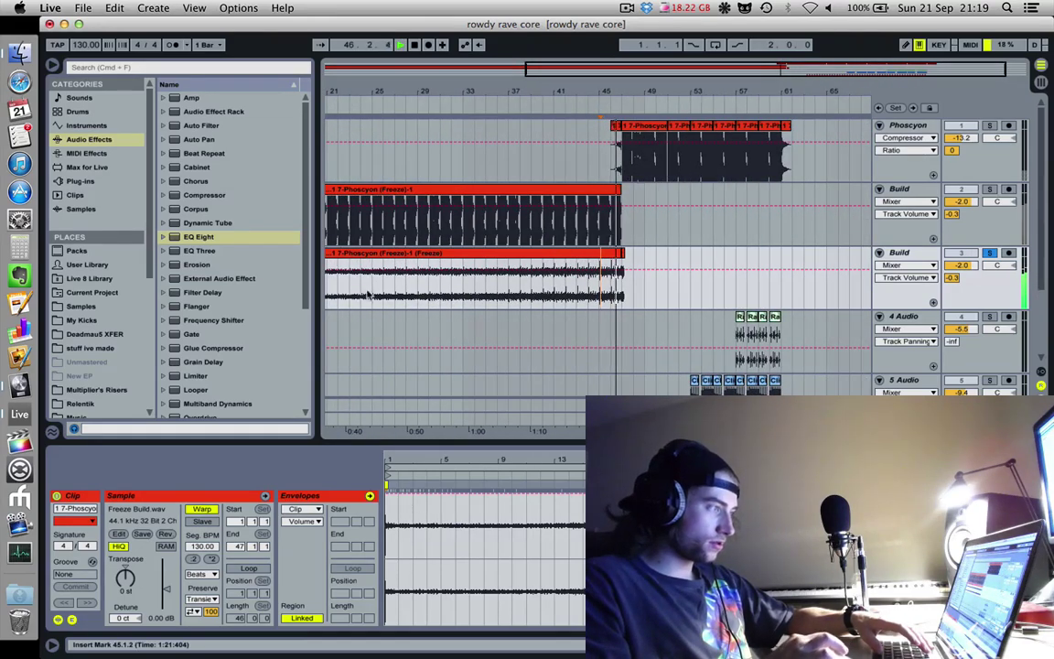
pyautogui.press('Home')
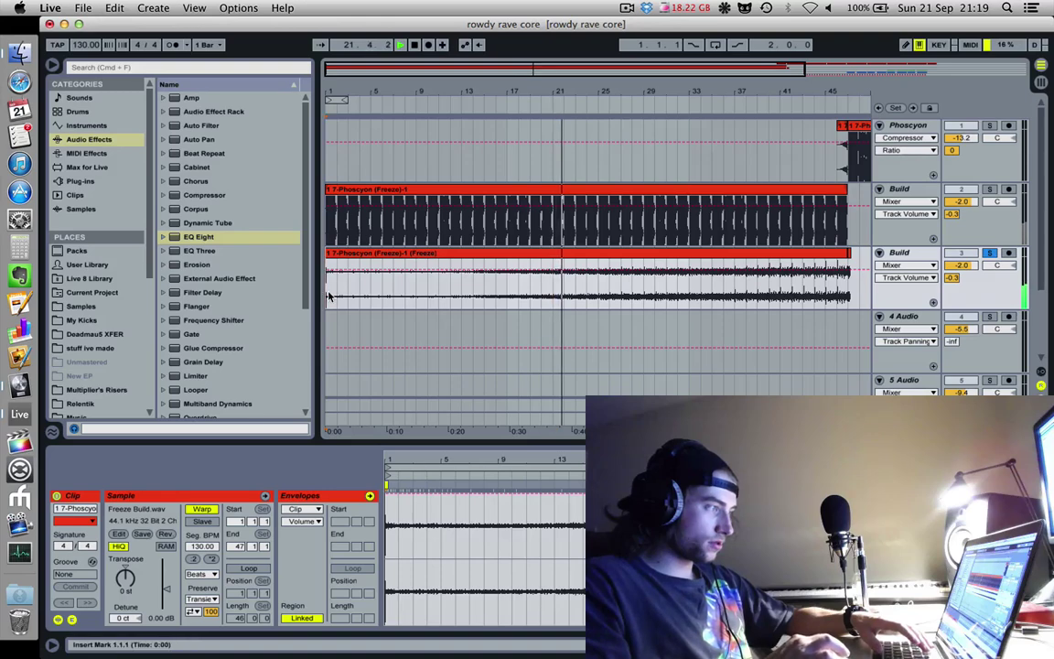
pyautogui.click(510, 293)
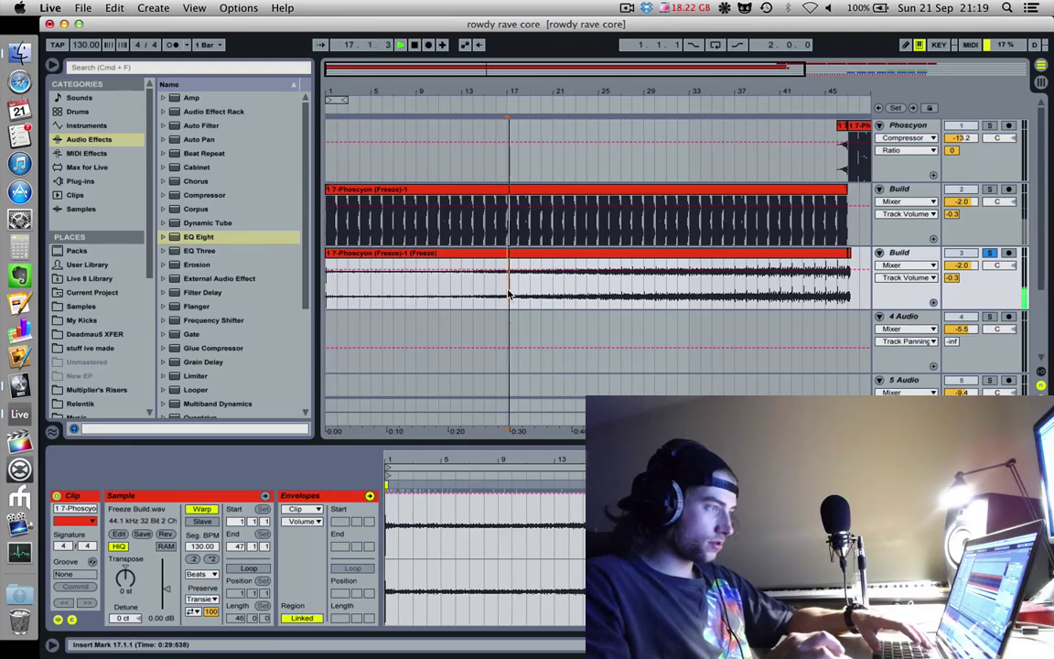
pyautogui.click(562, 295)
pyautogui.press('space')
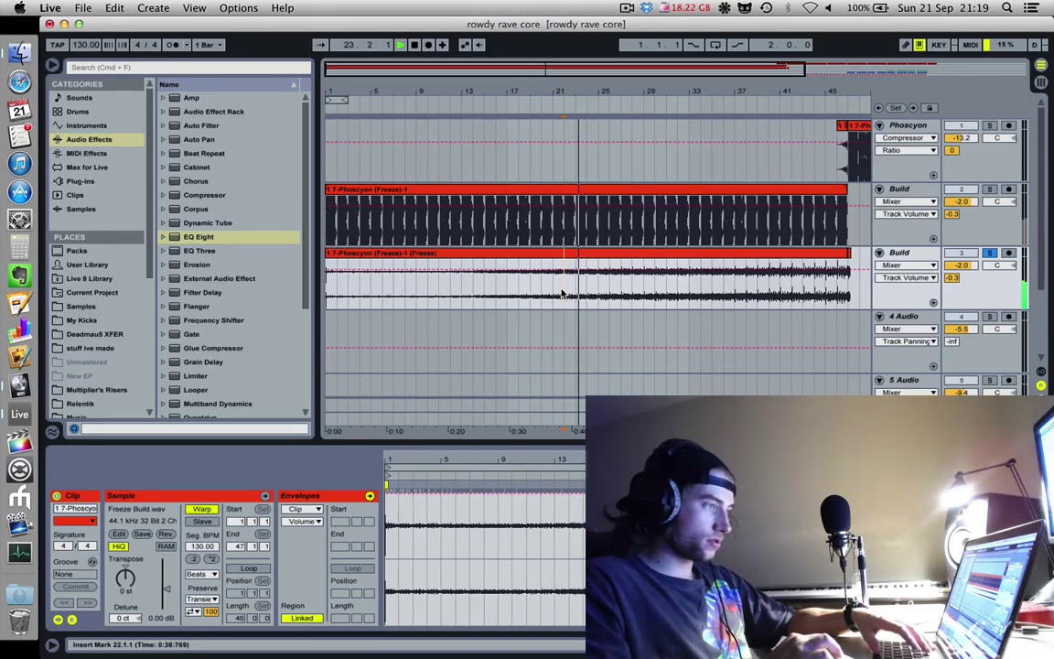
# Step: Try a copy of the flattened Build's bars 22 to 24 at bar 53 in the unsoloed mix
pyautogui.moveTo(561, 294); pyautogui.dragTo(590, 296)
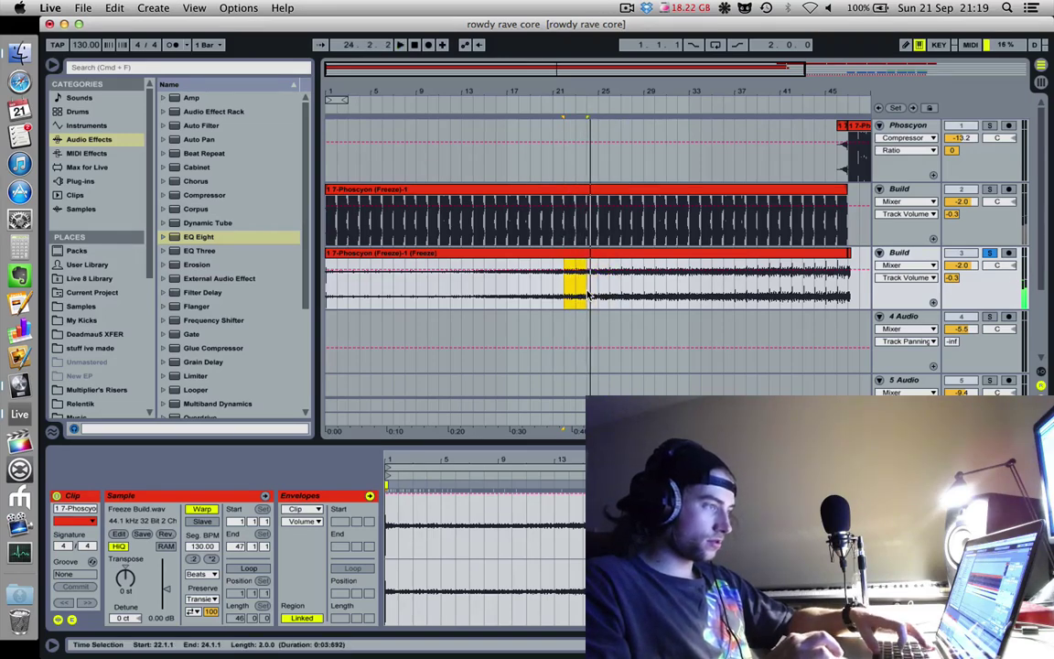
pyautogui.hscroll(5, 745, 247)
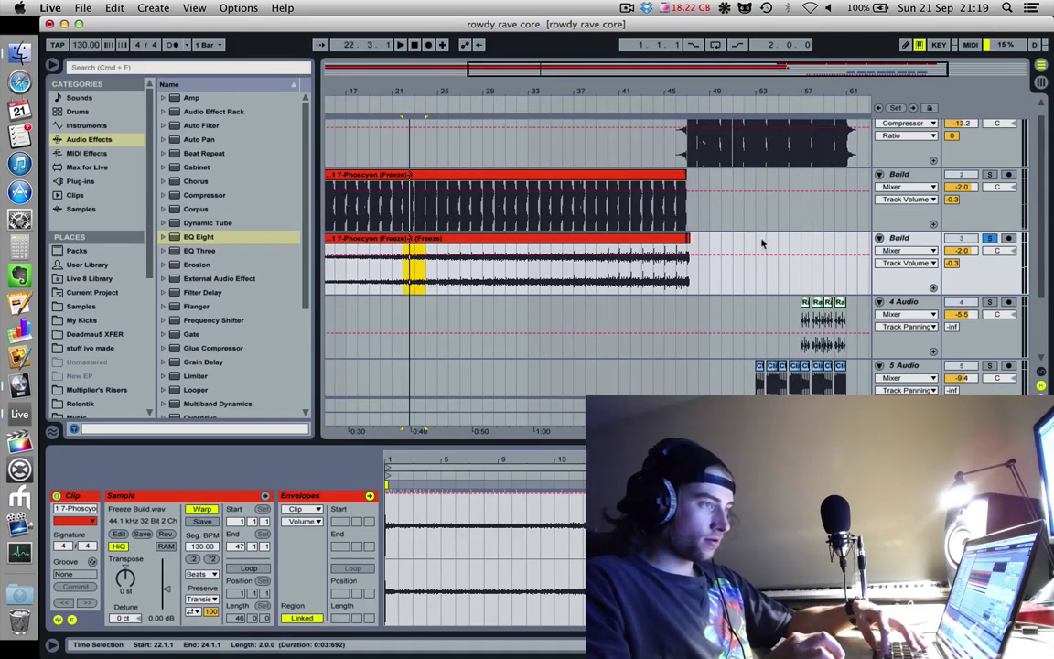
pyautogui.click(762, 242)
pyautogui.press('super+v')
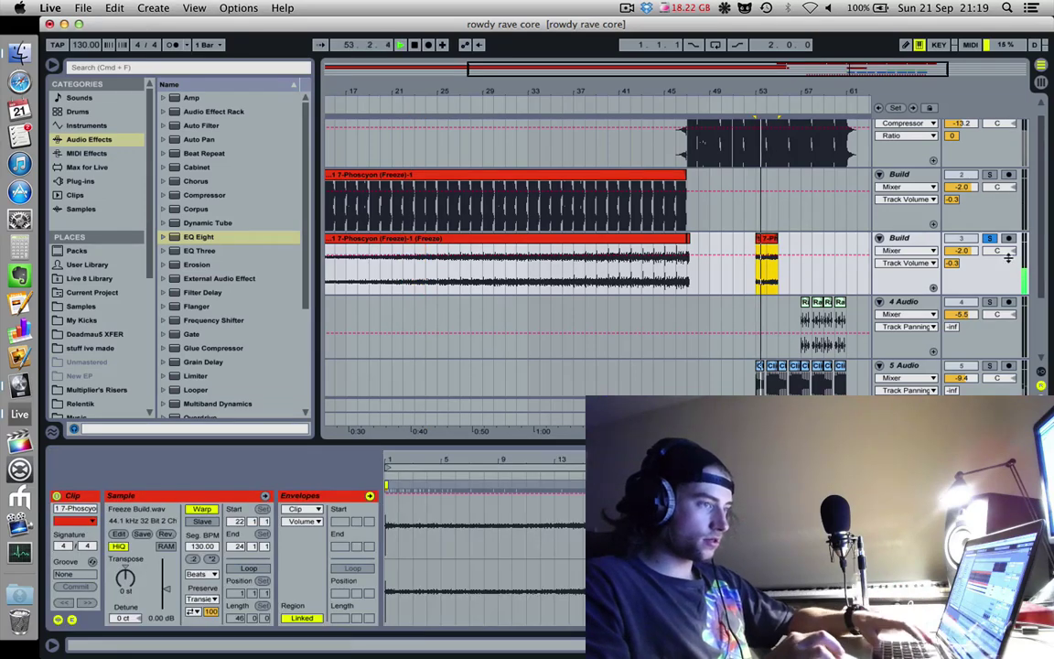
pyautogui.click(989, 239)
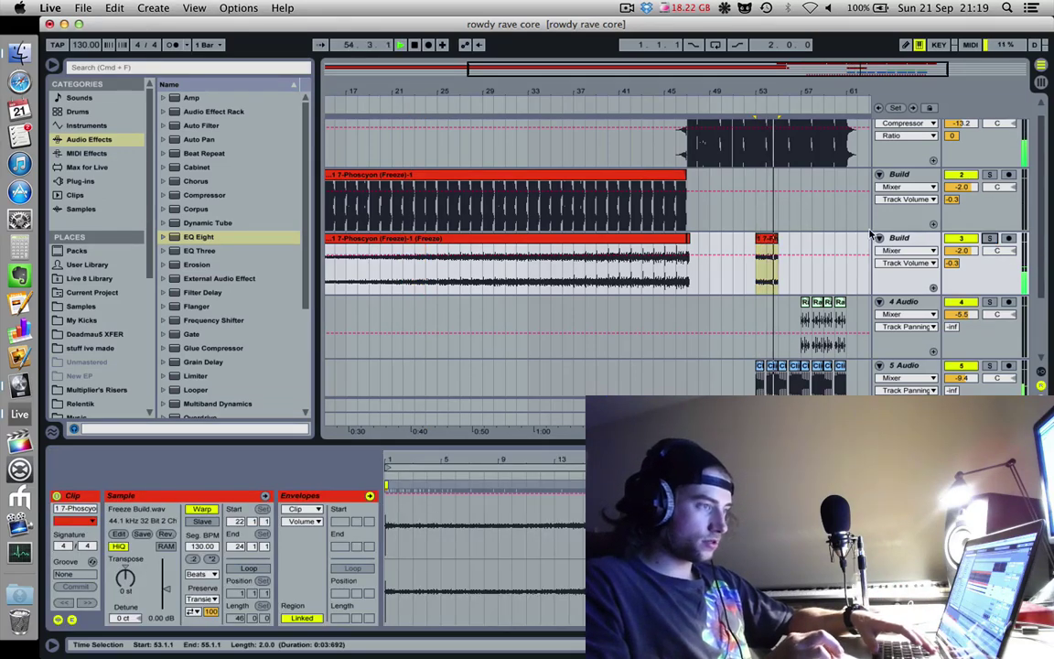
pyautogui.click(768, 239)
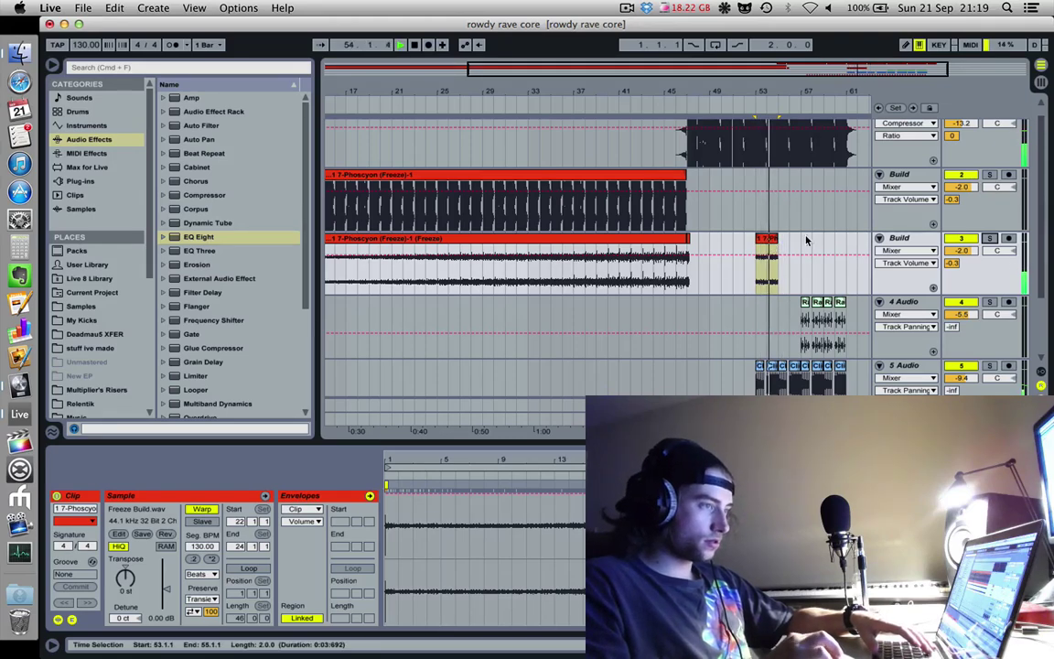
pyautogui.press('Delete')
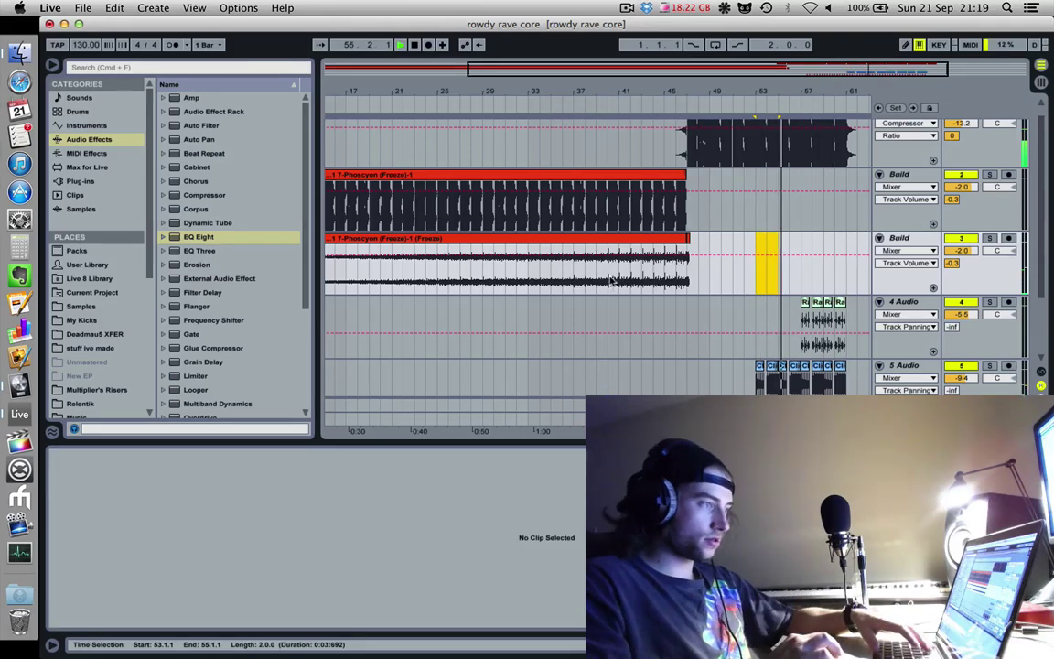
# Step: Try a copy of the flattened Build's bars 25 to 28 at bar 53 alongside the main Phoscyon section
pyautogui.moveTo(438, 282); pyautogui.dragTo(470, 282)
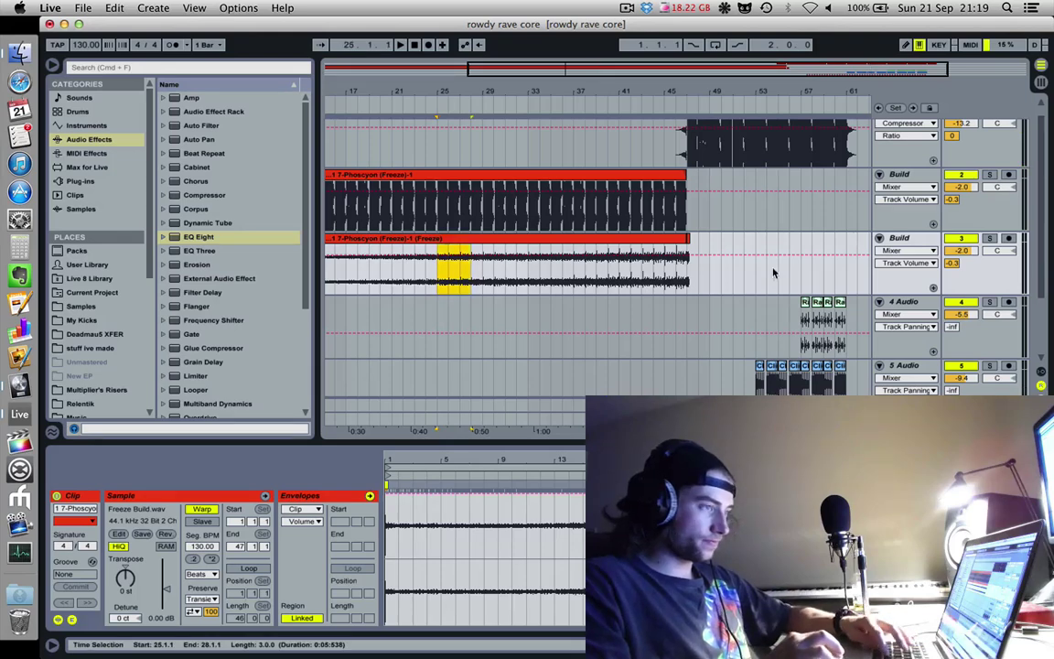
pyautogui.hotkey('ctrl', 'c')
pyautogui.click(756, 244)
pyautogui.hotkey('ctrl', 'v')
pyautogui.press('space')
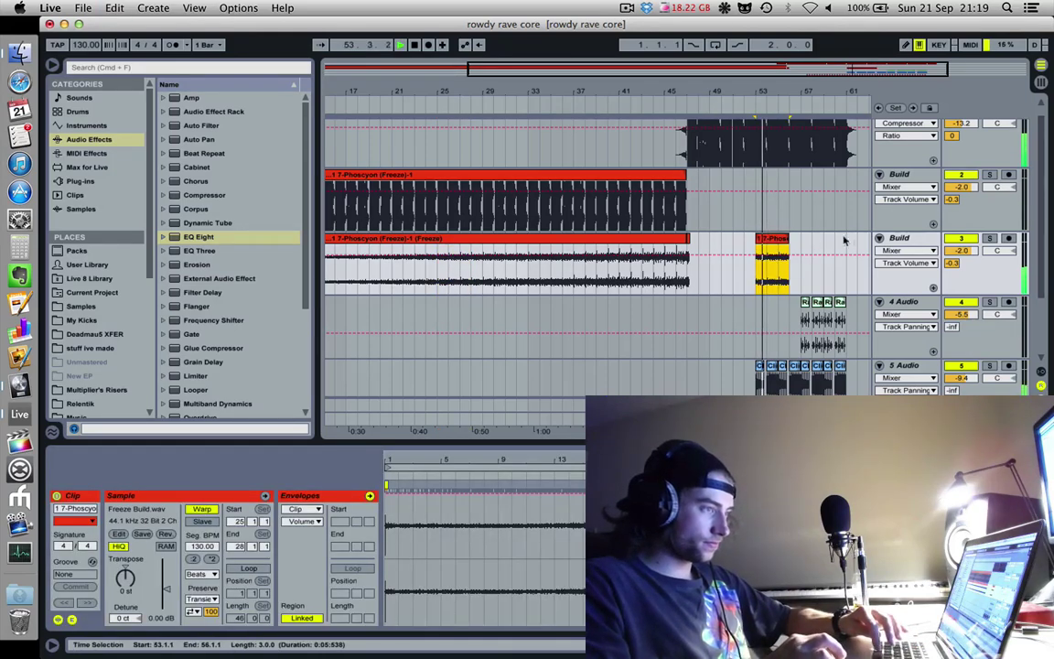
pyautogui.moveTo(811, 260); pyautogui.dragTo(758, 242)
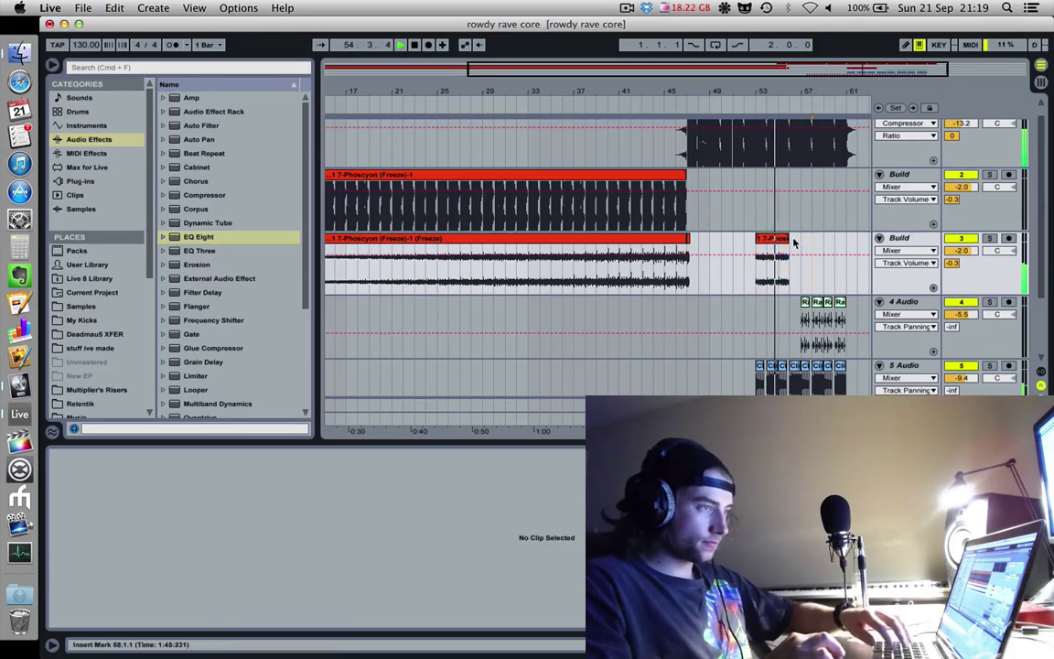
pyautogui.press('Delete')
# Step: Mute the original Build track and play the flattened copy from bar 34 and from bar 47
pyautogui.click(541, 271)
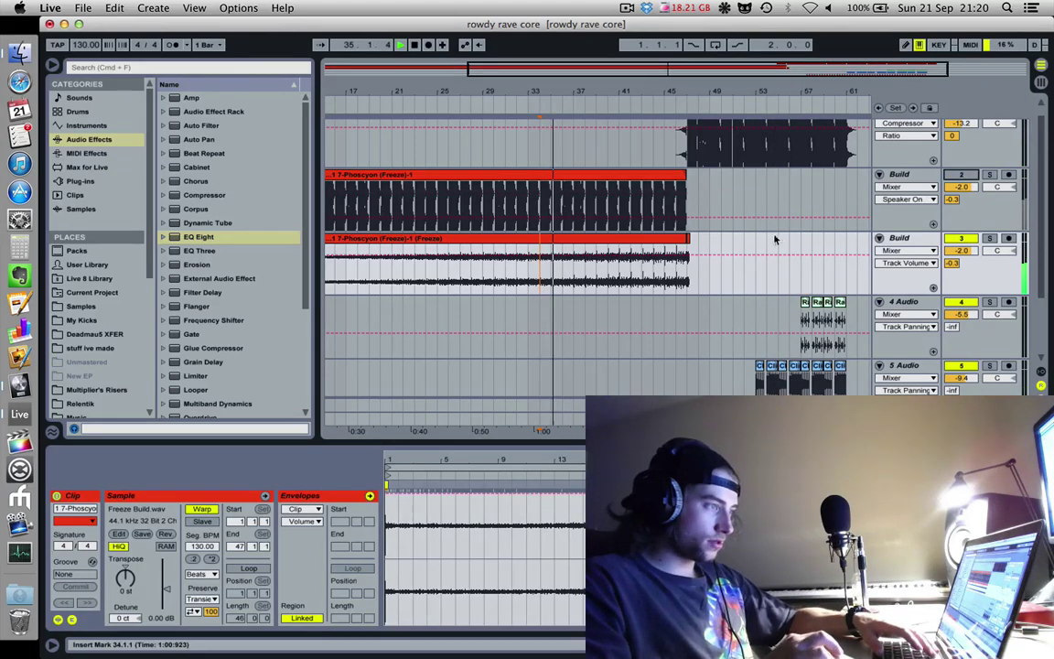
pyautogui.click(961, 174)
pyautogui.press('space')
pyautogui.click(682, 279)
pyautogui.click(688, 279)
pyautogui.press('space')
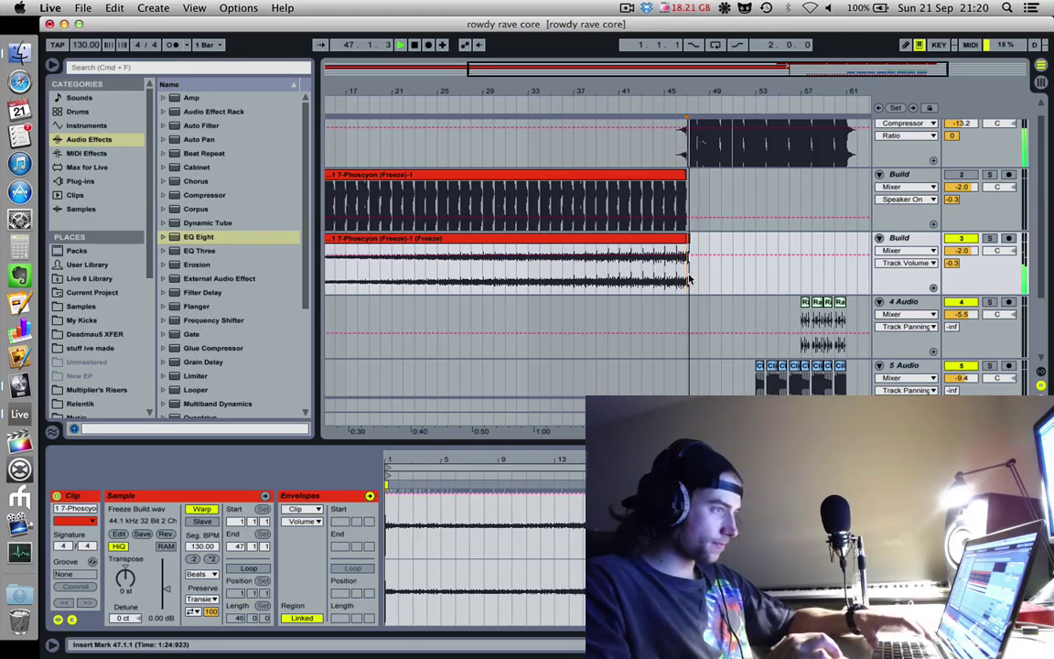
# Step: Delete bars 44 to 47 of the flattened Build clip, keeping its tail at bar 47, and play from bar 47
pyautogui.press('space')
pyautogui.moveTo(689, 89); pyautogui.dragTo(692, 65)
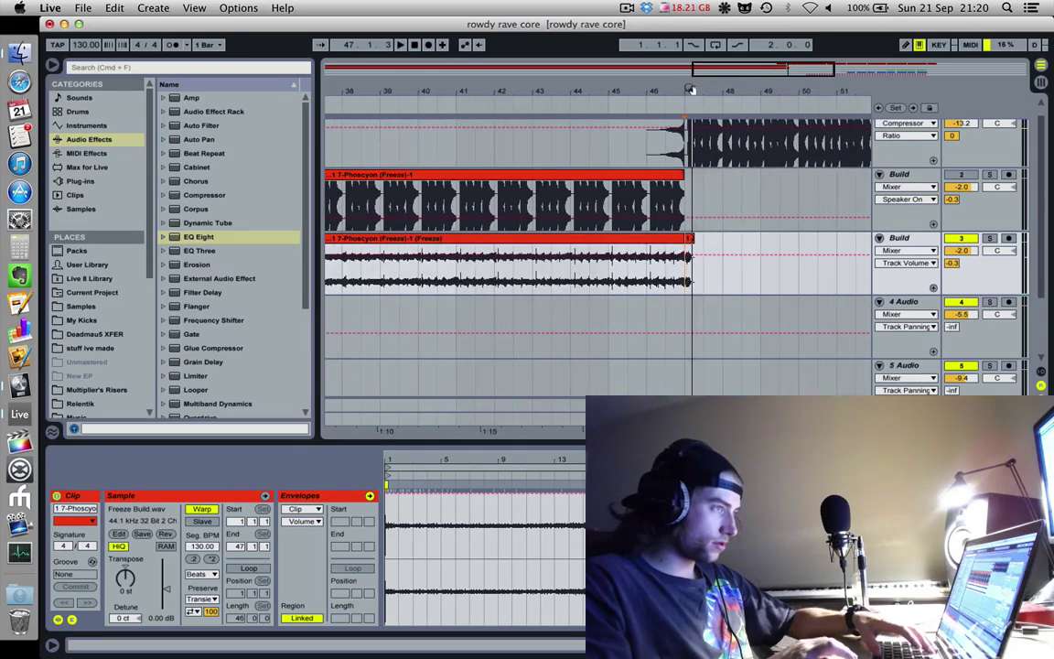
pyautogui.click(724, 264)
pyautogui.press('space')
pyautogui.moveTo(686, 262); pyautogui.dragTo(579, 265)
pyautogui.press('space')
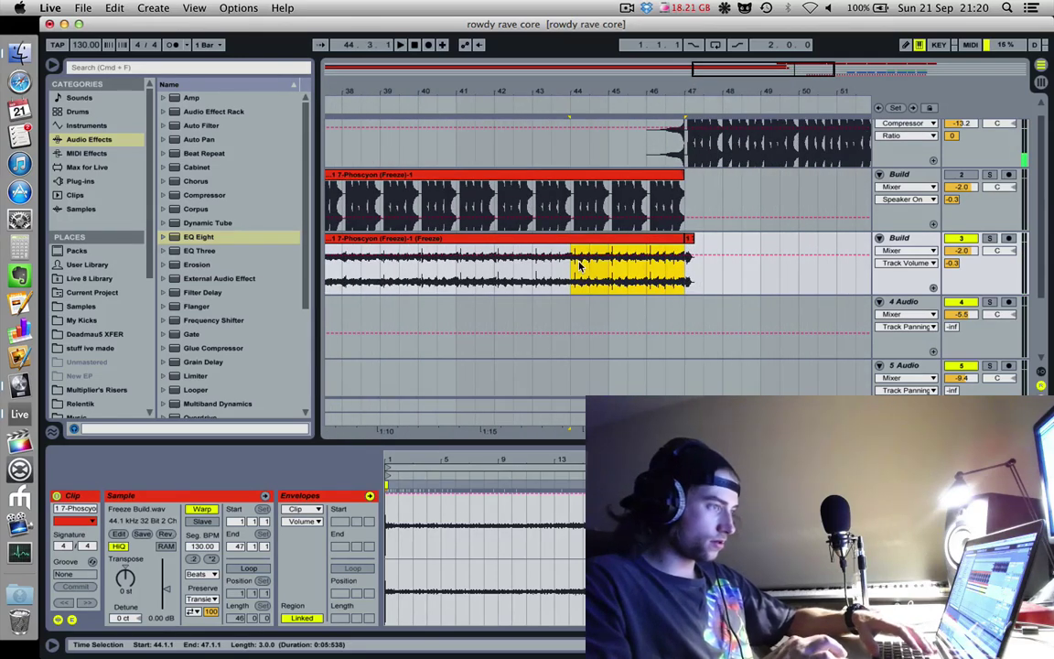
pyautogui.press('Delete')
pyautogui.press('space')
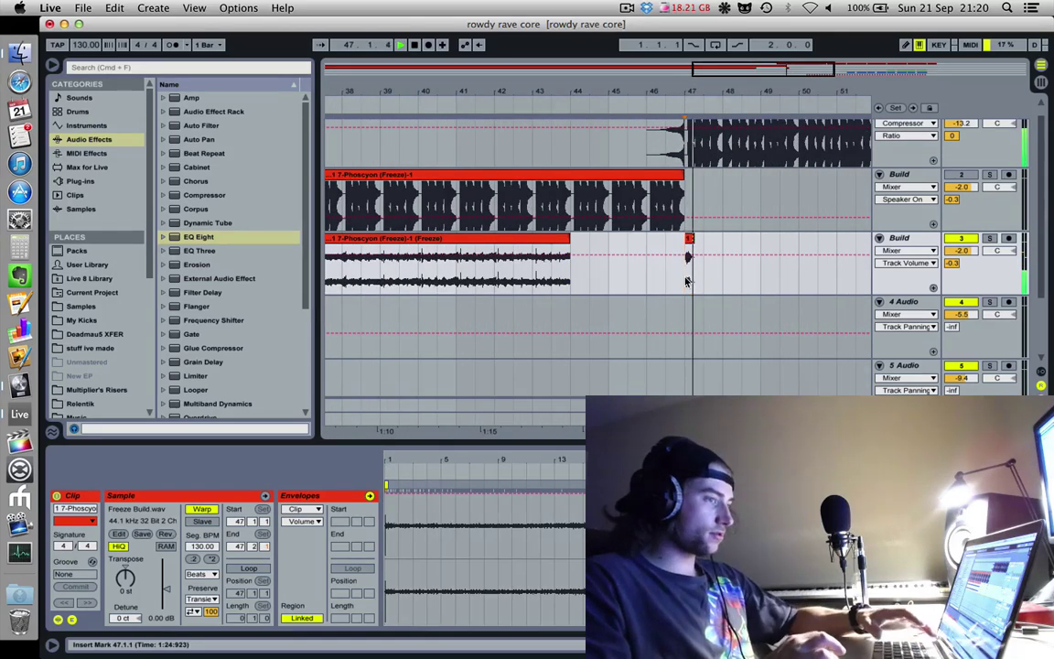
# Step: Solo the flattened Build copy briefly and delete the original Build track
pyautogui.click(989, 238)
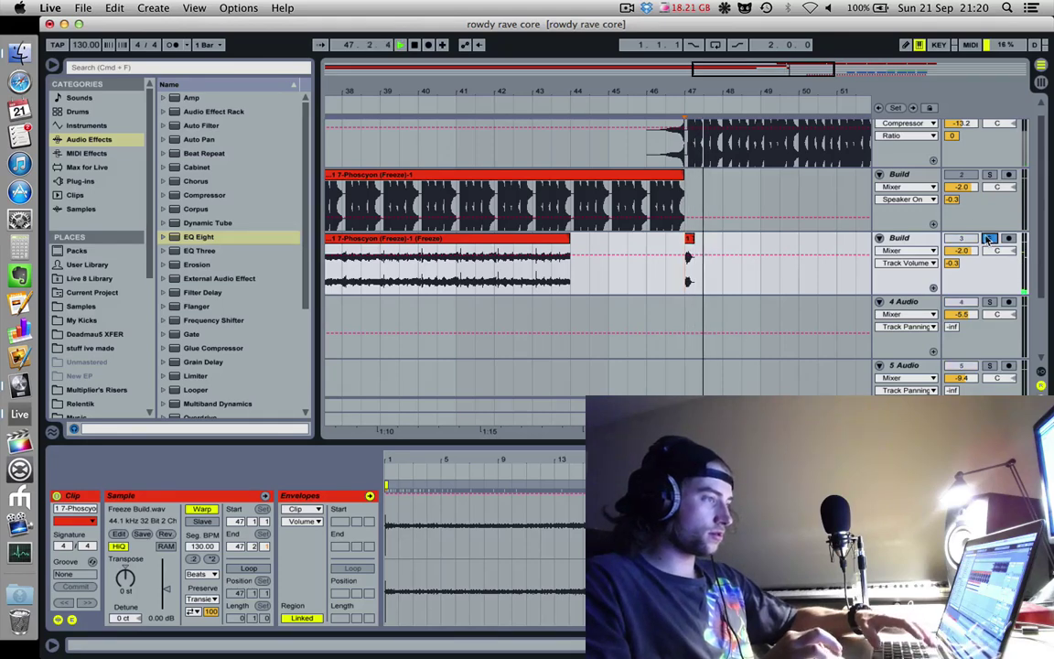
pyautogui.click(910, 177)
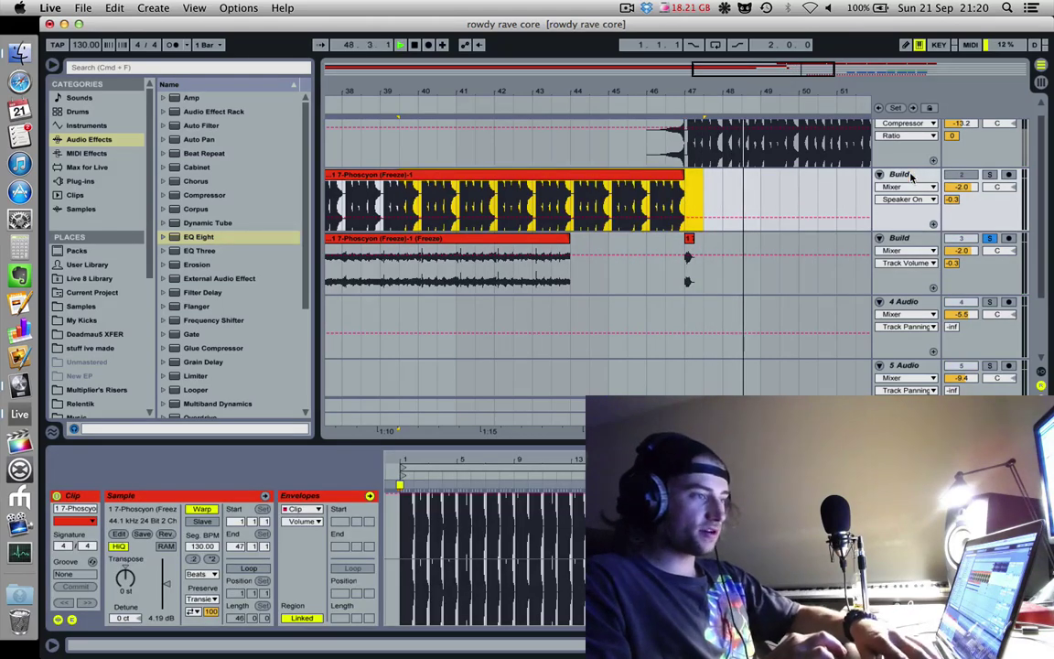
pyautogui.press('Delete')
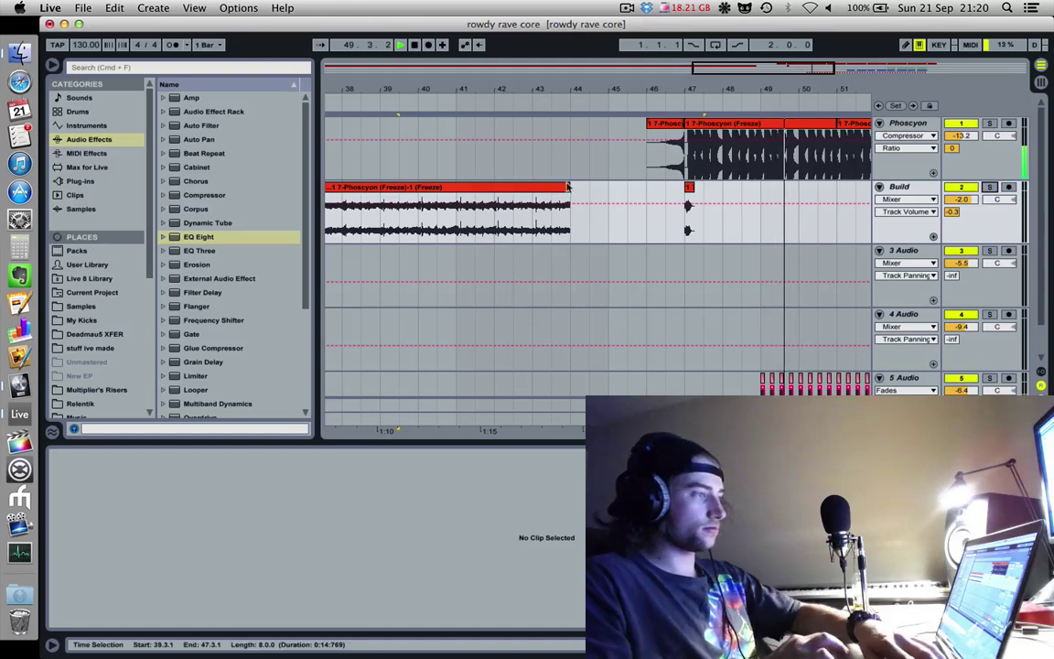
# Step: Delete the remaining long flattened clip from the Build track and play the tail clip at bar 47 in the mix
pyautogui.click(560, 188)
pyautogui.press('space')
pyautogui.press('Delete')
pyautogui.click(689, 211)
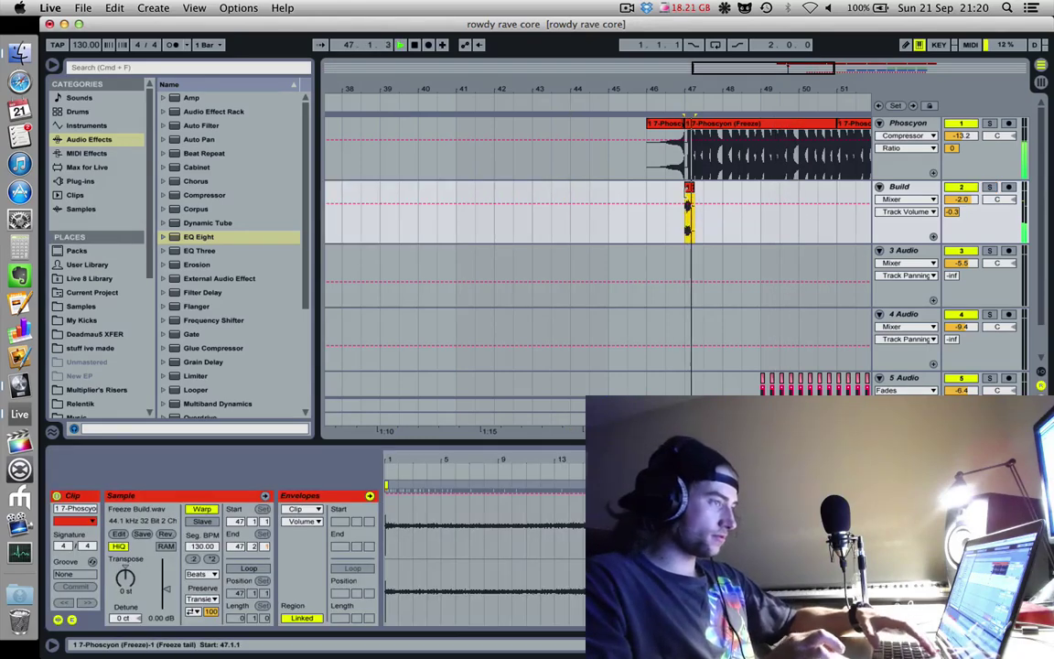
pyautogui.click(631, 193)
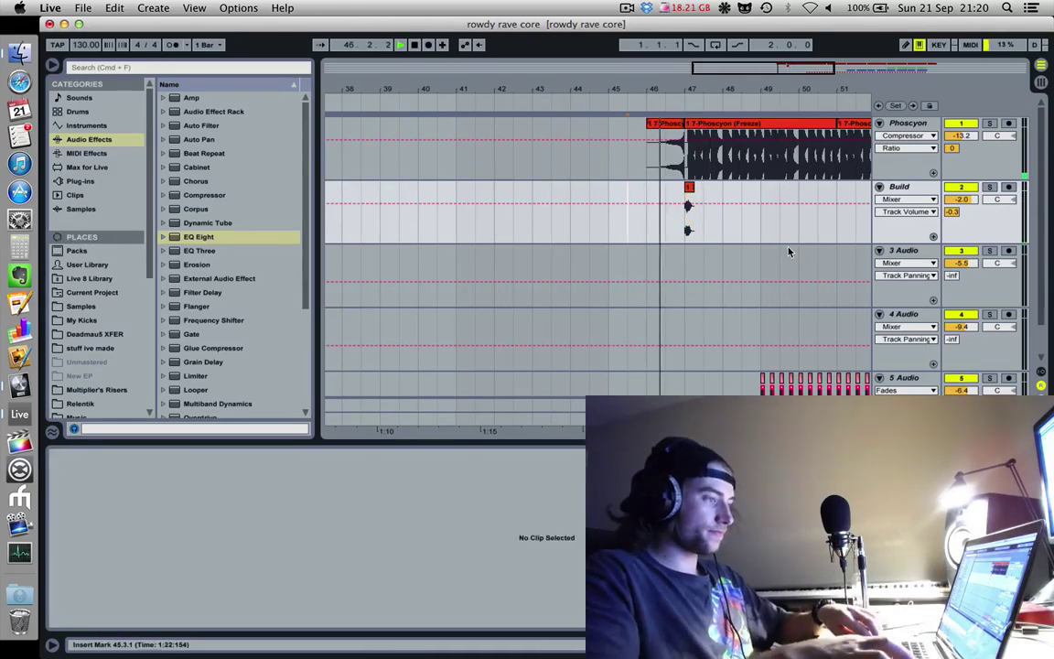
# Step: Hide the clip detail view, lower the Build track's volume to -22.0 dB, and play from 46.4.3
pyautogui.press('super+alt+l')
pyautogui.moveTo(744, 89); pyautogui.dragTo(745, 86)
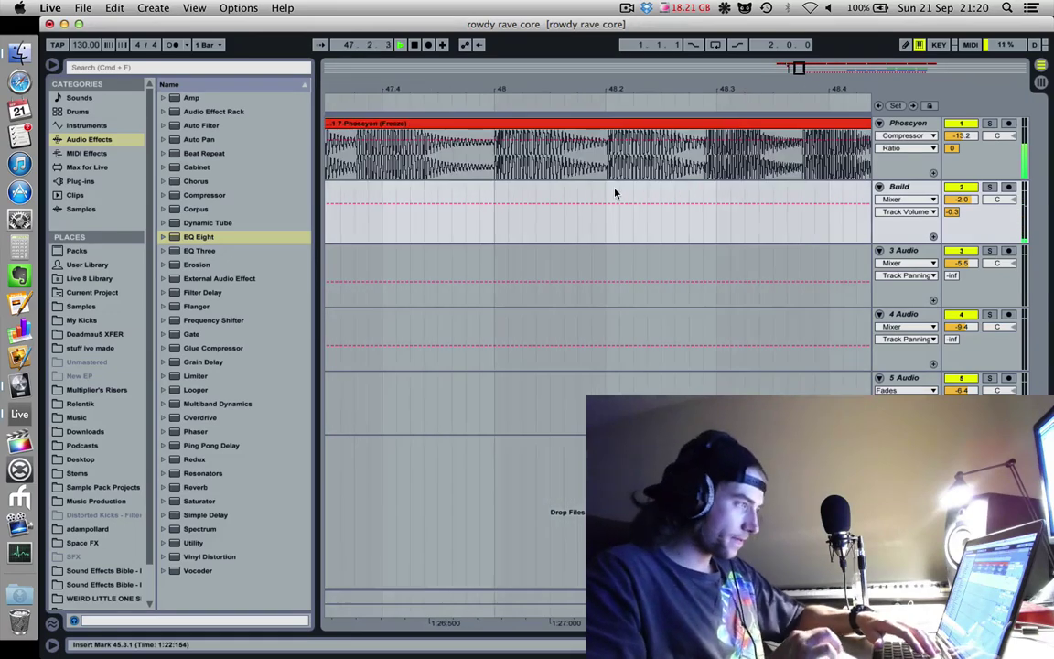
pyautogui.moveTo(961, 199); pyautogui.dragTo(961, 233)
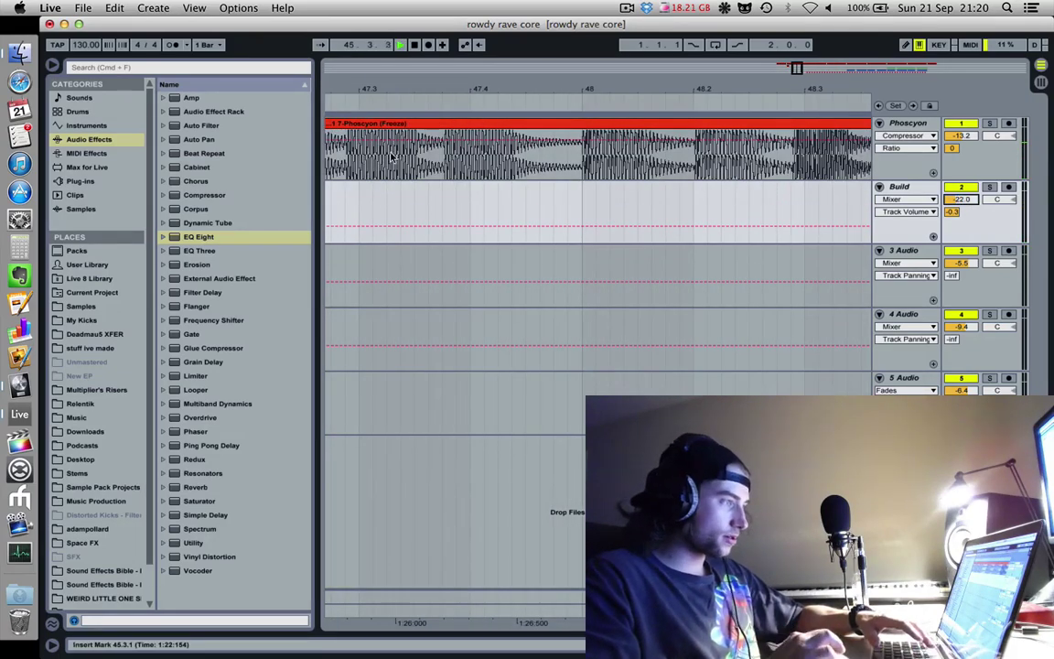
pyautogui.moveTo(440, 151); pyautogui.dragTo(454, 198)
pyautogui.press('space')
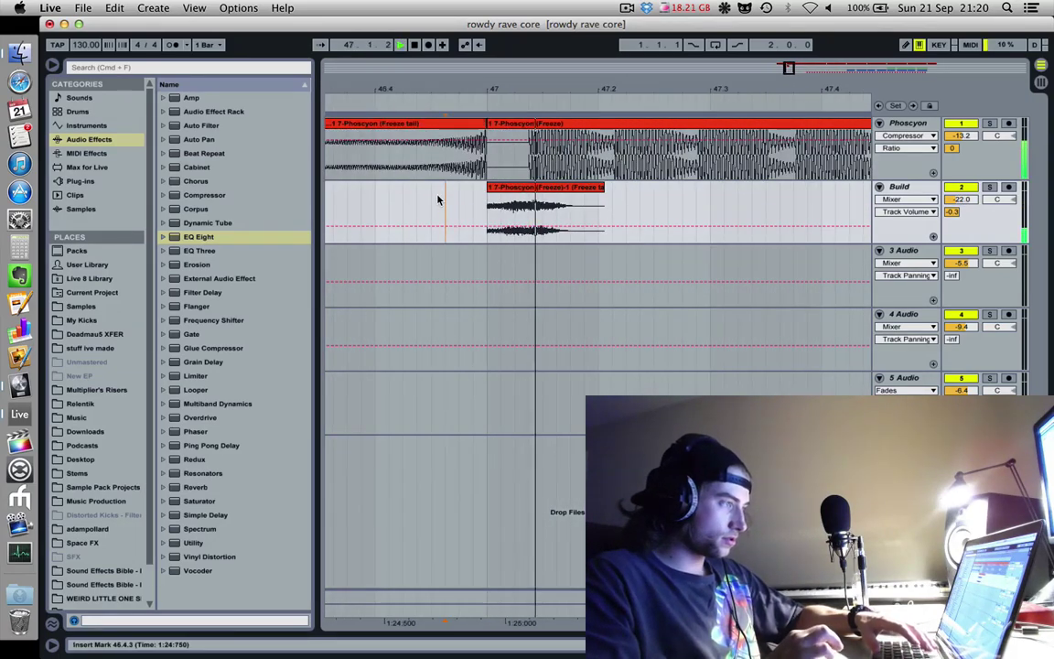
# Step: Set the Build track's volume to -18.3 dB and replay the transition into the drop from 46.3.4 and 46.2.1
pyautogui.click(349, 196)
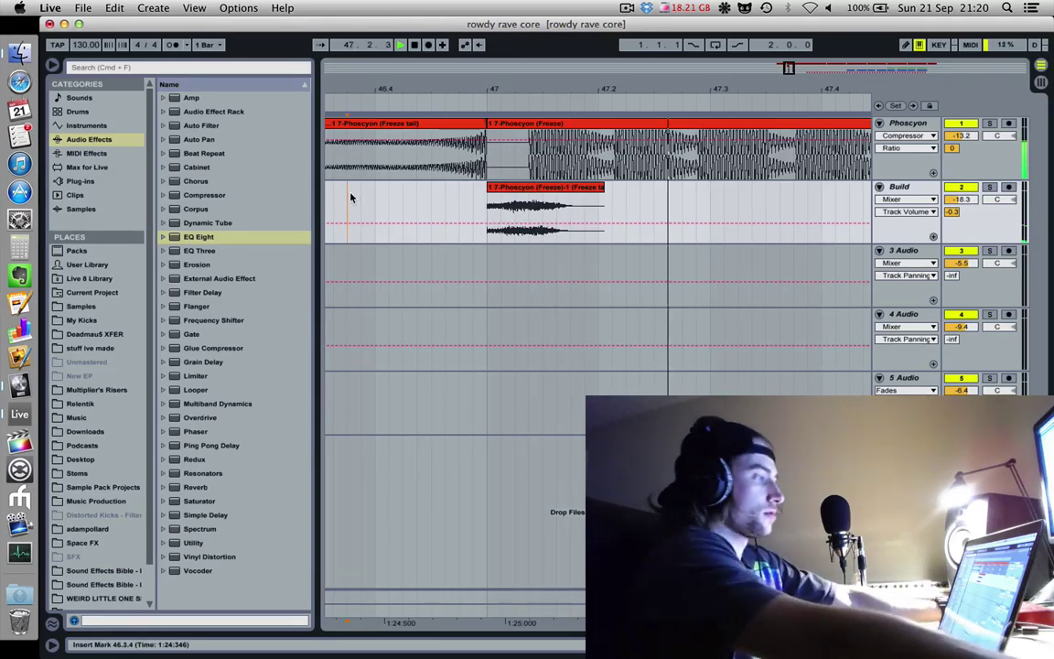
pyautogui.moveTo(606, 93); pyautogui.dragTo(599, 64)
pyautogui.click(531, 194)
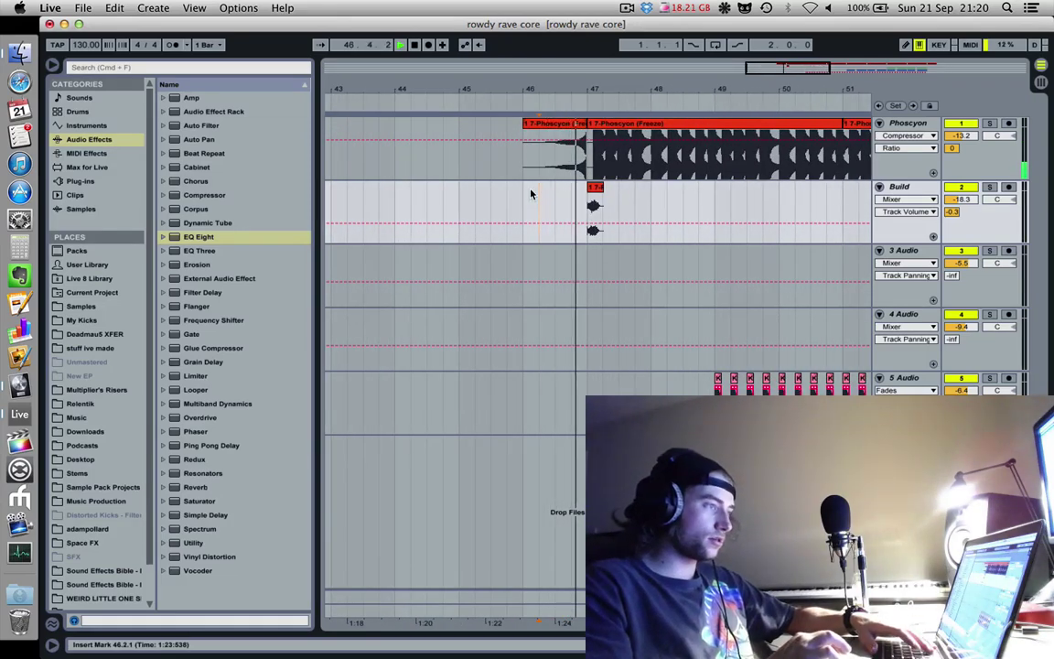
# Step: Place the Build tail clip half a beat after the start of bar 49 and play from 49.1.1
pyautogui.click(596, 192)
pyautogui.moveTo(596, 192); pyautogui.dragTo(727, 204)
pyautogui.moveTo(730, 82)
pyautogui.mouseDown()
pyautogui.moveTo(712, 190)
pyautogui.moveTo(756, 191)
pyautogui.mouseUp()
pyautogui.click(658, 200)
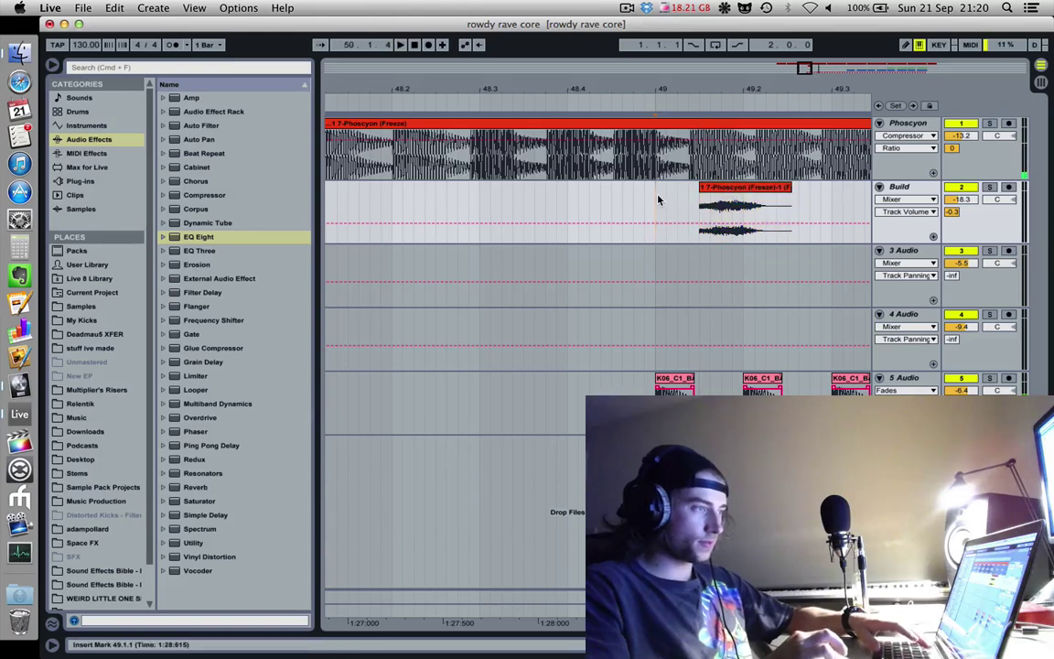
# Step: Move the Build tail clip to 49.1.1 and duplicate it at two-bar intervals to bars 51 and 53
pyautogui.click(716, 190)
pyautogui.moveTo(720, 190); pyautogui.dragTo(676, 192)
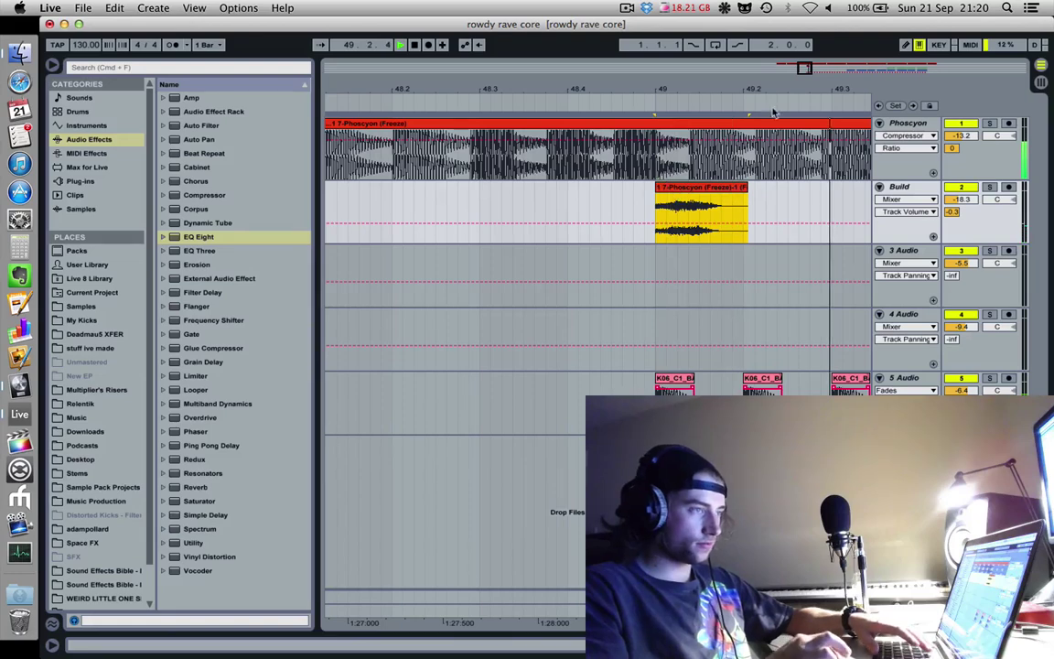
pyautogui.press('x')
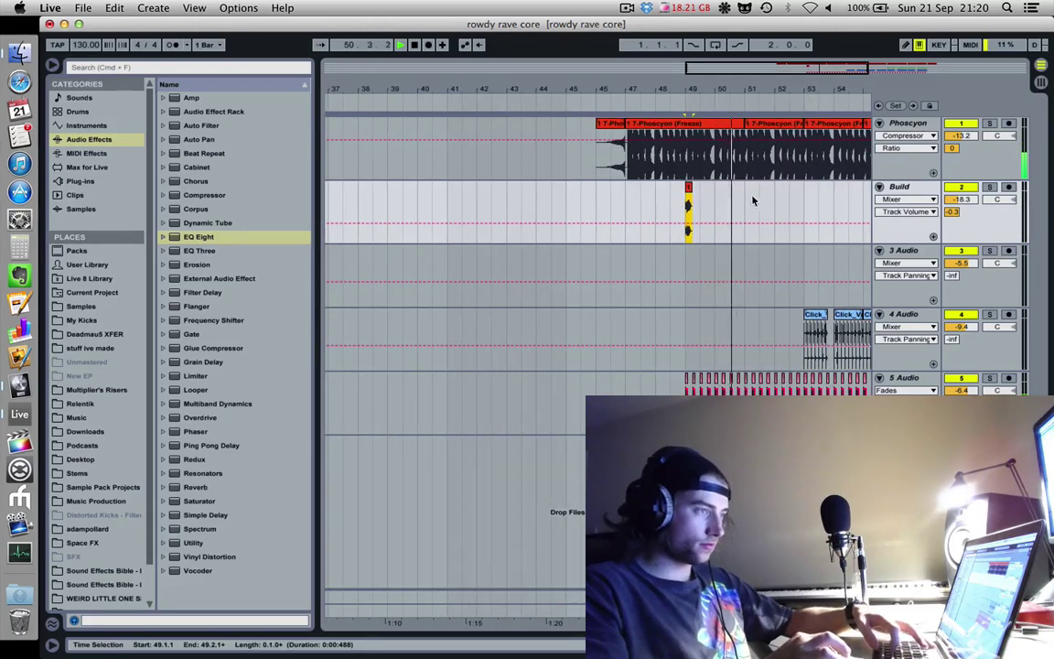
pyautogui.moveTo(743, 201); pyautogui.dragTo(688, 203)
pyautogui.press('super+d')
pyautogui.press('super+d')
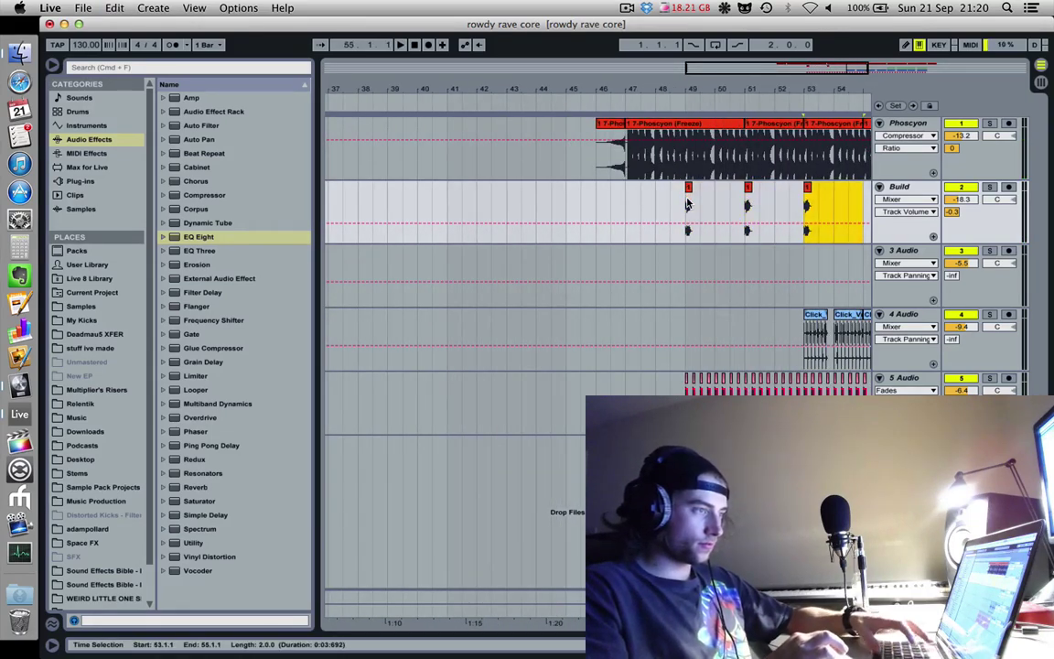
# Step: Raise the Build track's volume to -6.7 dB and solo the track while playing from bar 49
pyautogui.click(688, 203)
pyautogui.press('space')
pyautogui.moveTo(961, 198); pyautogui.dragTo(984, 189)
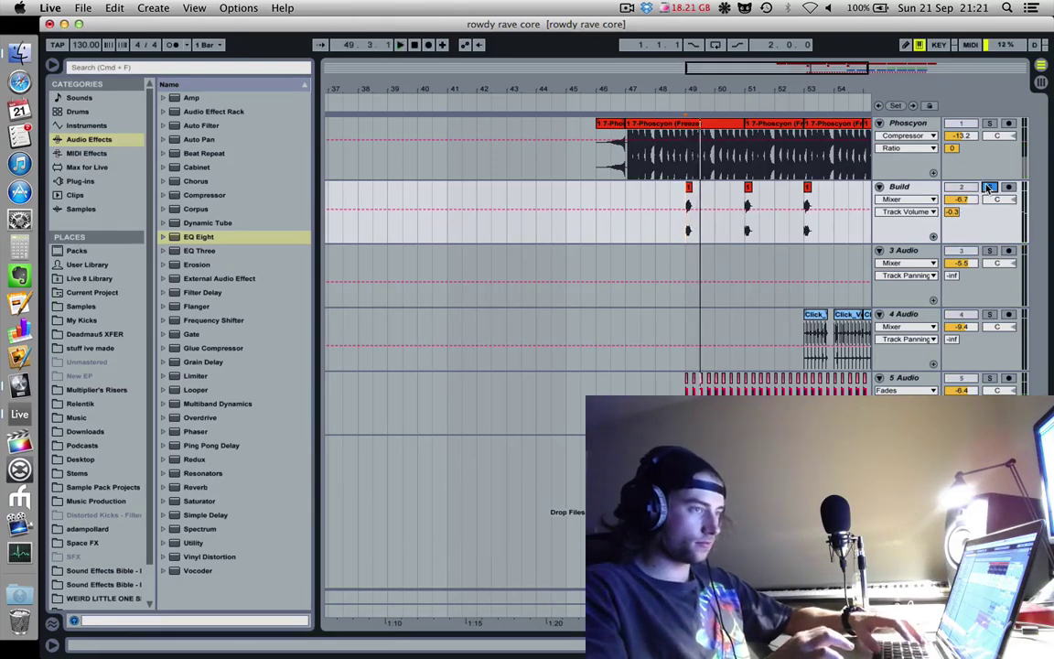
pyautogui.click(989, 187)
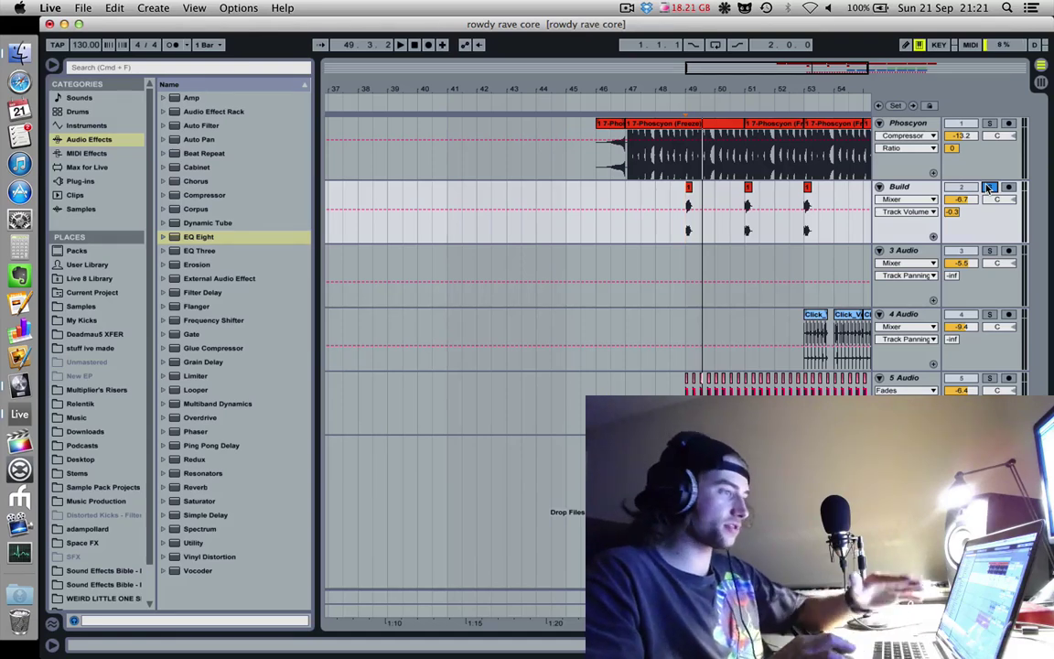
pyautogui.press('space')
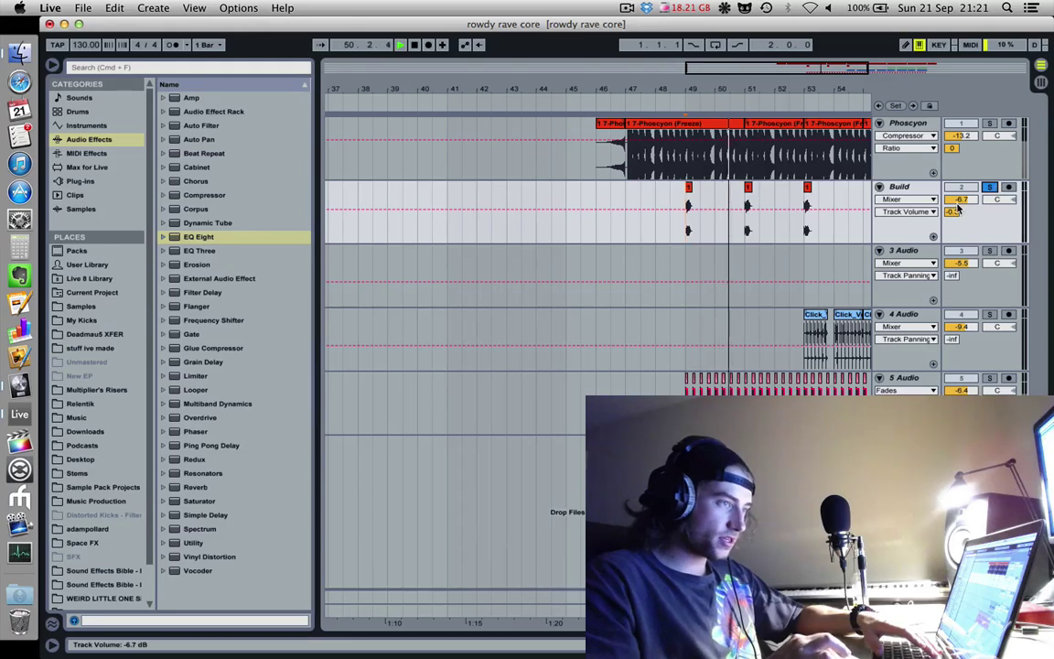
# Step: Compare the Build hit in the full mix and soloed from bar 49, trying its A-Convolution send
pyautogui.click(992, 187)
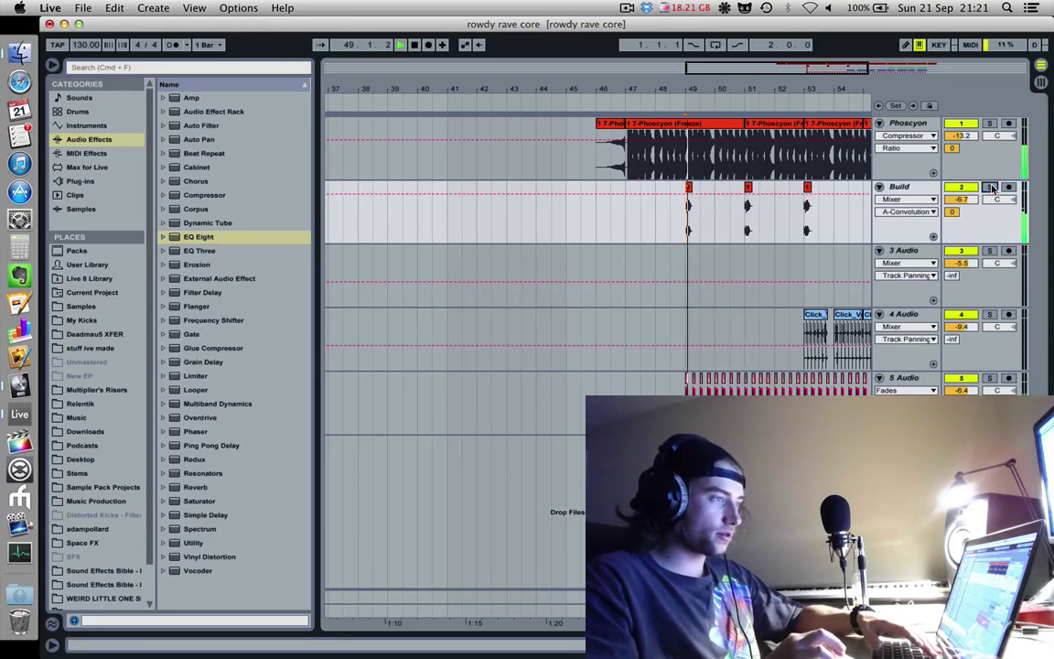
pyautogui.click(992, 187)
pyautogui.press('space')
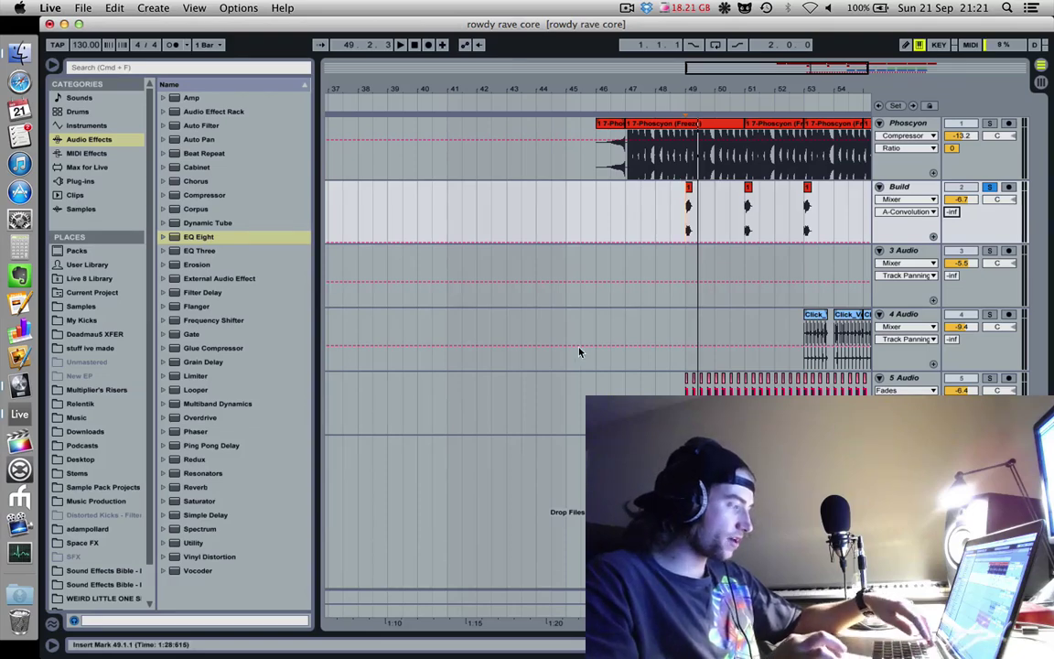
# Step: Insert a second return track in the Session View mixer
pyautogui.press('Tab')
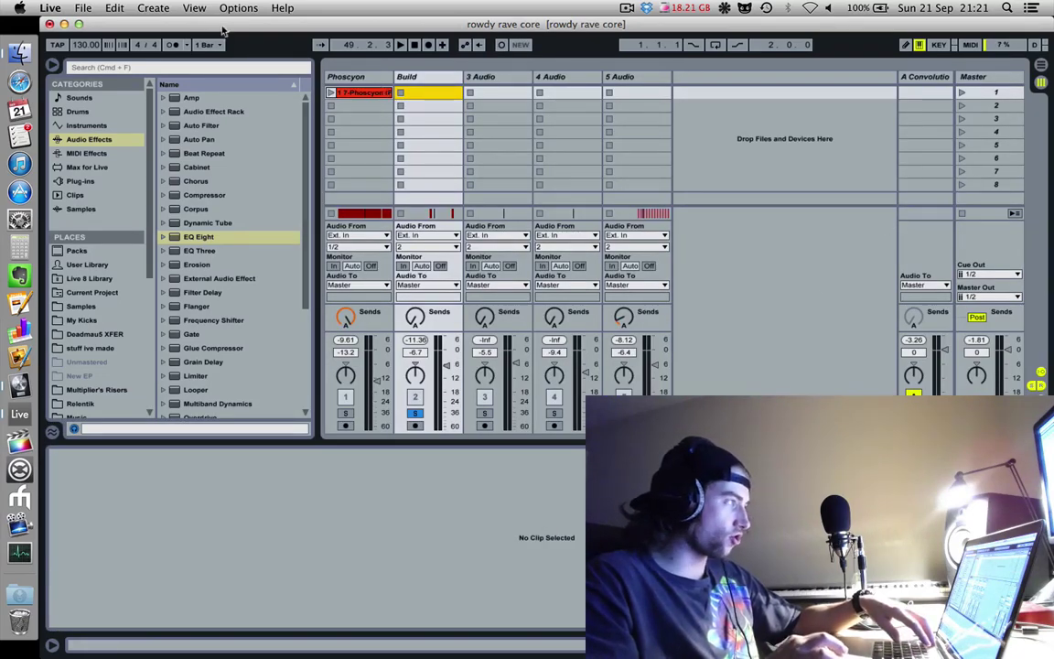
pyautogui.click(152, 7)
pyautogui.click(213, 149)
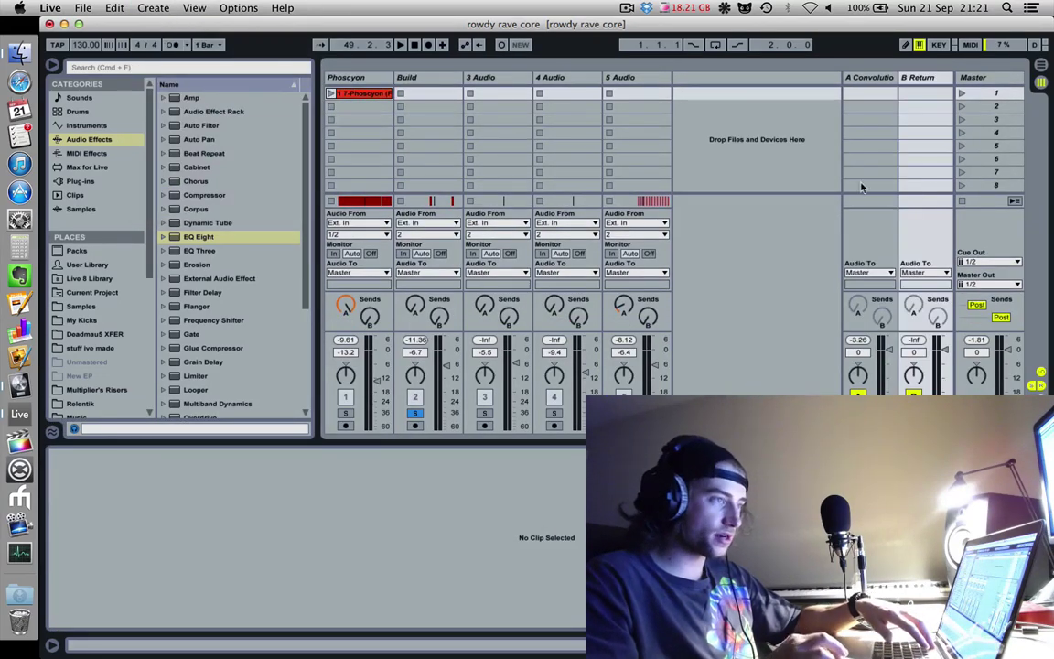
# Step: Load the Toraverb VST on the new return track, show its preset browser and close the plug-in window
pyautogui.click(87, 180)
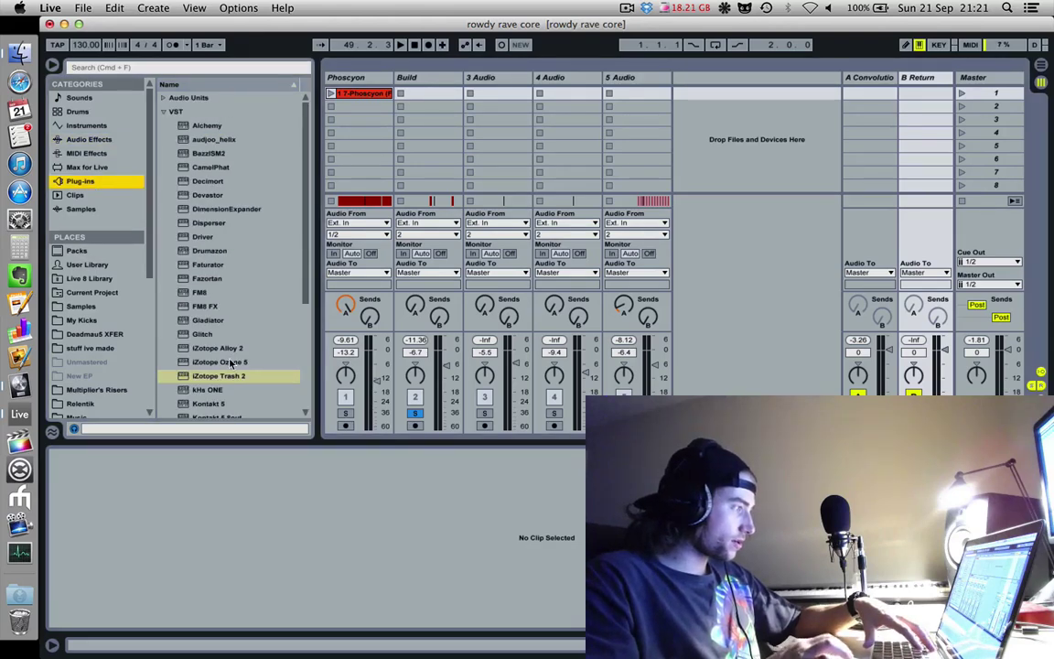
pyautogui.scroll(-5, 219, 329)
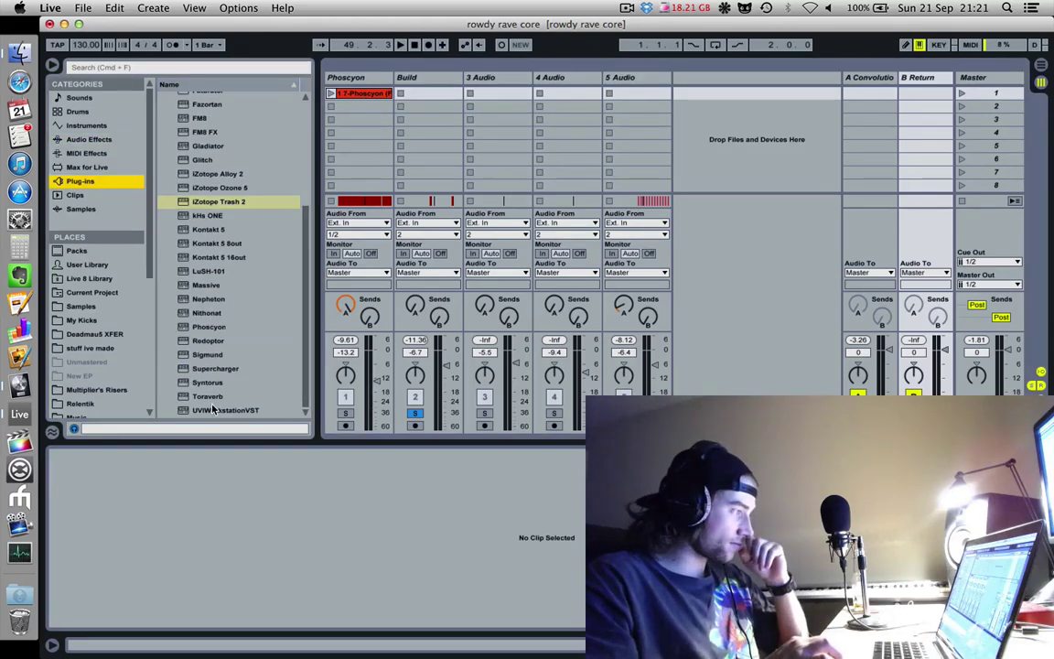
pyautogui.doubleClick(208, 397)
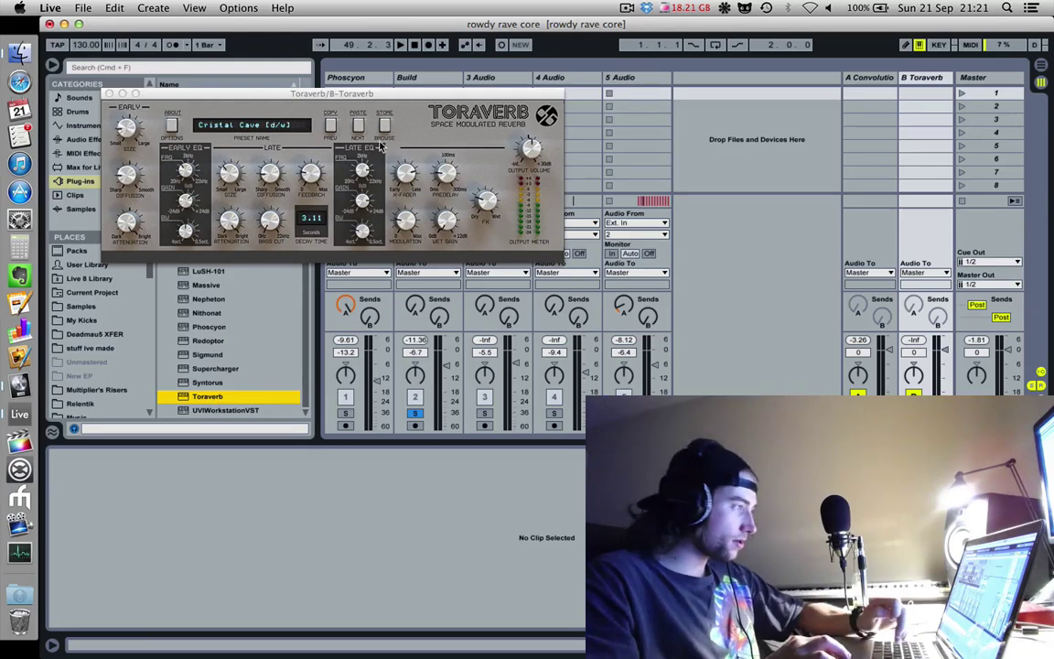
pyautogui.click(385, 130)
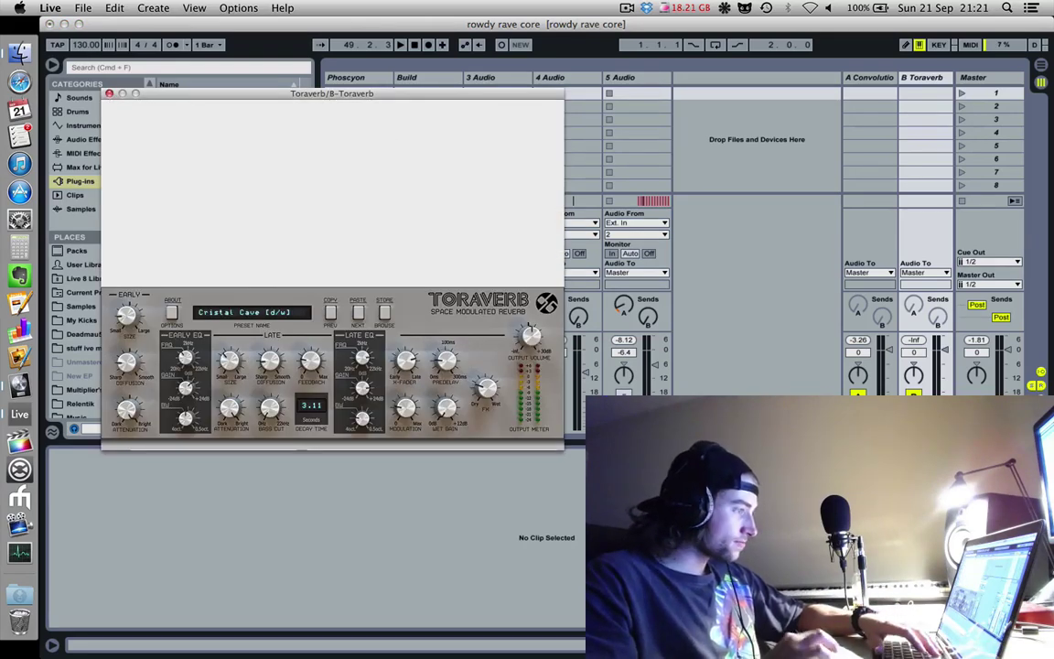
pyautogui.click(108, 94)
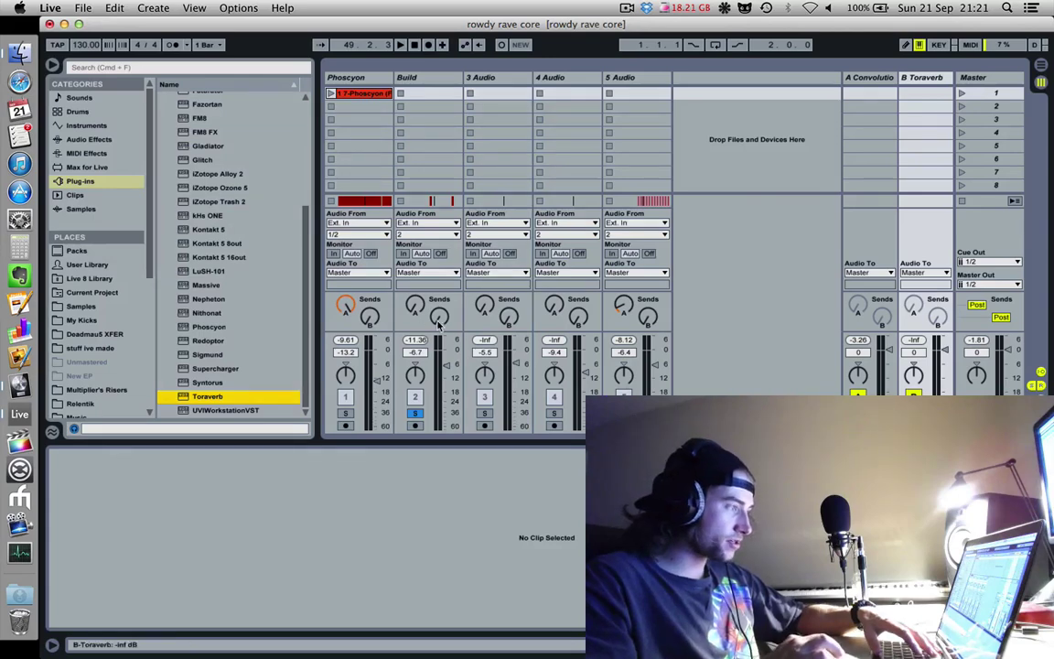
# Step: Set the Build track's send to Toraverb to 0 dB and rename the track Scrape
pyautogui.moveTo(439, 322); pyautogui.dragTo(439, 319)
pyautogui.click(430, 78)
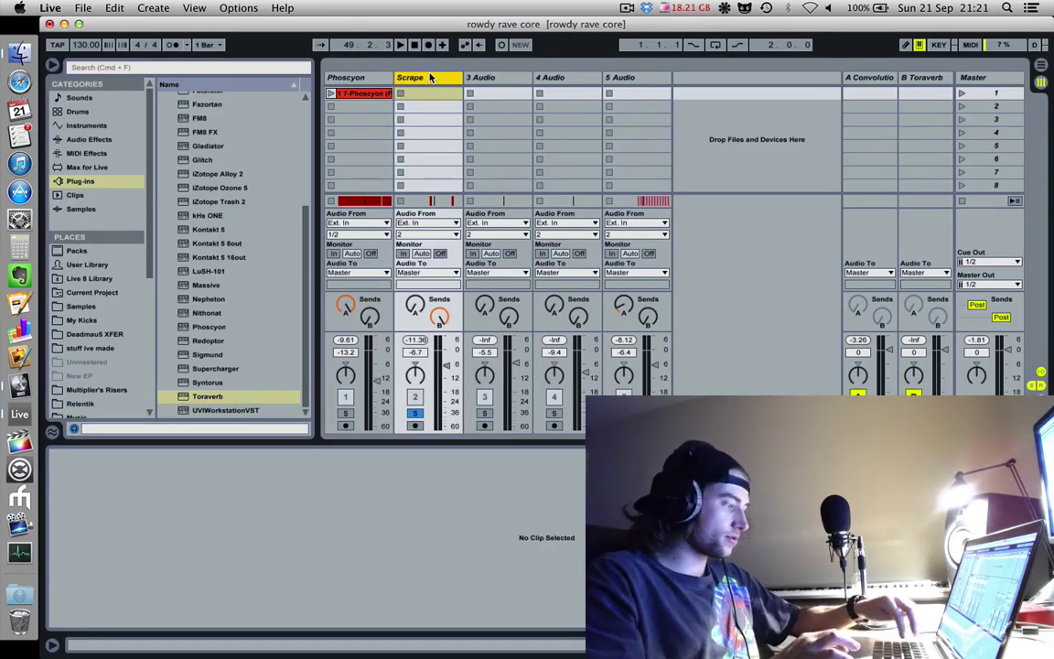
pyautogui.press('Tab')
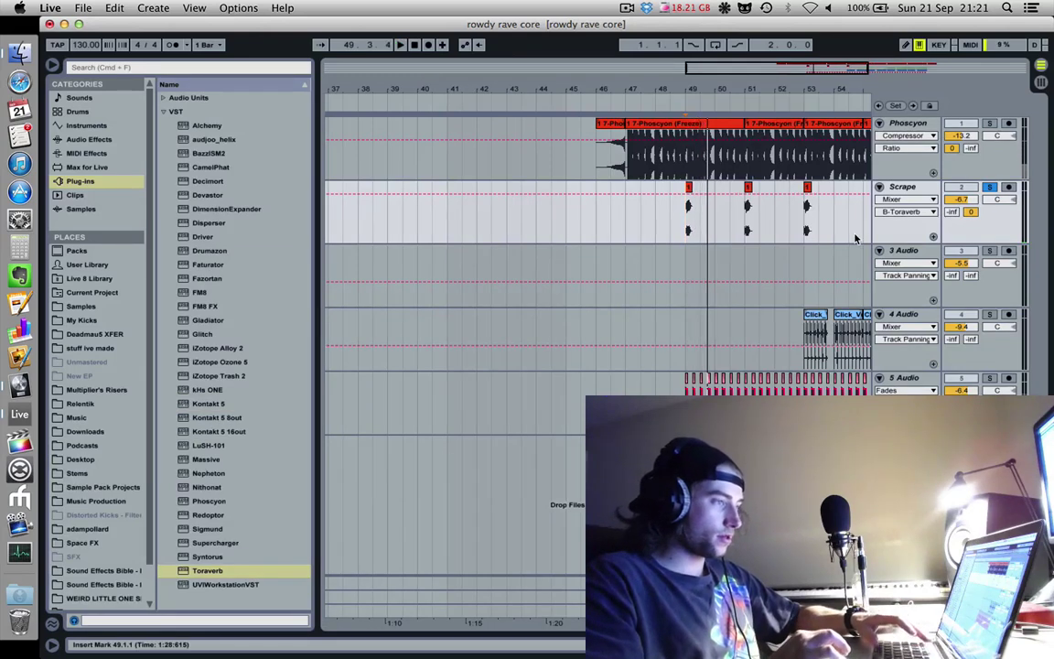
# Step: Unsolo the Scrape track and lower its Toraverb send to -12.5 dB during playback in the mix
pyautogui.click(989, 186)
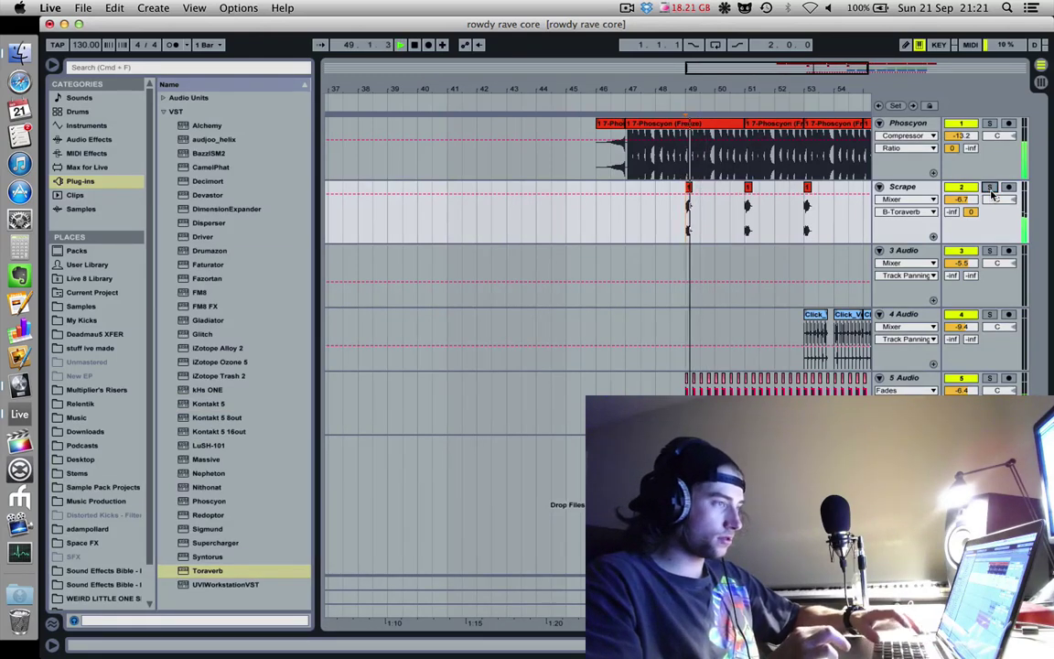
pyautogui.moveTo(969, 211)
pyautogui.mouseDown()
pyautogui.moveTo(970, 240)
pyautogui.moveTo(970, 224)
pyautogui.mouseUp()
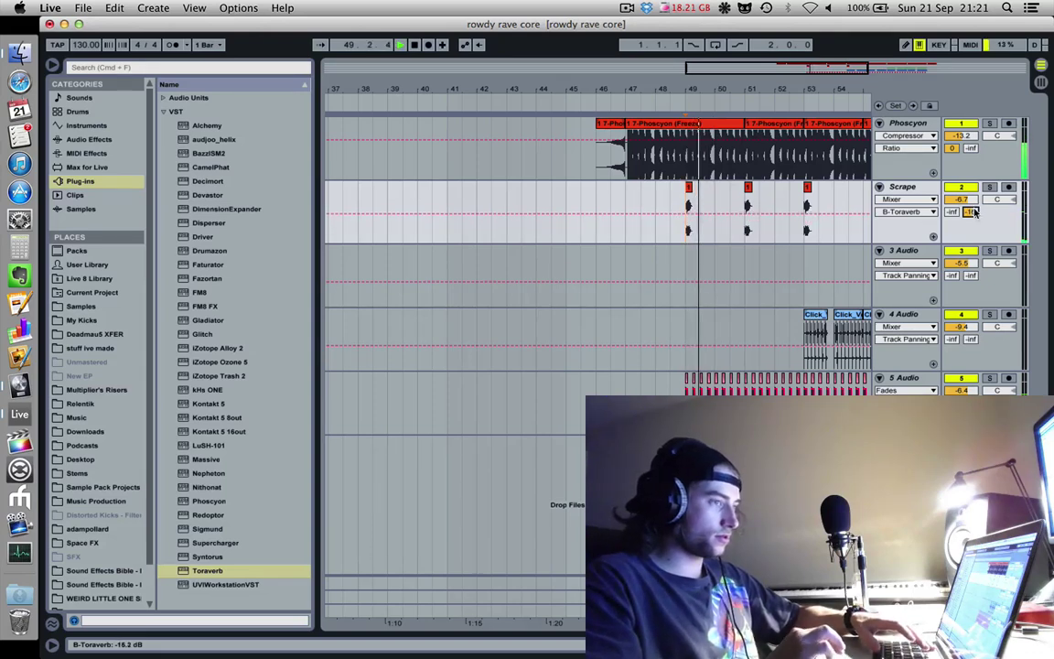
pyautogui.click(625, 201)
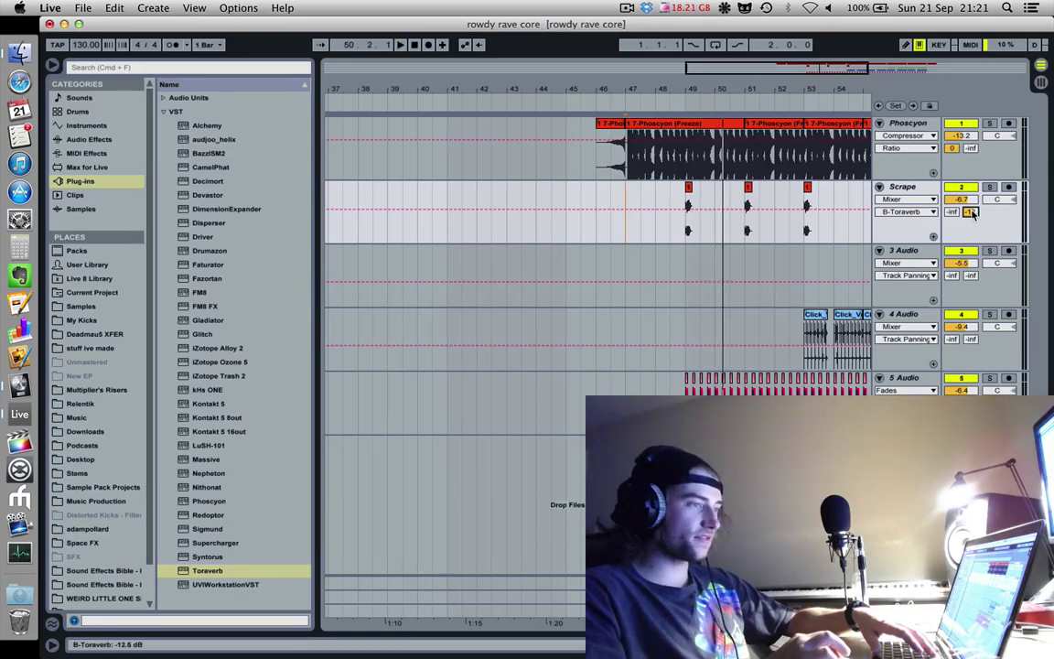
# Step: Solo the Scrape track and reopen Toraverb from the B return track with its preset browser
pyautogui.click(989, 187)
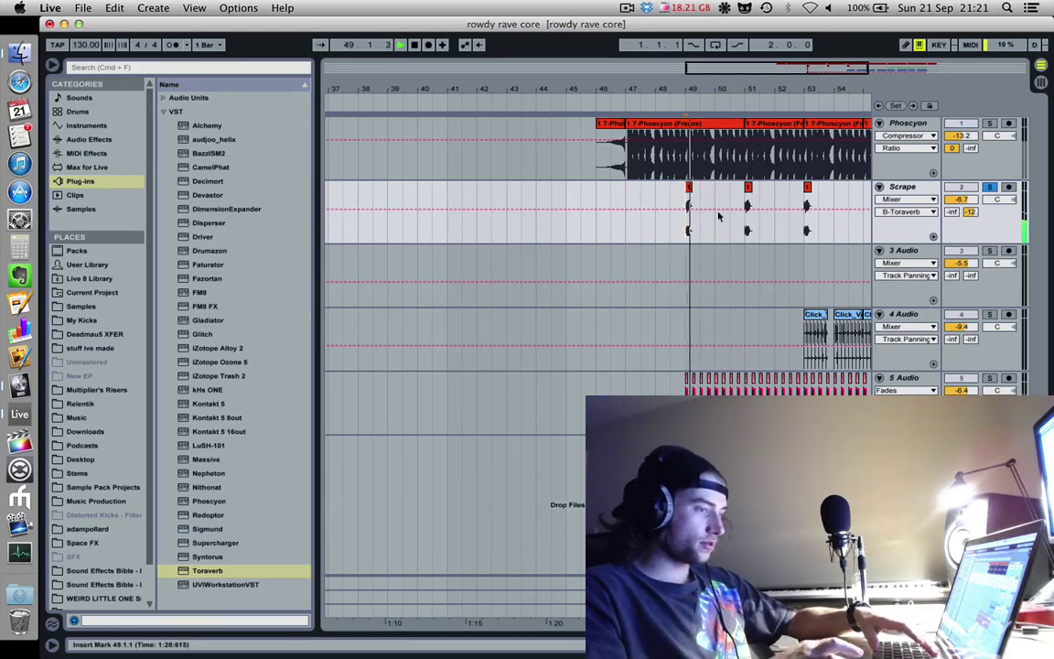
pyautogui.click(688, 583)
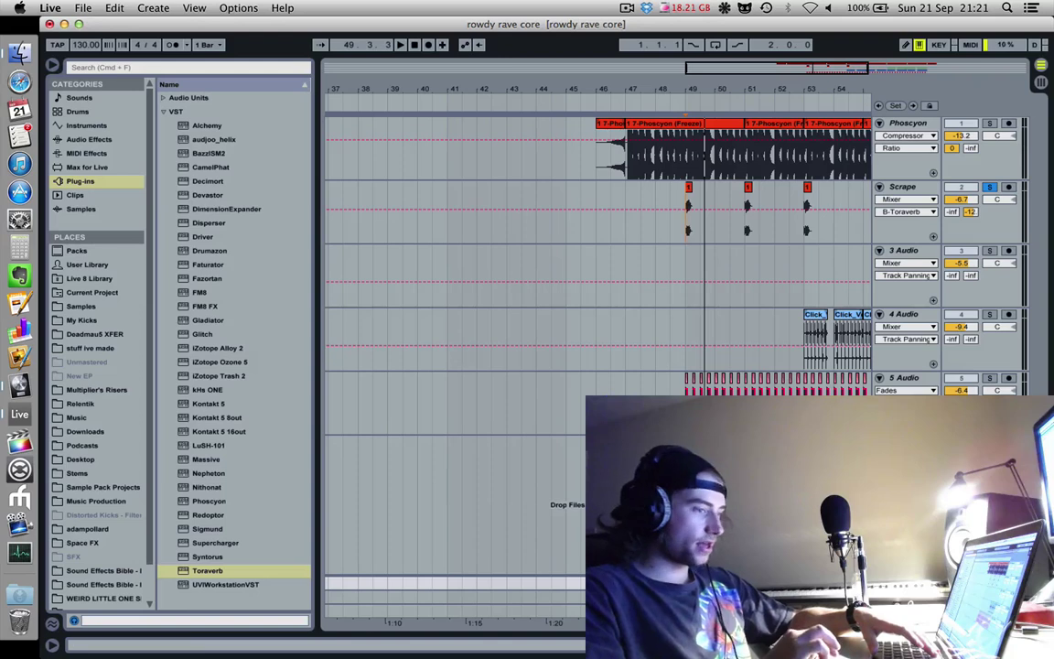
pyautogui.click(688, 596)
pyautogui.press('Return')
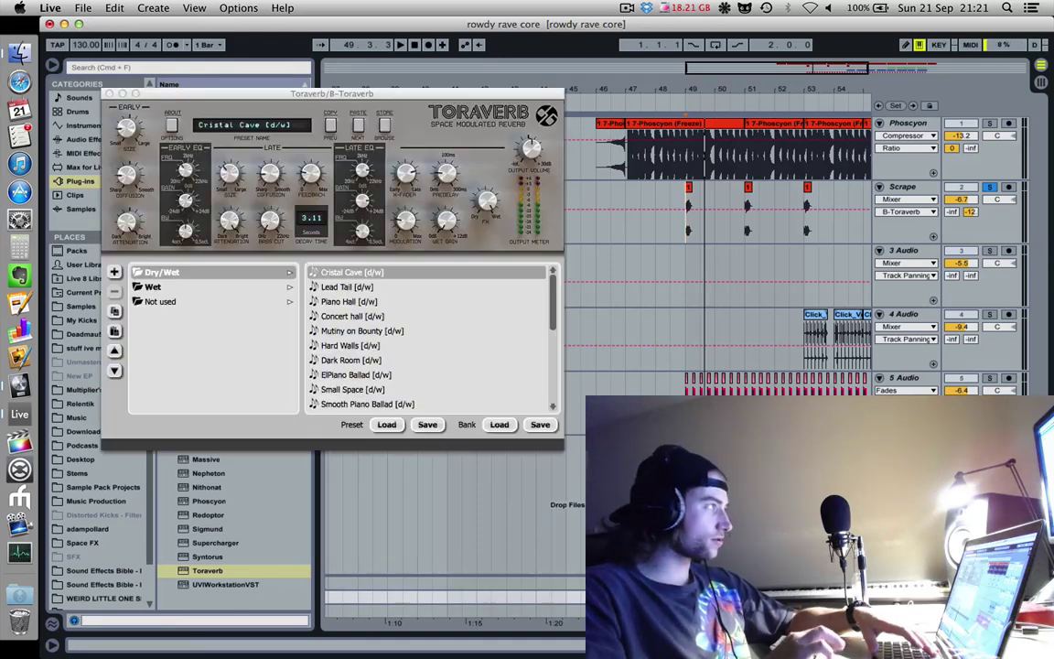
# Step: Audition the Dry/Wet presets Mutiny on Bounty and ElPiano Ballad on the soloed scrape hit
pyautogui.click(362, 330)
pyautogui.press('space')
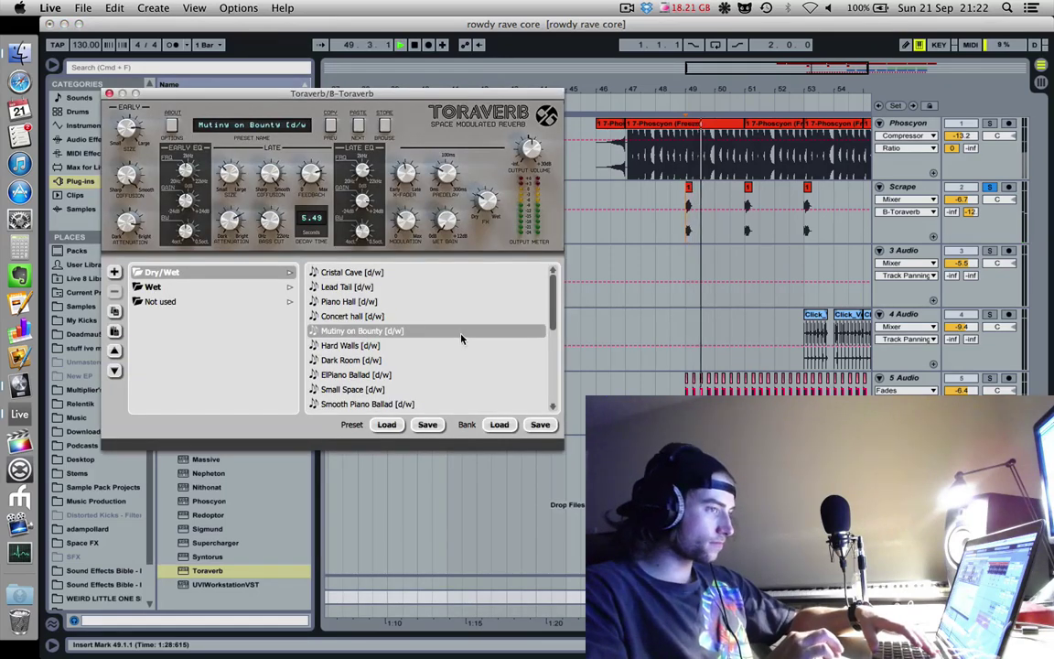
pyautogui.click(392, 376)
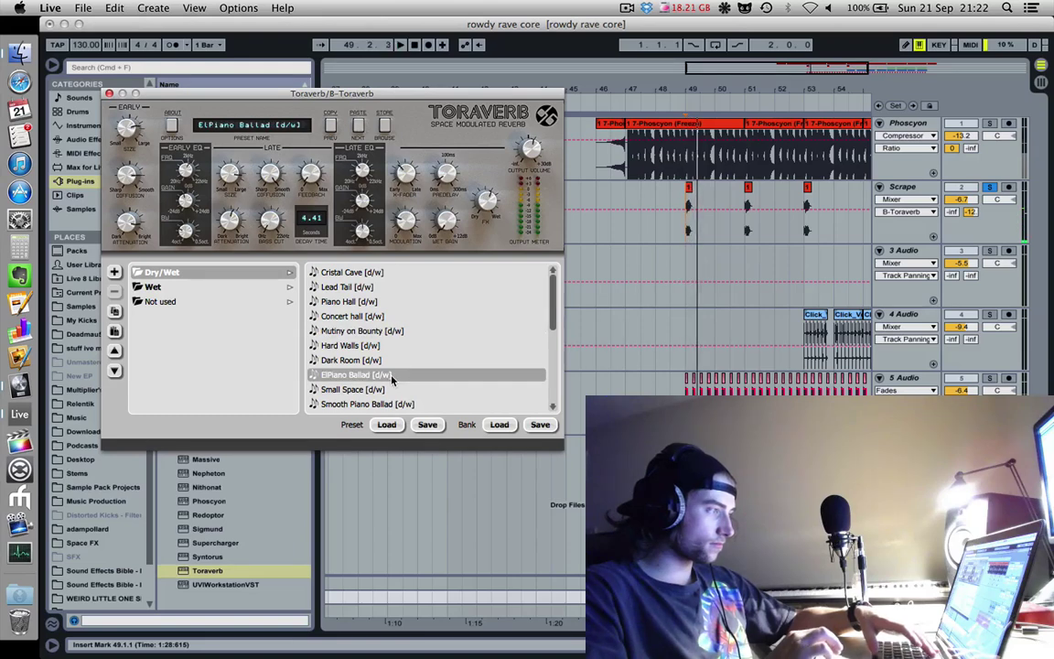
# Step: Switch to Toraverb's Wet presets, compare Mutiny on Bounty with Ambience, and load Mutiny on Bounty
pyautogui.click(215, 288)
pyautogui.click(384, 273)
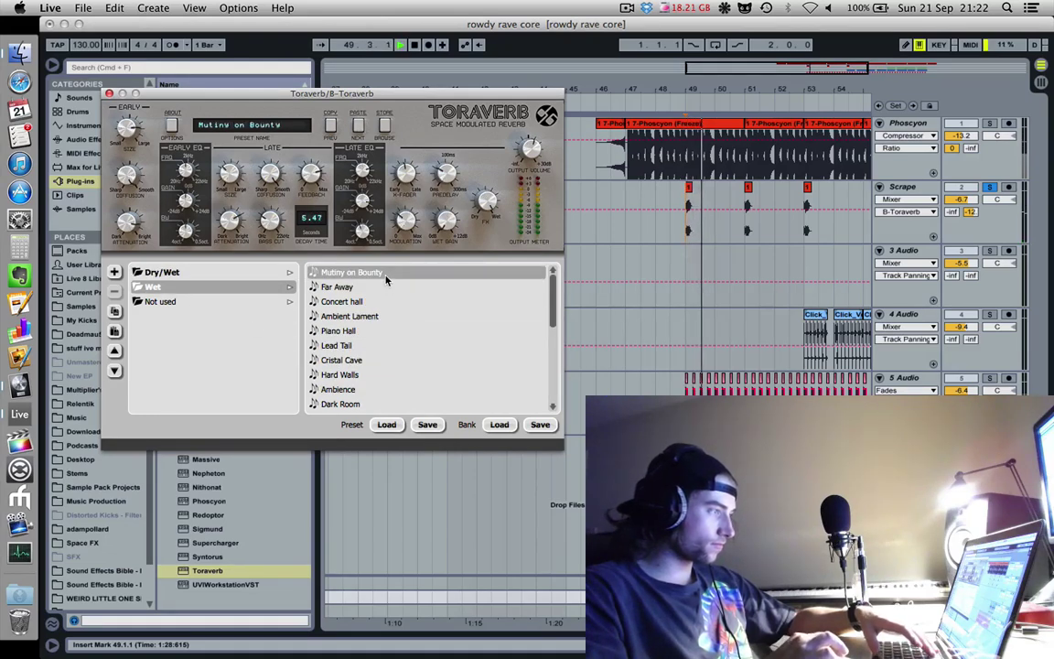
pyautogui.click(380, 390)
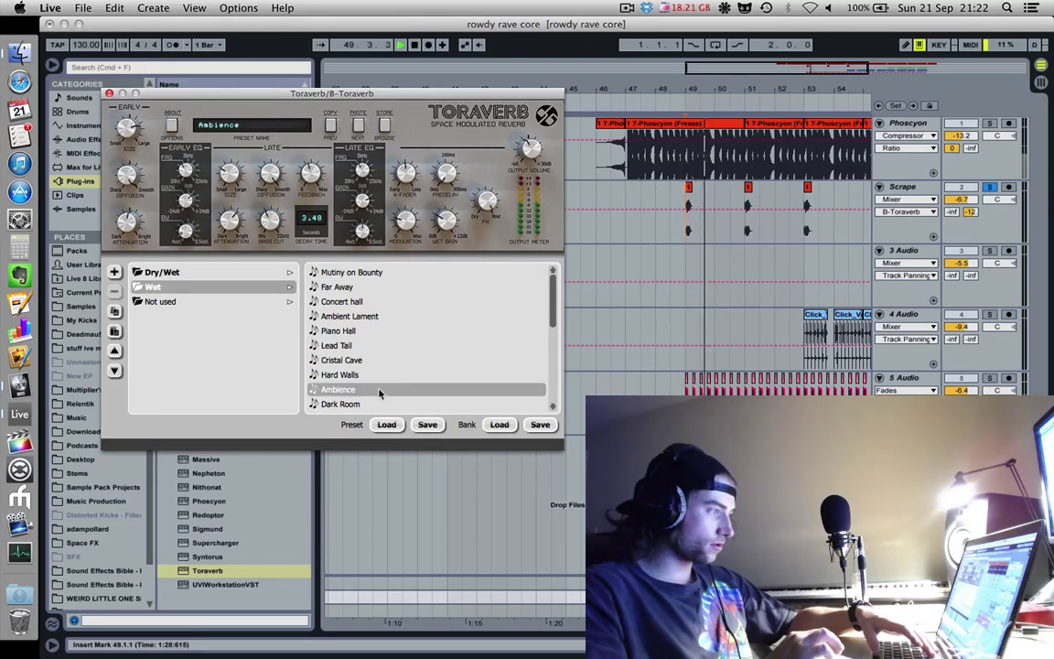
pyautogui.click(372, 276)
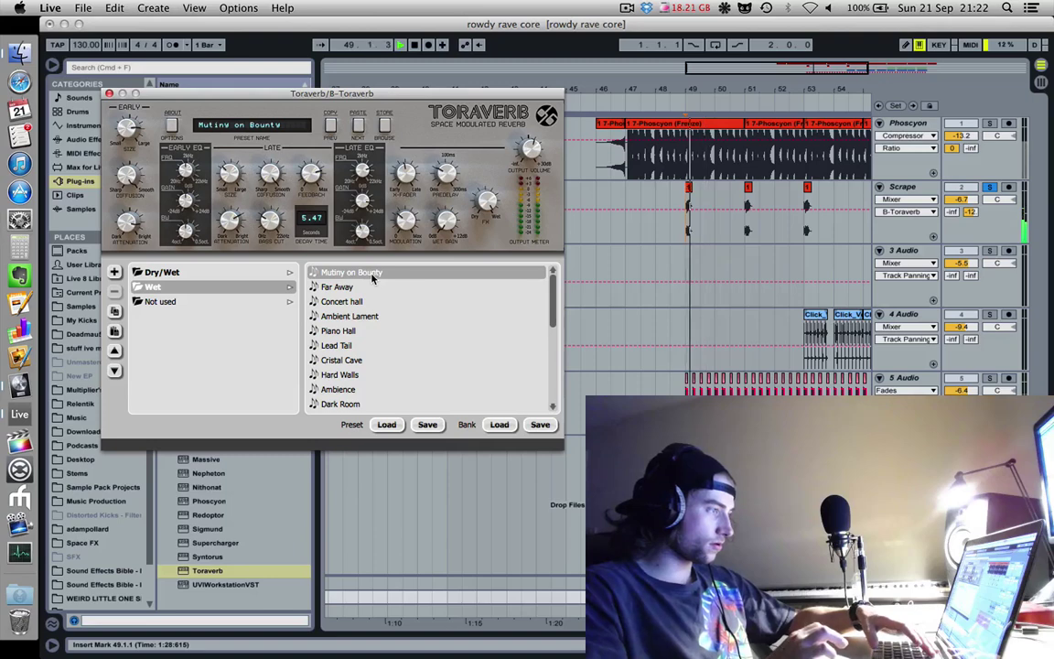
# Step: Unsolo the Scrape track and set its Toraverb send to -7.0 dB during playback
pyautogui.click(993, 189)
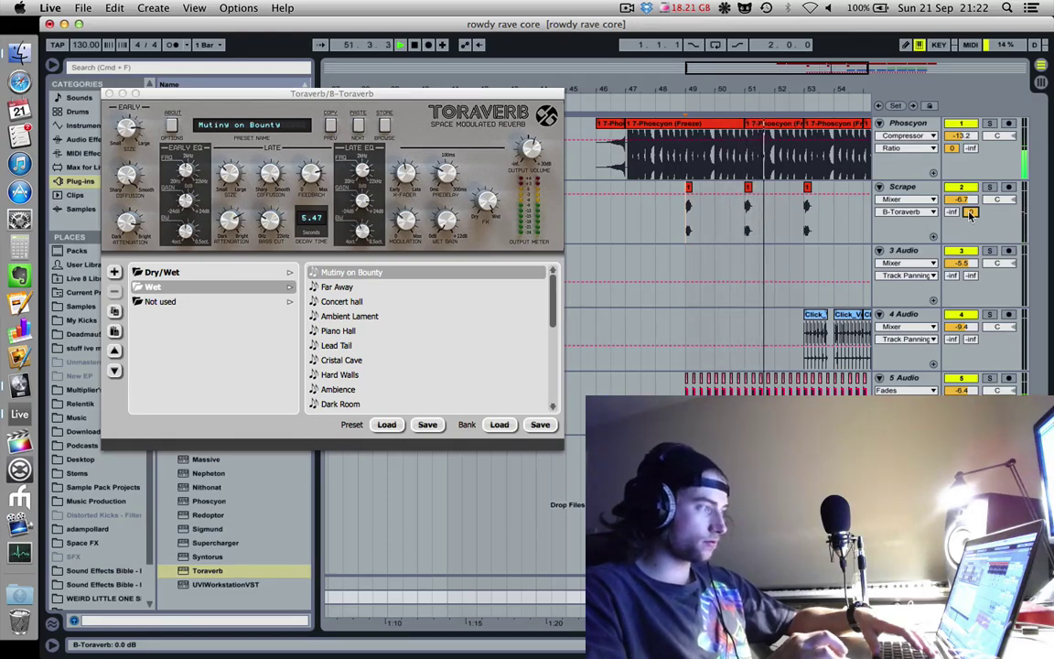
pyautogui.moveTo(971, 214); pyautogui.dragTo(971, 216)
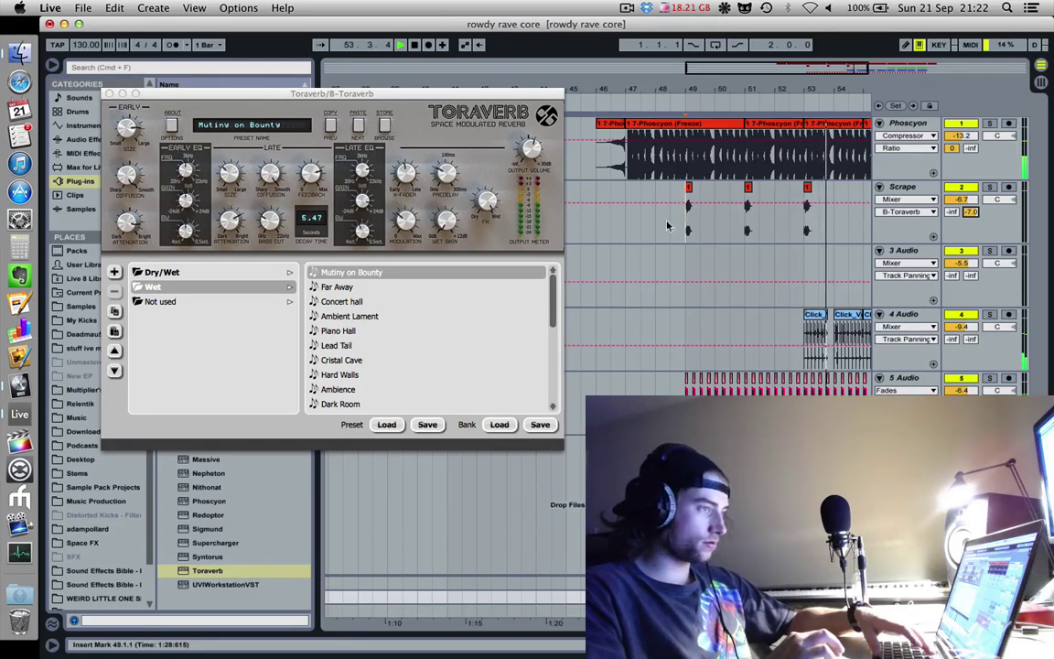
# Step: Audition the Wet presets Piano Hall, Cristal Cave, Hard Walls and Ambience in the mix, and load Small Space
pyautogui.click(385, 331)
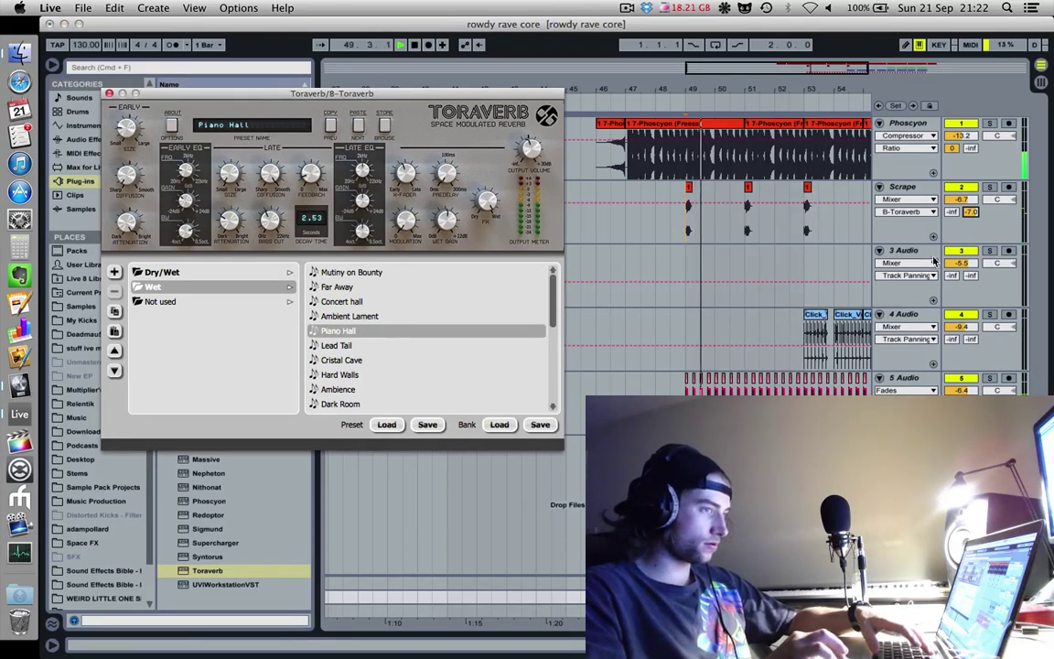
pyautogui.click(391, 361)
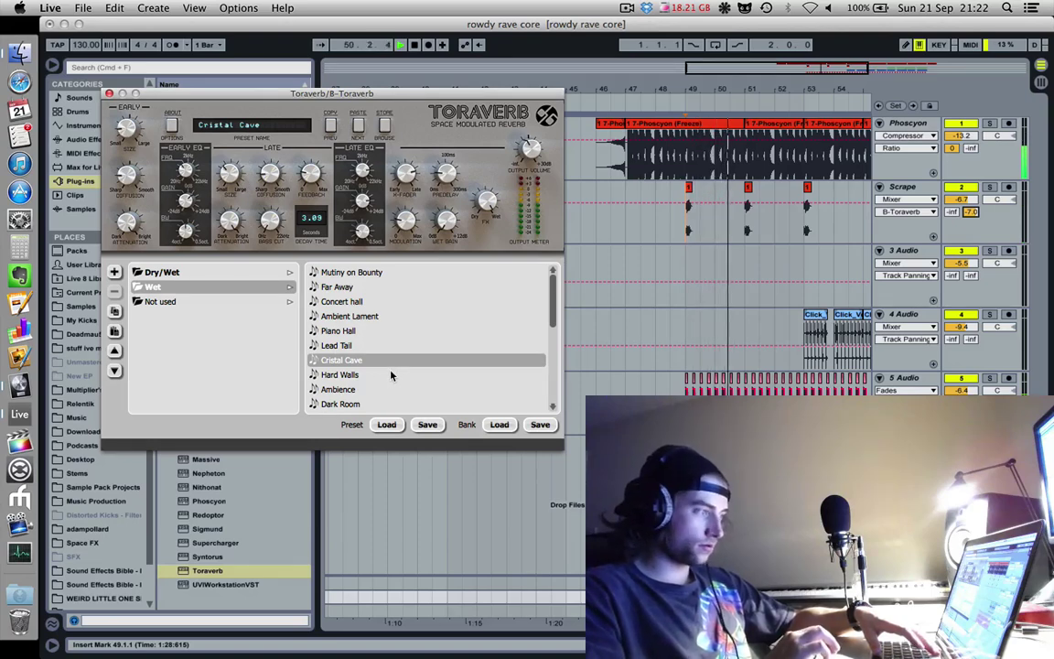
pyautogui.click(390, 374)
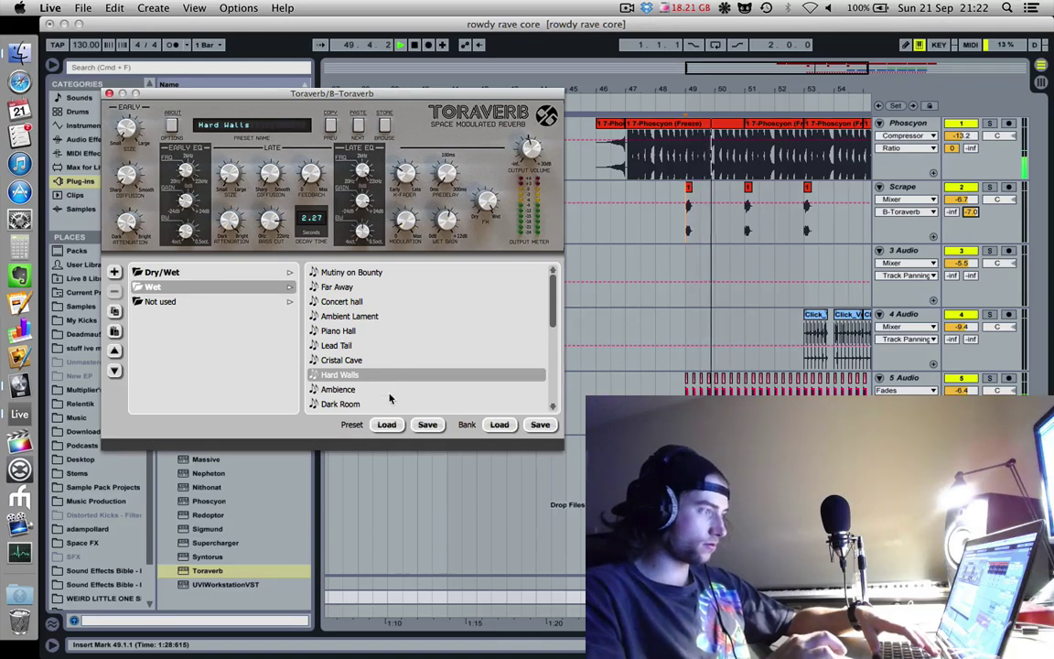
pyautogui.click(389, 388)
pyautogui.scroll(-1, 388, 398)
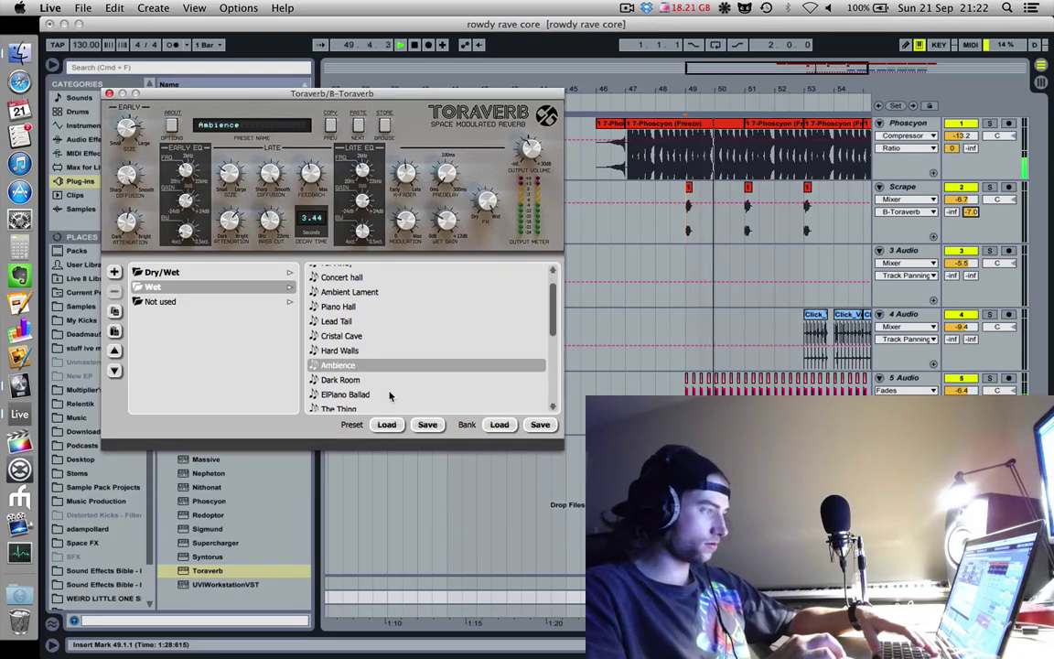
pyautogui.scroll(-1, 389, 395)
pyautogui.click(389, 397)
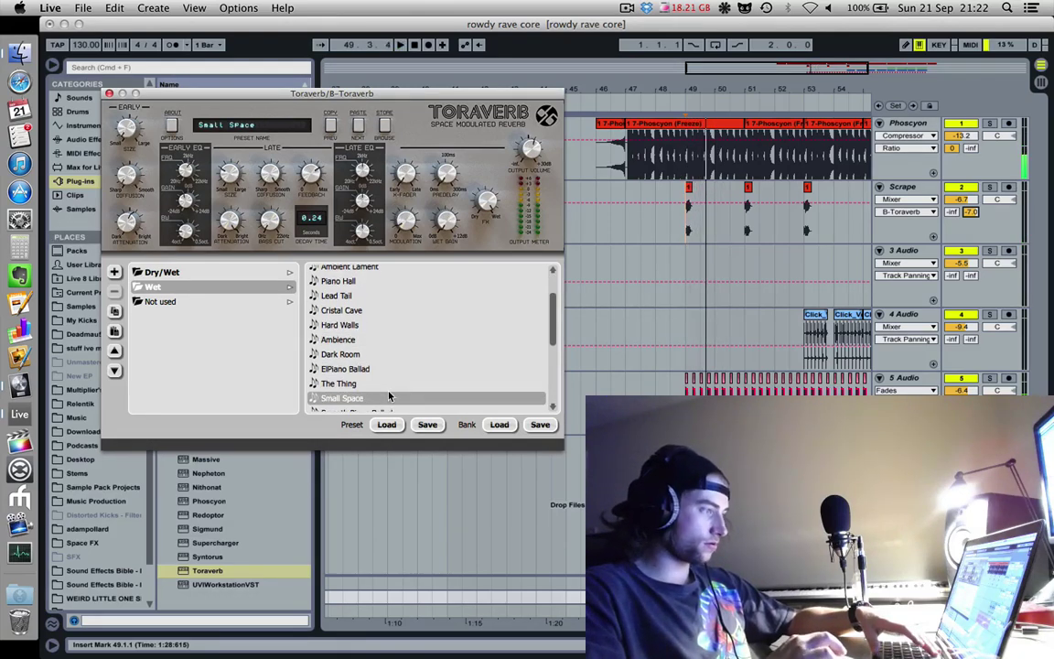
# Step: Solo the Scrape track, audition the Wet presets Smooth Piano Ballad, Werid Resonances, Space Drones and Metal Walls, and hear Metal Walls in the mix
pyautogui.click(990, 188)
pyautogui.scroll(-3, 366, 366)
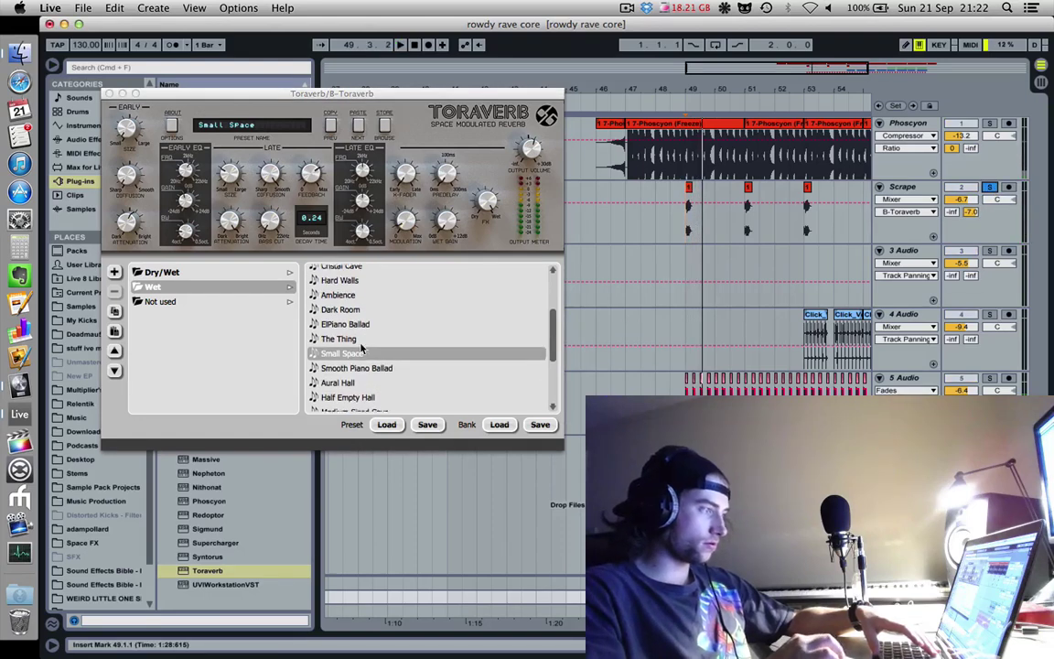
pyautogui.click(368, 366)
pyautogui.scroll(-1, 368, 369)
pyautogui.click(368, 370)
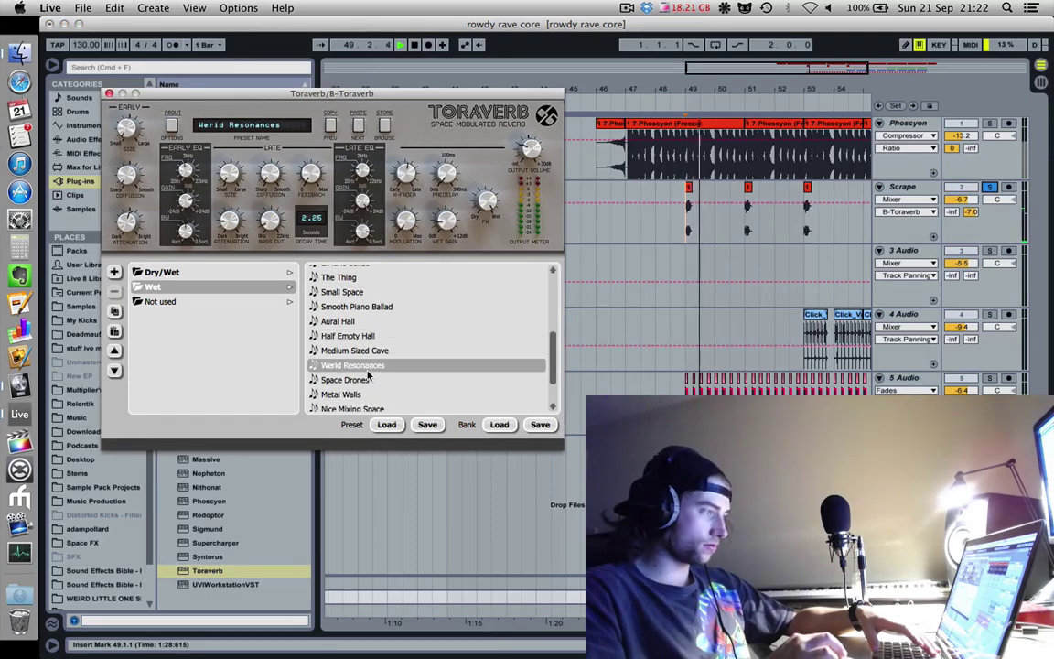
pyautogui.click(369, 379)
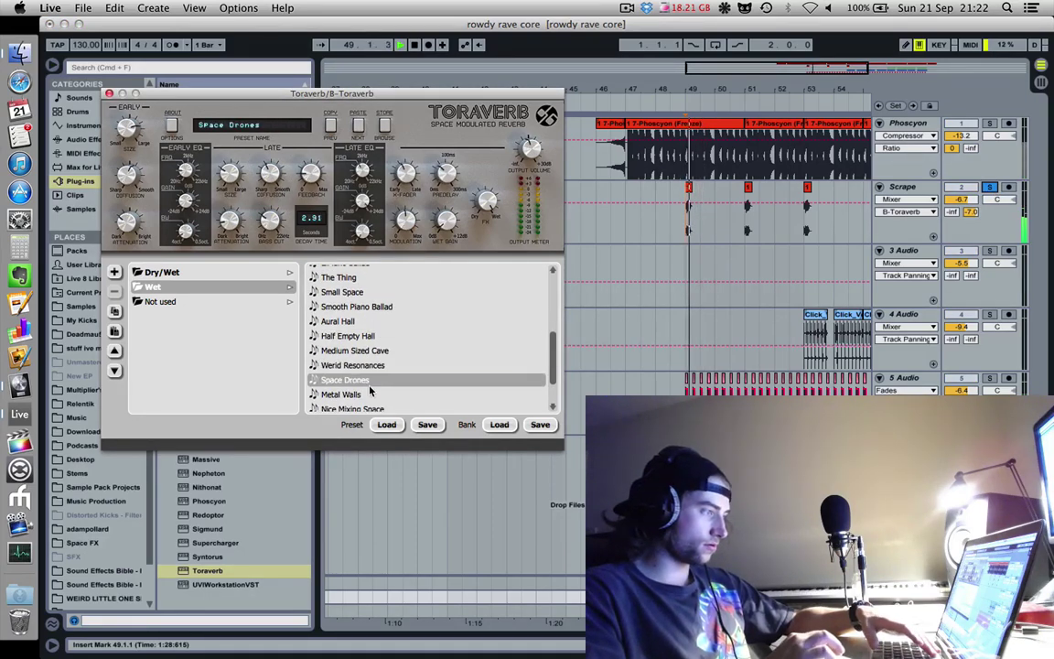
pyautogui.scroll(-1, 370, 391)
pyautogui.click(373, 362)
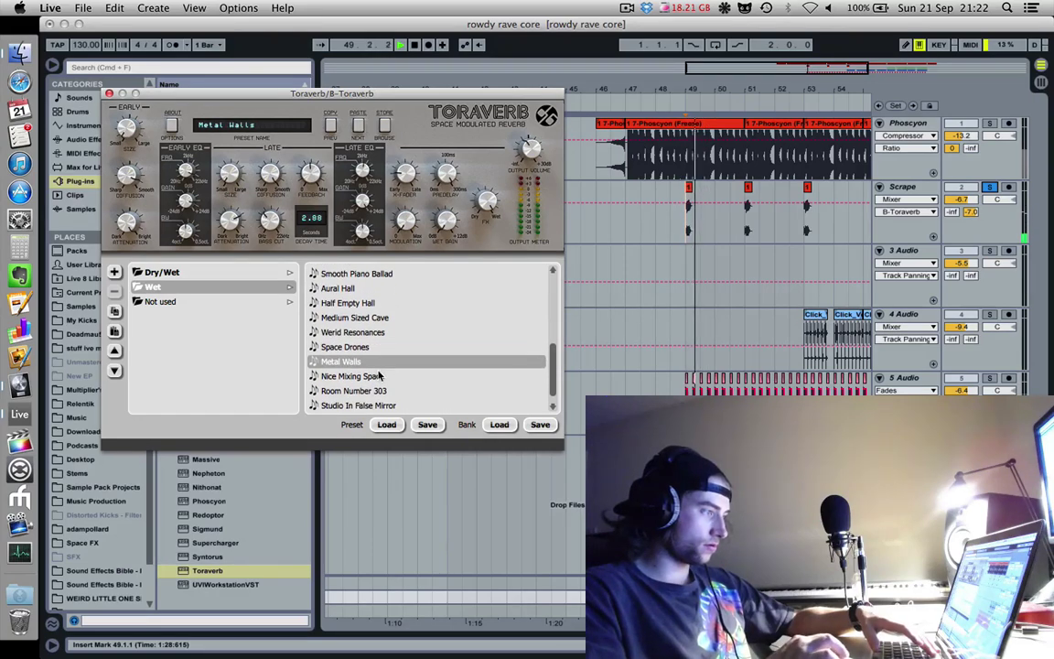
pyautogui.click(992, 187)
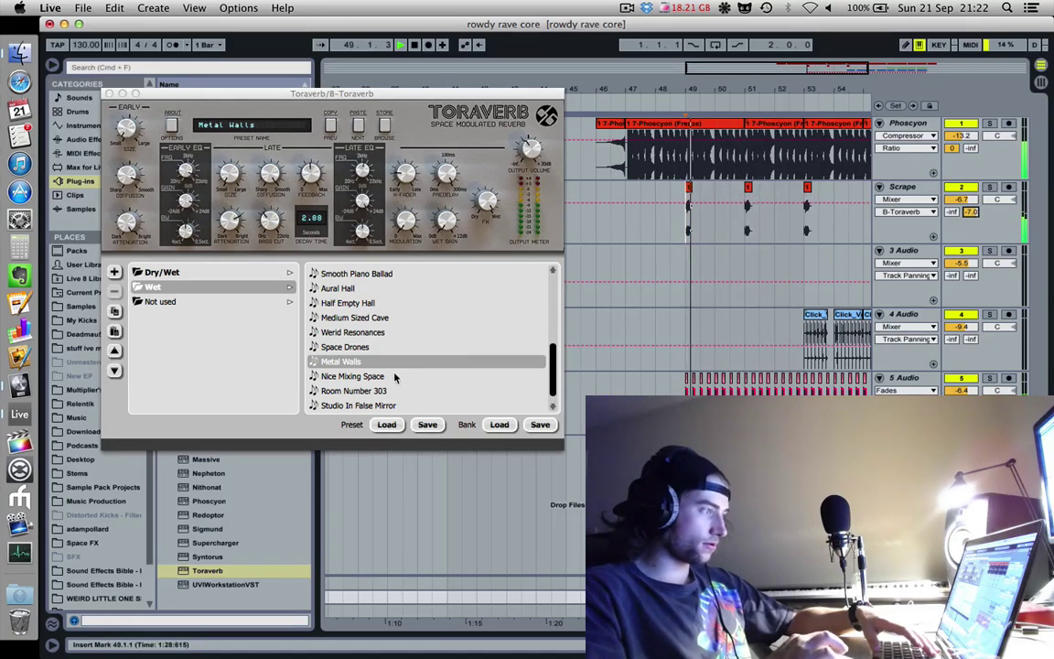
# Step: Audition the Wet presets Room Number 303, Nice Mixing Space and Big Tunnel with the Scrape track soloed
pyautogui.click(354, 391)
pyautogui.click(989, 187)
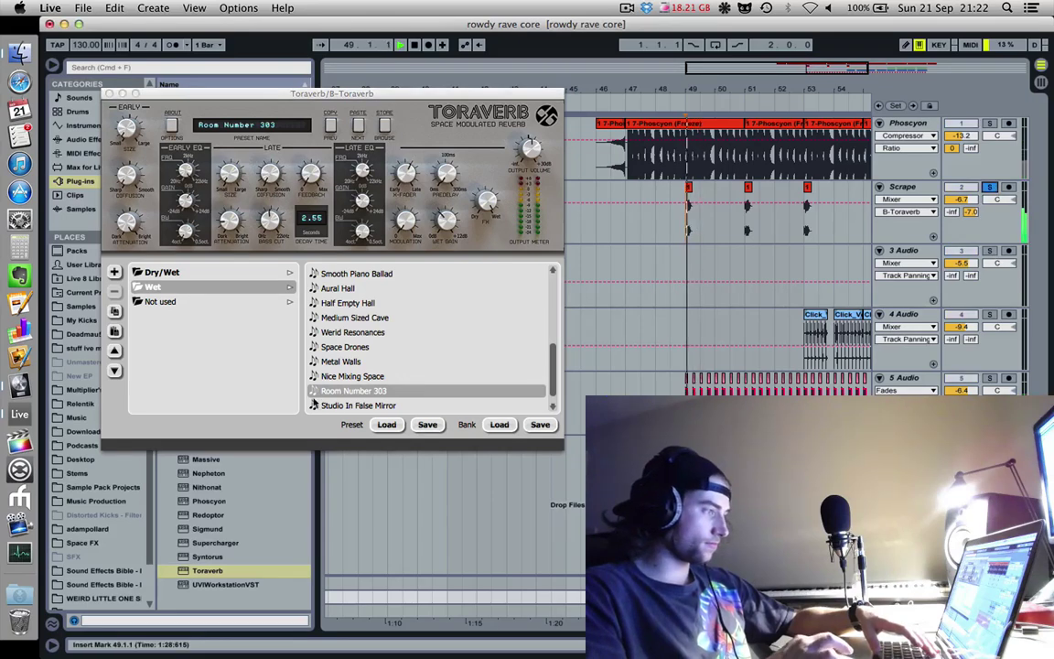
pyautogui.click(366, 376)
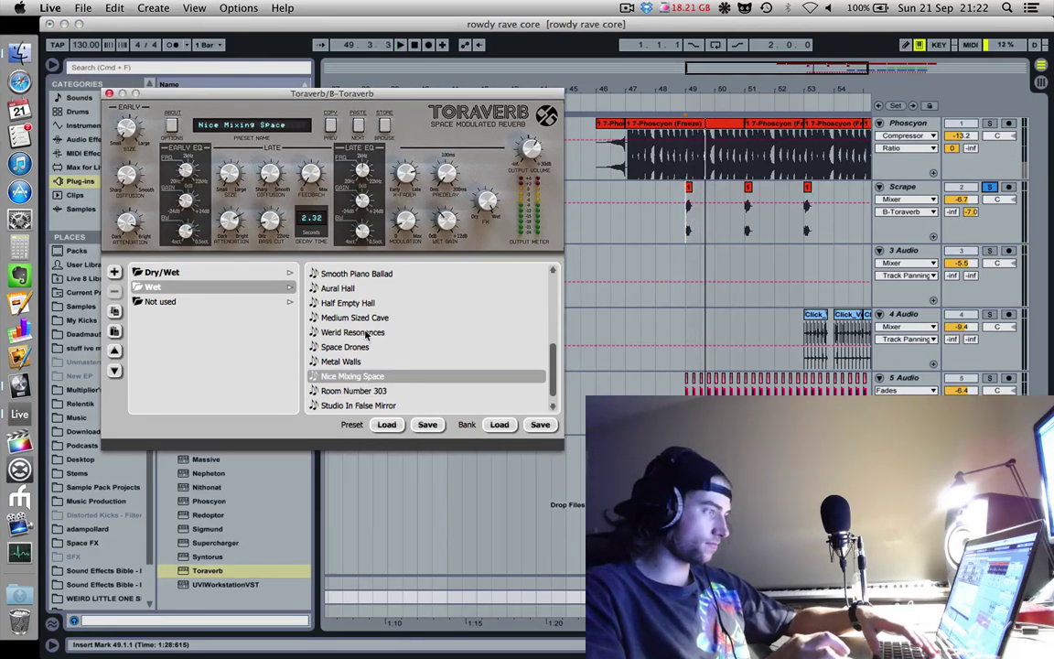
pyautogui.scroll(-1, 365, 335)
pyautogui.click(359, 404)
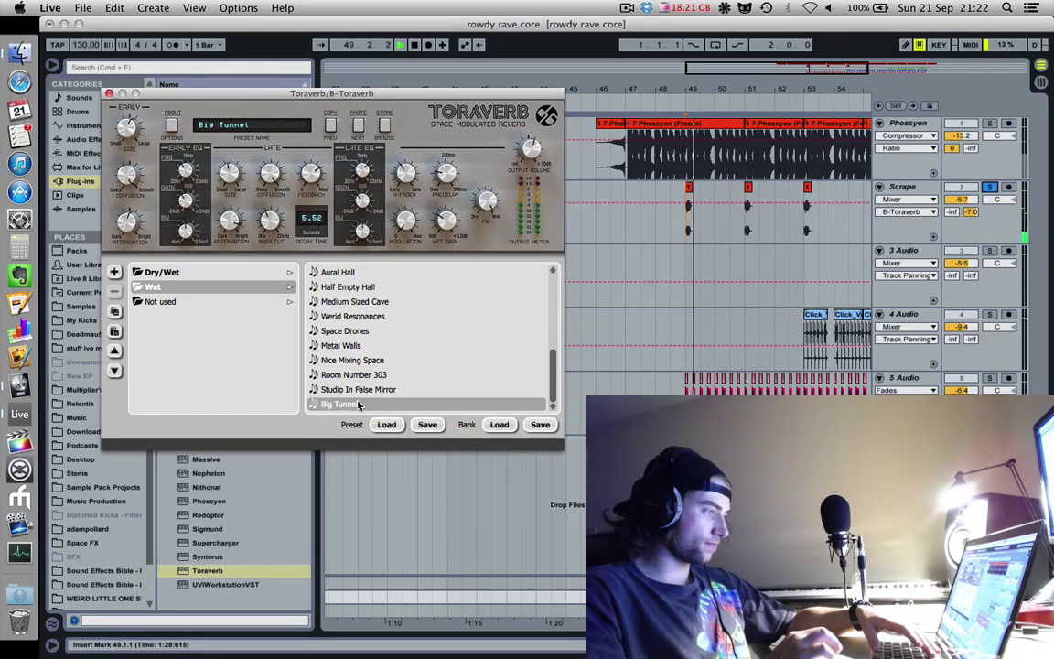
# Step: Unsolo the Scrape track and lower its Toraverb send to -13.0 dB and its volume to -13.8 dB during playback
pyautogui.click(990, 187)
pyautogui.press('space')
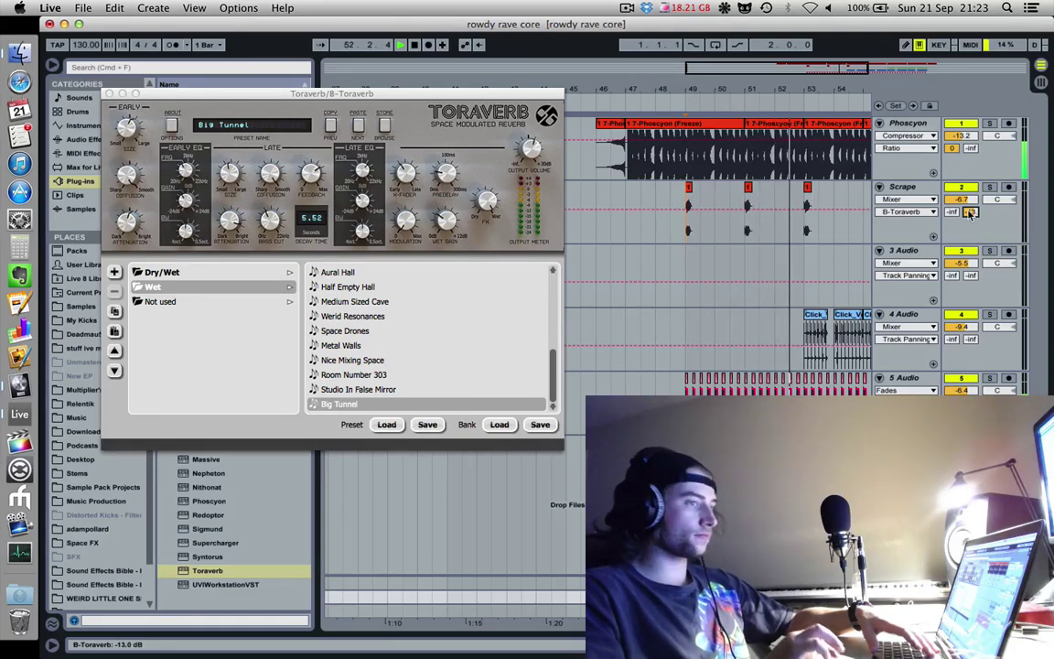
pyautogui.moveTo(960, 199); pyautogui.dragTo(961, 219)
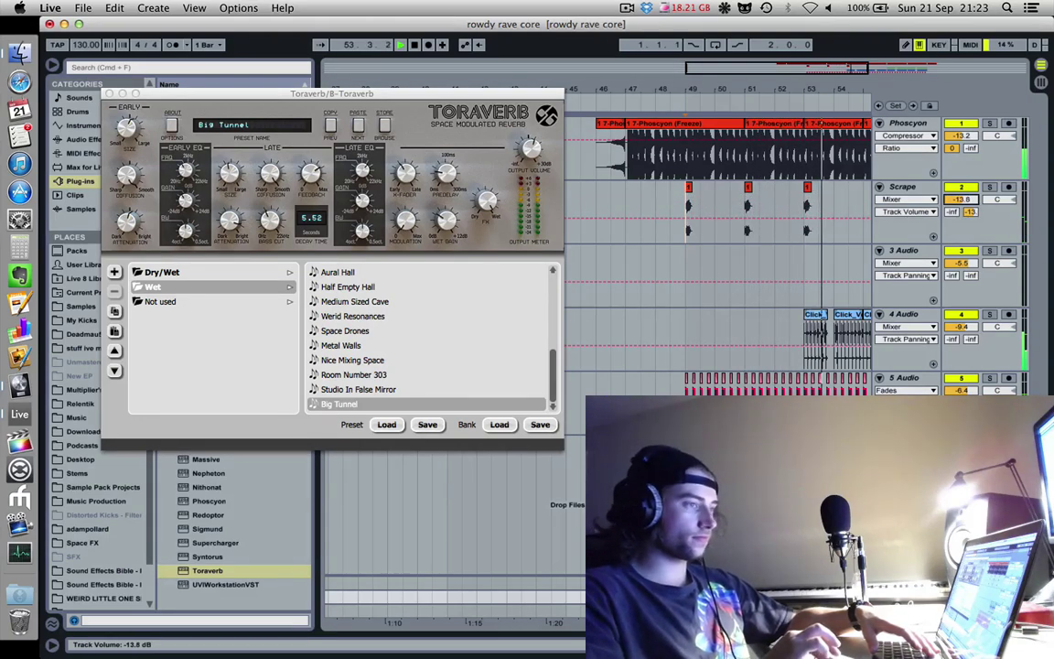
# Step: Solo the Scrape track and compare the Dry/Wet preset Nice Mixing Space with the Wet presets Piano Hall and Small Space
pyautogui.click(989, 187)
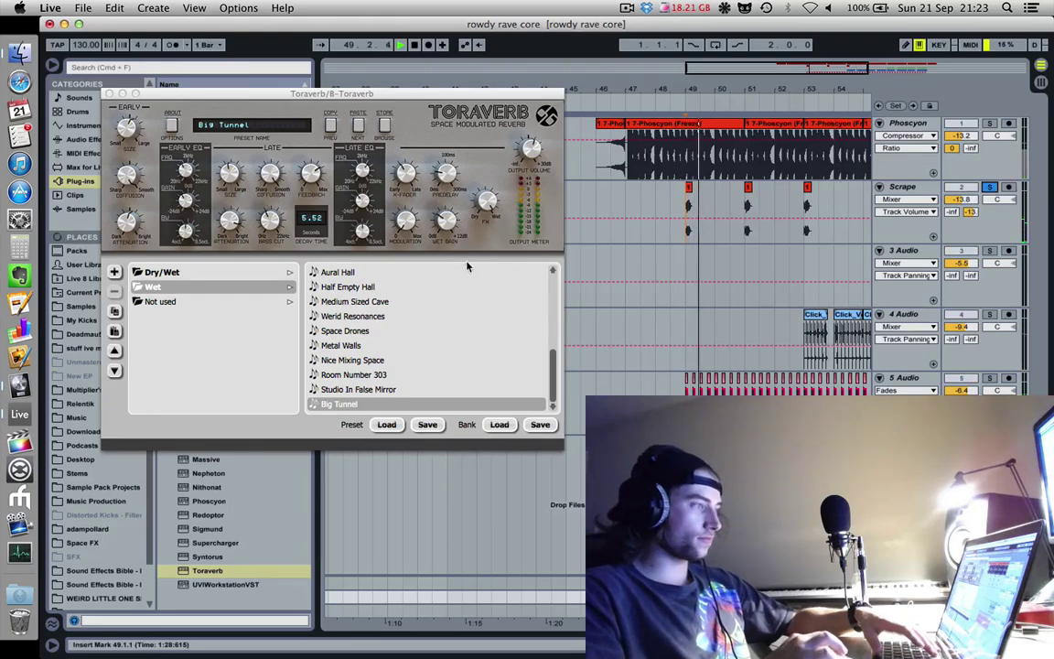
pyautogui.click(244, 272)
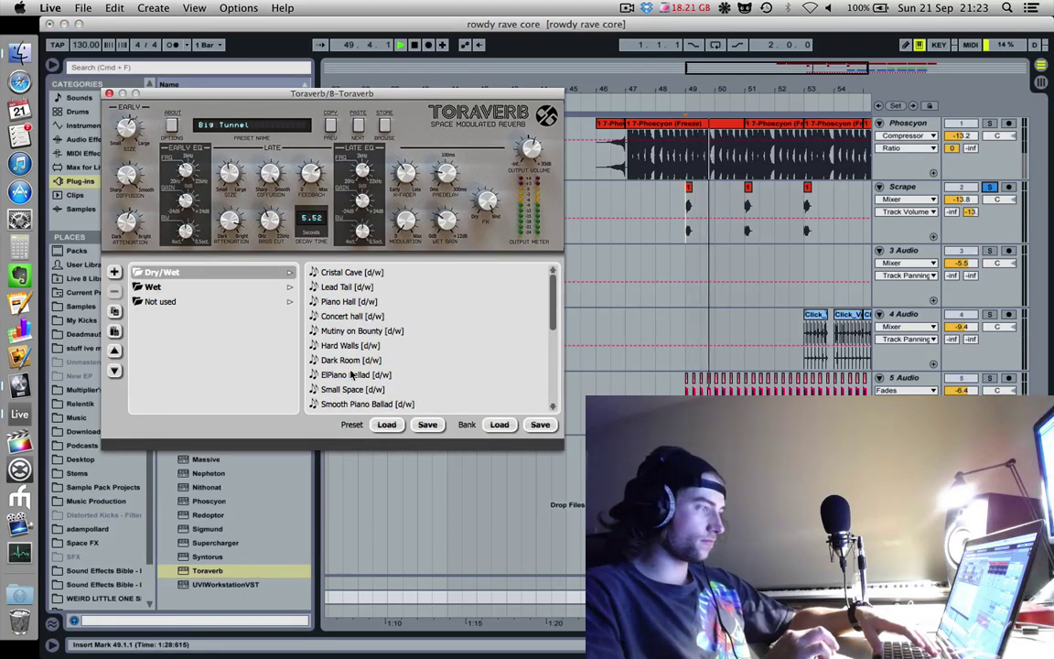
pyautogui.scroll(-2, 348, 370)
pyautogui.scroll(-3, 357, 348)
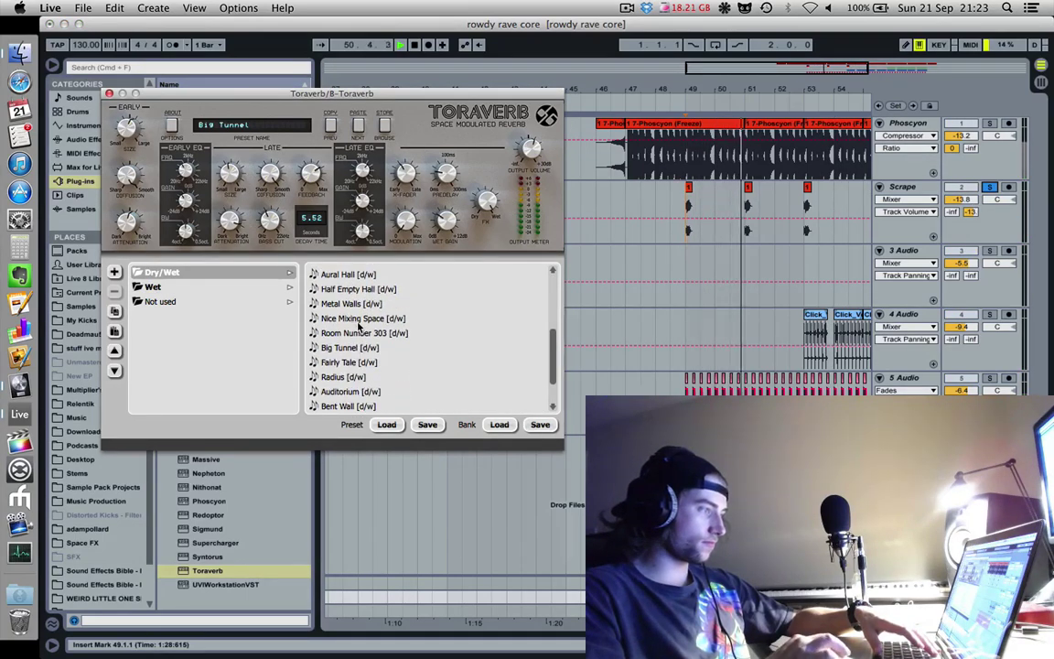
pyautogui.click(357, 320)
pyautogui.click(274, 287)
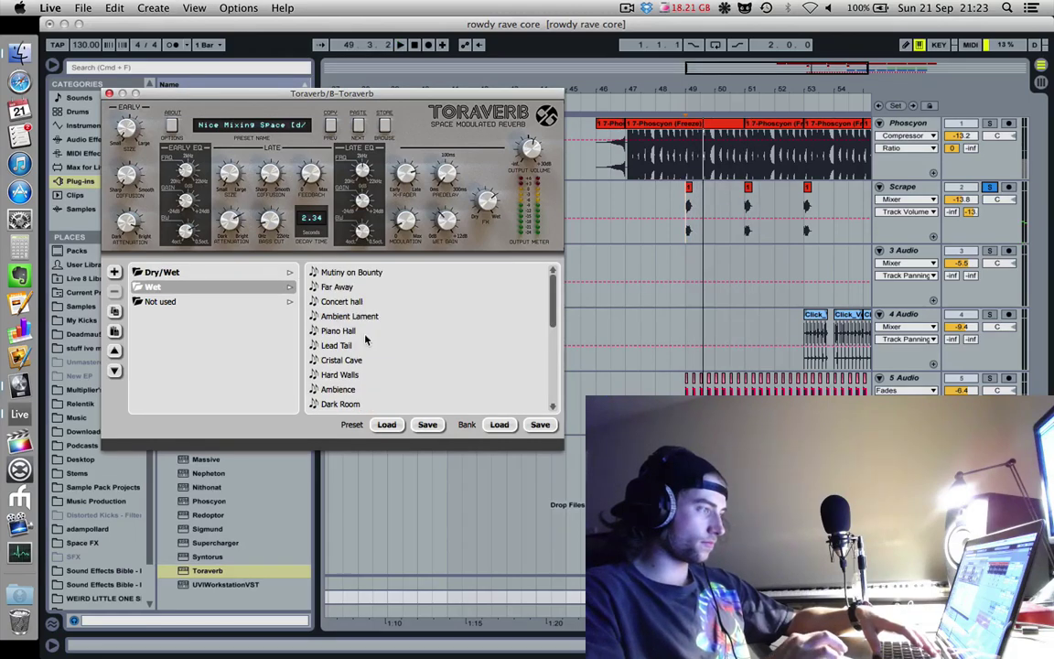
pyautogui.click(369, 334)
pyautogui.scroll(-2, 368, 337)
pyautogui.click(370, 392)
pyautogui.scroll(-5, 370, 384)
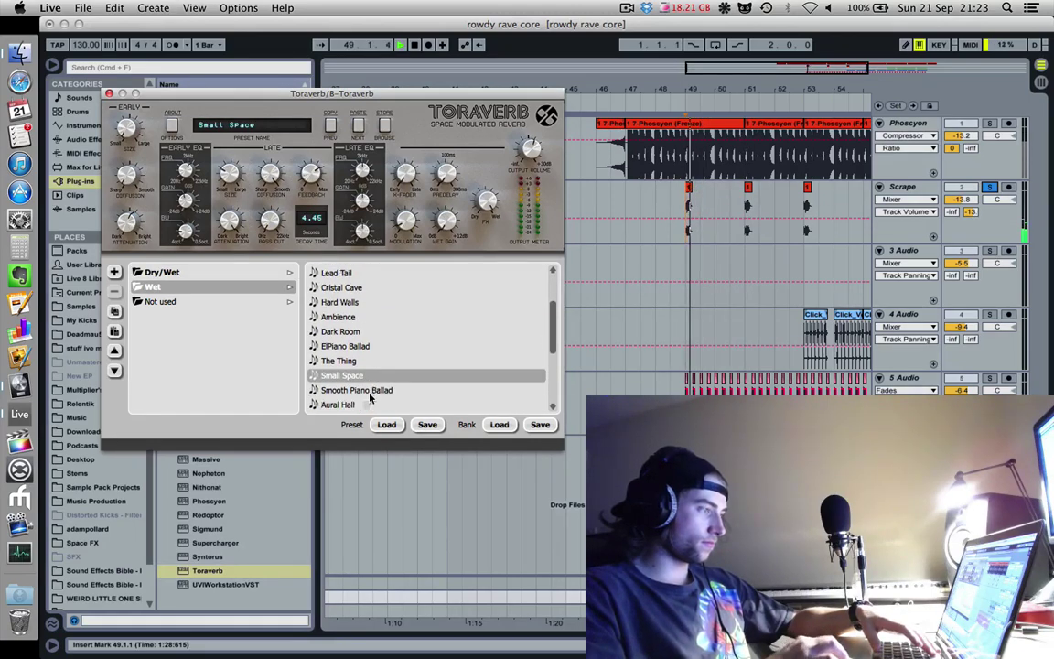
# Step: Load Toraverb's Dry/Wet preset Cristal Cave and unsolo the Scrape track
pyautogui.click(269, 272)
pyautogui.click(380, 272)
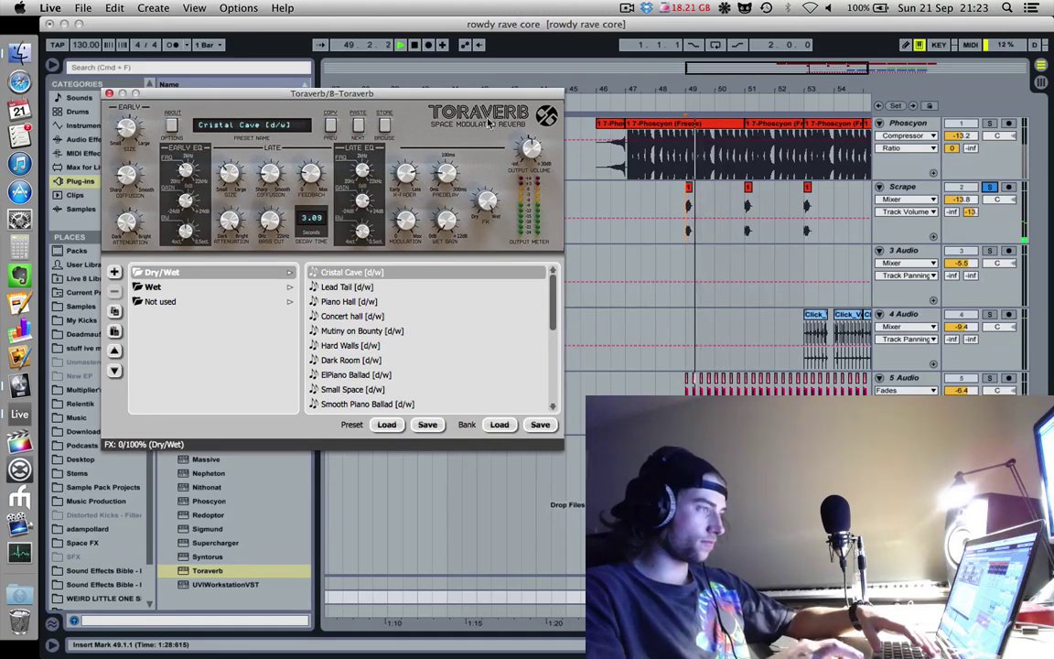
pyautogui.click(988, 197)
pyautogui.click(933, 212)
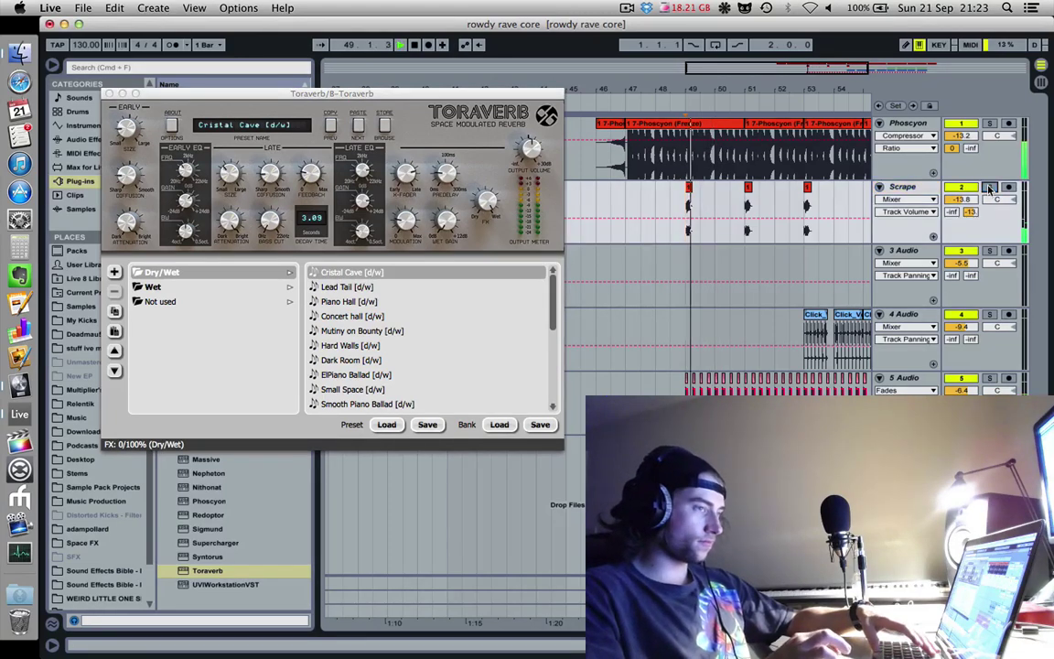
# Step: Set the Scrape track's Toraverb send to -7.5 dB and its volume to -20.1 dB
pyautogui.click(915, 252)
pyautogui.moveTo(970, 211); pyautogui.dragTo(967, 196)
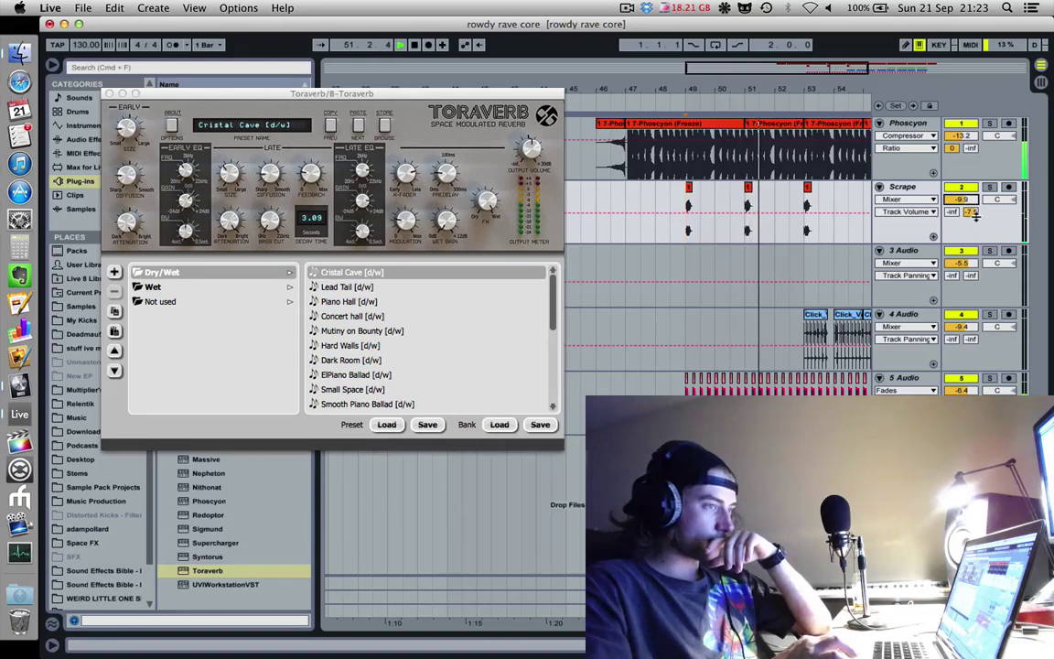
pyautogui.moveTo(961, 199); pyautogui.dragTo(965, 200)
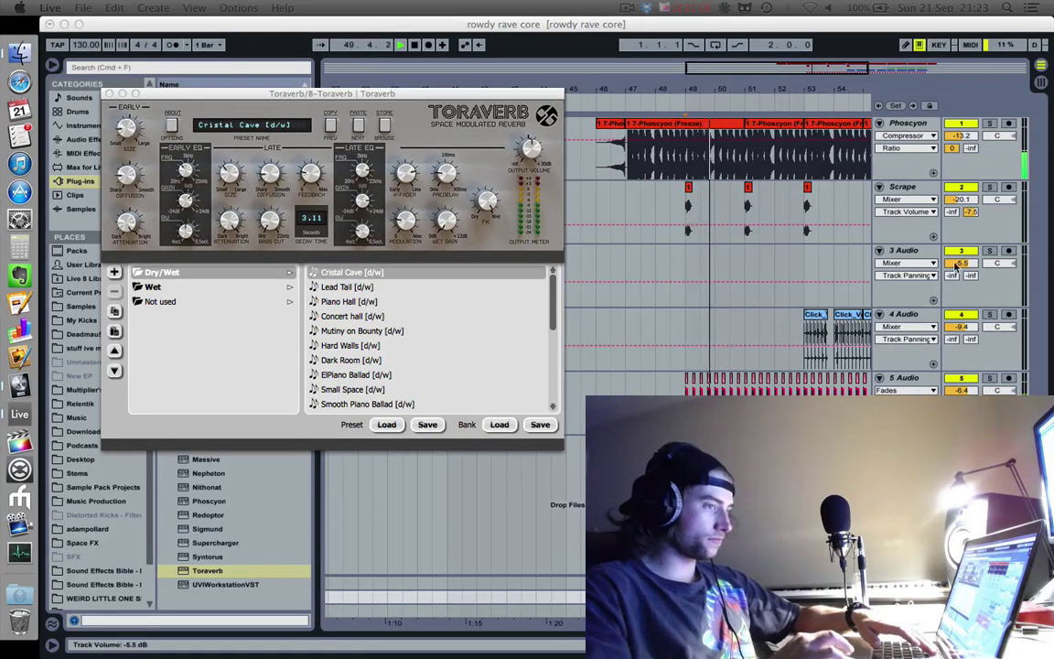
# Step: With the Scrape track soloed, duplicate Toraverb to make a chain of four on the return track and close the plug-in window
pyautogui.click(989, 186)
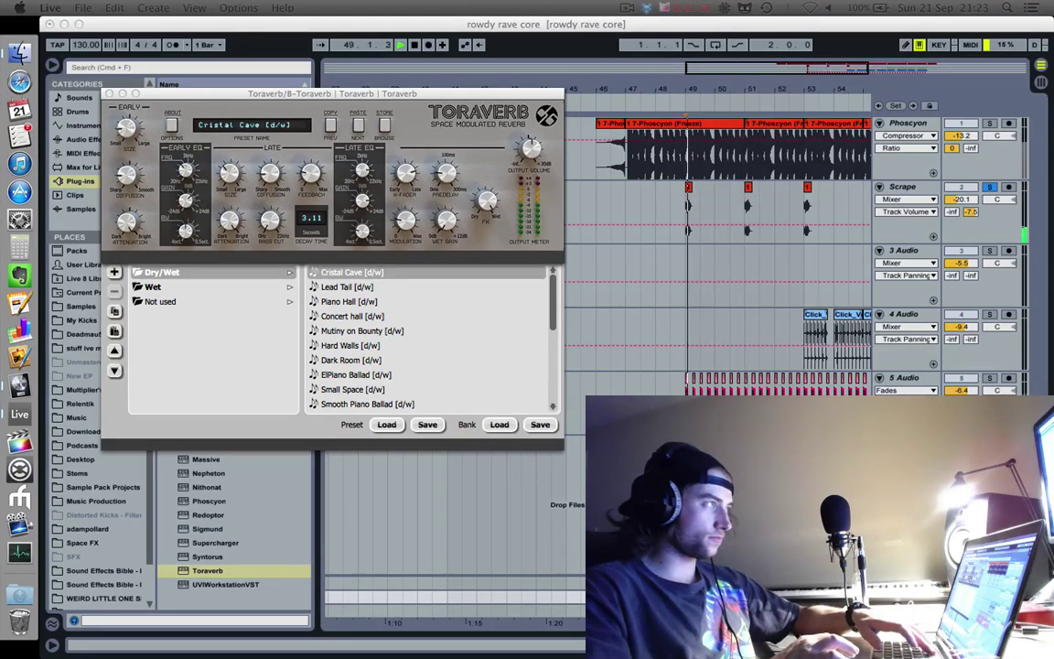
pyautogui.click(682, 378)
pyautogui.press('space')
pyautogui.press('space')
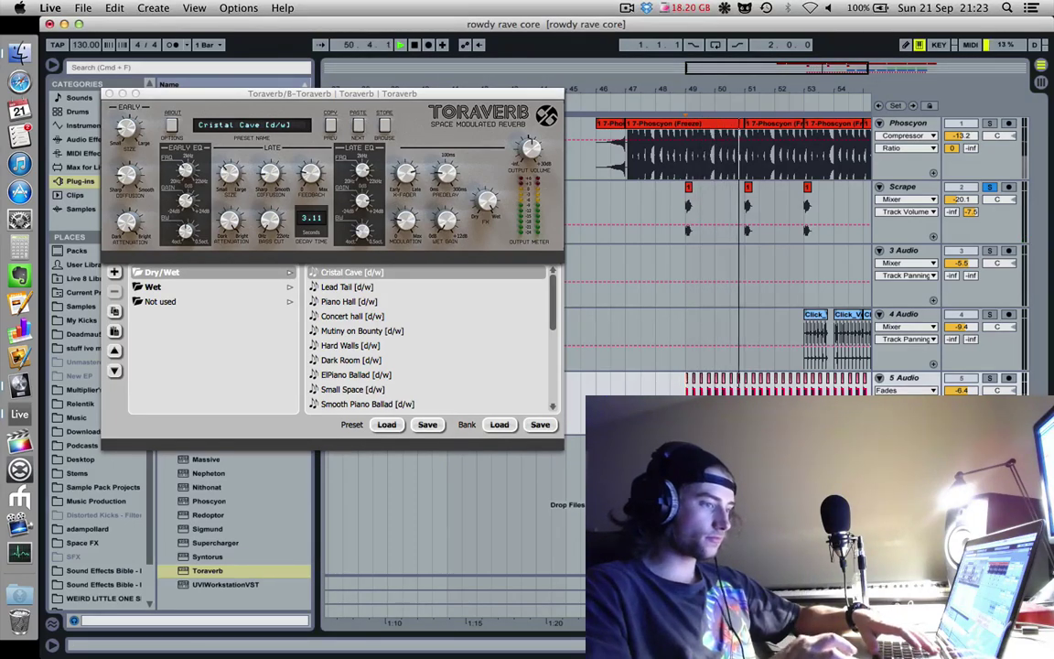
pyautogui.press('super+alt+l')
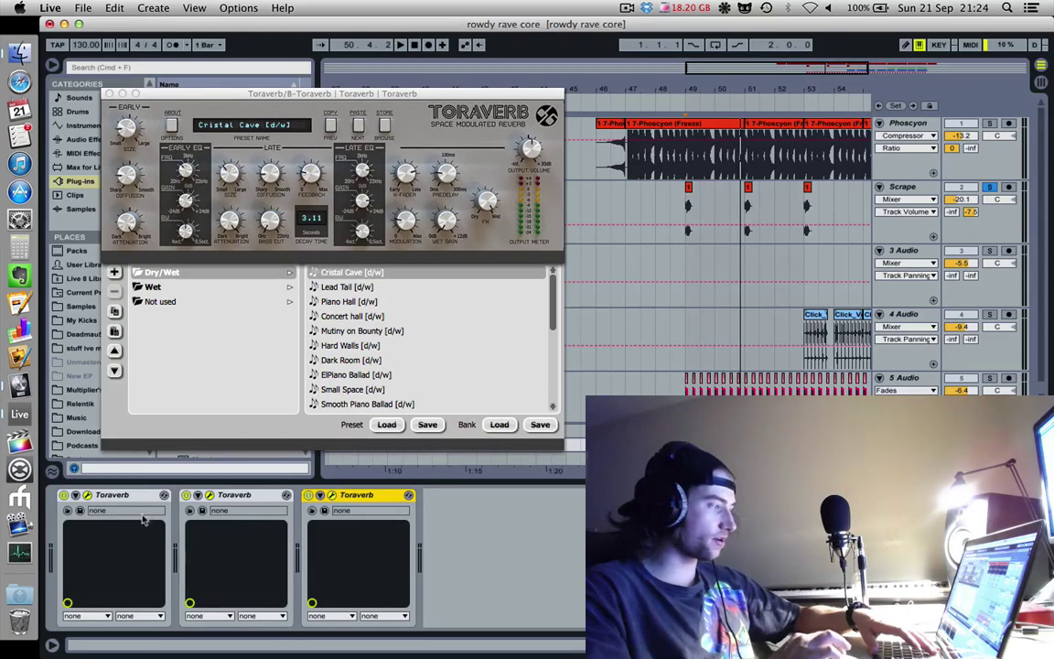
pyautogui.press('super+d')
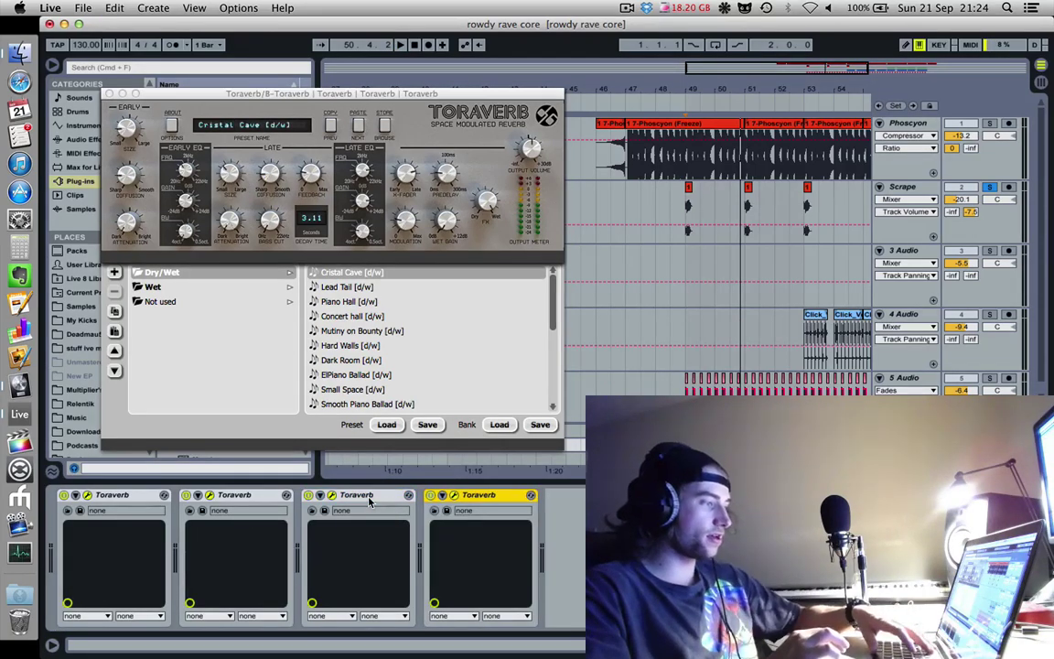
pyautogui.press('space')
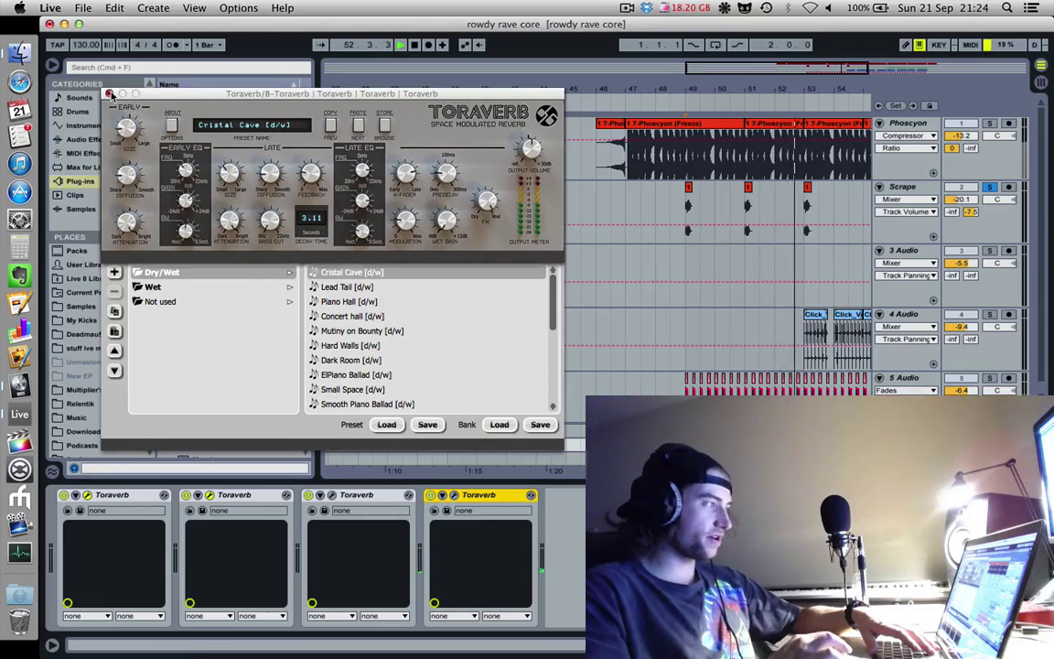
pyautogui.click(107, 94)
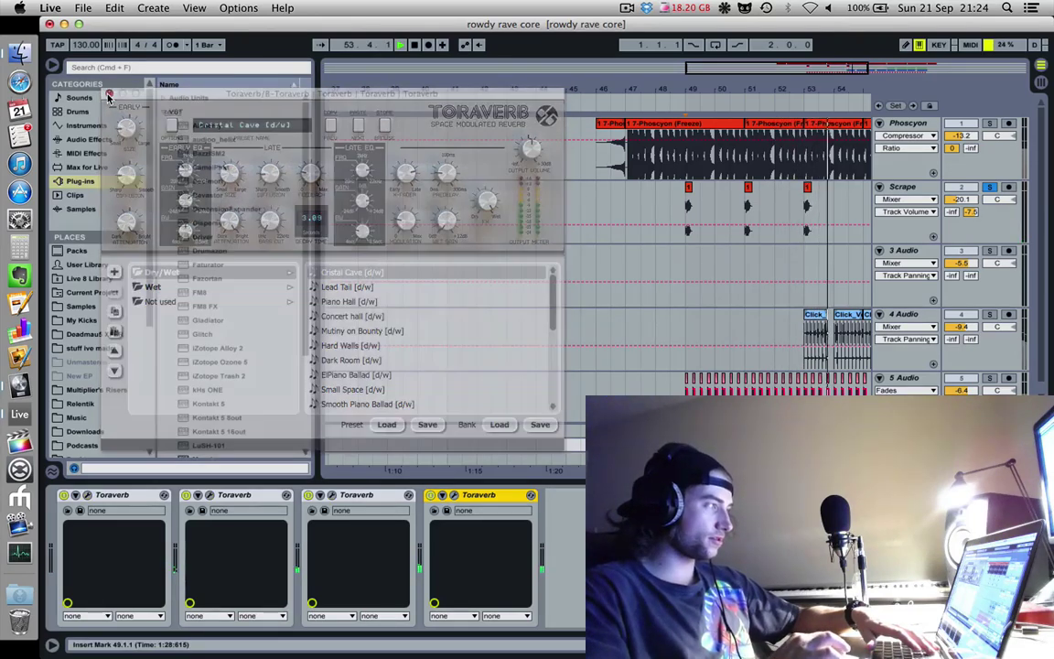
# Step: Unsolo the Scrape track and set its volume to -12.5 dB and its Toraverb send to -7.2 dB, checking playback from bar 49
pyautogui.click(990, 187)
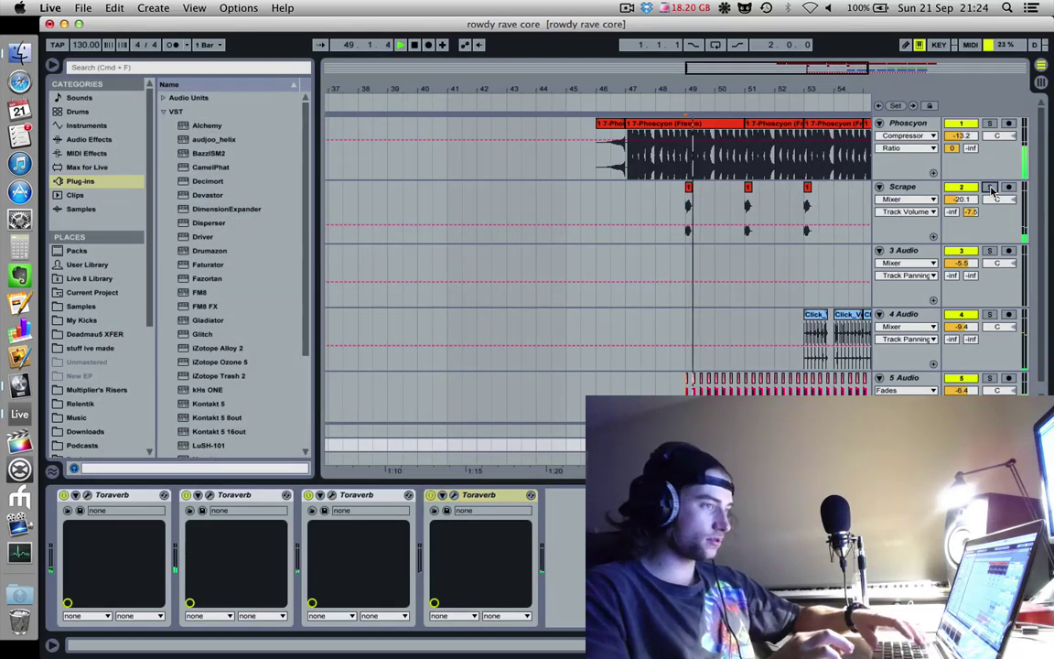
pyautogui.moveTo(958, 199)
pyautogui.mouseDown()
pyautogui.moveTo(958, 179)
pyautogui.moveTo(964, 199)
pyautogui.mouseUp()
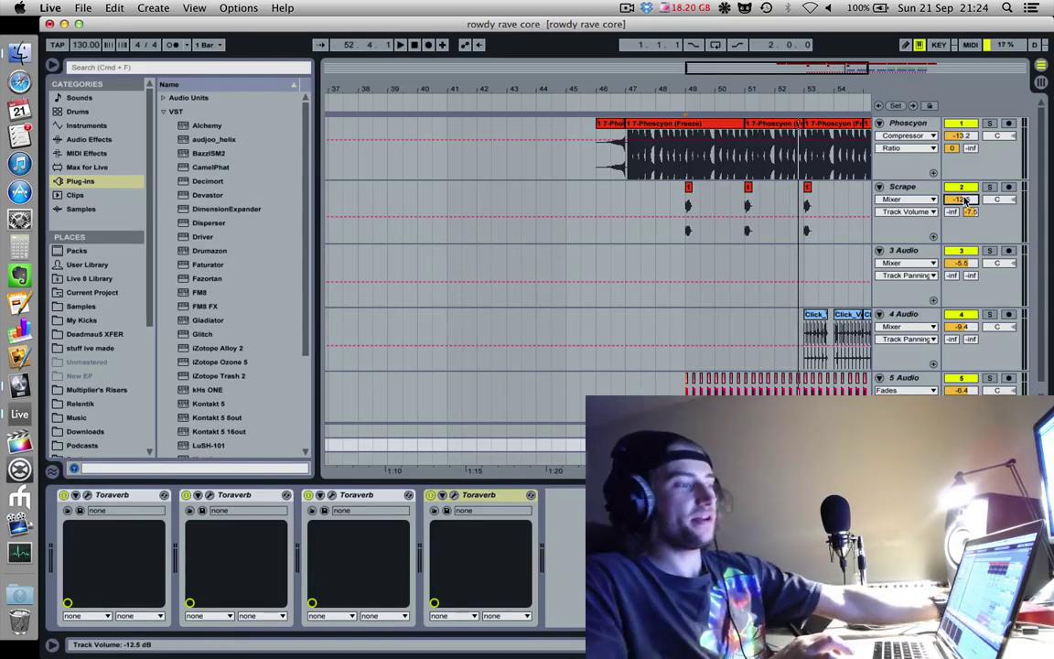
pyautogui.click(958, 391)
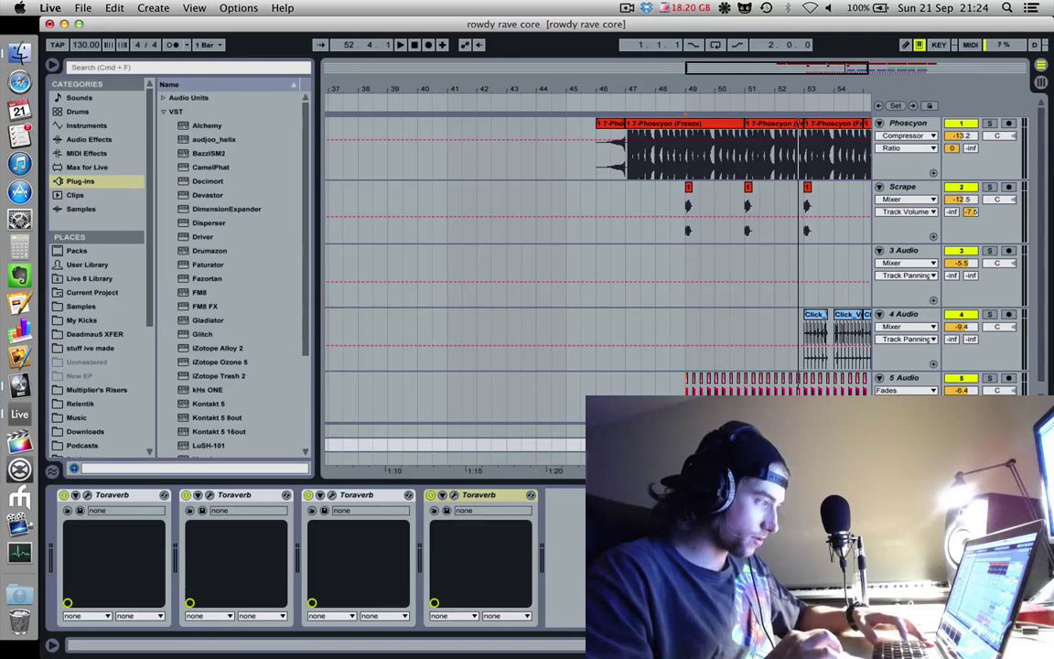
pyautogui.click(153, 8)
pyautogui.click(704, 88)
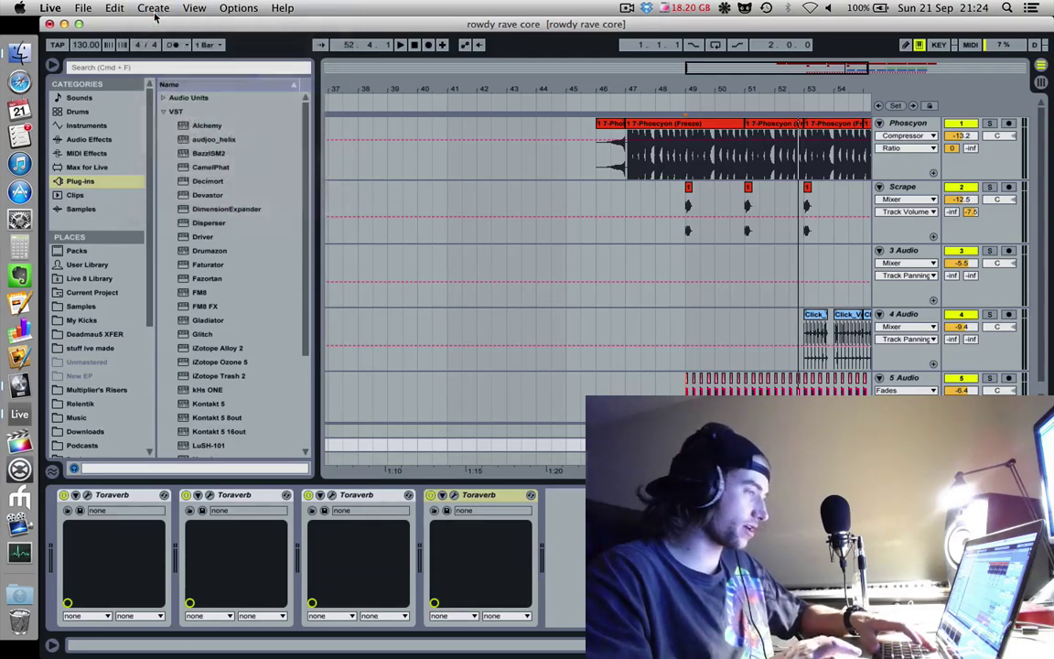
pyautogui.click(704, 88)
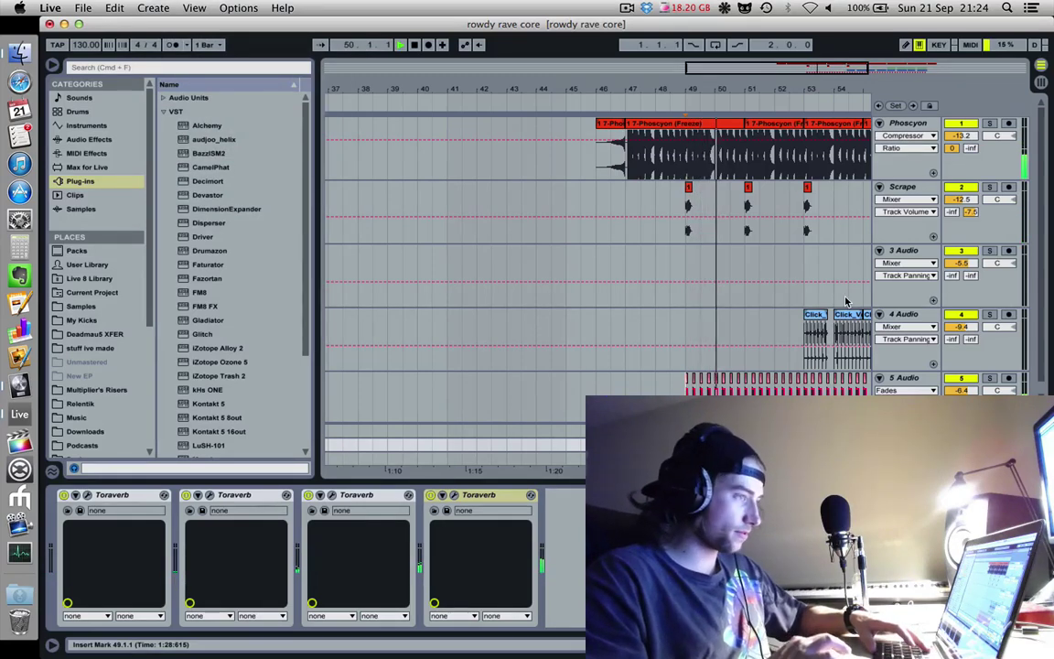
pyautogui.click(970, 211)
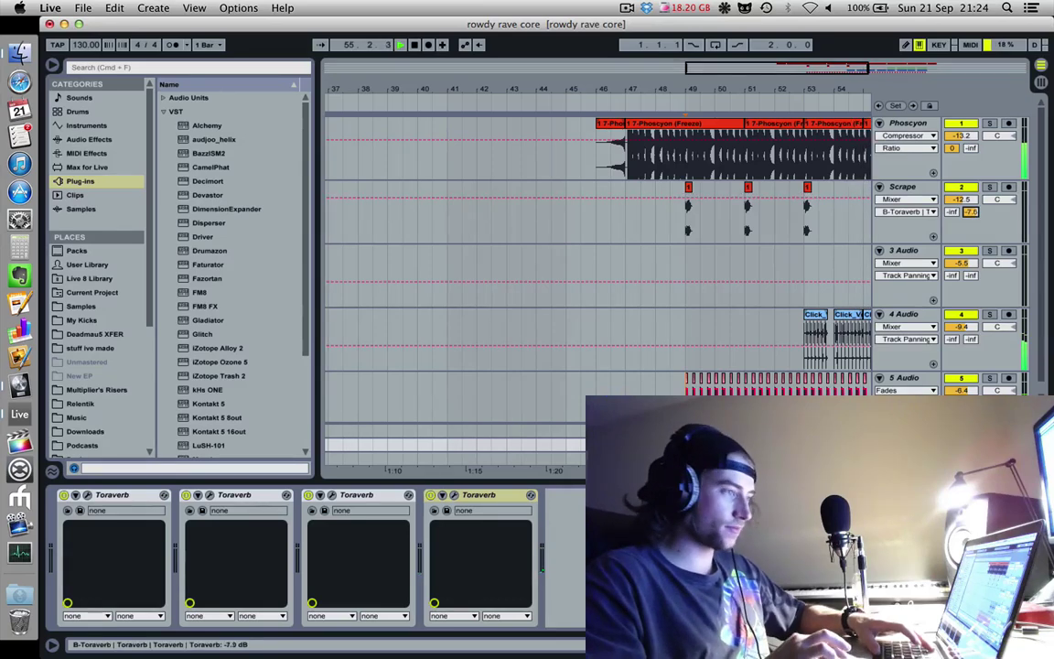
# Step: Duplicate the two-bar scrape hit section along the Scrape track up to bar 59 and save the Live set
pyautogui.scroll(-1, 703, 215)
pyautogui.moveTo(704, 219); pyautogui.dragTo(647, 215)
pyautogui.press('super+d')
pyautogui.press('super+d')
pyautogui.press('super+d')
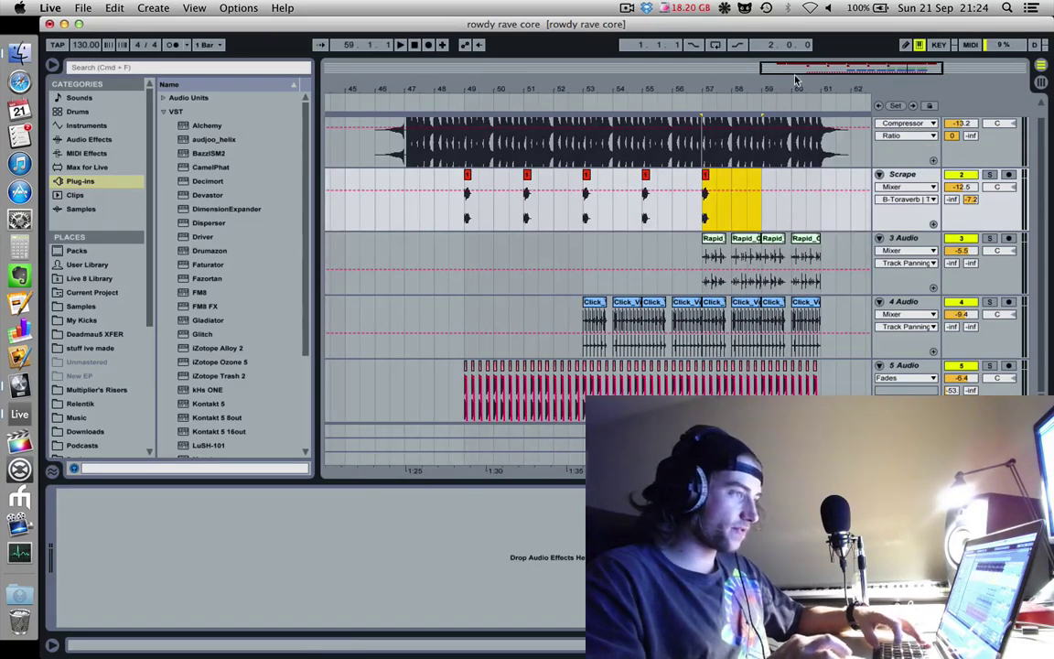
pyautogui.press('super+d')
pyautogui.press('-')
pyautogui.press('-')
pyautogui.click(682, 182)
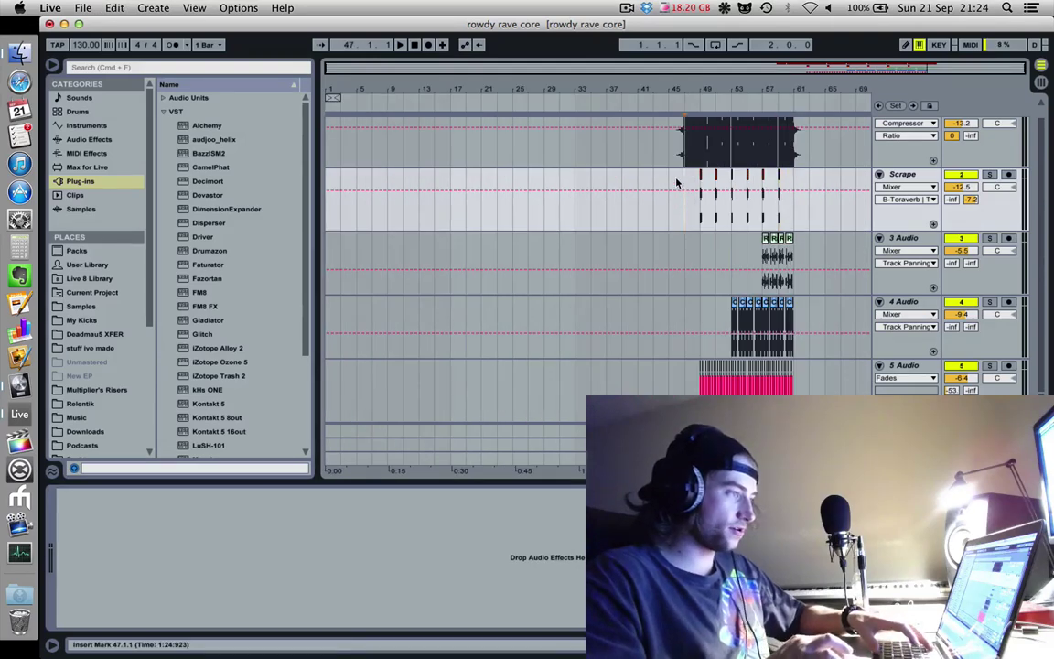
pyautogui.press('super+s')
# Step: Play the drop from bar 46 to review it, and zoom in on its opening bars
pyautogui.click(675, 164)
pyautogui.press('space')
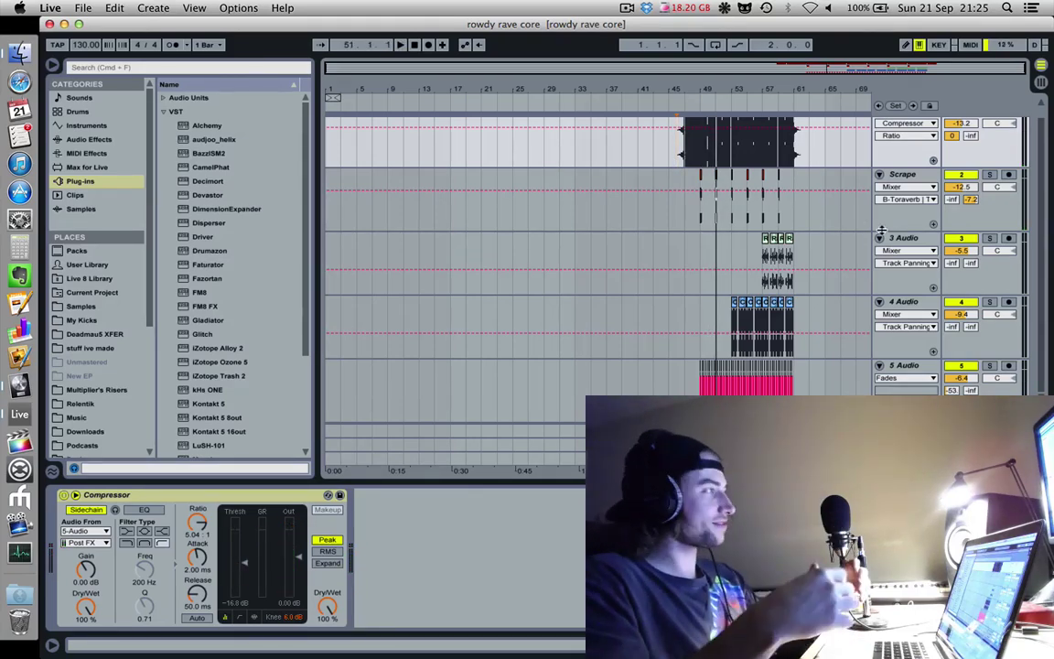
pyautogui.moveTo(678, 92); pyautogui.dragTo(714, 149)
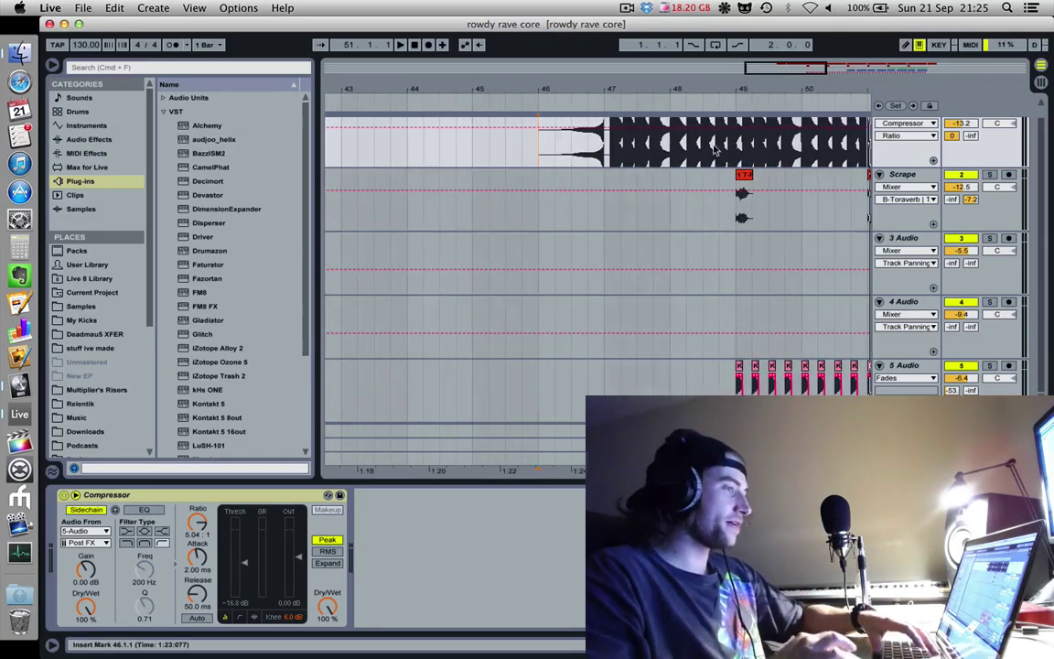
# Step: Insert a new return track, load the Toraverb plug-in on it and open its window
pyautogui.click(731, 183)
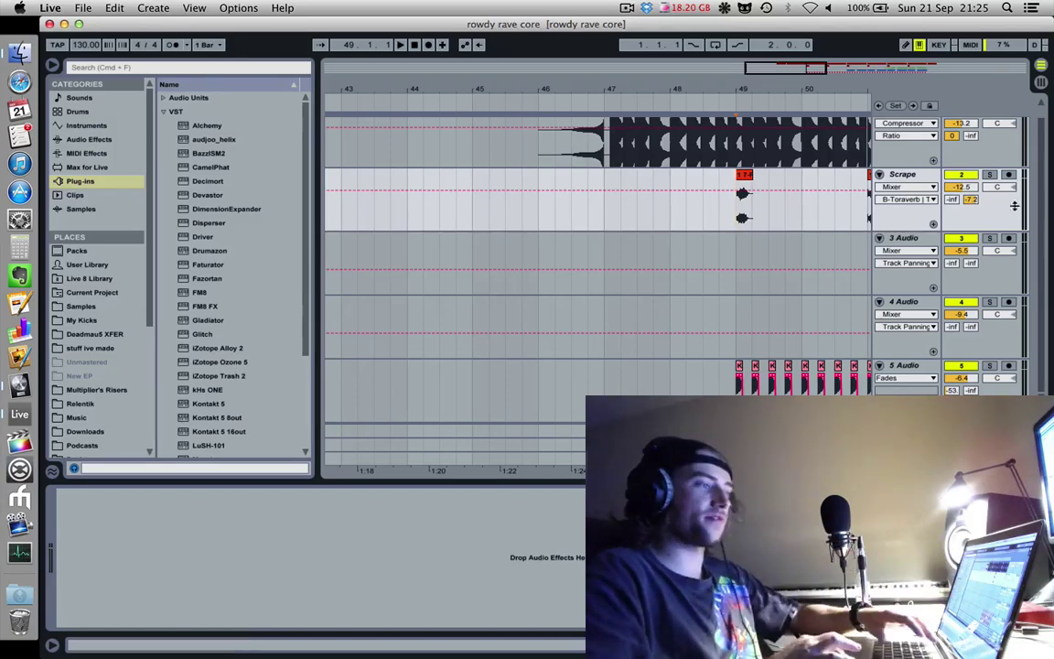
pyautogui.click(153, 7)
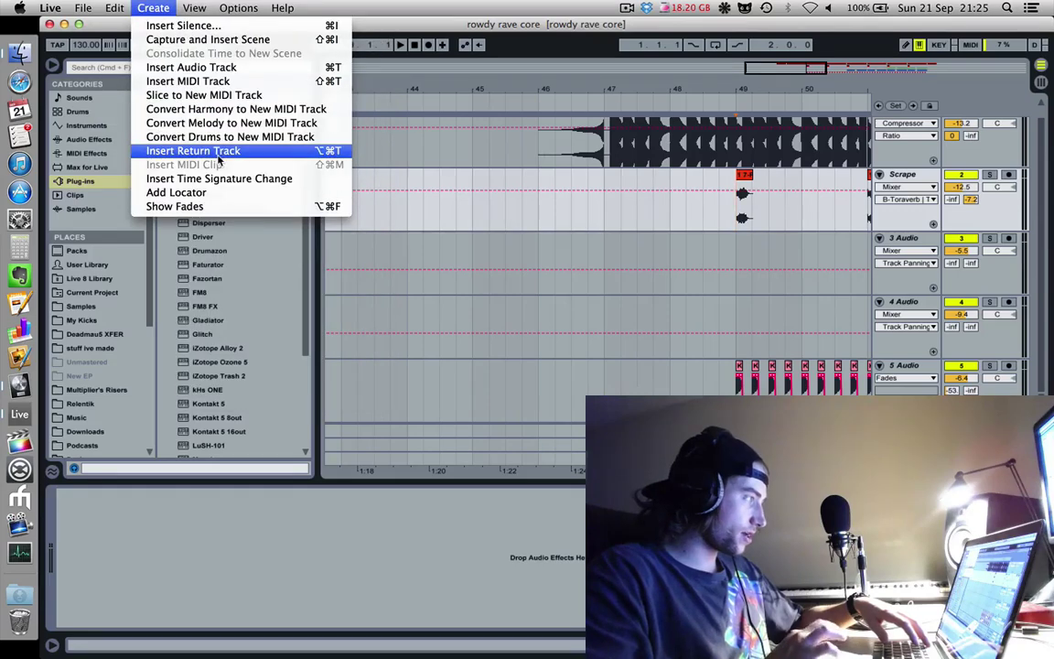
pyautogui.click(196, 150)
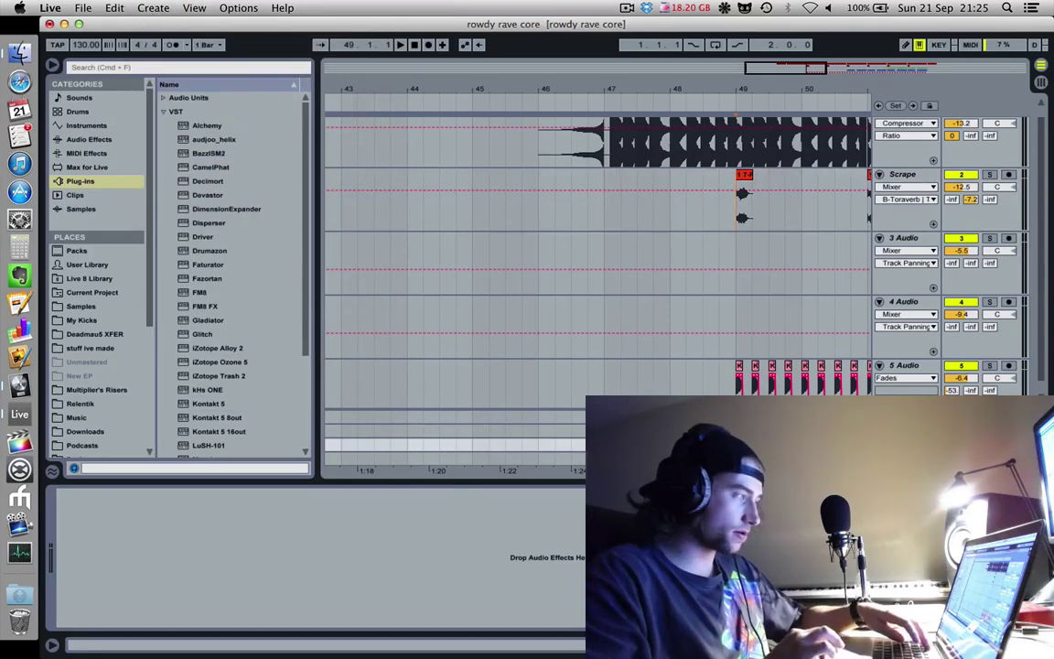
pyautogui.press('t')
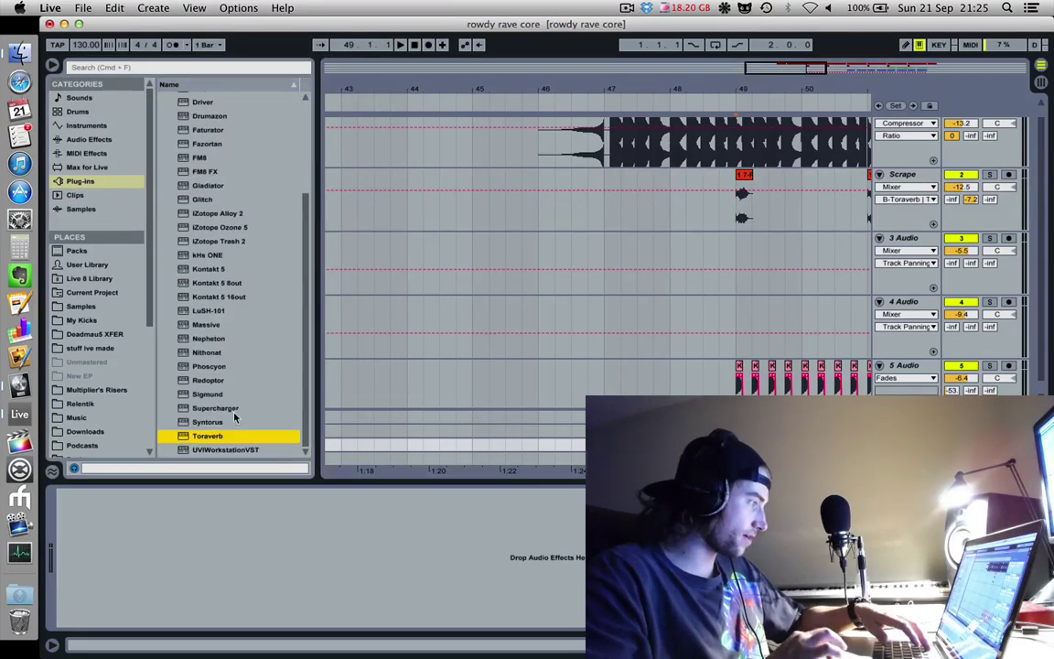
pyautogui.doubleClick(183, 434)
pyautogui.click(388, 145)
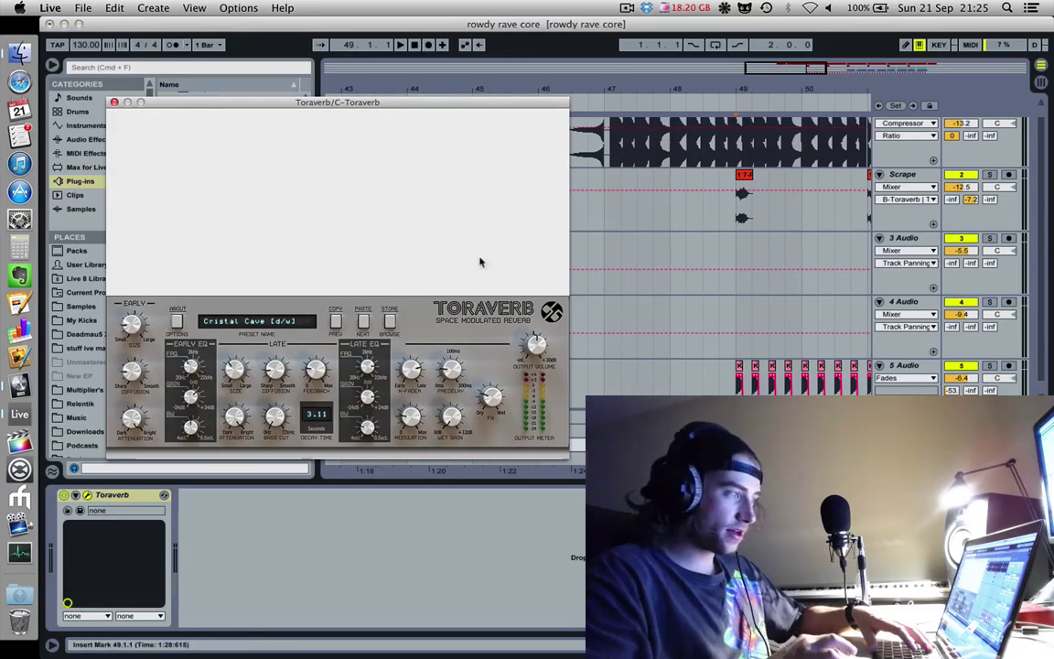
pyautogui.click(114, 102)
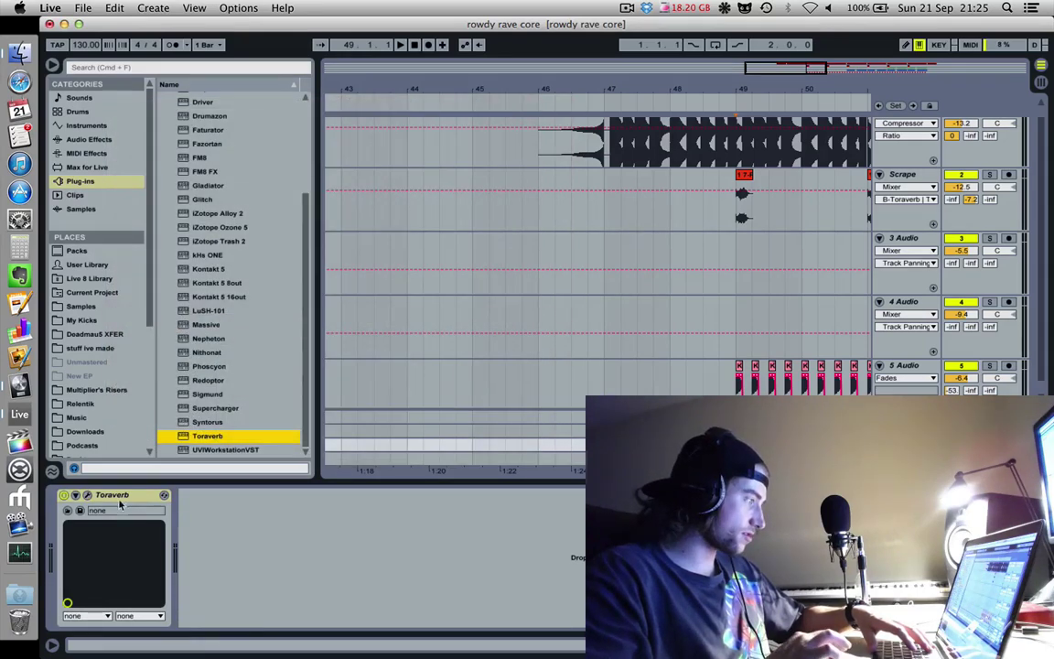
pyautogui.click(96, 495)
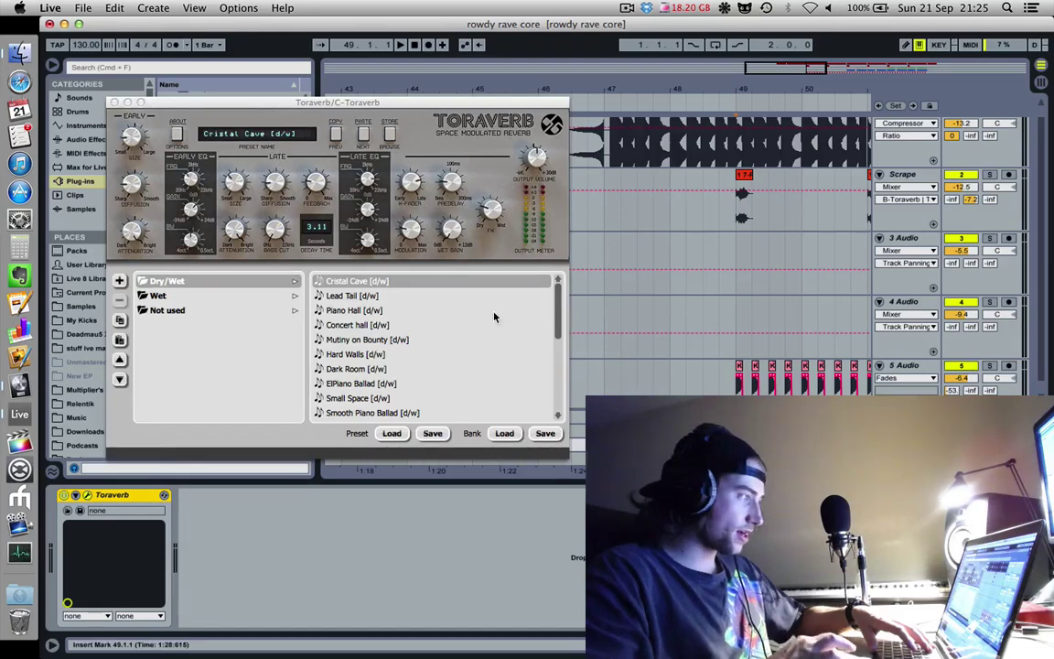
# Step: Solo the Scrape track and audition Toraverb's Dry/Wet presets Concert hall, ElPiano Ballad, Smooth Piano Ballad and Nice Mixing Space during playback from bar 49
pyautogui.click(991, 175)
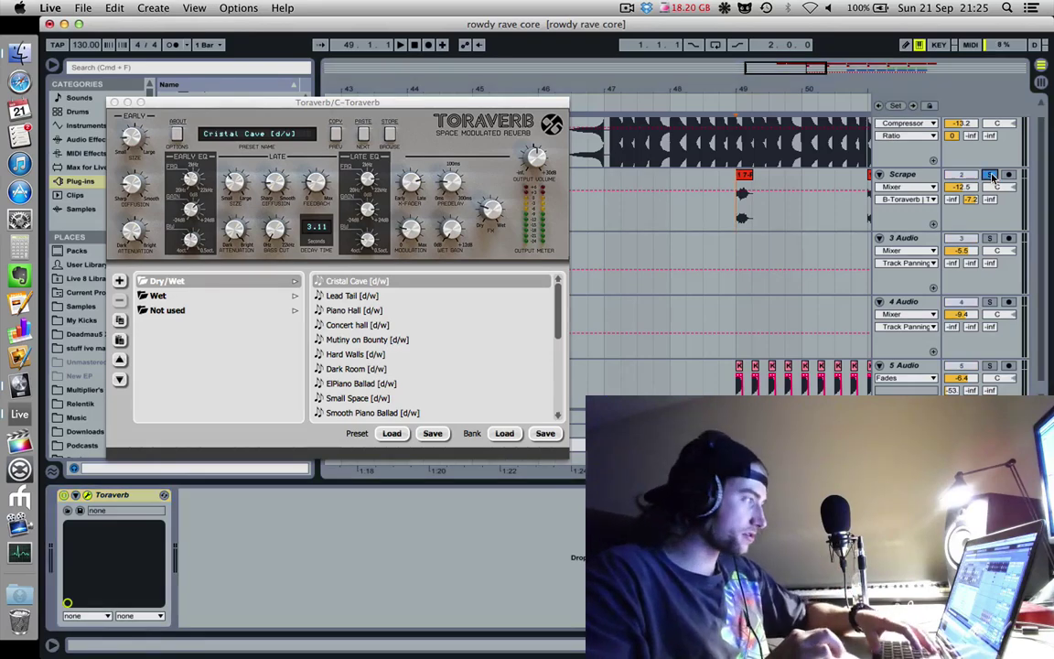
pyautogui.click(403, 324)
pyautogui.press('space')
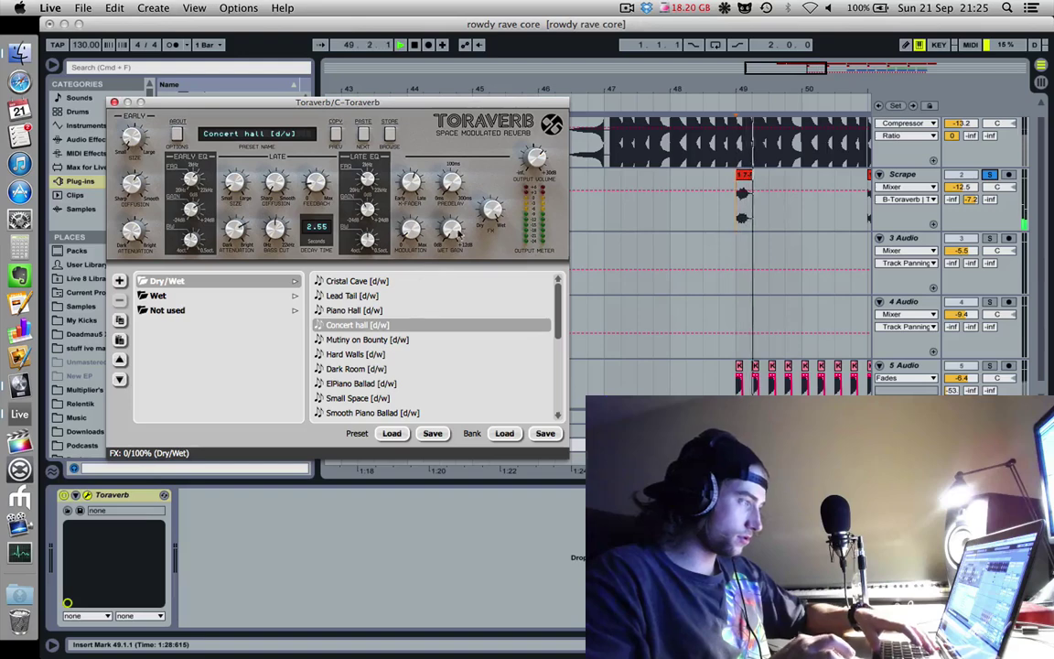
pyautogui.click(390, 384)
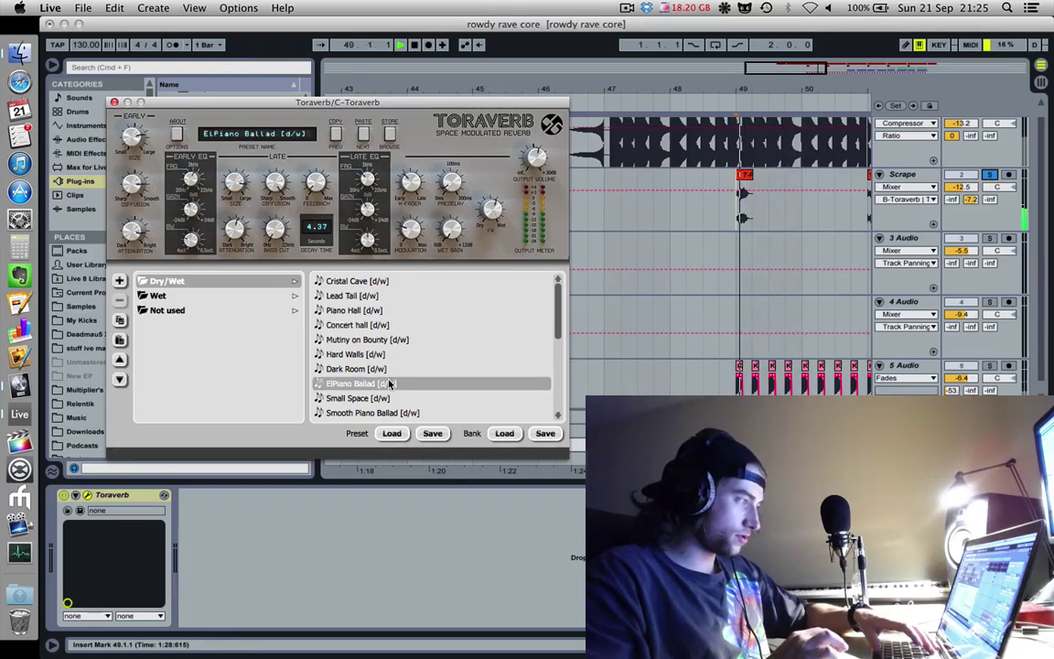
pyautogui.click(386, 412)
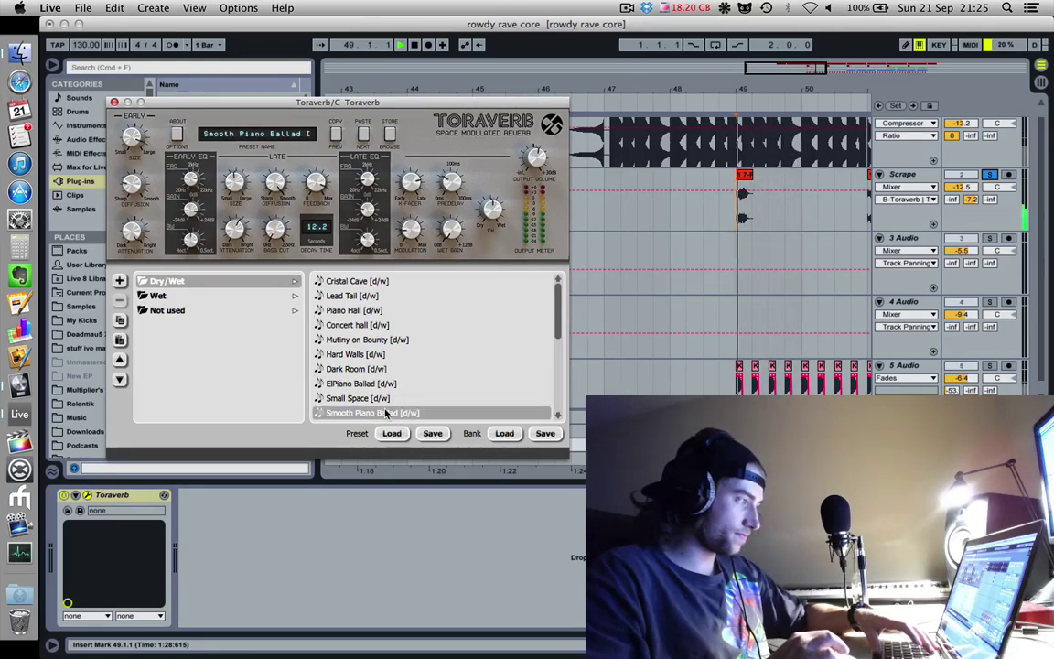
pyautogui.scroll(-3, 433, 395)
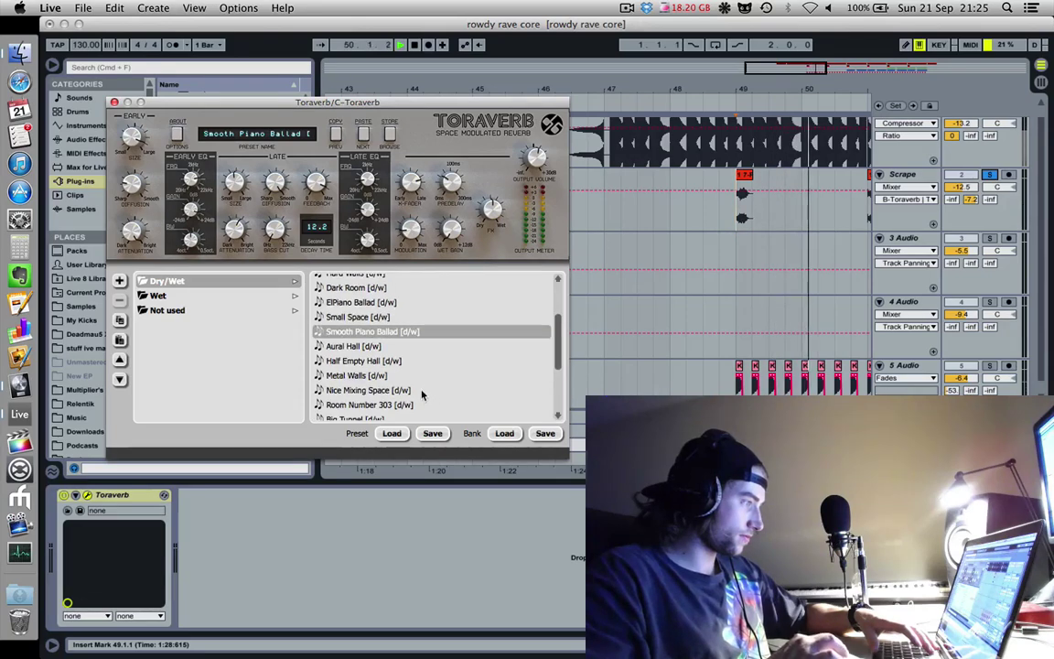
pyautogui.click(421, 391)
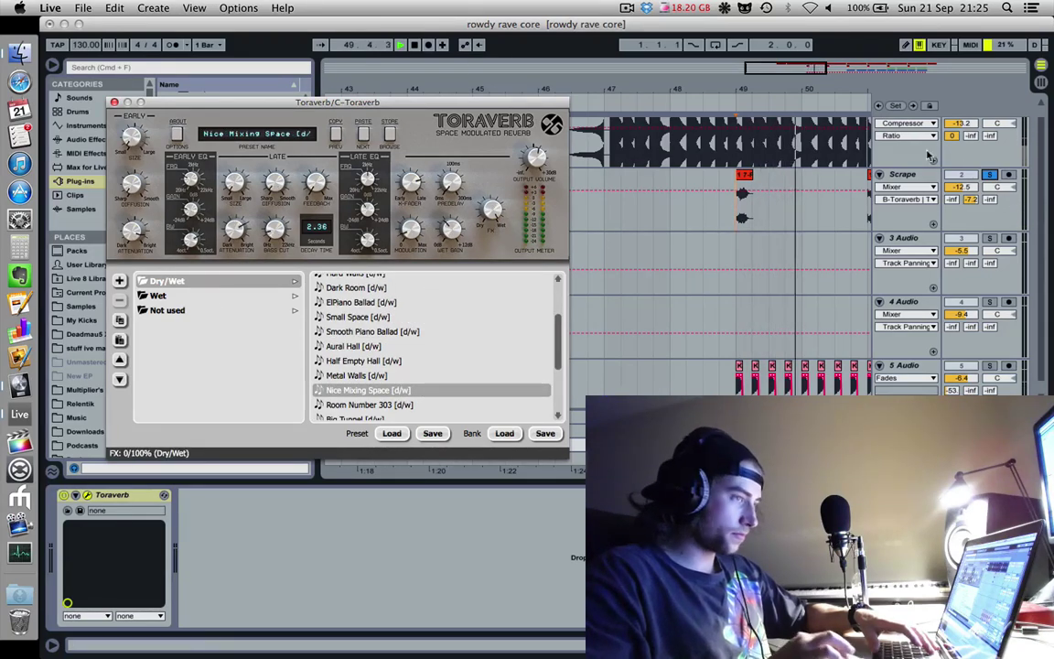
# Step: Try a -48 dB send from the Scrape track to the C-Toraverb return with the Dark Room [d/w] preset
pyautogui.click(488, 206)
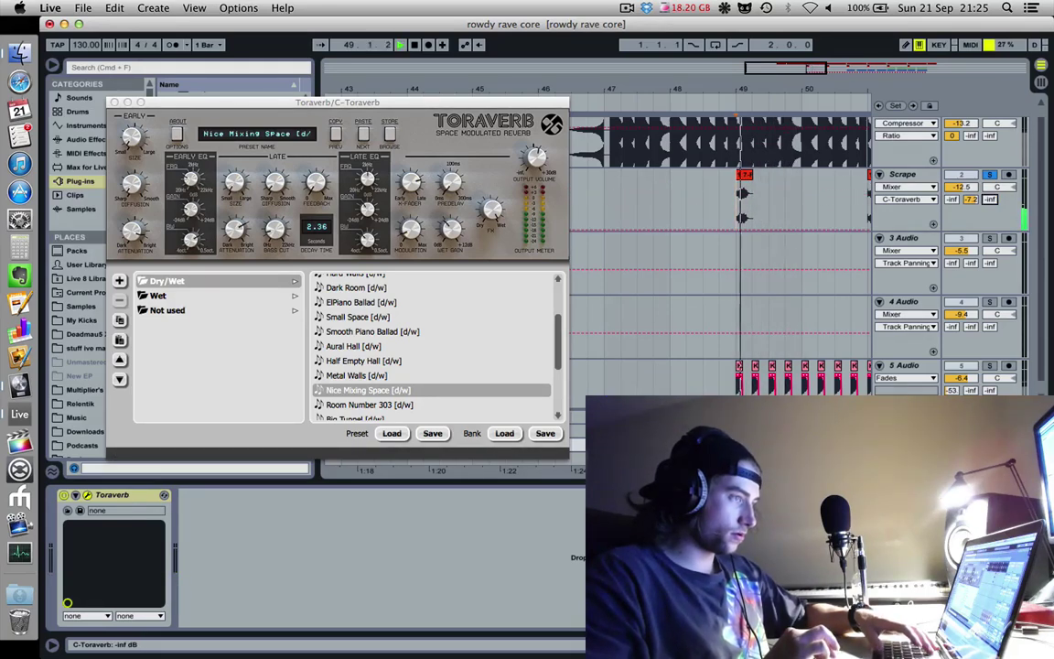
pyautogui.write('-48')
pyautogui.press('Return')
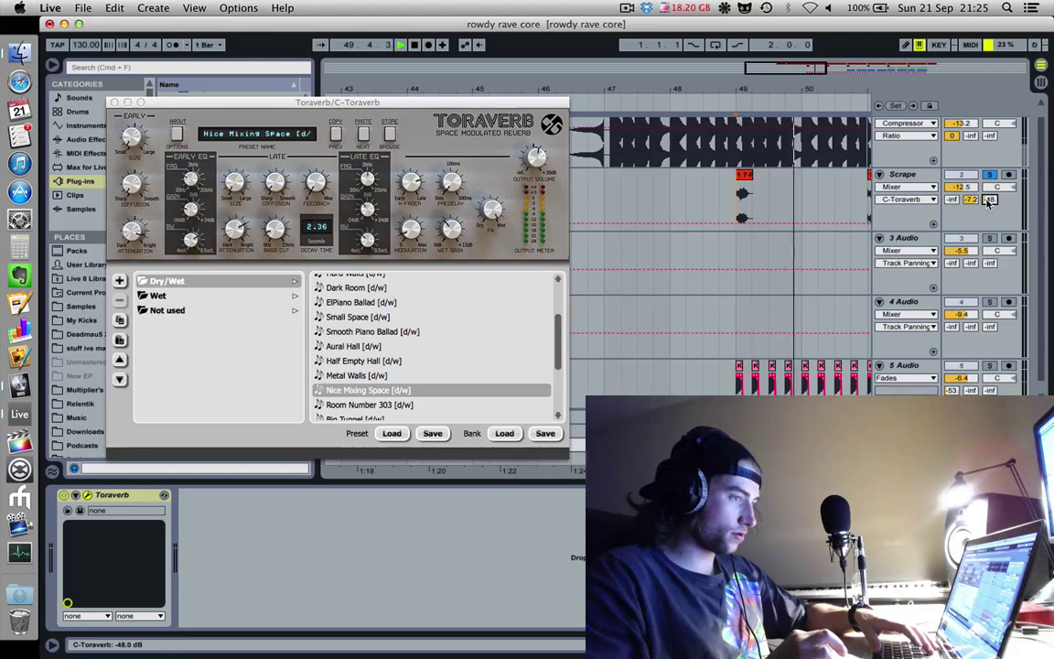
pyautogui.click(363, 289)
pyautogui.scroll(1, 357, 291)
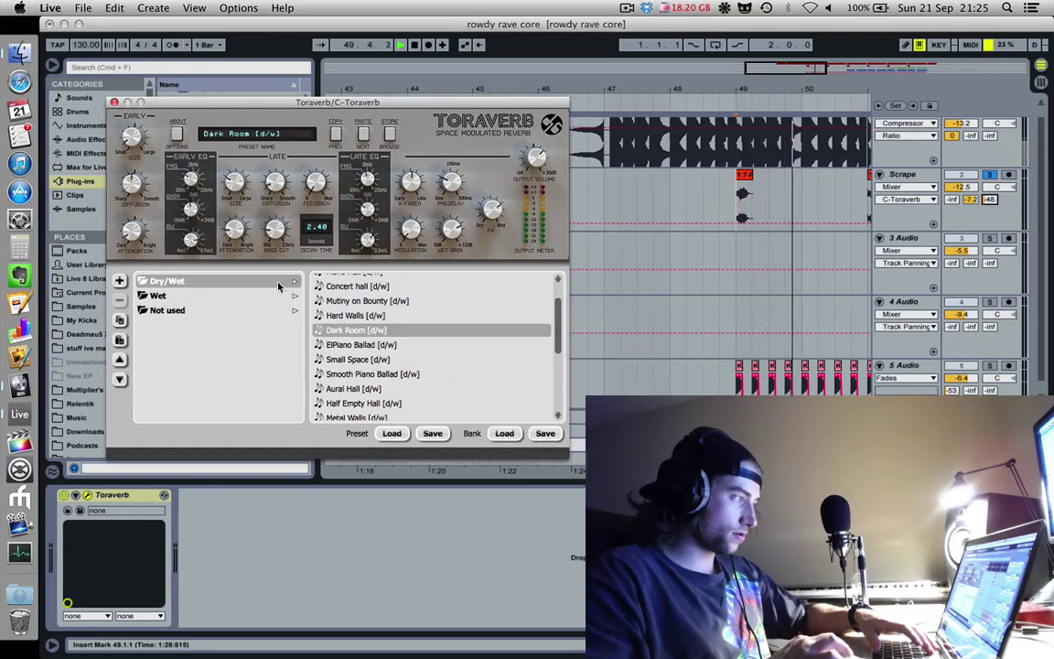
# Step: Load Toraverb's Nice Mixing Space preset from the Wet bank, then raise the Scrape track's C-Toraverb send to about -19 dB and unsolo it
pyautogui.click(292, 295)
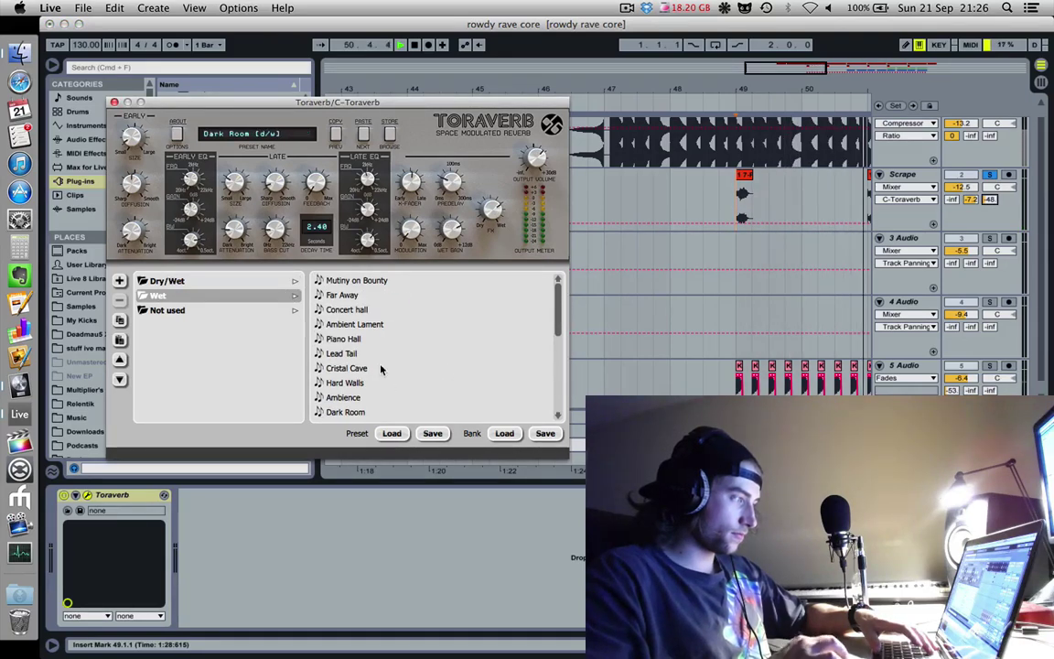
pyautogui.scroll(-3, 378, 383)
pyautogui.scroll(-2, 373, 385)
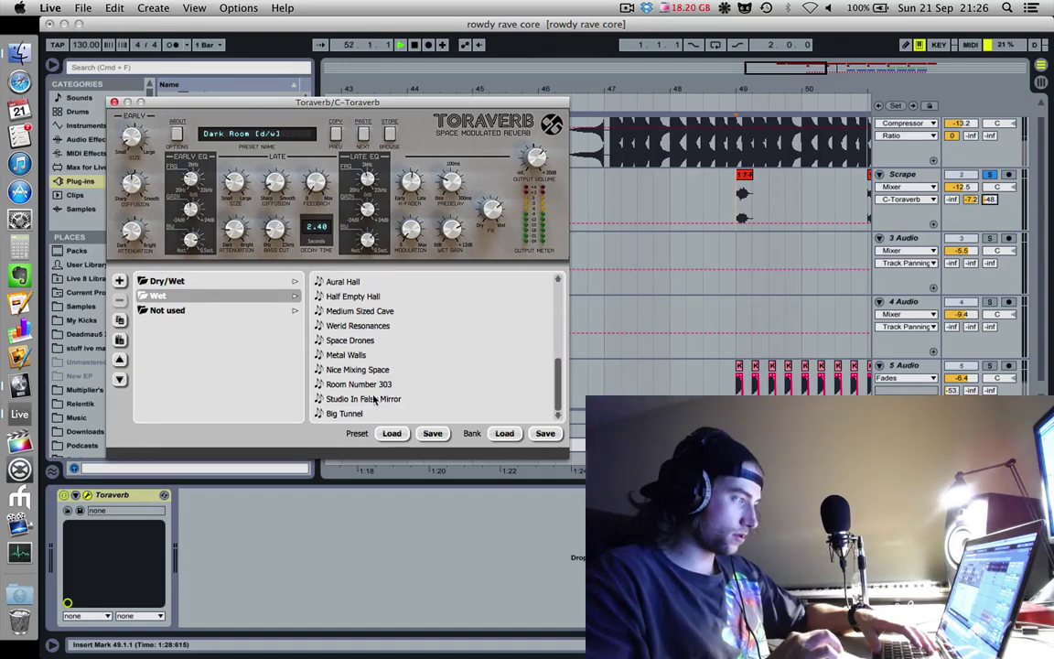
pyautogui.click(378, 369)
pyautogui.press('space')
pyautogui.moveTo(989, 198)
pyautogui.mouseDown()
pyautogui.moveTo(989, 174)
pyautogui.moveTo(989, 207)
pyautogui.mouseUp()
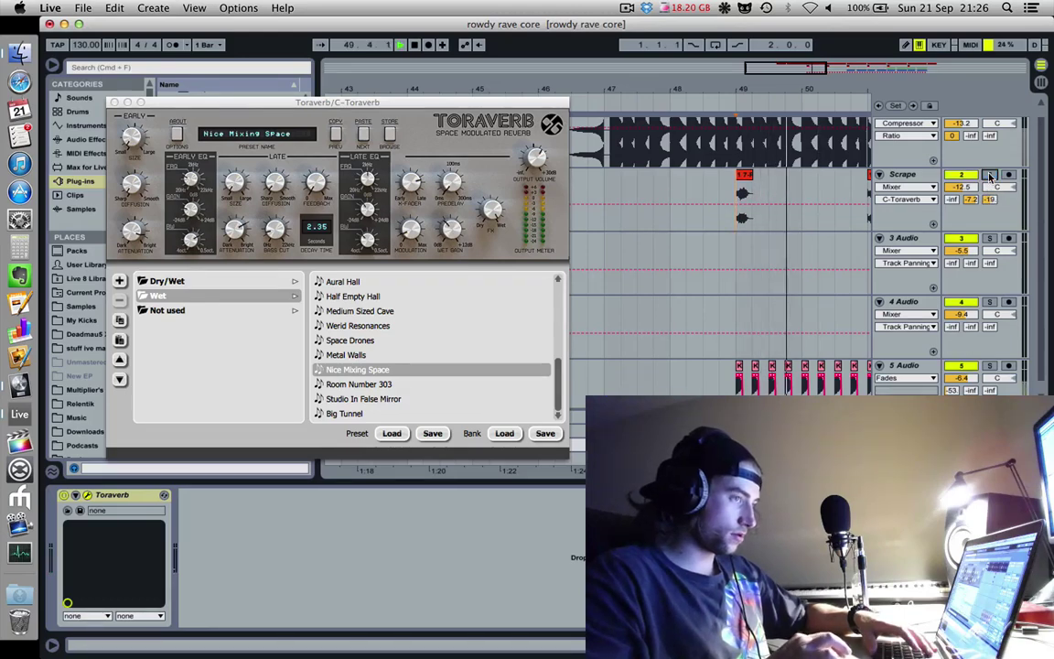
# Step: Close the Toraverb window and set the Scrape track's C-Toraverb send to about -13 dB
pyautogui.click(115, 103)
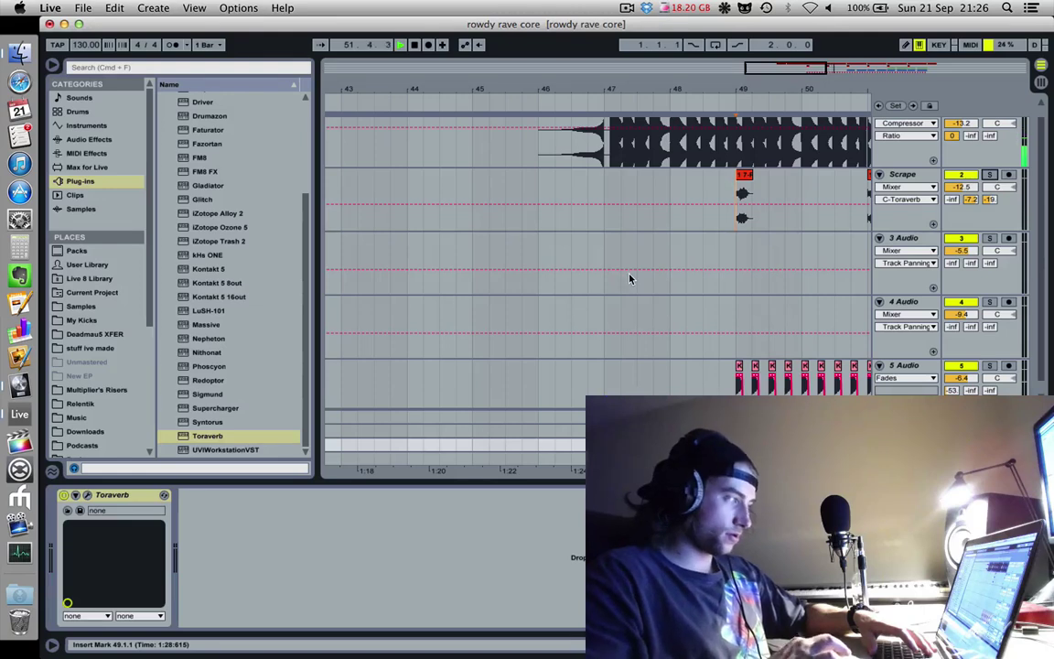
pyautogui.write('0')
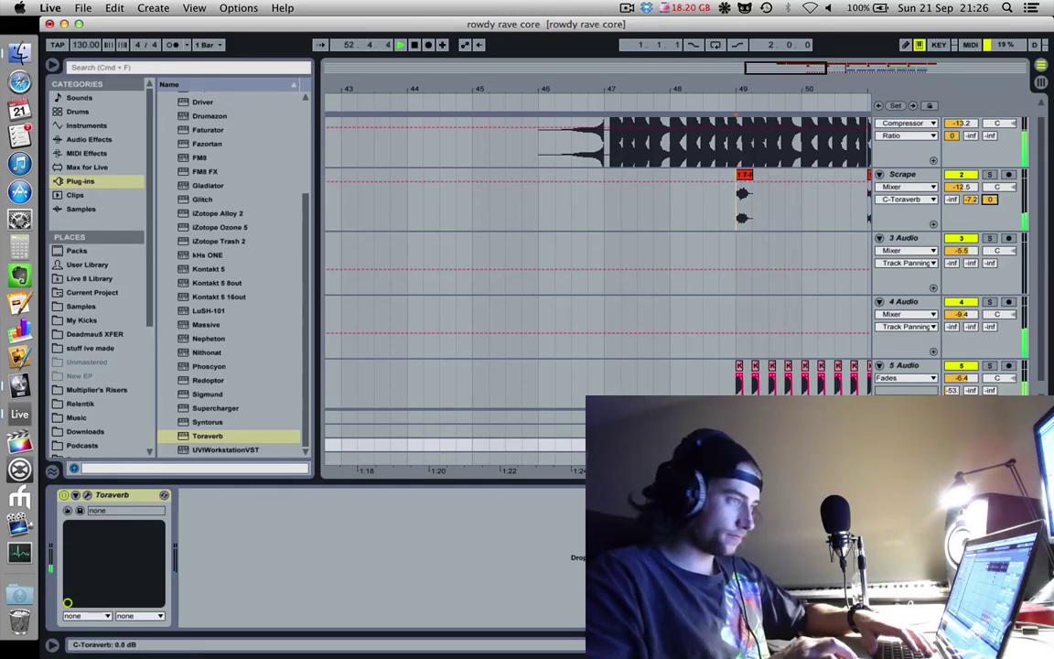
pyautogui.write('-14')
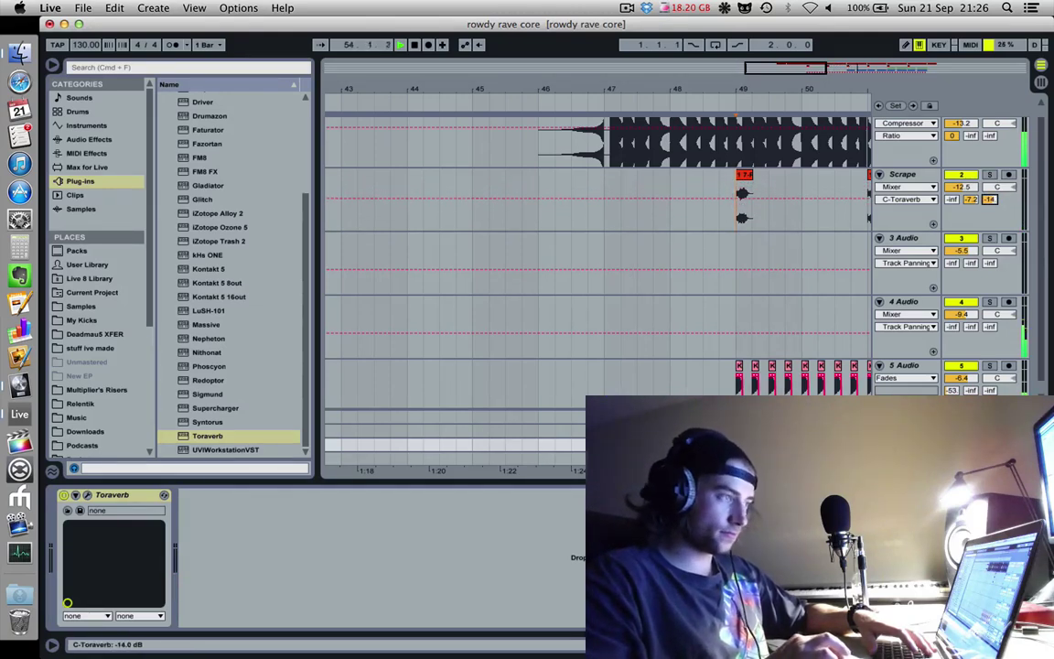
pyautogui.moveTo(836, 92); pyautogui.dragTo(713, 86)
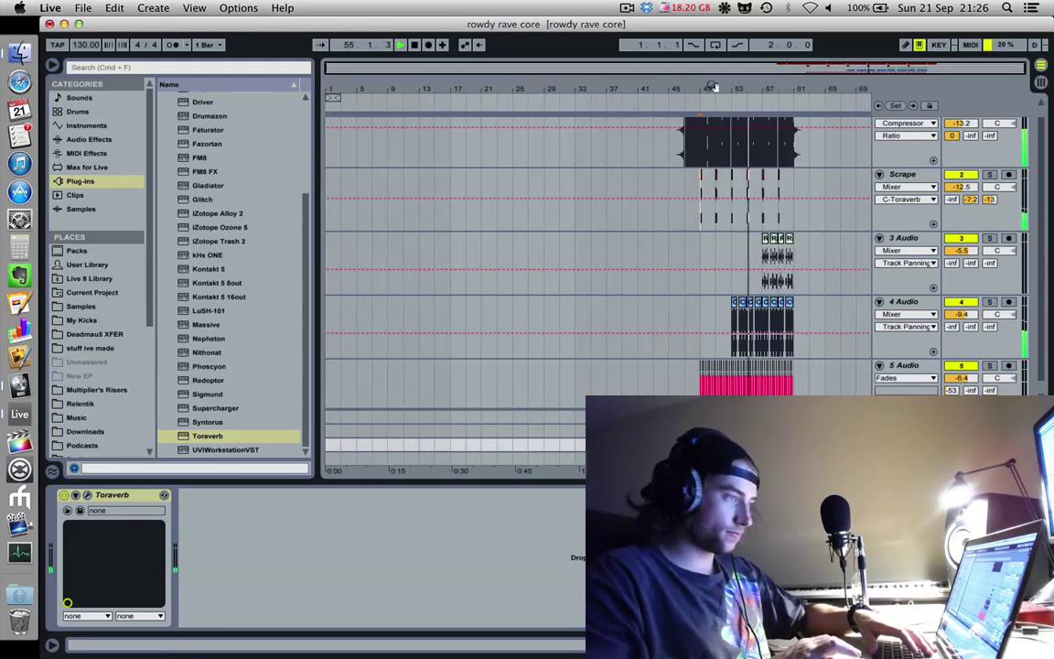
# Step: Set the Scrape track's B-Toraverb send to -9.7 dB and save the Live set after playing the drop from bar 45
pyautogui.click(904, 198)
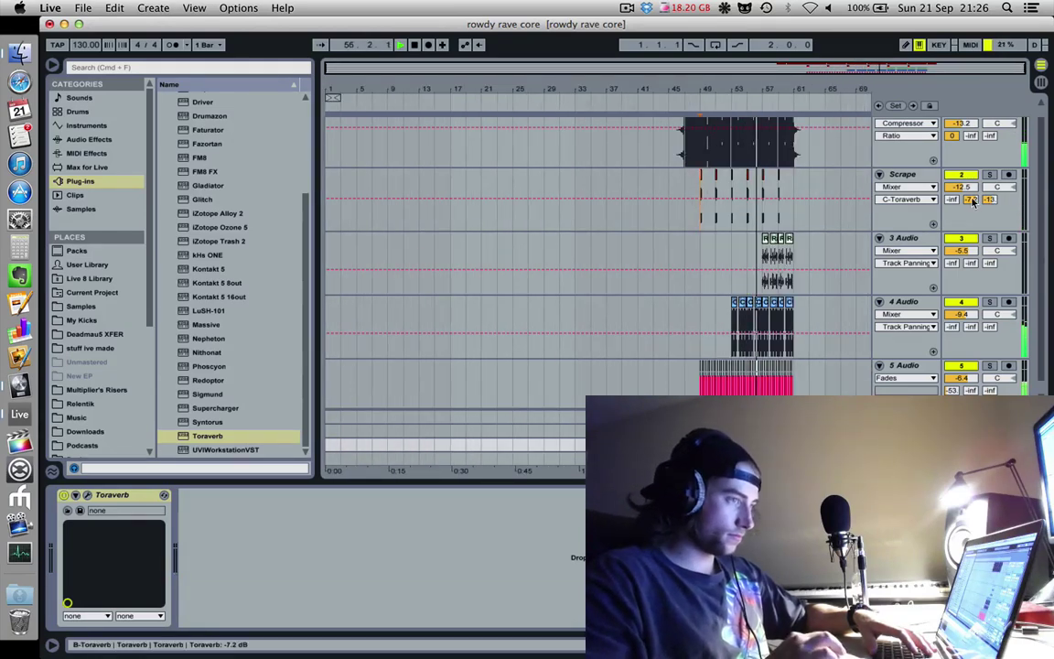
pyautogui.press('Down')
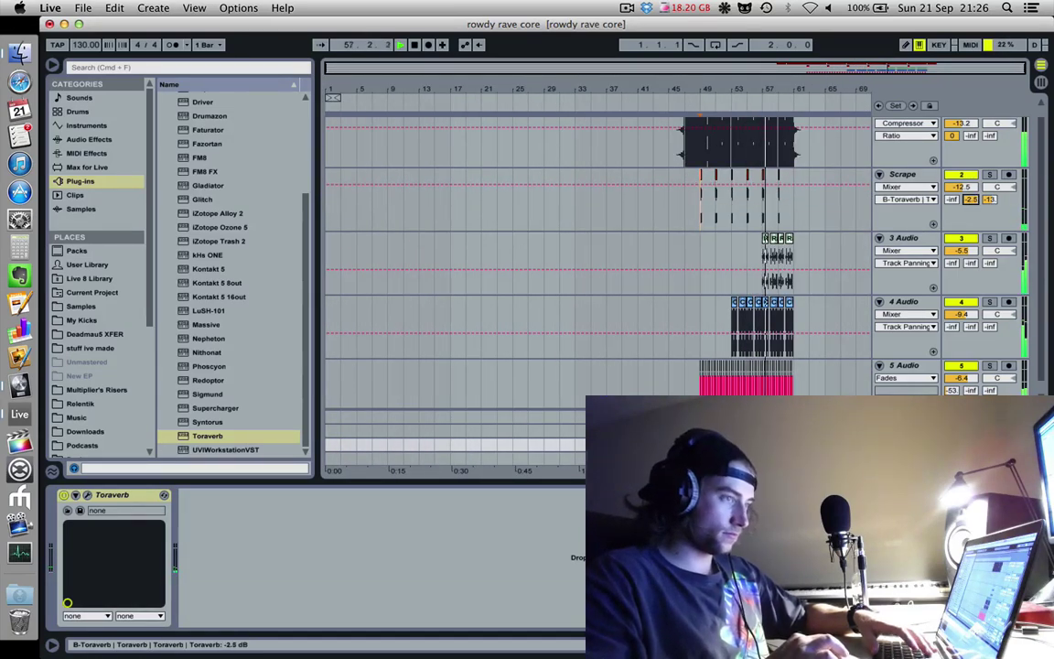
pyautogui.press('Down')
pyautogui.press('Down')
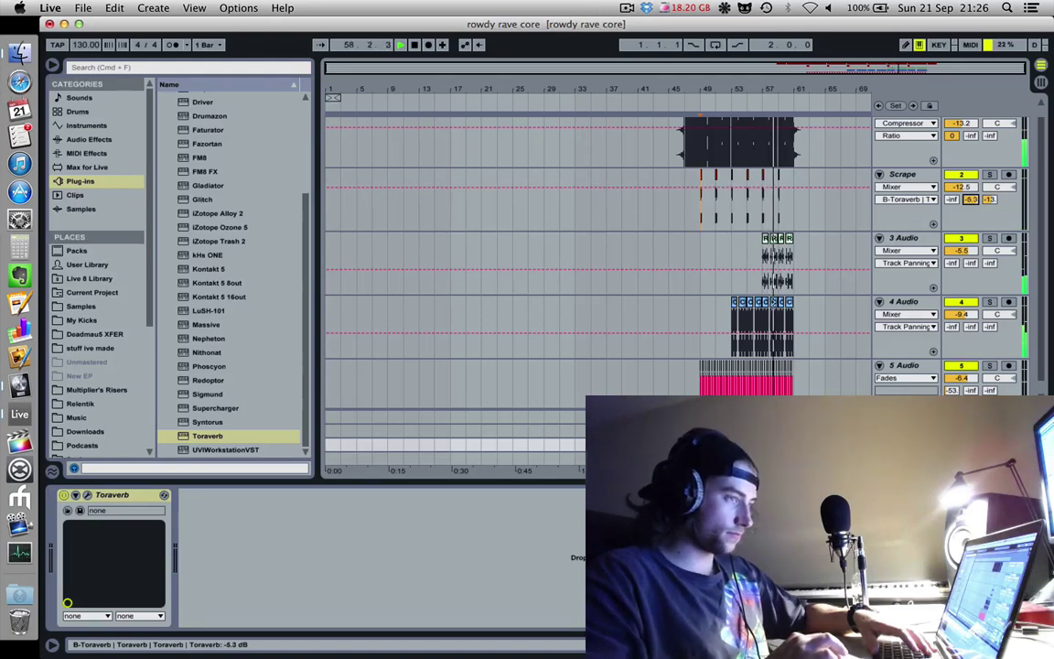
pyautogui.press('Down')
pyautogui.press('Down')
pyautogui.press('Down')
pyautogui.press('Down')
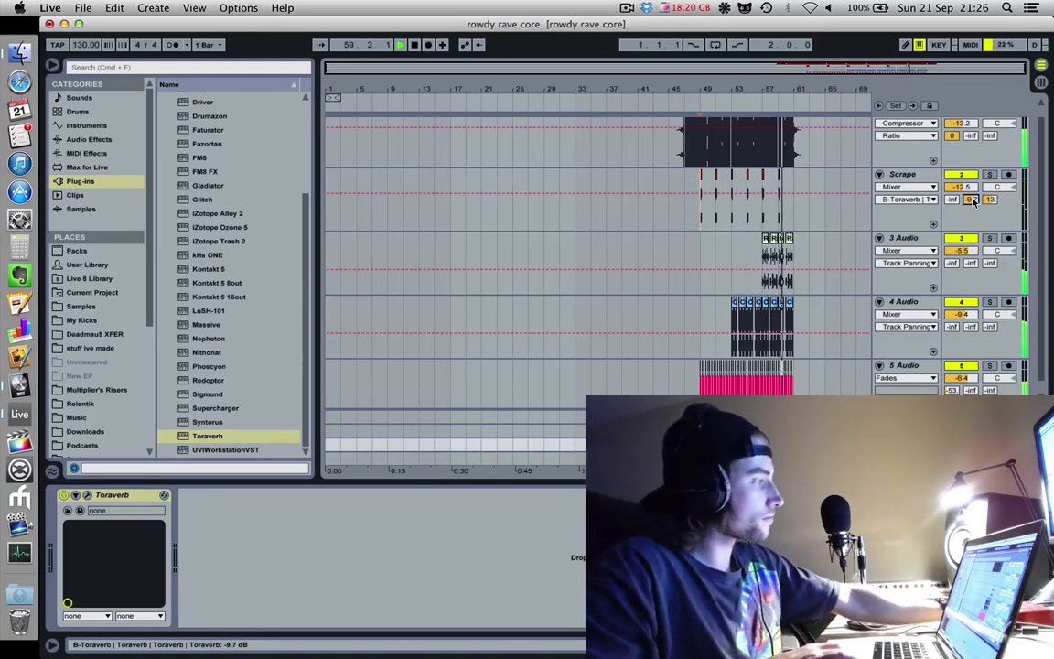
pyautogui.click(666, 179)
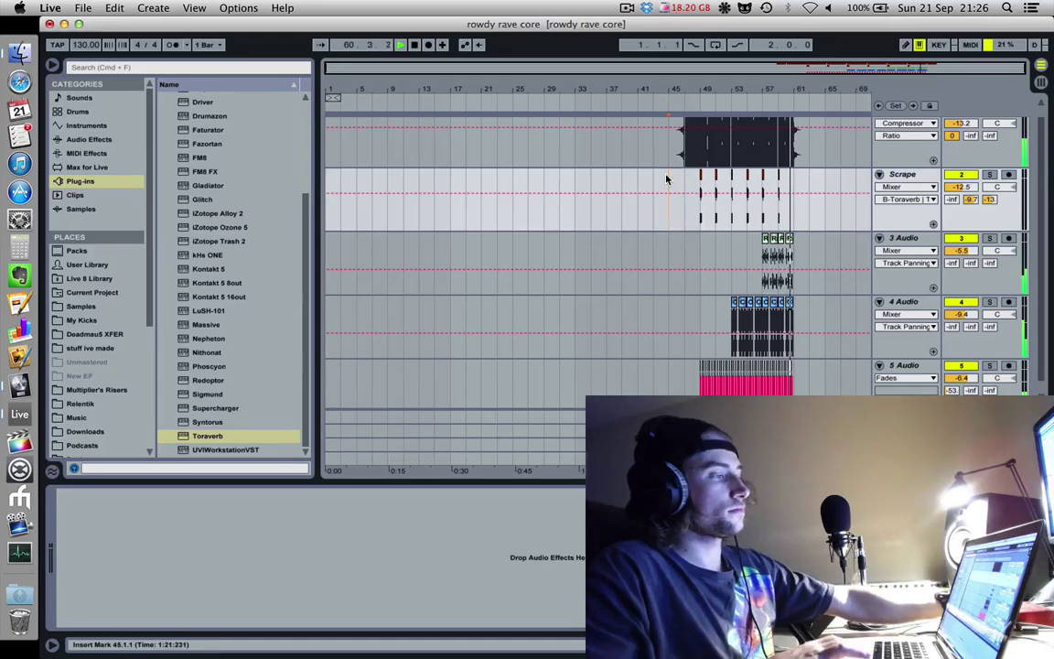
pyautogui.press('super+s')
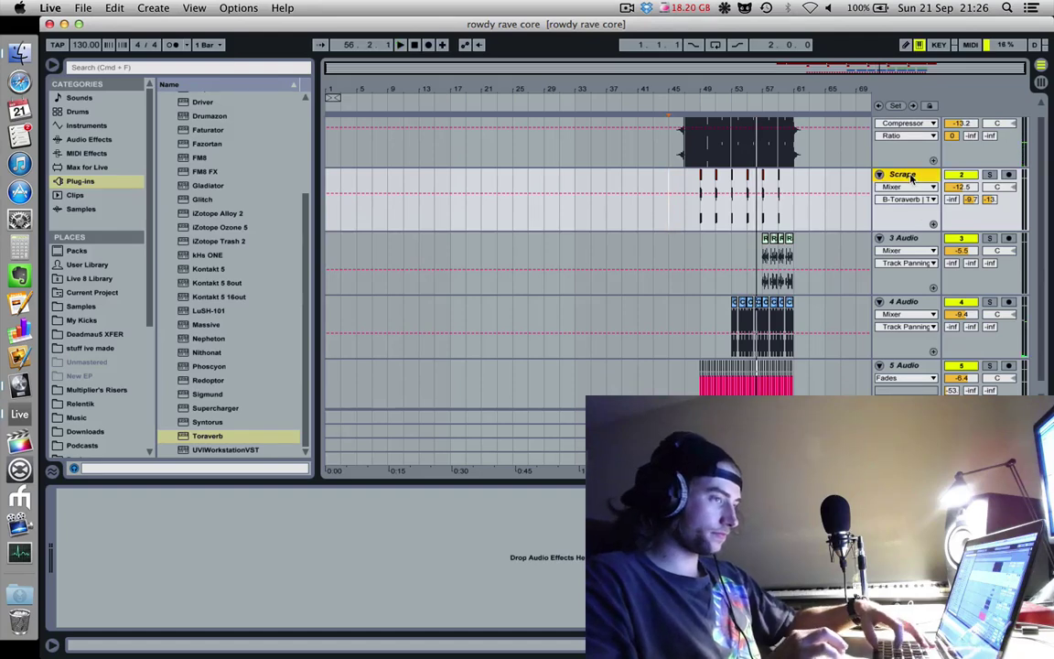
# Step: Duplicate the Scrape track and split the hits, keeping those before bar 53 on the original and those from bar 53 on the duplicate
pyautogui.press('super+d')
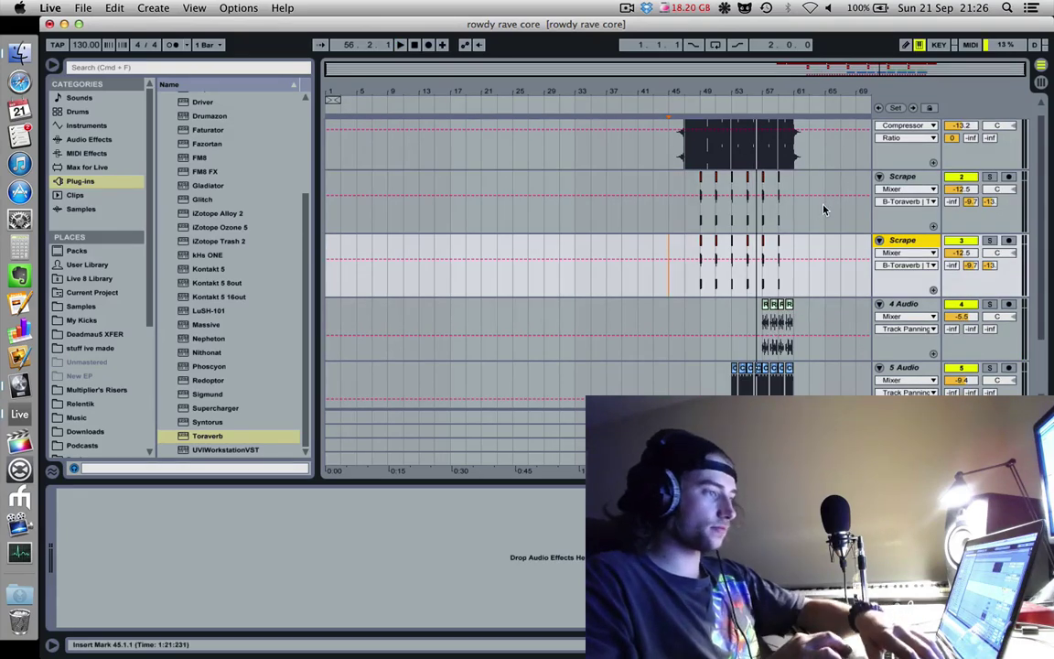
pyautogui.press('space')
pyautogui.moveTo(823, 209); pyautogui.dragTo(729, 209)
pyautogui.press('super+x')
pyautogui.click(638, 265)
pyautogui.press('super+v')
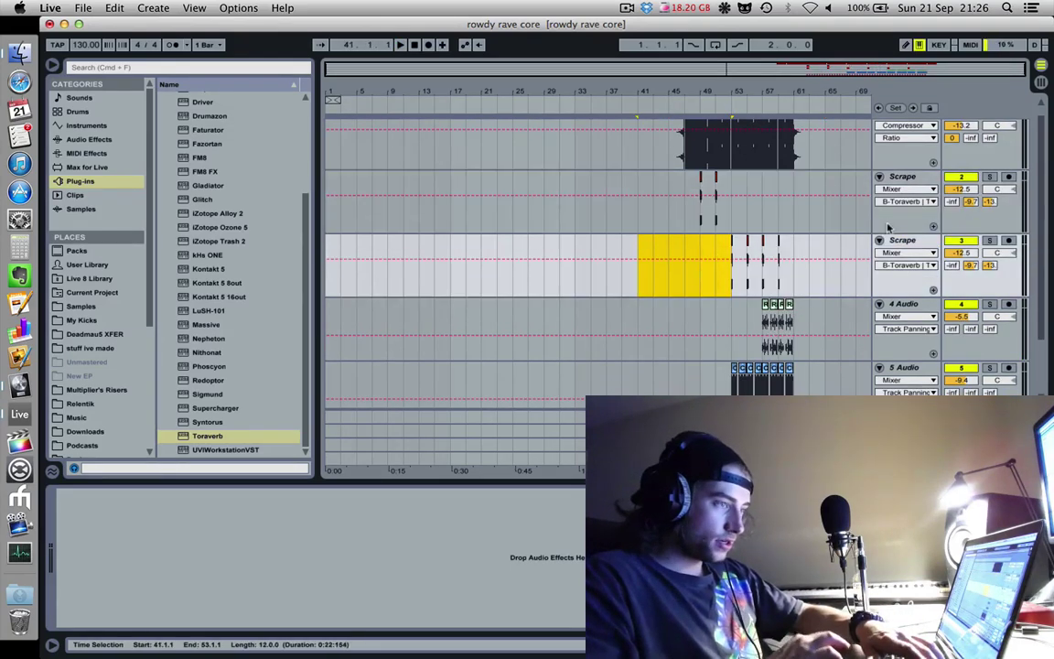
# Step: Set the duplicated Scrape track's B-Toraverb send to -inf and save the Live set
pyautogui.moveTo(975, 267); pyautogui.dragTo(967, 267)
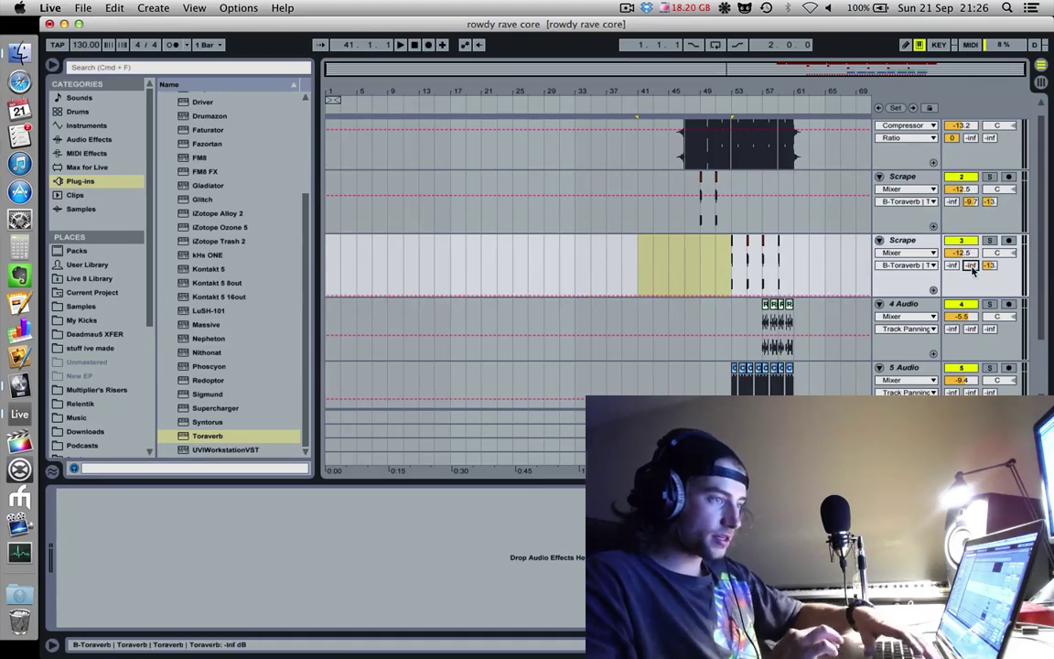
pyautogui.click(693, 247)
pyautogui.click(918, 179)
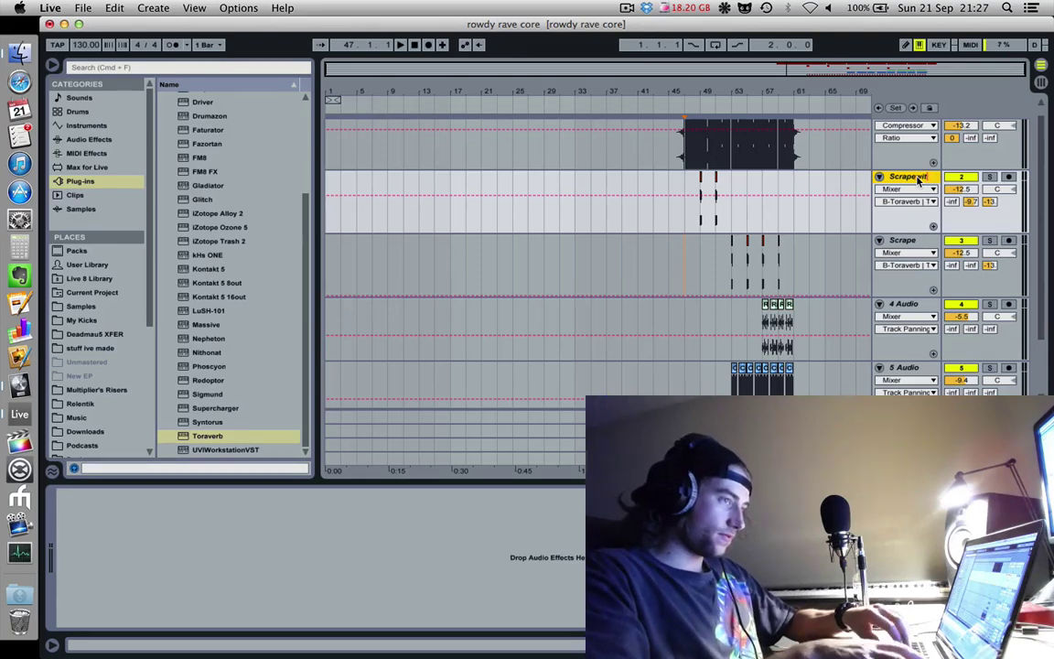
pyautogui.click(675, 244)
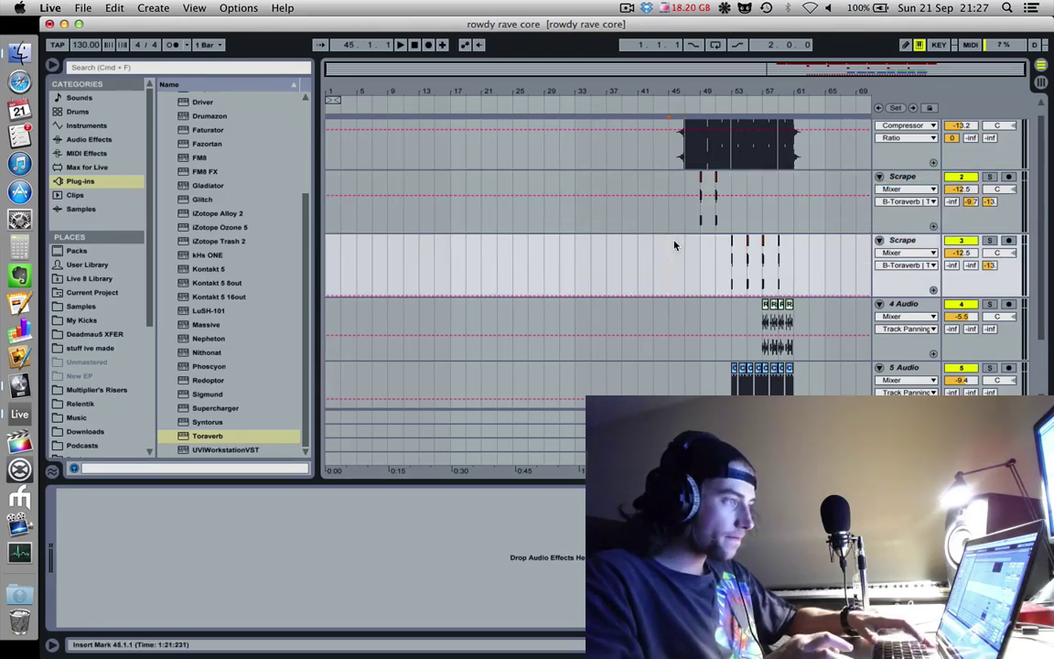
pyautogui.press('space')
pyautogui.press('super+s')
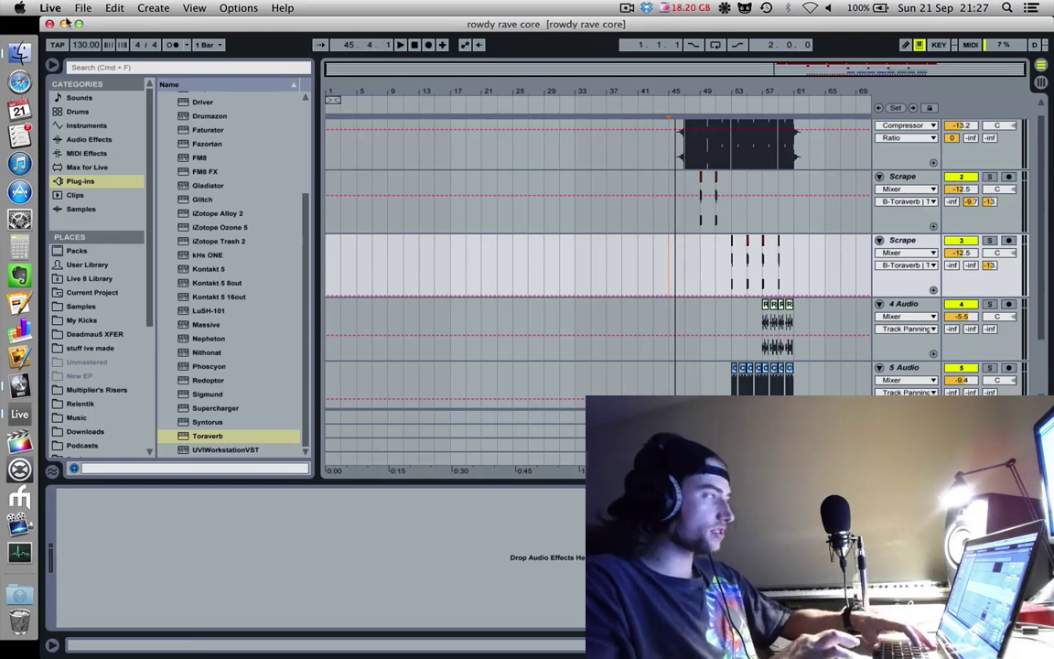
# Step: Collect all and save the Live set, copying files from elsewhere, other Projects, the User Library and Factory Packs into the project
pyautogui.click(82, 7)
pyautogui.click(131, 167)
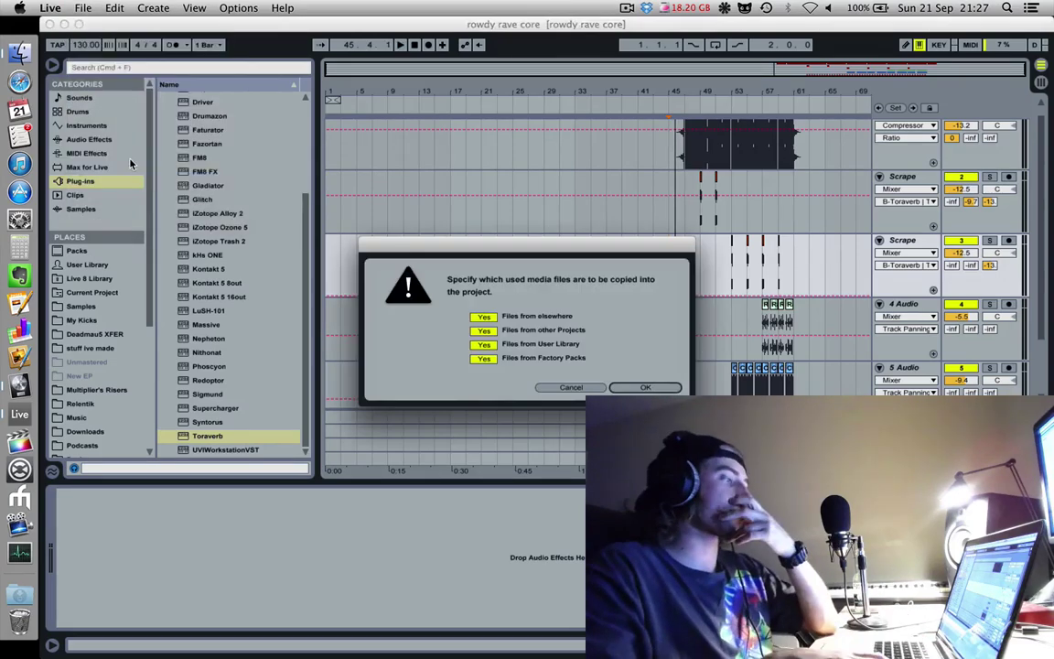
pyautogui.press('Return')
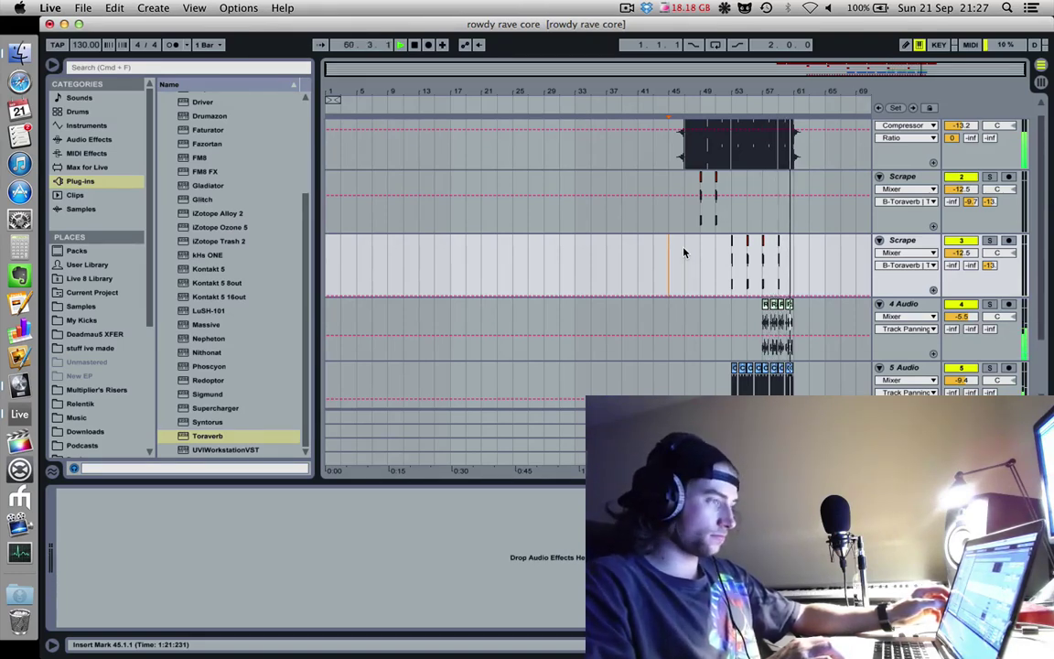
# Step: Stop the running playback and audition the first hit on the original Scrape track from bar 49
pyautogui.press('space')
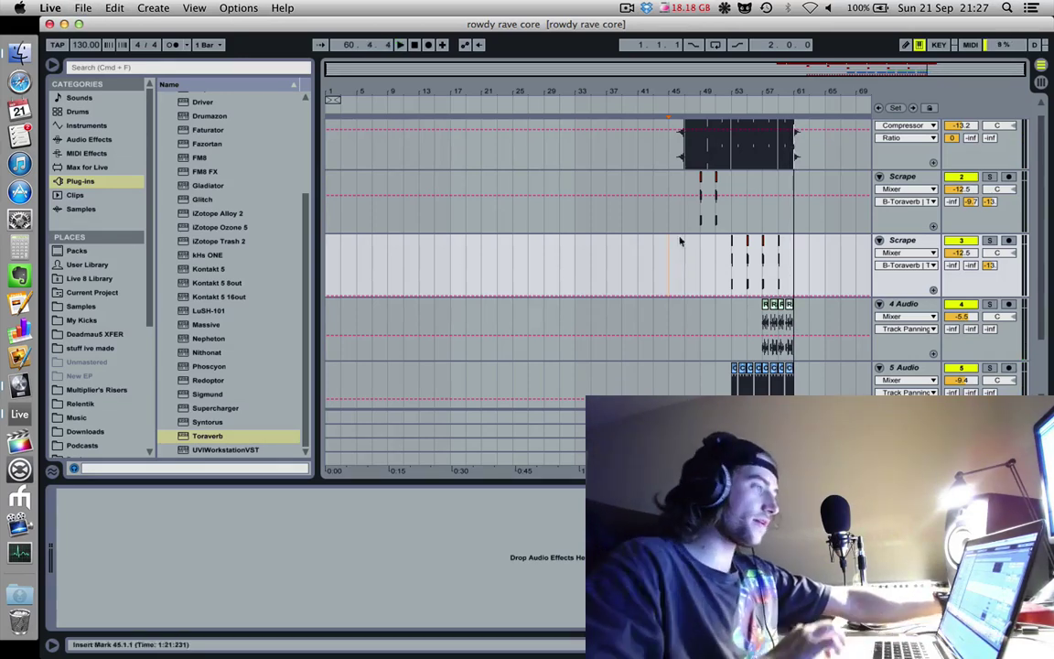
pyautogui.click(627, 7)
pyautogui.click(627, 8)
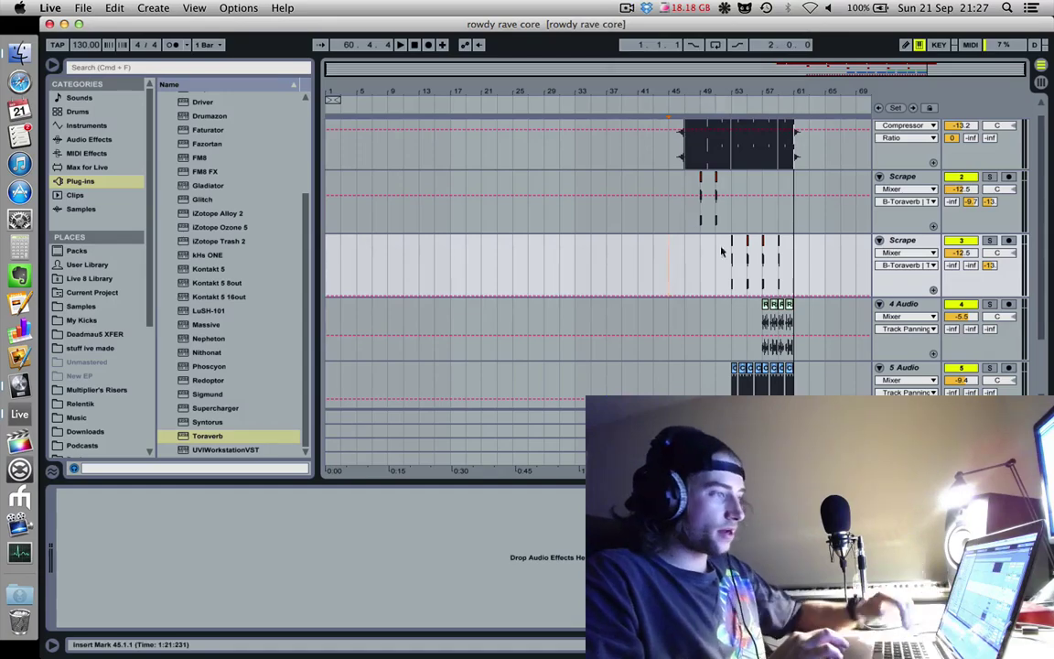
pyautogui.click(701, 222)
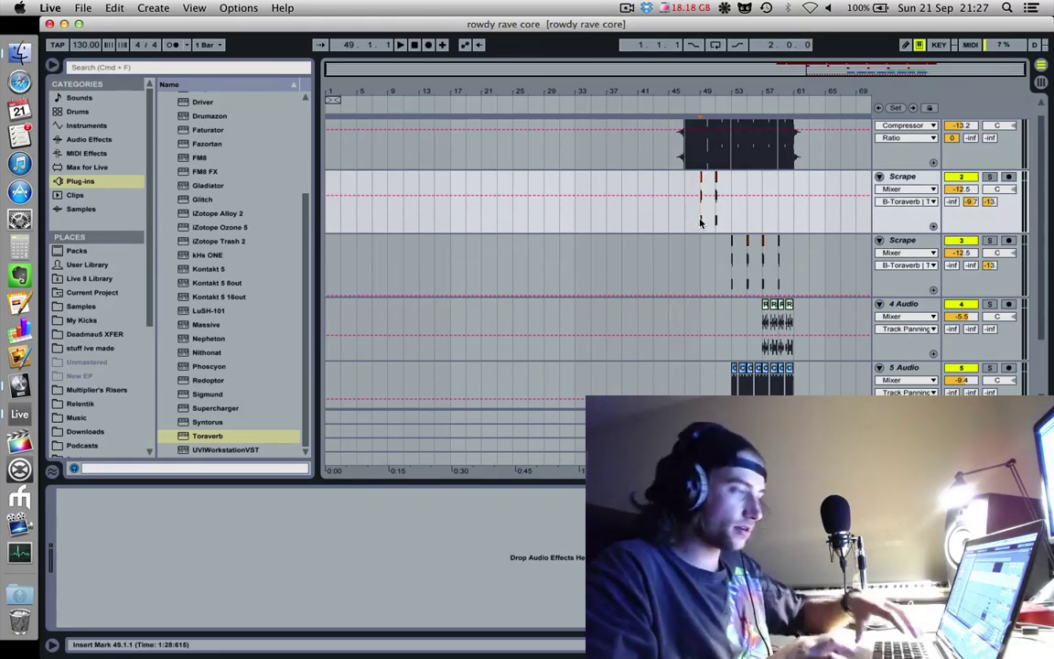
pyautogui.moveTo(706, 96); pyautogui.dragTo(707, 160)
pyautogui.press('space')
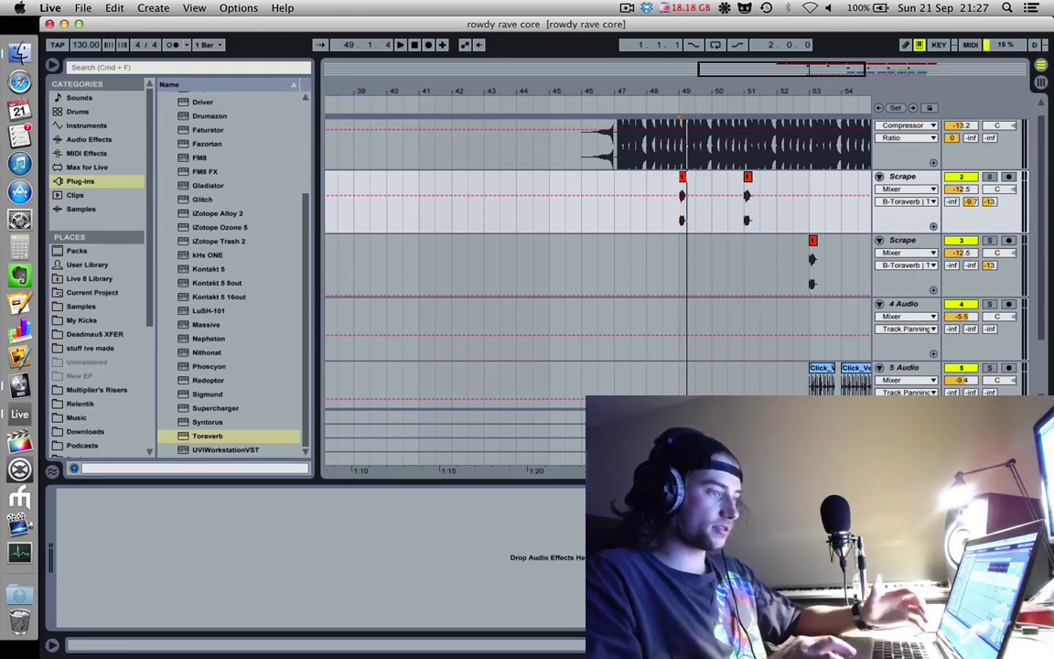
# Step: Examine the chain of four Toraverb devices on the return track, going through them one by one
pyautogui.click(457, 430)
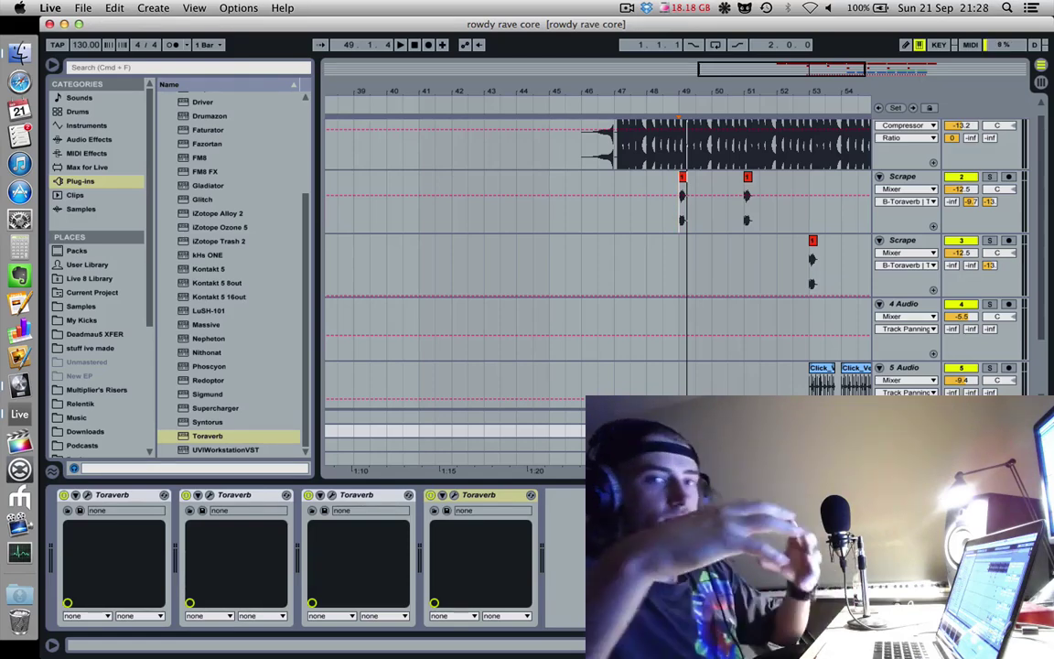
pyautogui.click(142, 496)
pyautogui.click(231, 496)
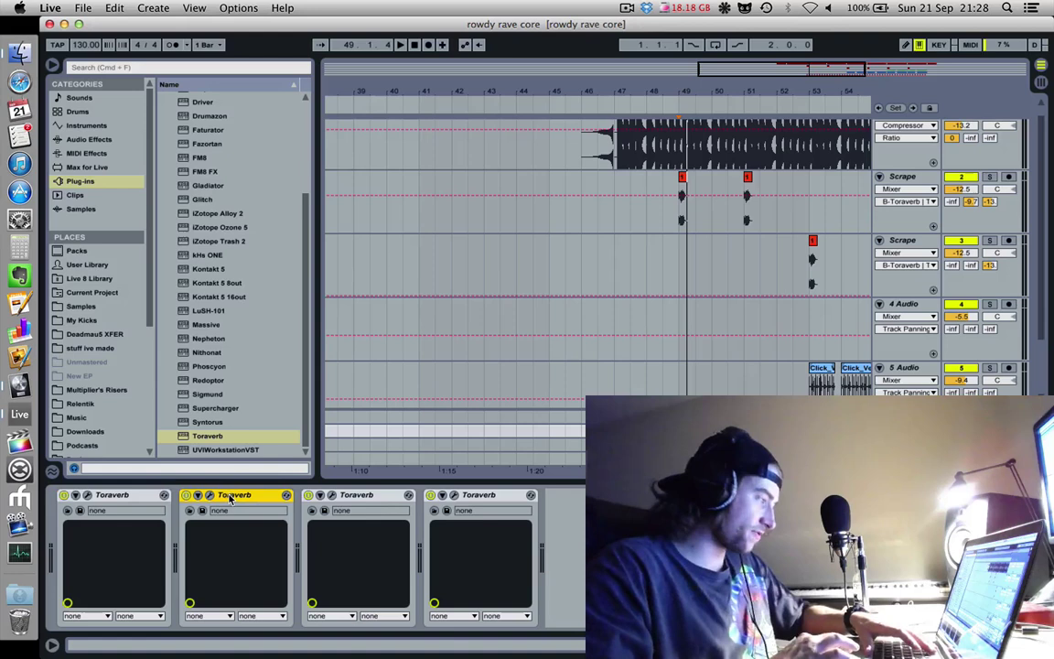
pyautogui.click(372, 497)
pyautogui.click(491, 496)
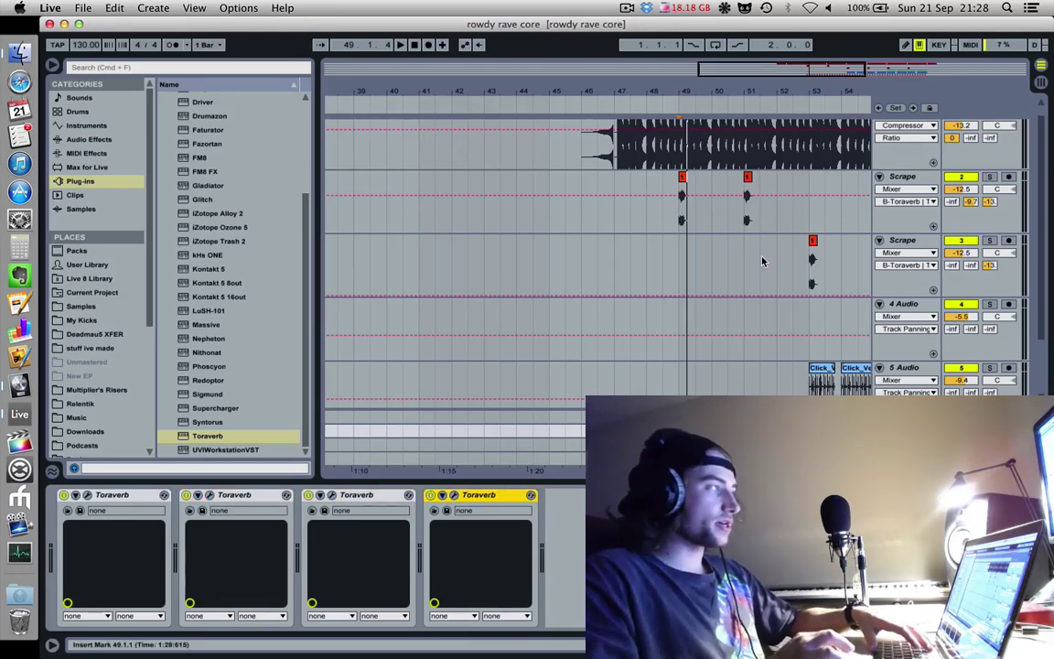